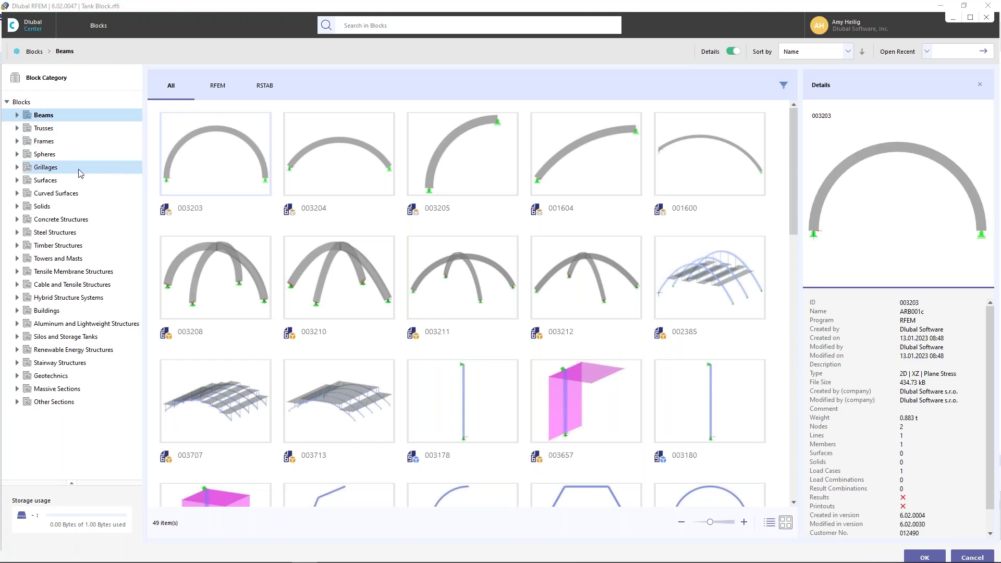
Browse the Steel Structures and Timber Structures categories of the block library.
click(68, 237)
scroll(454, 317, down, 9)
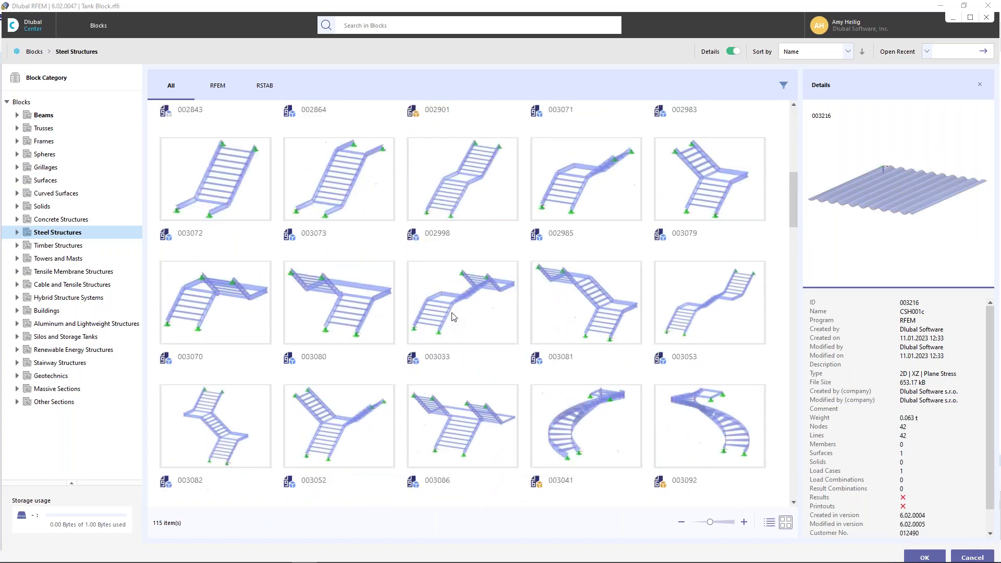
click(53, 247)
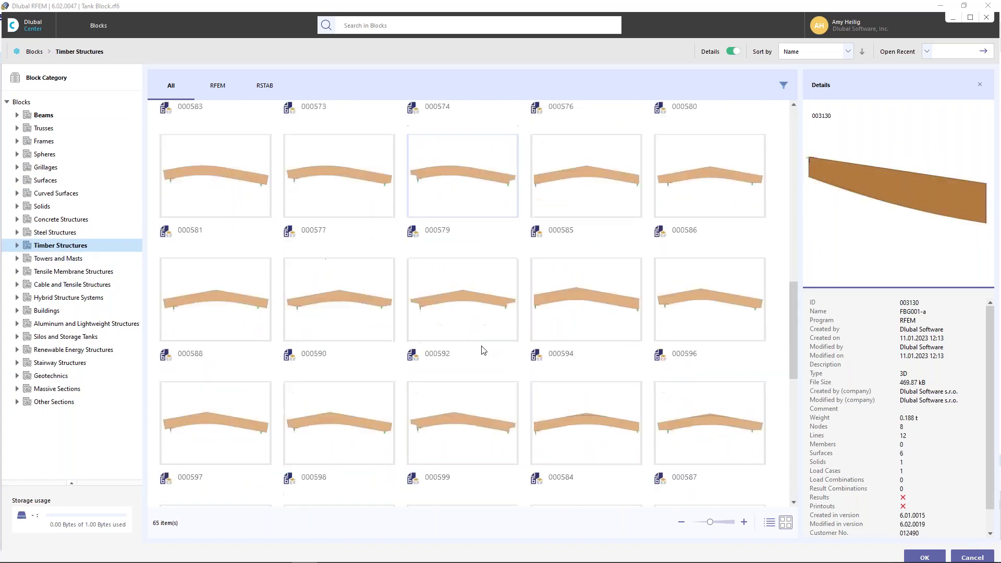
Look through the Silos and Storage Tanks blocks, preview domed tank 002754, and leave the library without inserting it.
click(43, 338)
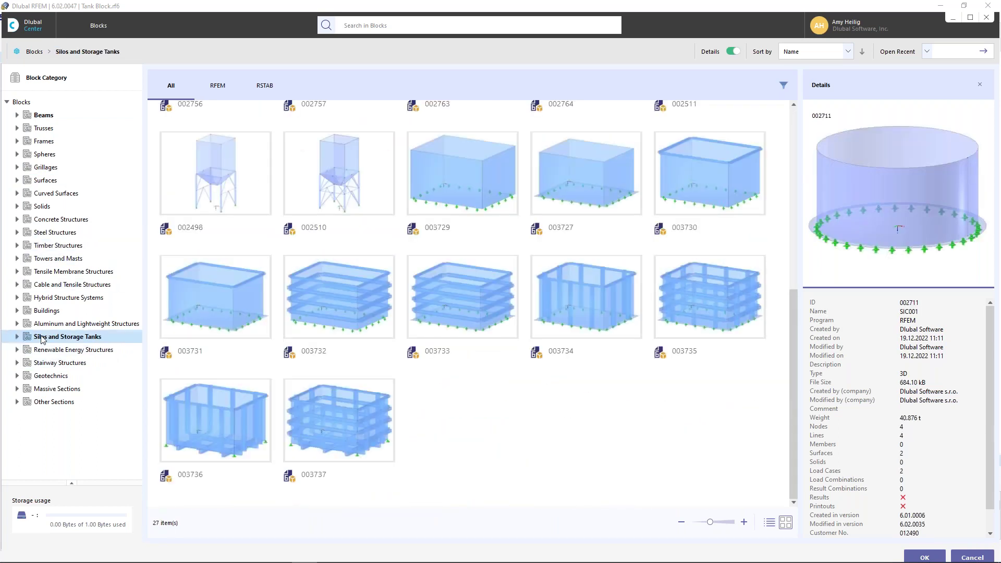
scroll(471, 343, up, 5)
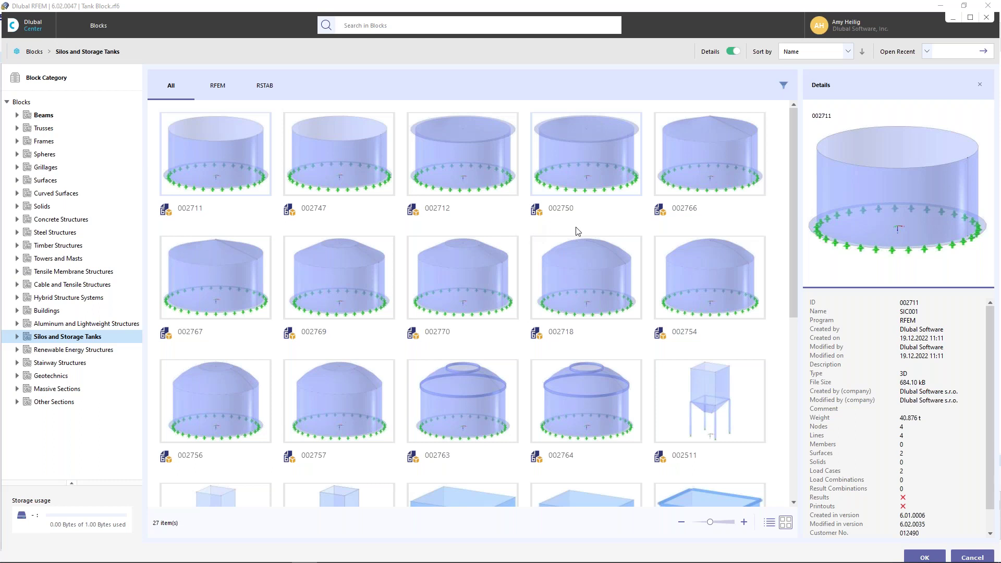
click(691, 269)
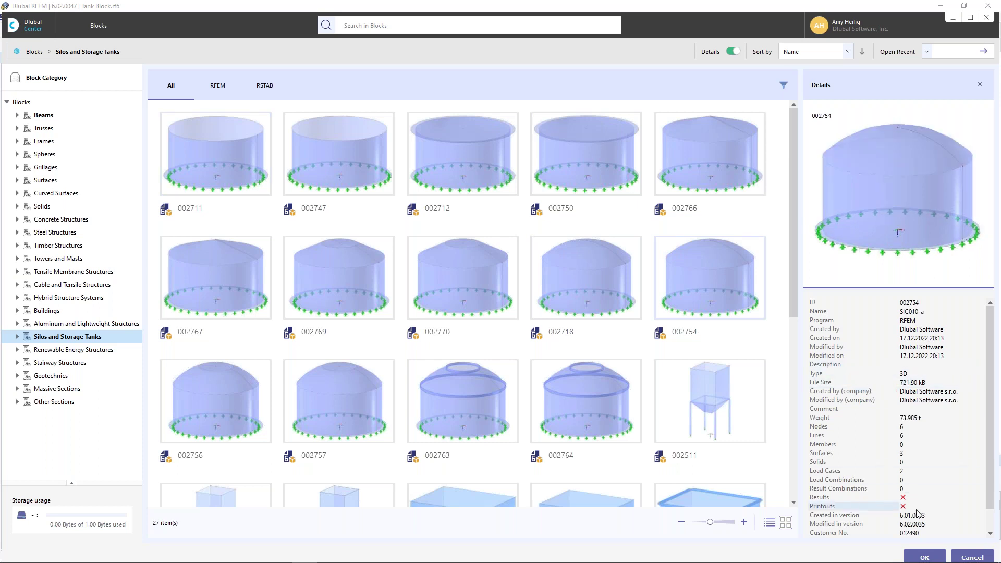
click(971, 557)
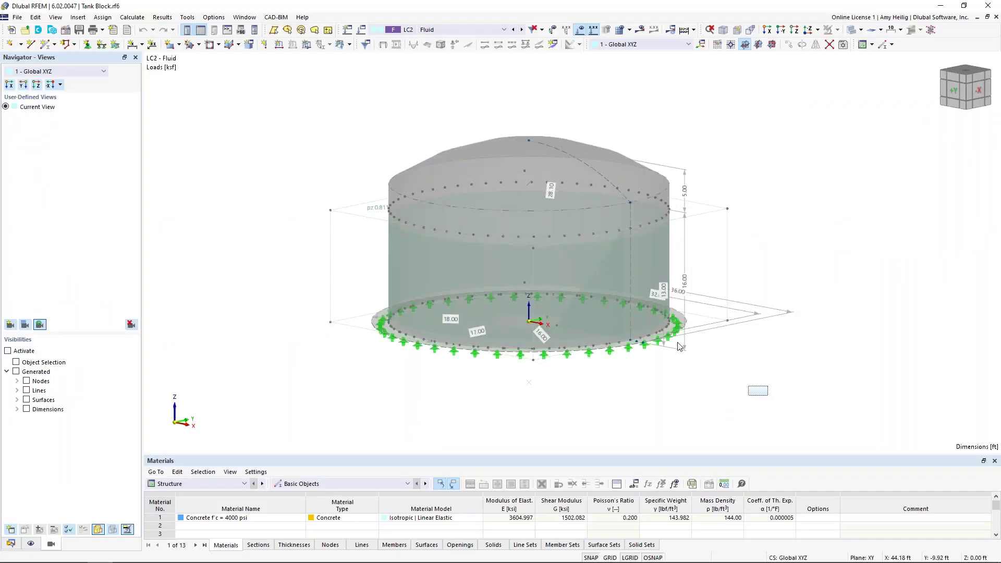
Open the tank block for editing and review its position settings, structure parameters and JavaScript source.
click(490, 176)
right_click(490, 176)
mouse_move(516, 196)
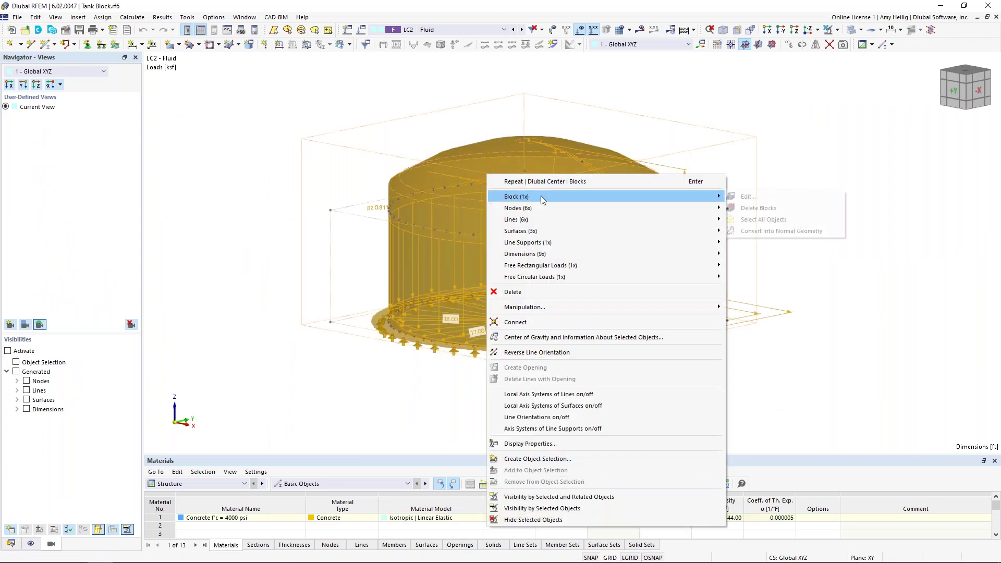
click(743, 195)
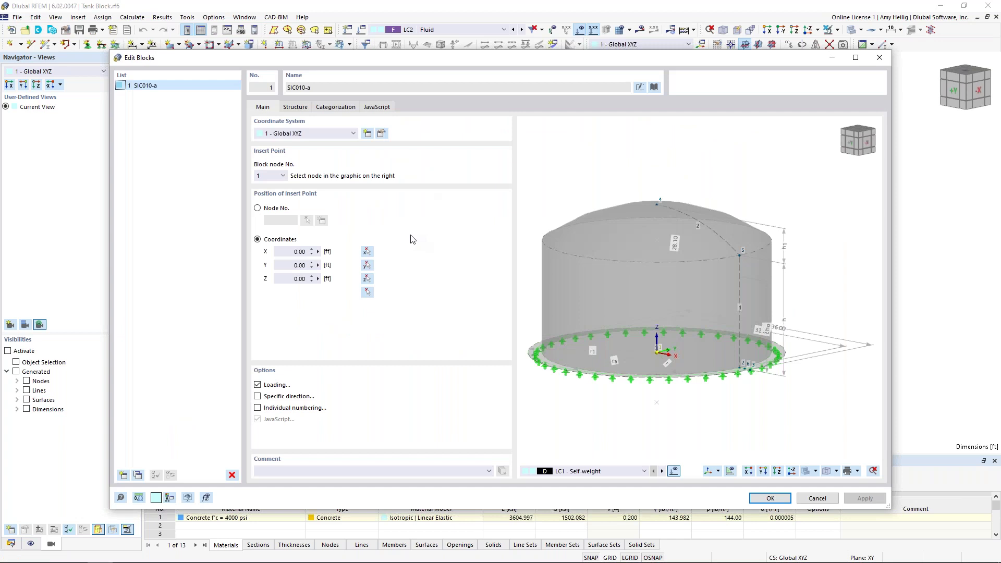
click(298, 113)
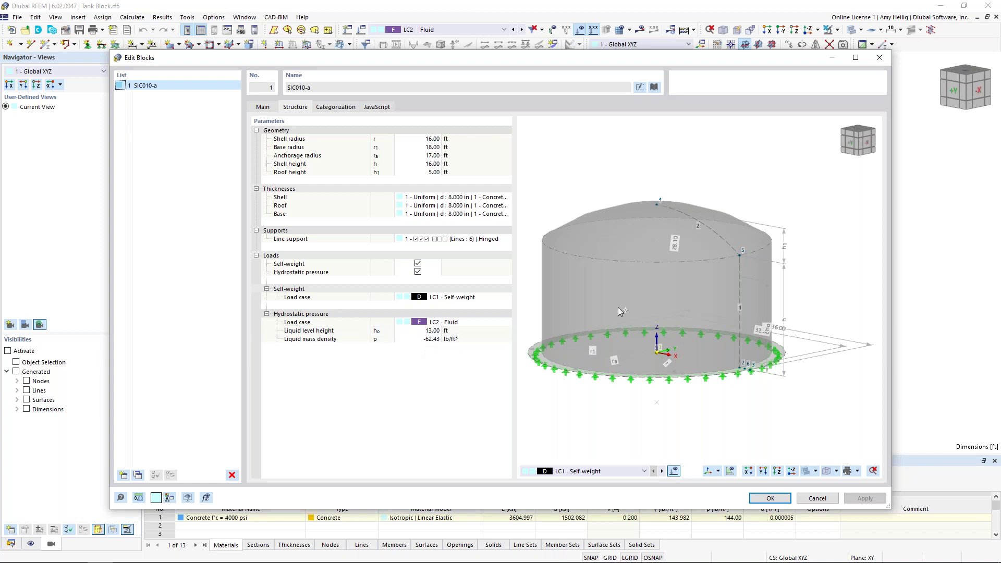
click(385, 108)
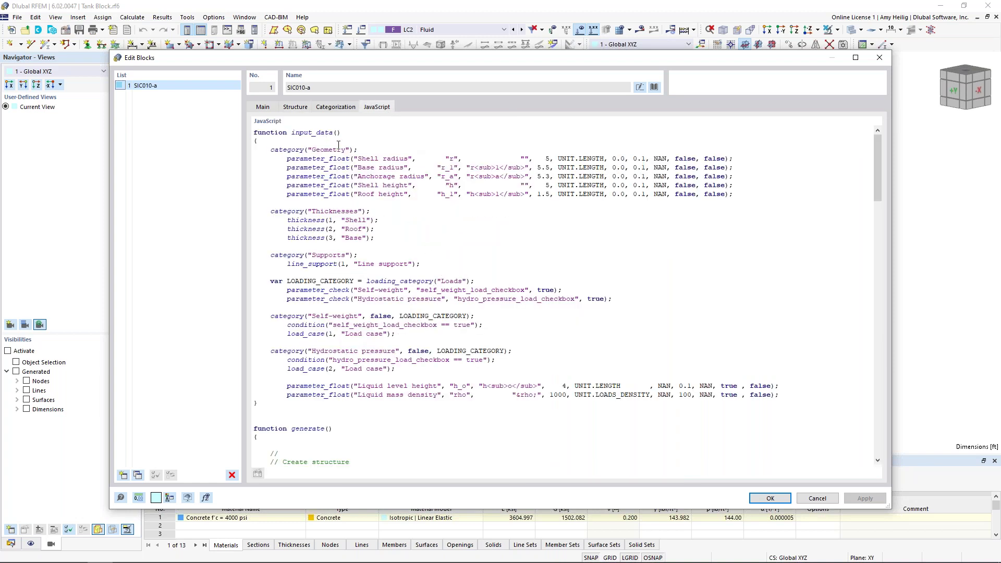
click(304, 109)
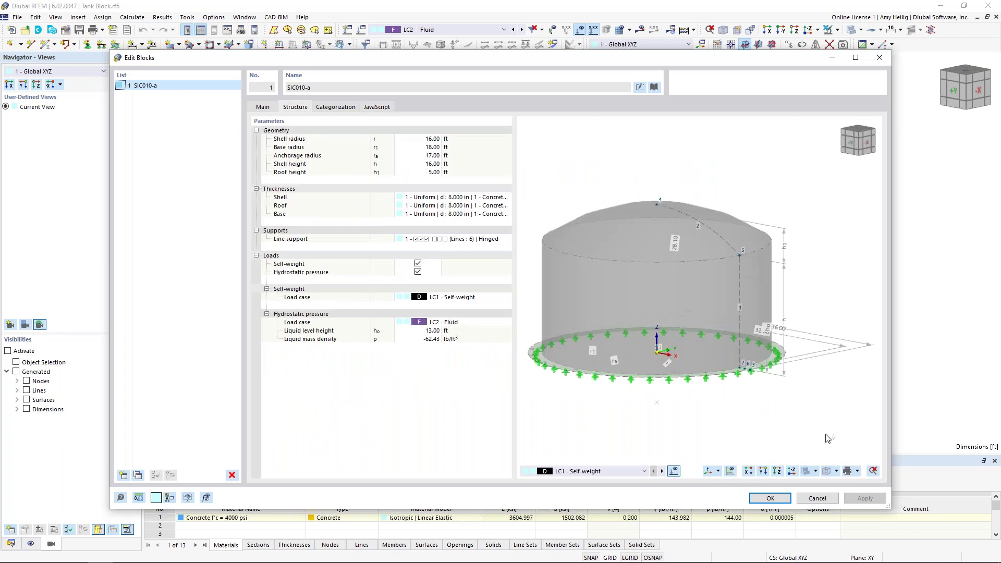
click(771, 498)
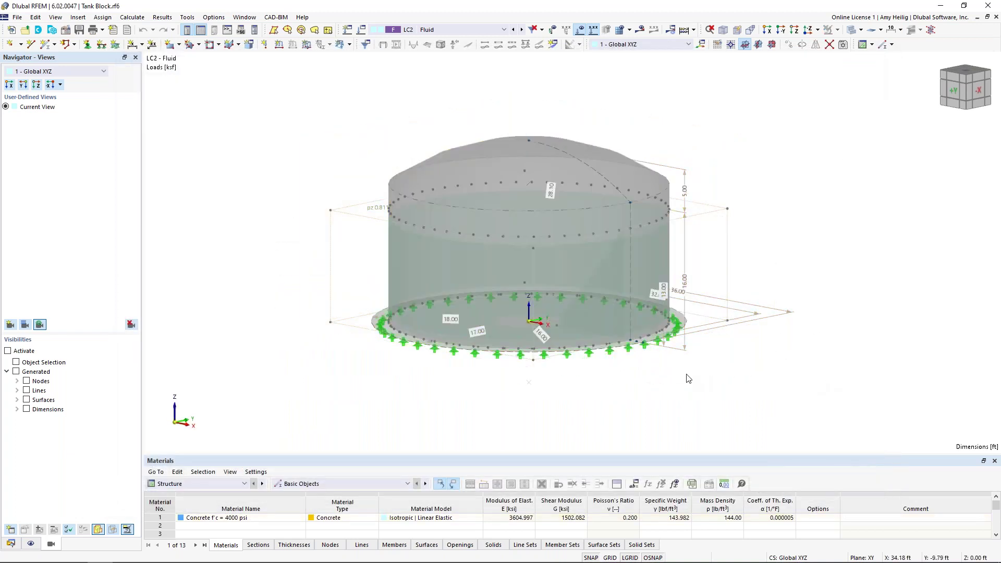
Select the entire tank and convert its block into normal geometry.
middle_drag(663, 387, 643, 392)
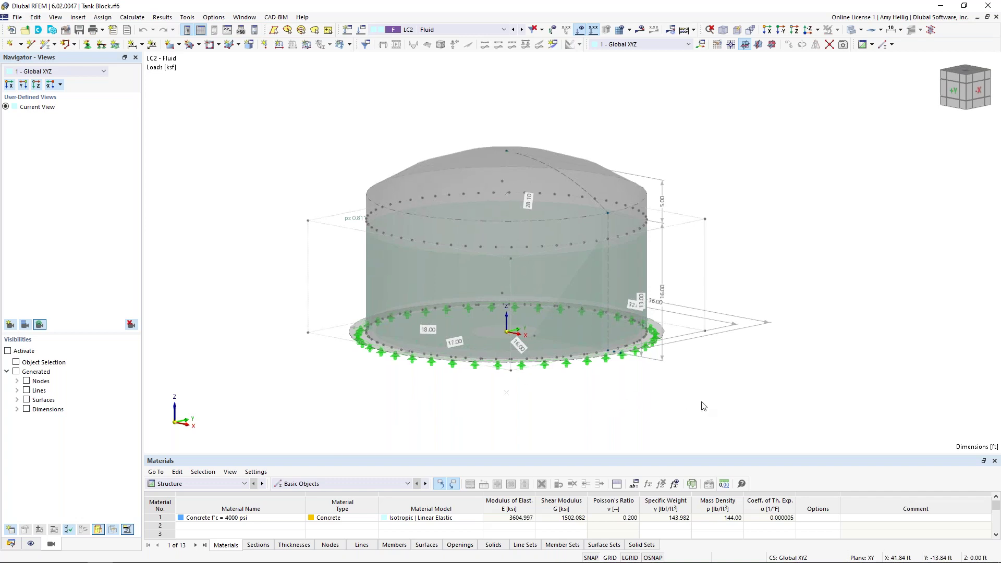
drag(722, 404, 362, 135)
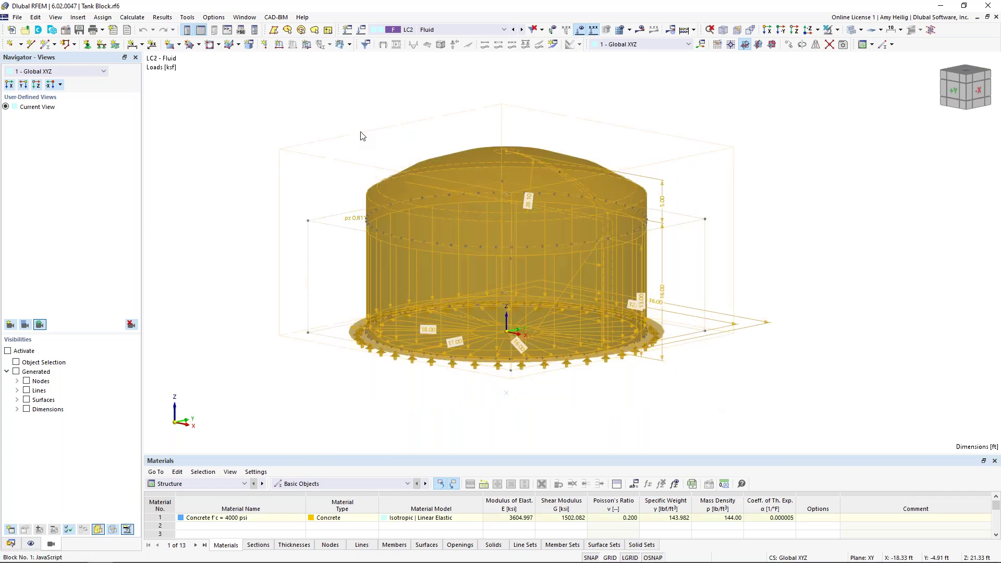
right_click(447, 174)
mouse_move(476, 198)
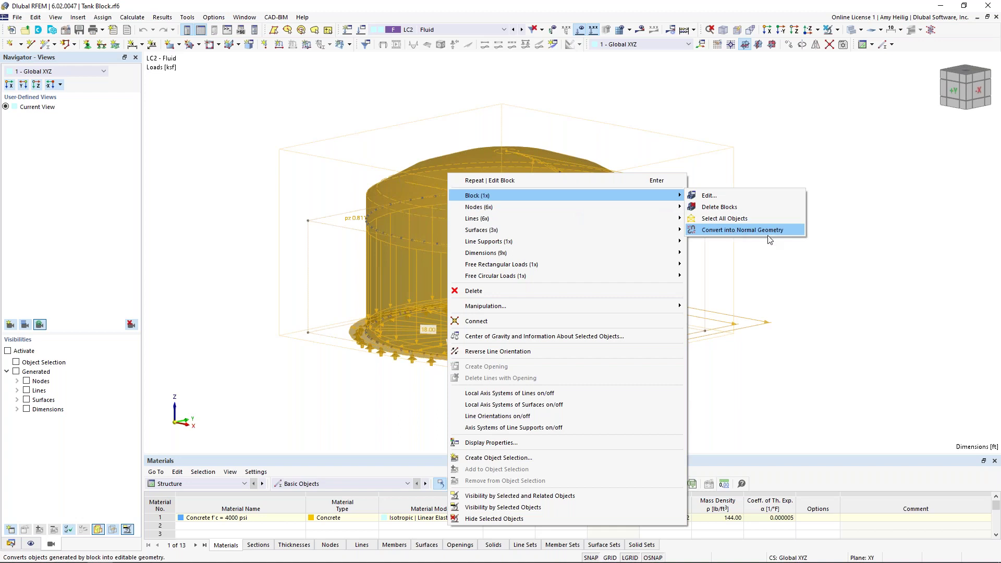
click(733, 233)
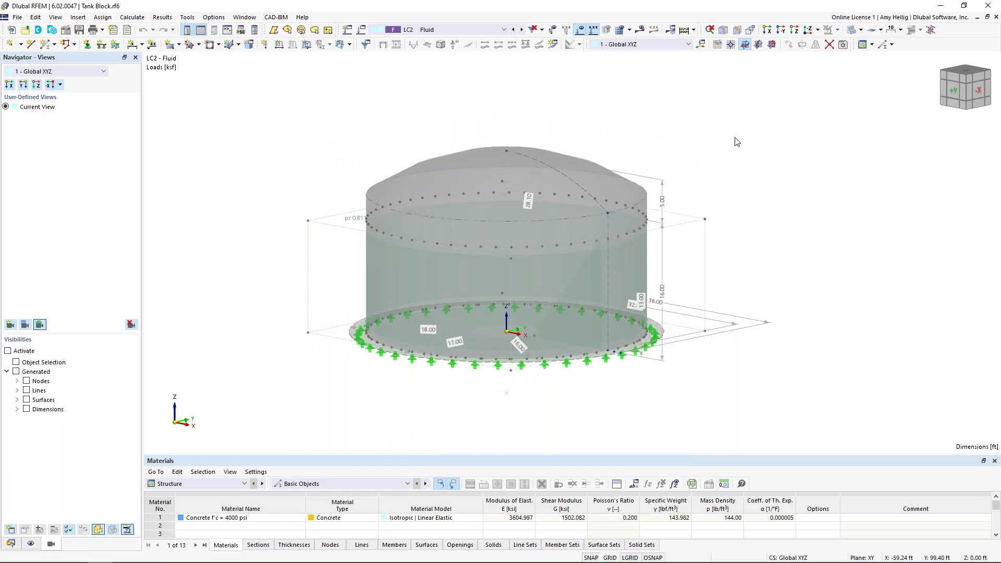
Inspect the tank and its fluid load in transparent display mode, and return to the solid display.
click(851, 30)
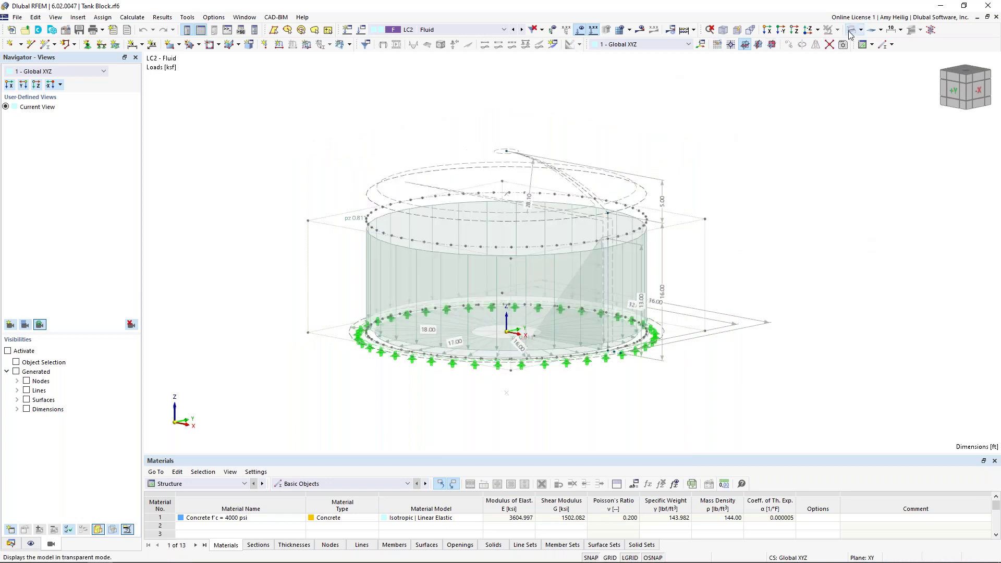
ctrl+middle_drag(706, 159, 727, 147)
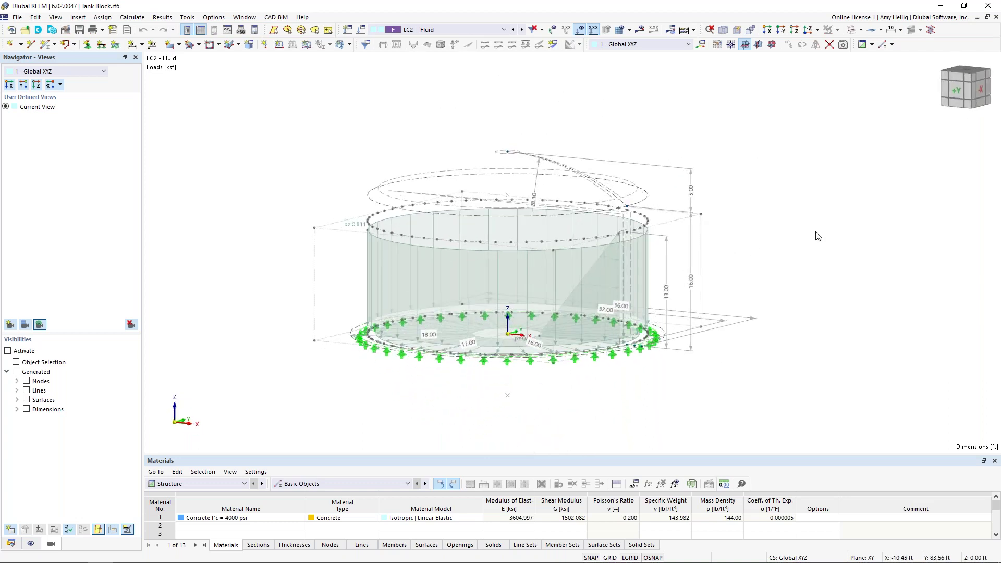
click(854, 31)
click(854, 30)
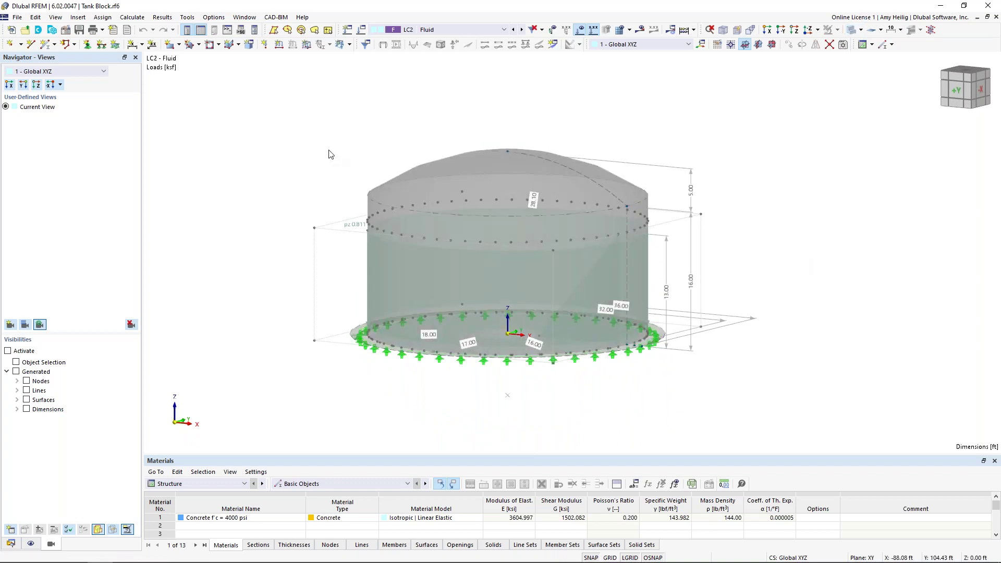
Switch to the Tank Webinar.rf6 model and open its base data for editing.
click(245, 17)
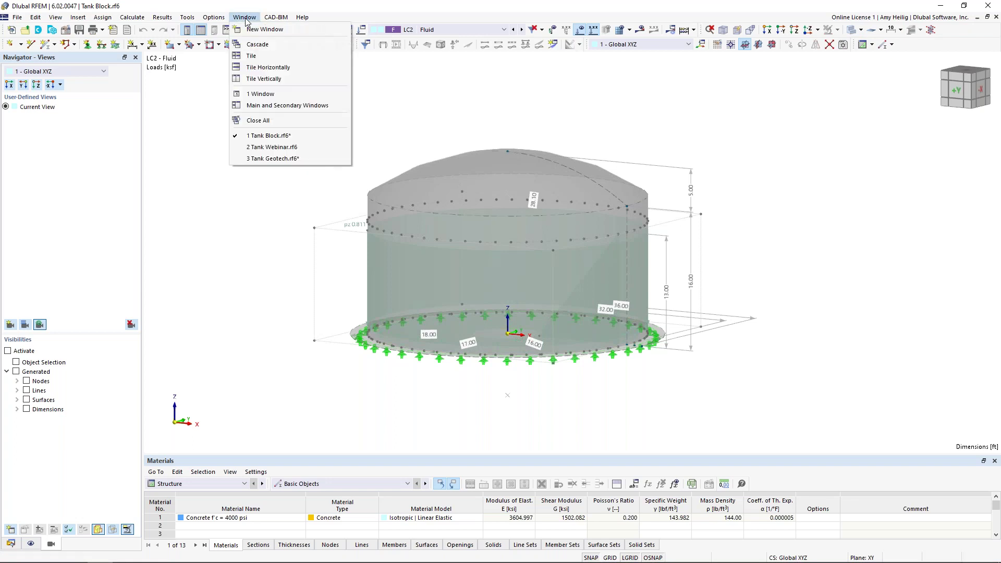
click(254, 157)
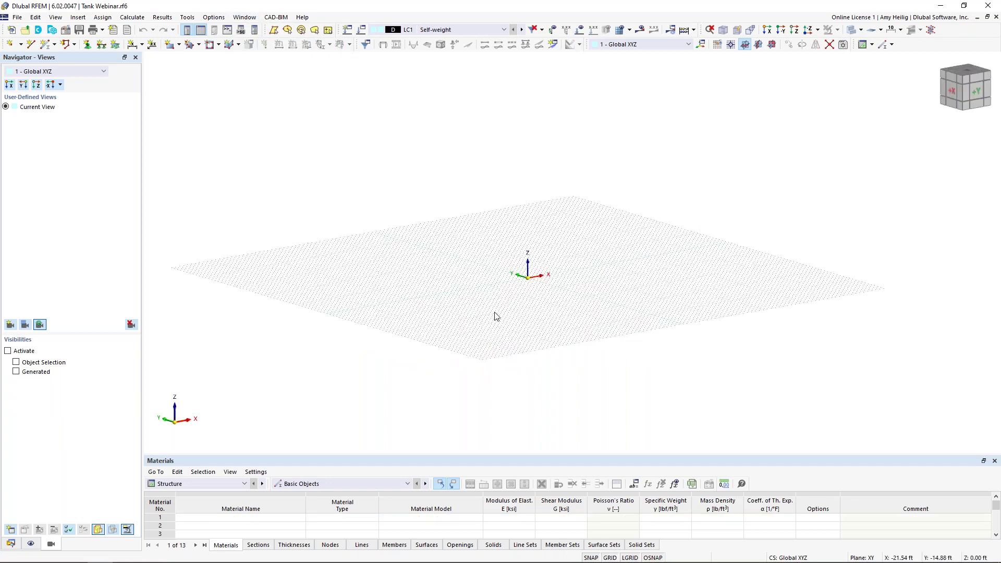
click(11, 544)
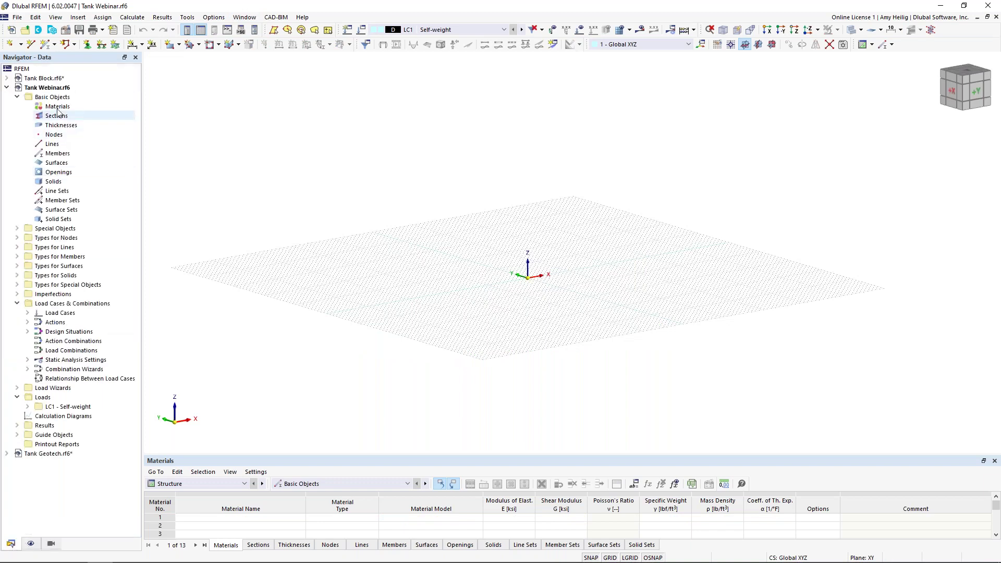
right_click(57, 92)
click(77, 100)
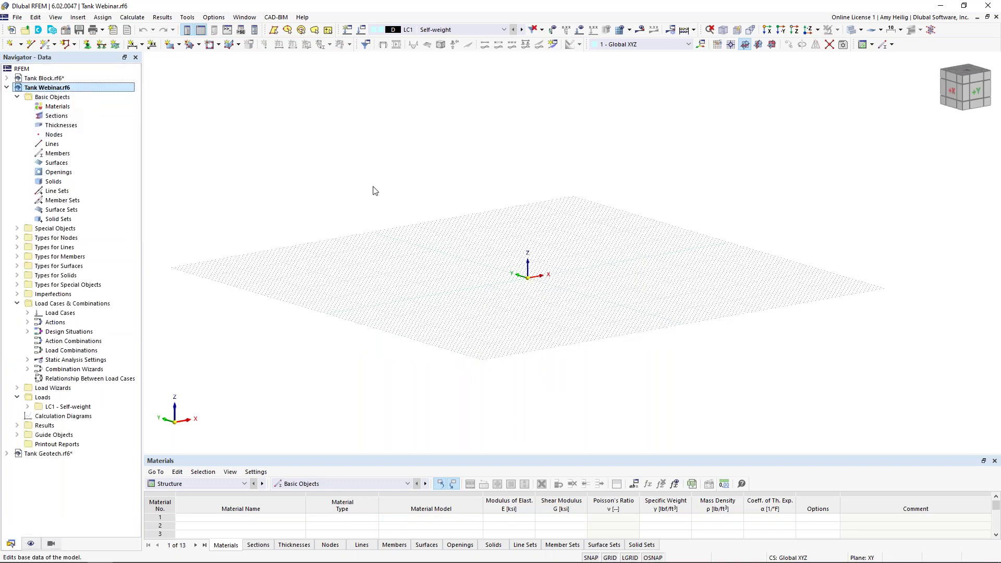
click(352, 125)
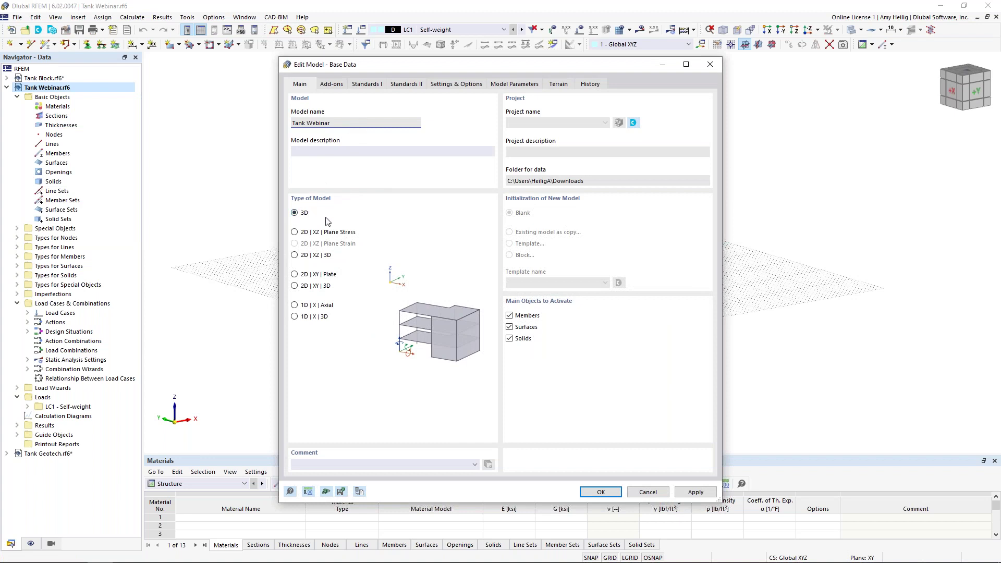
Activate the Concrete Design add-on with ACI 318 as the concrete design standard group.
click(338, 85)
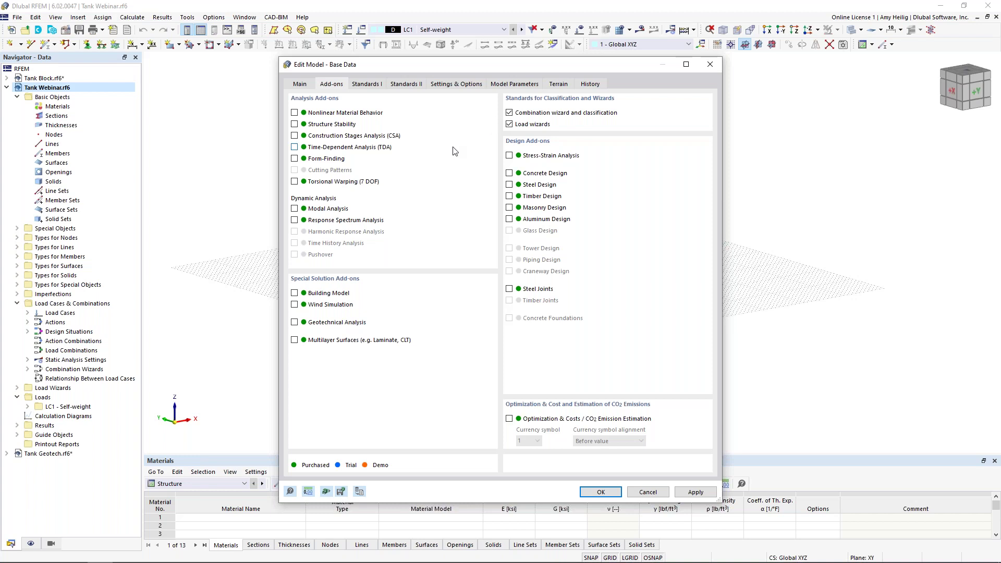
click(509, 173)
click(370, 85)
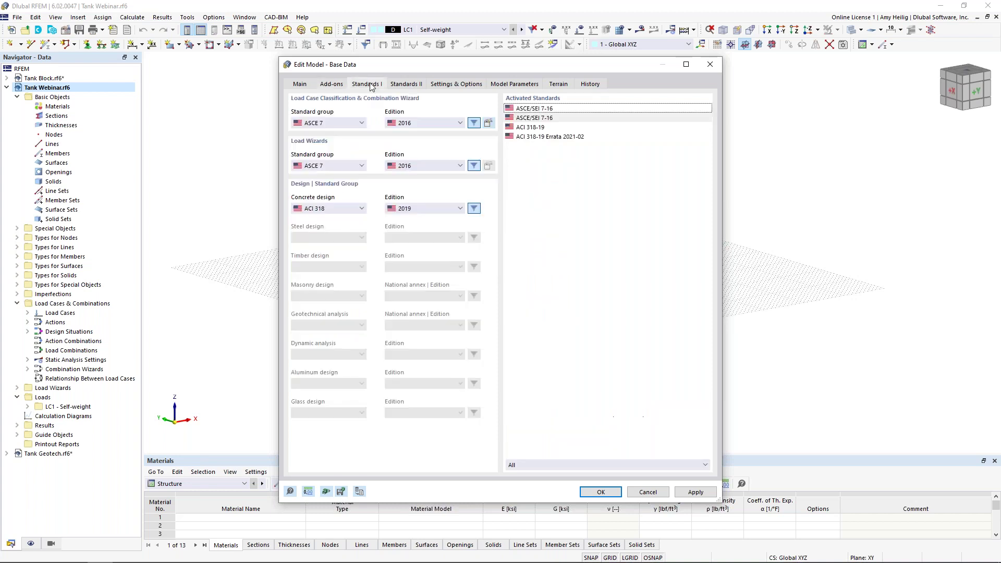
click(354, 210)
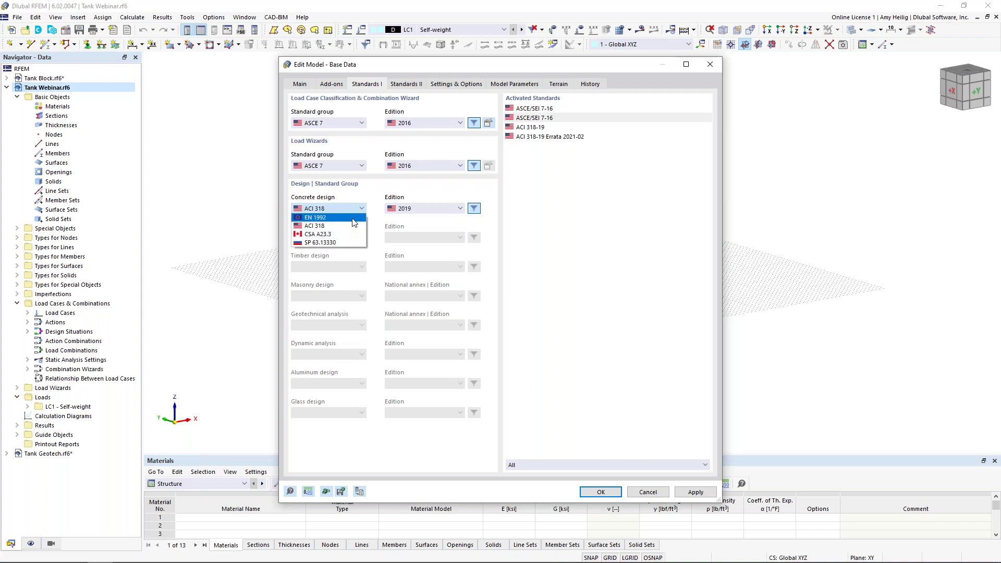
click(381, 228)
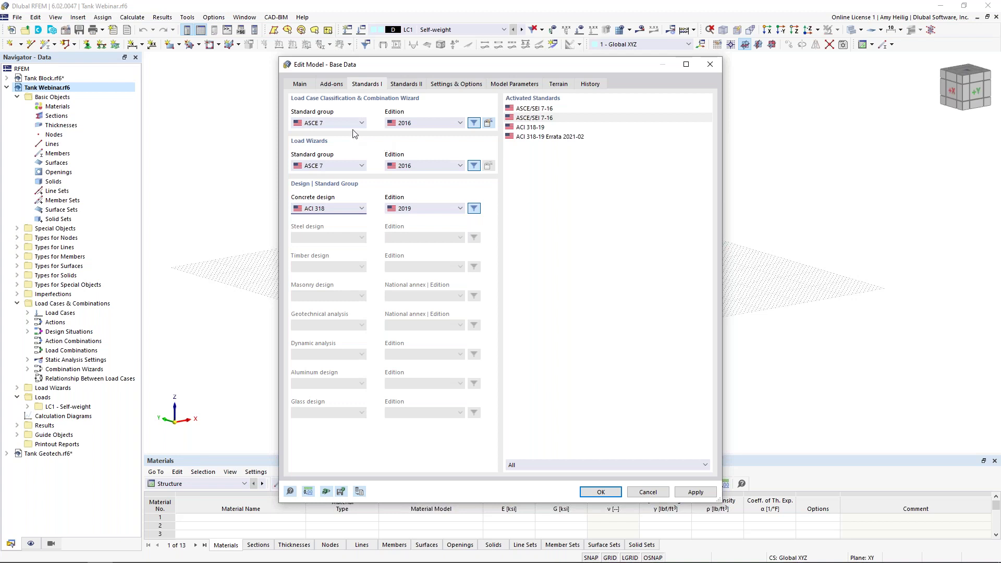
Set the ASCE 7 edition for load case classification and combinations to 2022 and accept the base data.
click(333, 121)
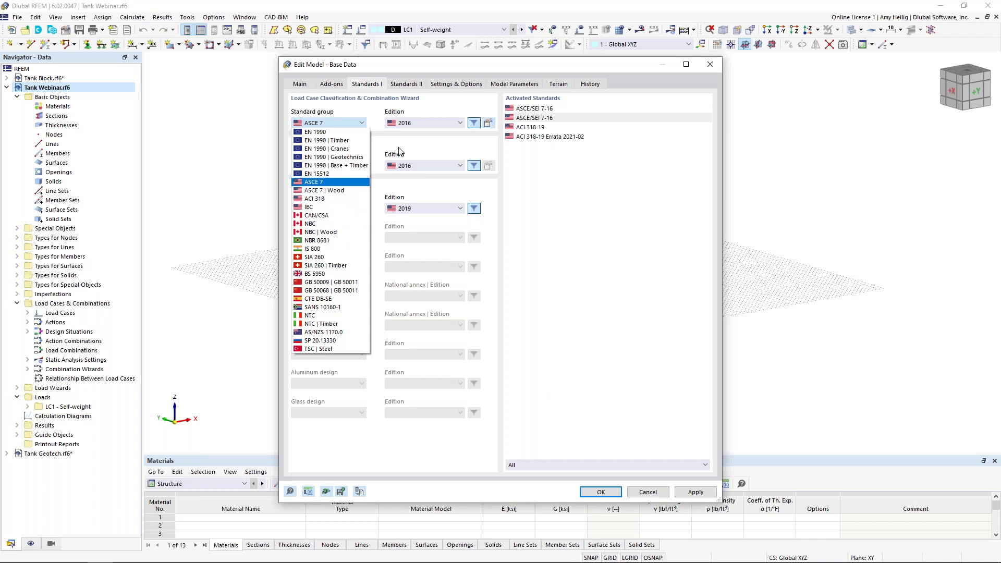
click(415, 141)
click(421, 124)
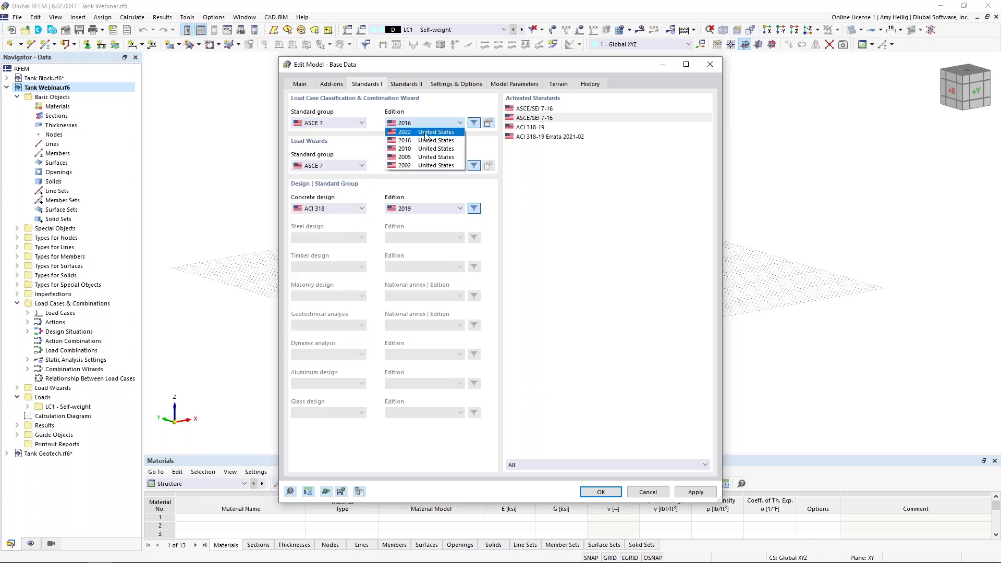
click(426, 137)
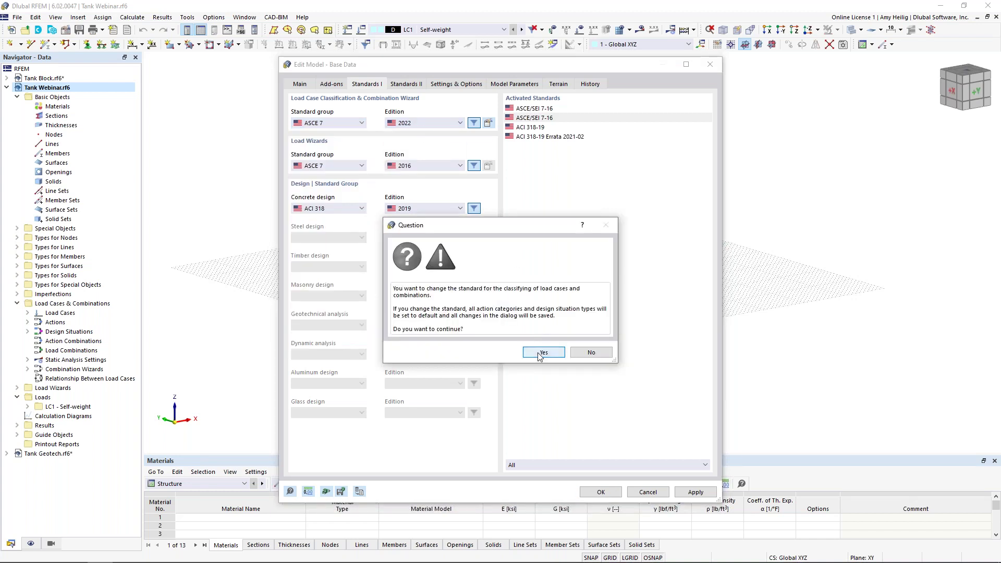
click(542, 354)
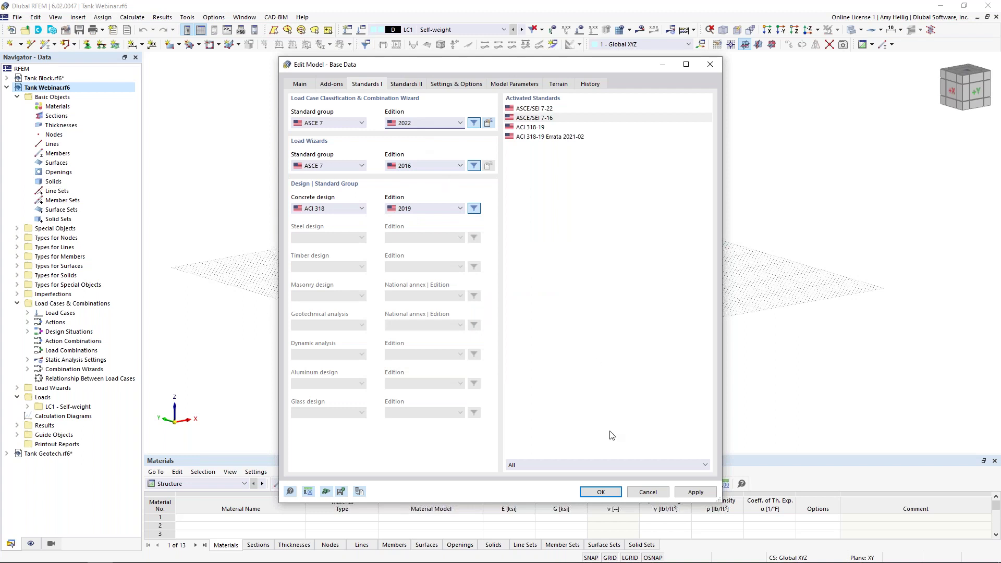
click(599, 491)
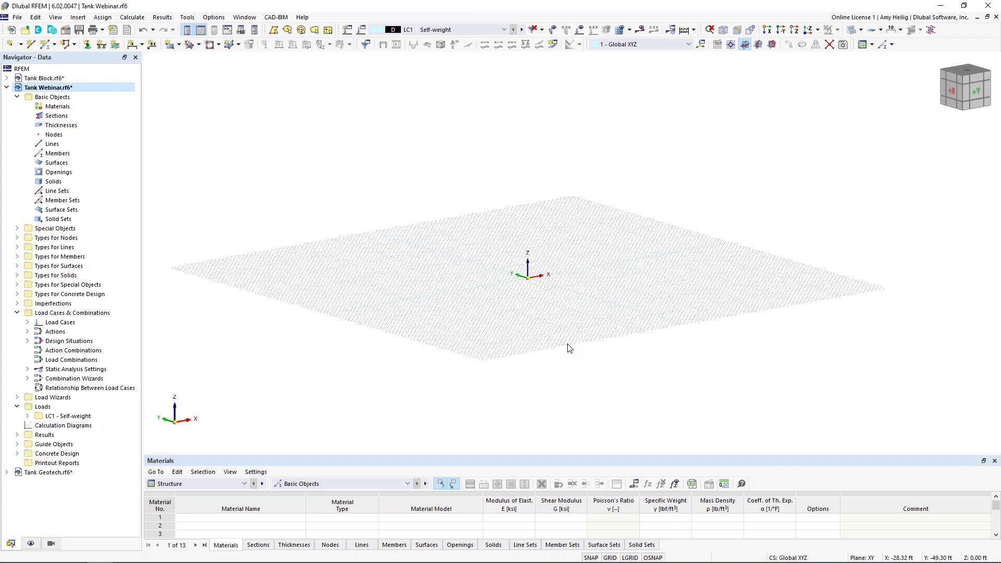
Draw a circle line with a 45 ft radius centred on the coordinate system origin in the XY plane.
scroll(568, 294, up, 1)
scroll(568, 294, up, 1)
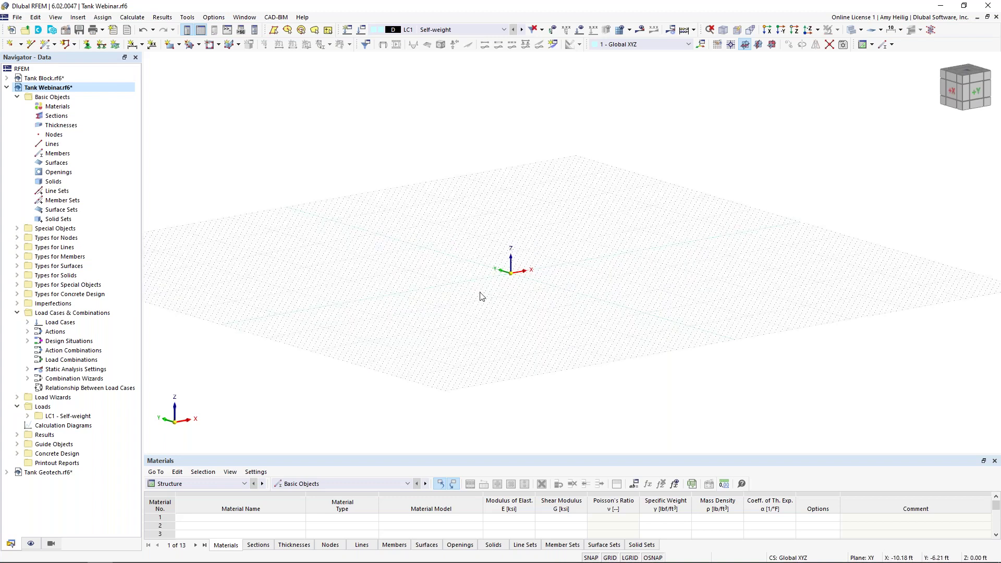
click(30, 46)
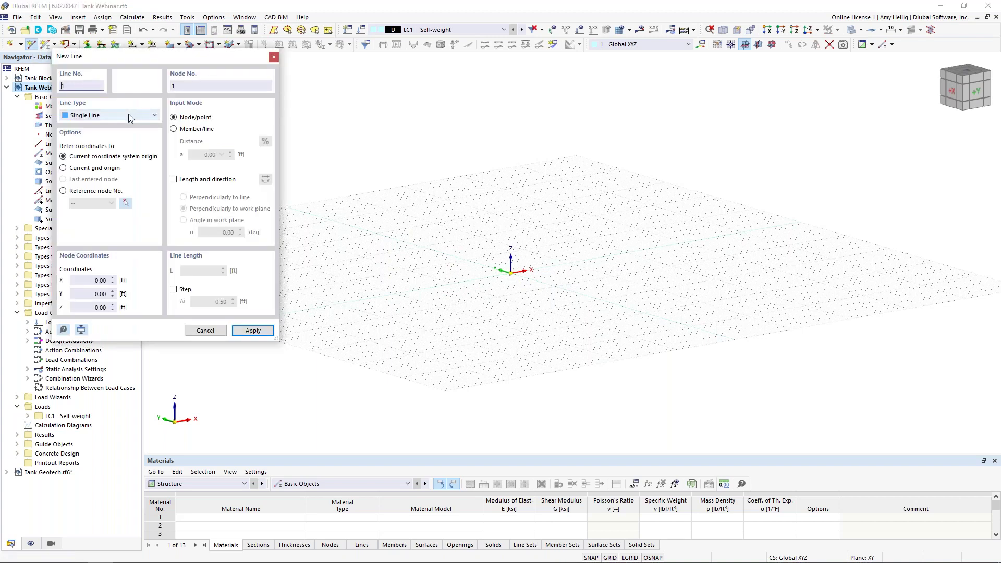
click(128, 113)
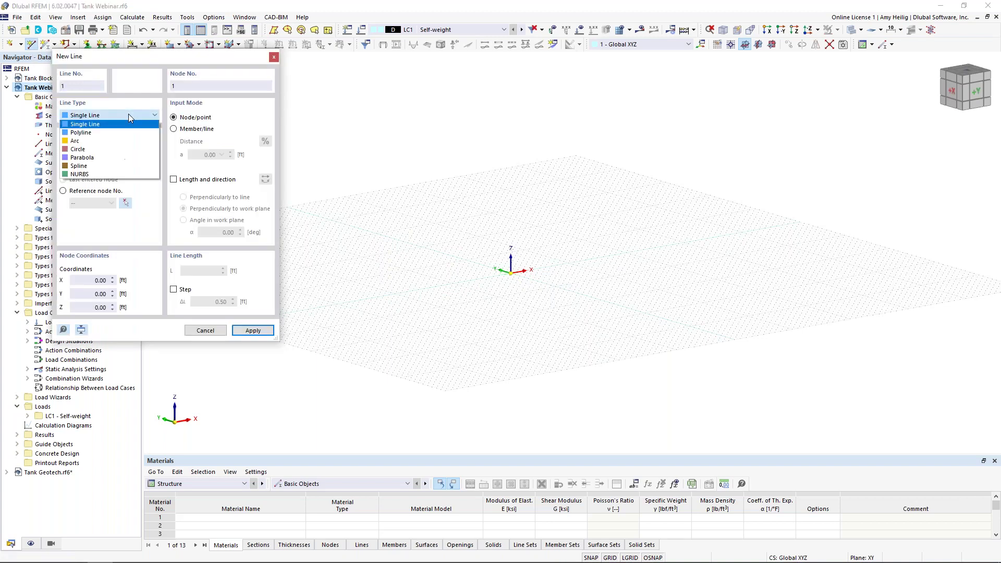
click(120, 150)
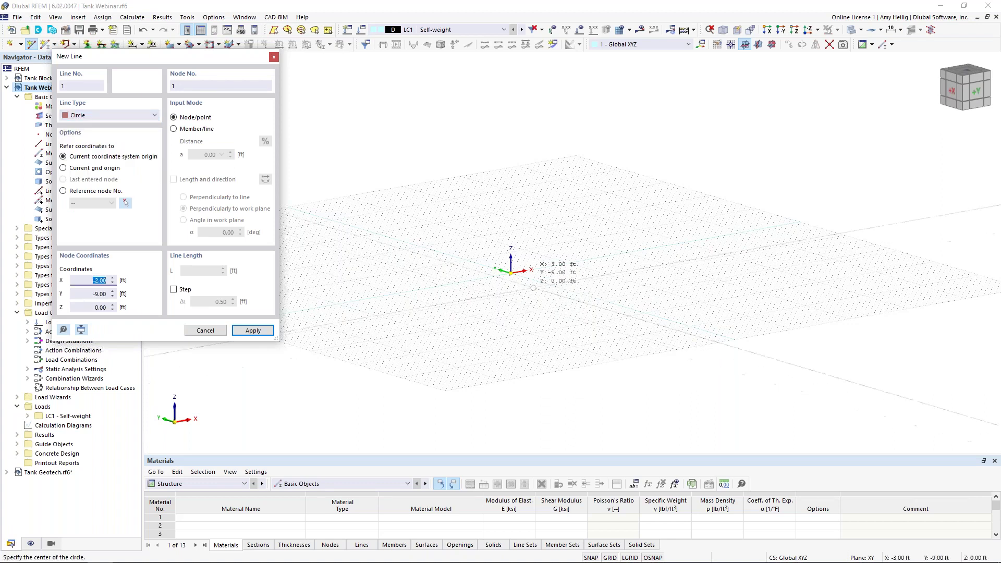
click(499, 266)
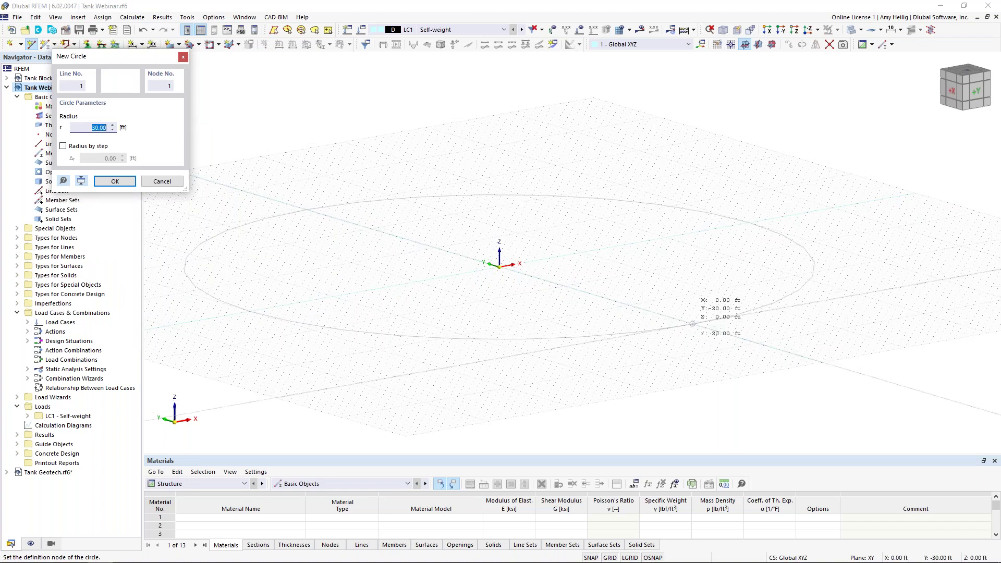
text(45)
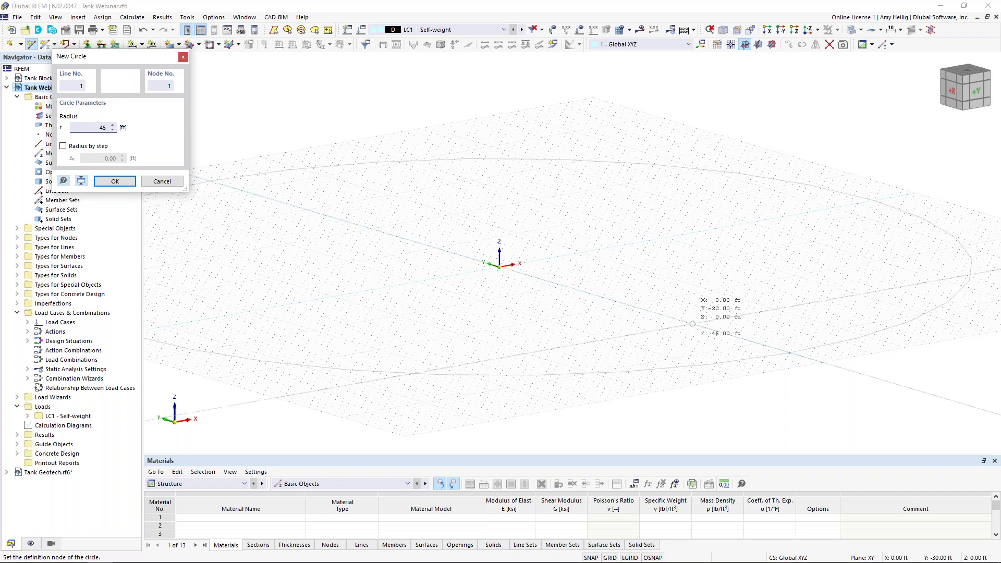
key(Return)
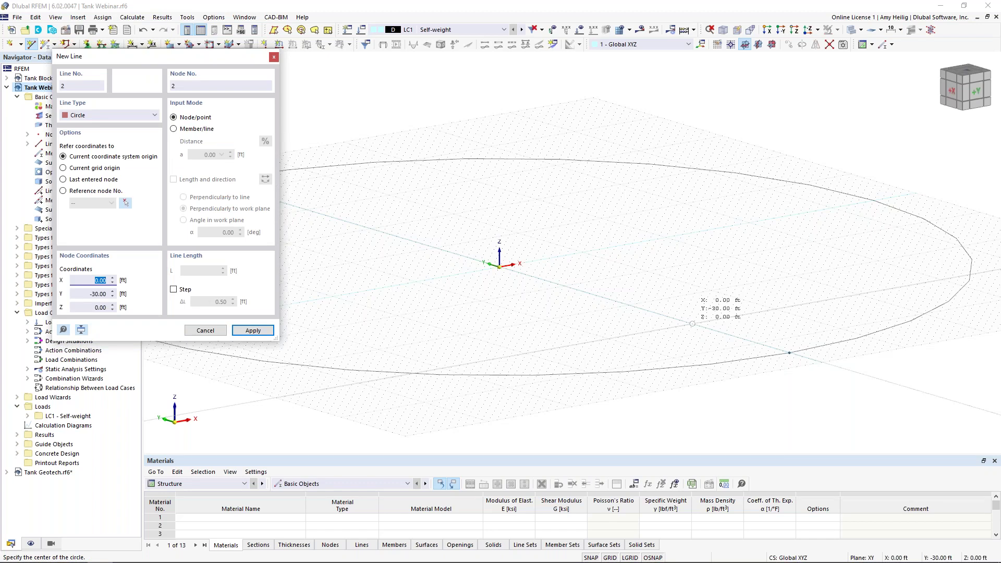
key(Escape)
Divide the circle into two arcs using 1 intermediate node.
scroll(692, 315, down, 1)
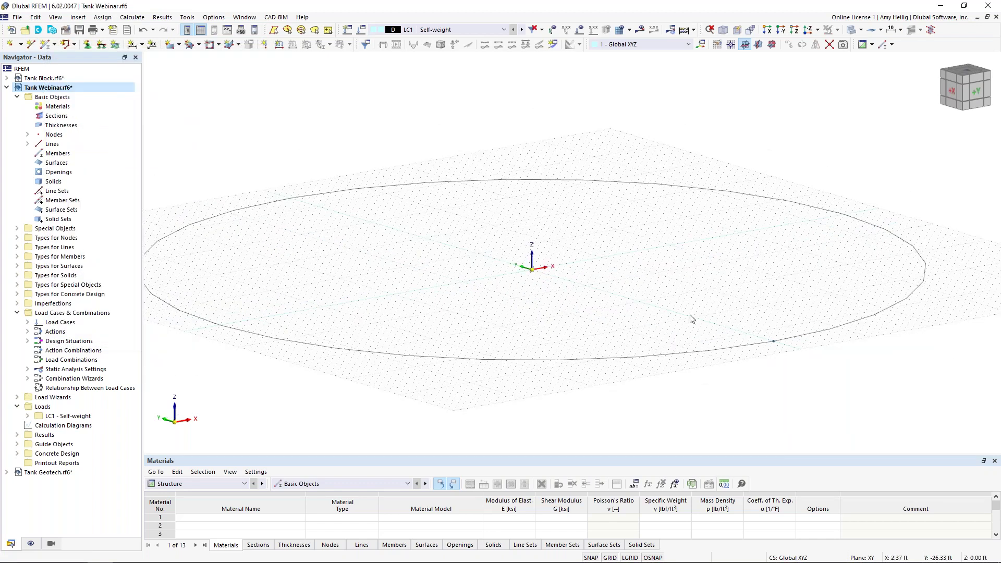
click(700, 357)
right_click(700, 356)
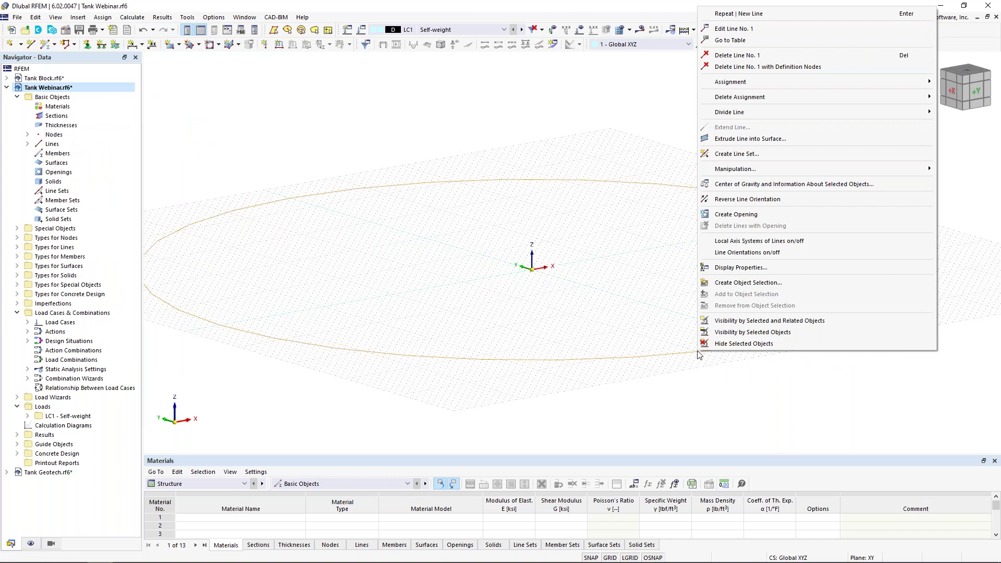
mouse_move(744, 112)
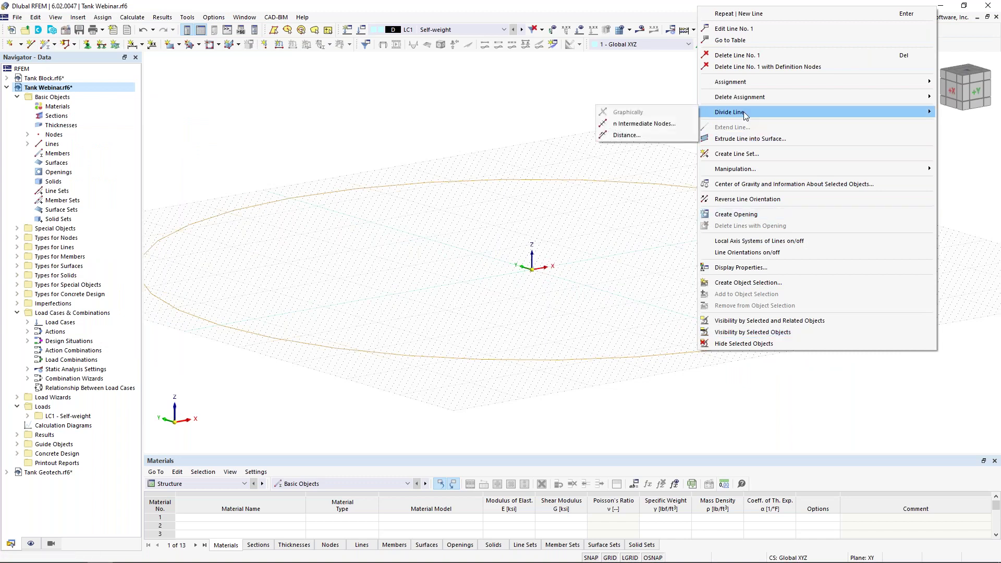
click(667, 125)
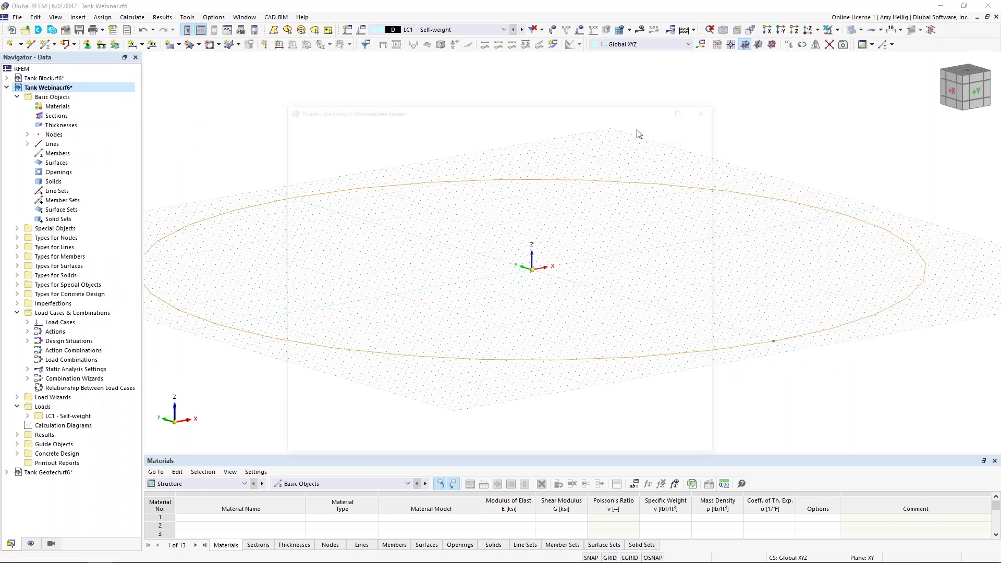
click(603, 449)
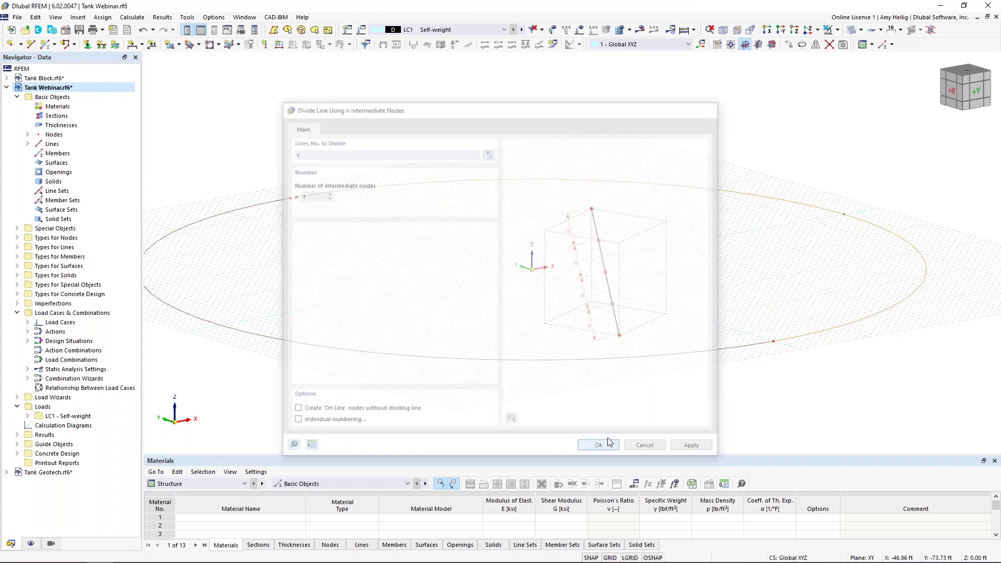
Start extruding both arcs into surfaces and create a new uniform thickness of 10 in for them.
drag(622, 386, 590, 339)
drag(594, 224, 567, 164)
scroll(567, 166, down, 1)
drag(781, 335, 703, 295)
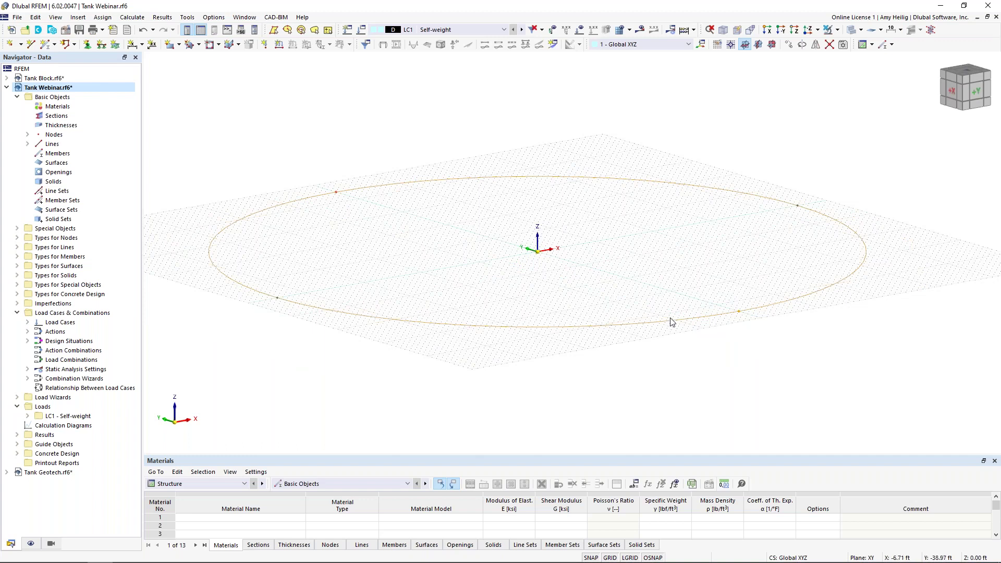
middle_drag(662, 360, 653, 357)
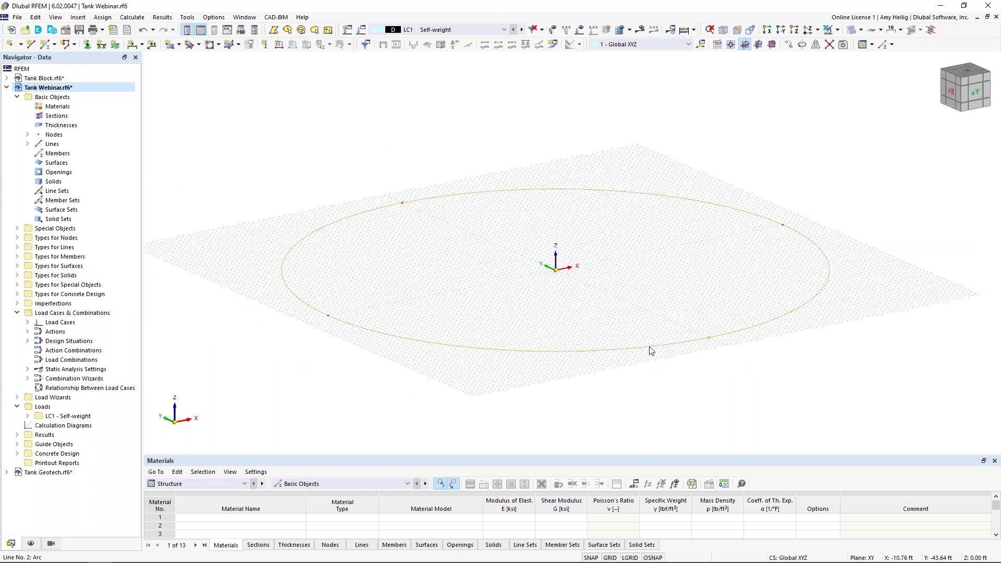
right_click(651, 351)
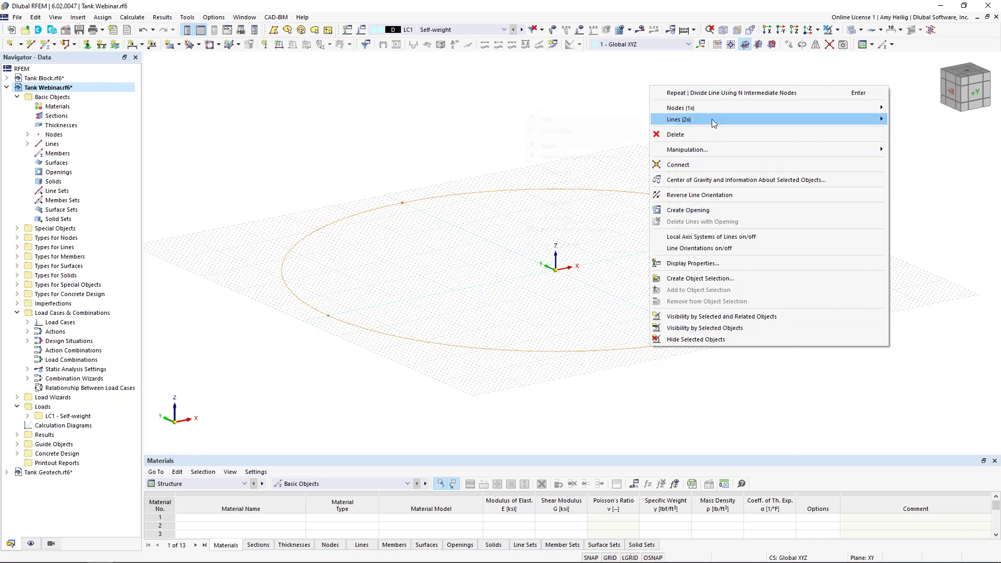
mouse_move(698, 121)
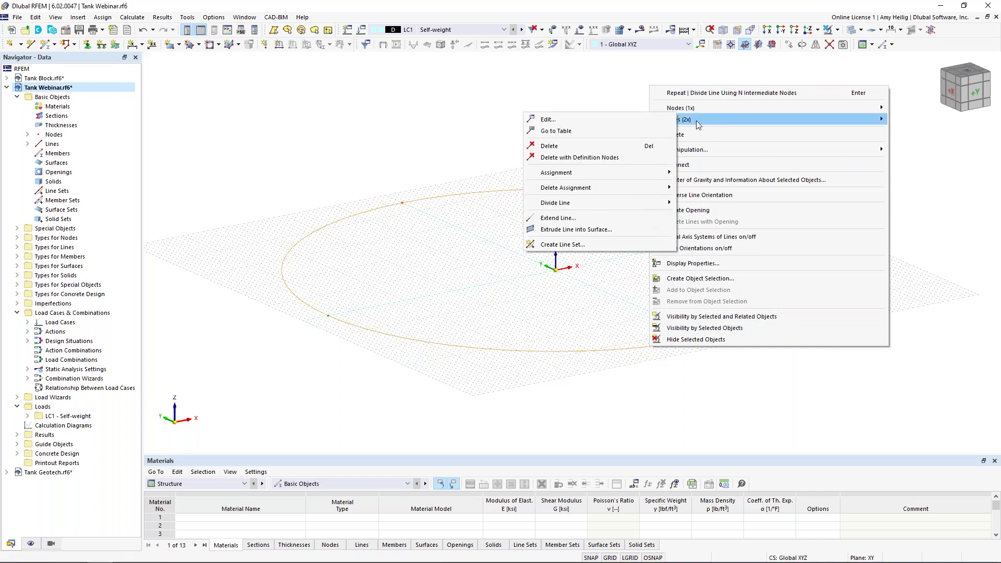
click(575, 230)
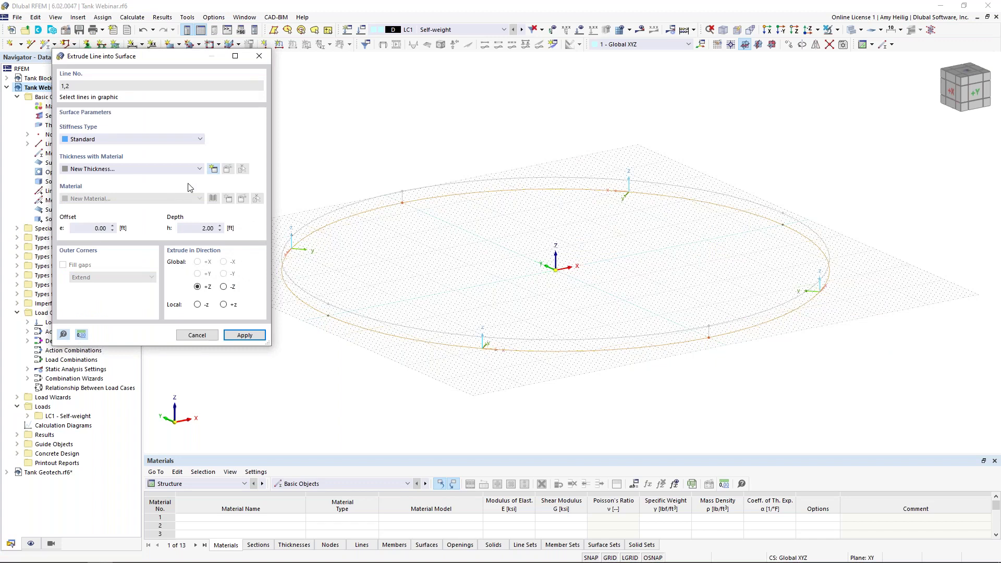
click(213, 169)
click(343, 208)
text(10)
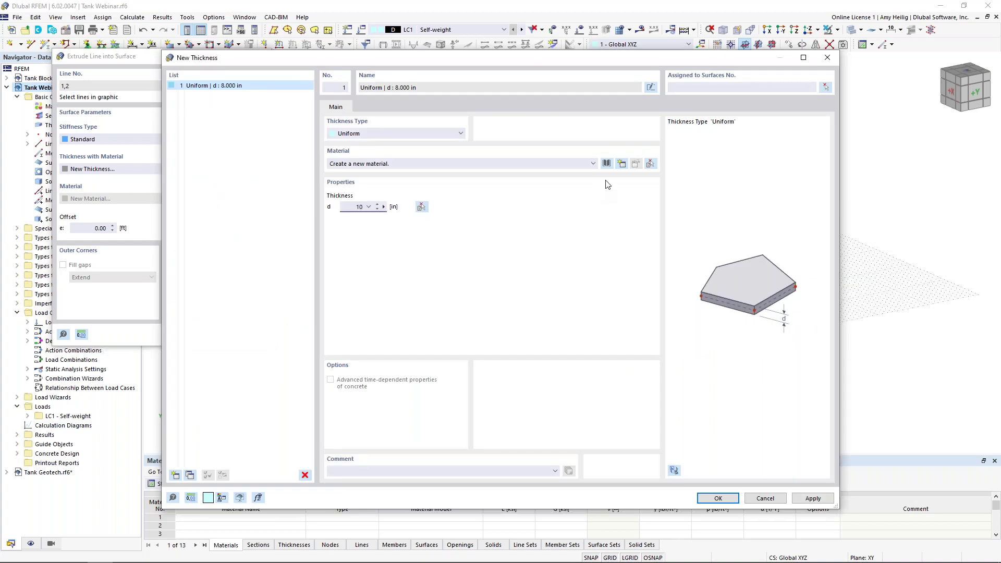
Assign the library material Concrete f'c = 5000 psi from United States standard ACI 318-19 to the new thickness.
click(606, 164)
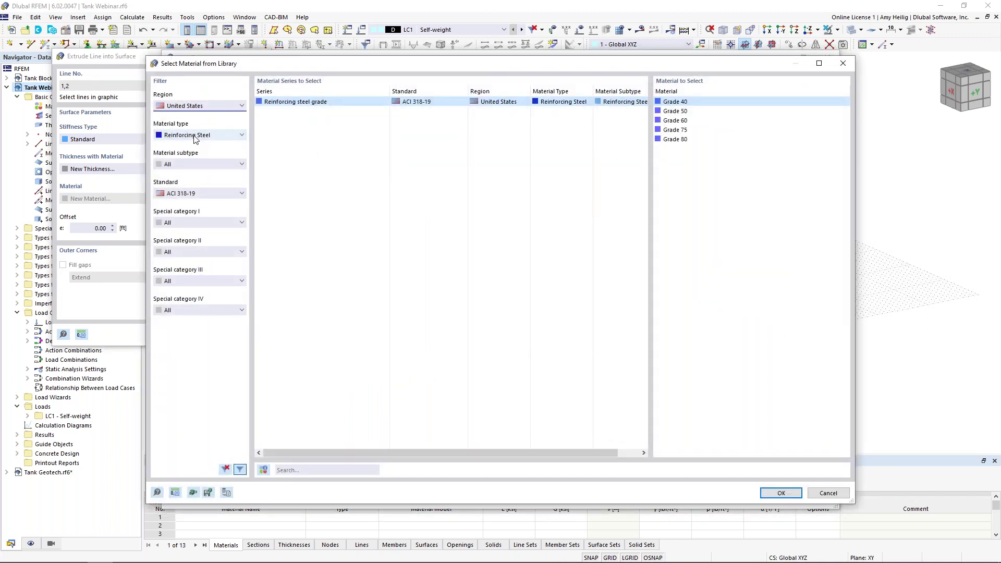
click(195, 137)
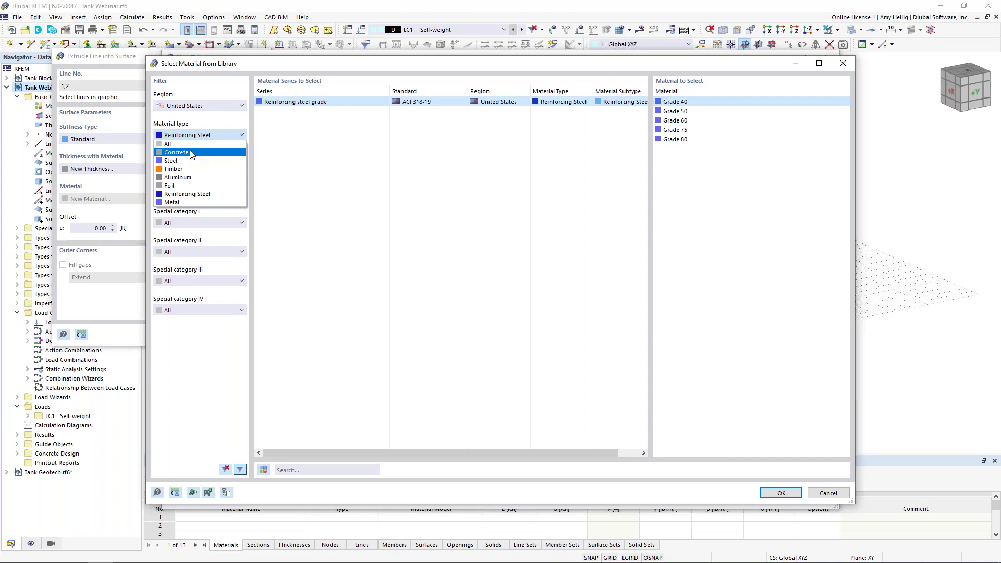
click(191, 153)
click(194, 194)
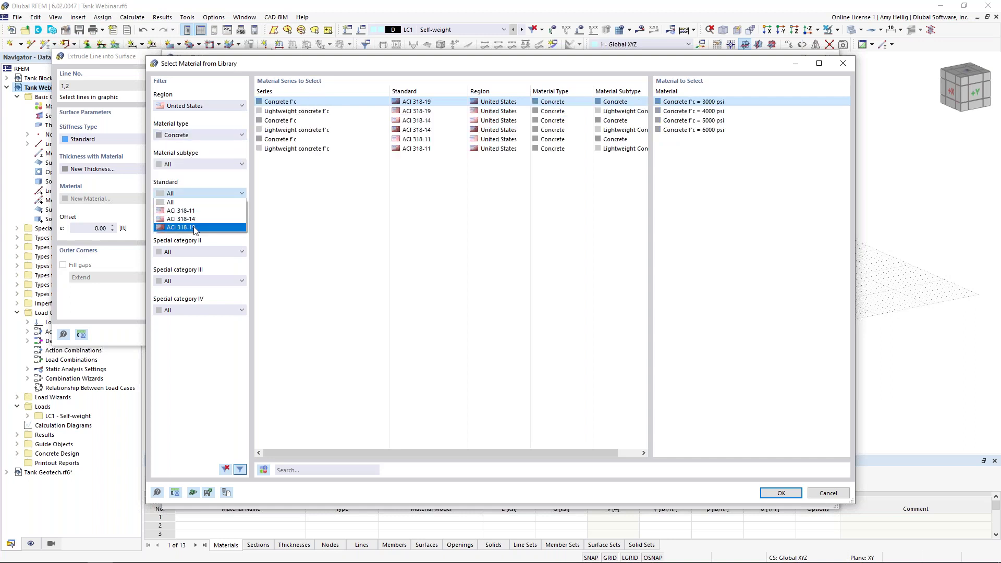
click(194, 228)
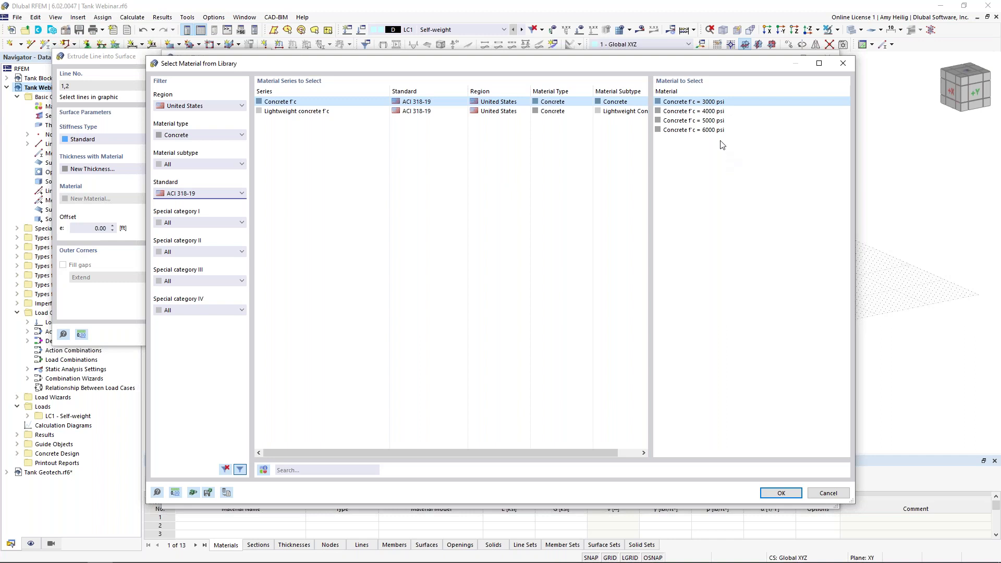
click(717, 121)
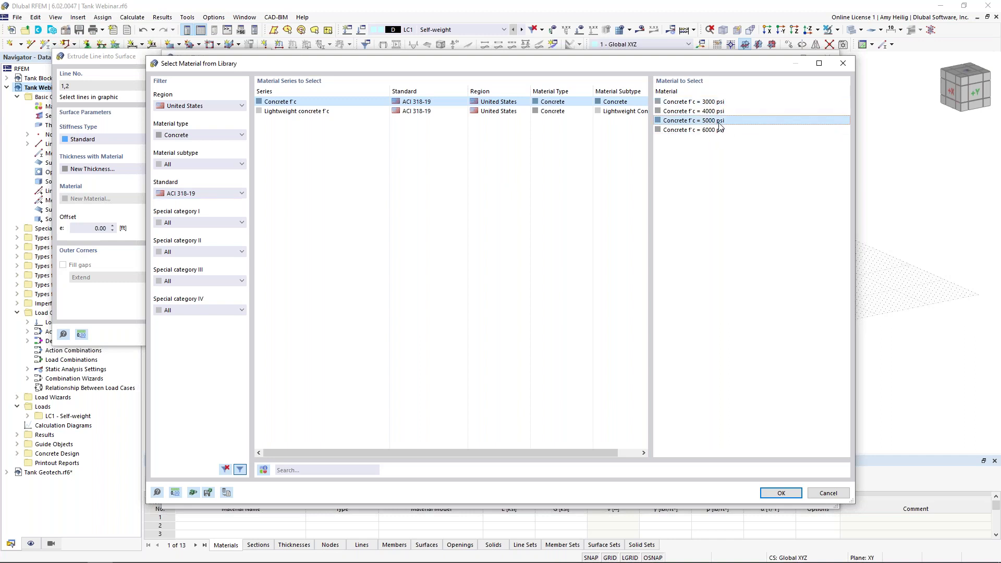
click(781, 493)
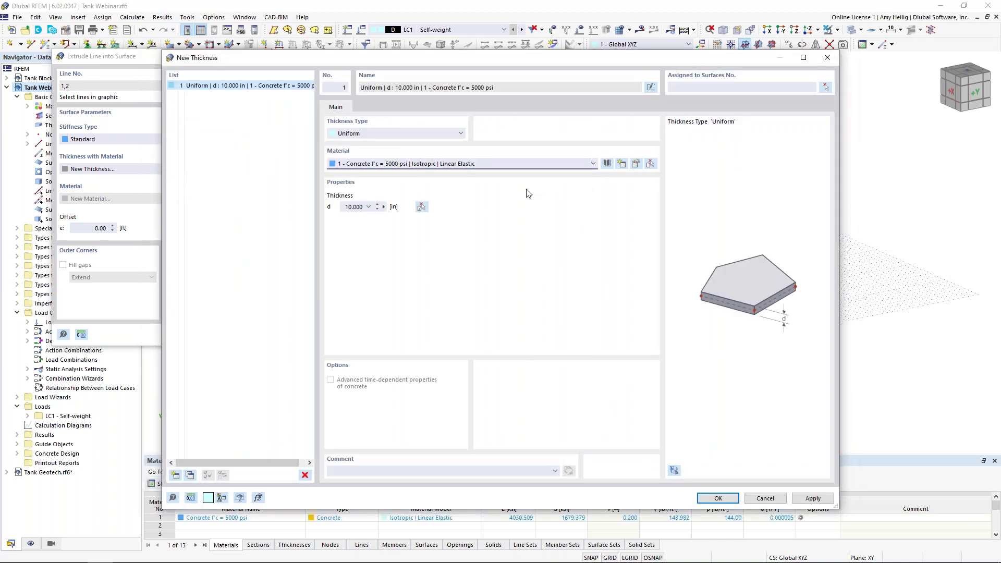
Examine the concrete's user-defined material option and its editable material values, and discard the material edit.
click(636, 165)
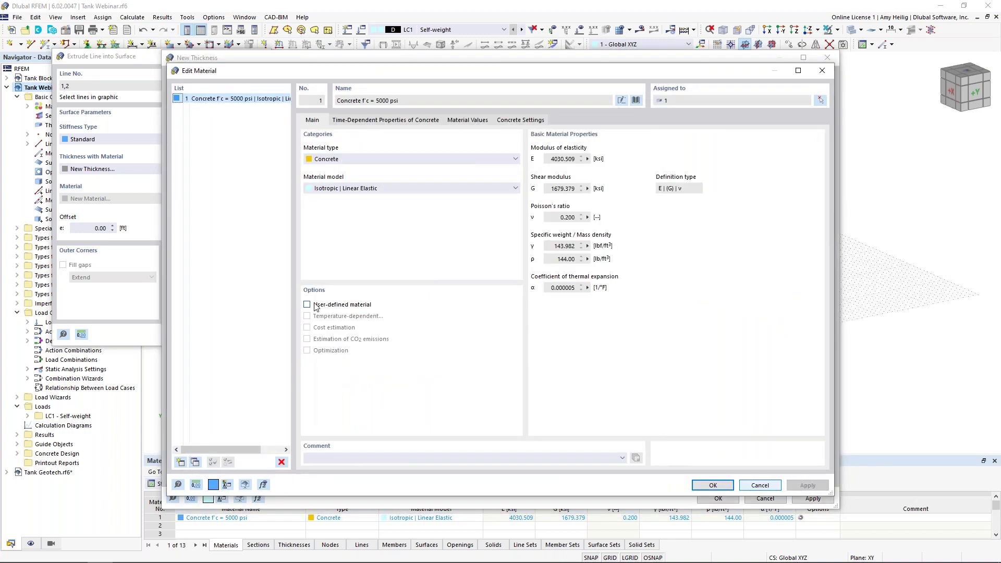
click(308, 305)
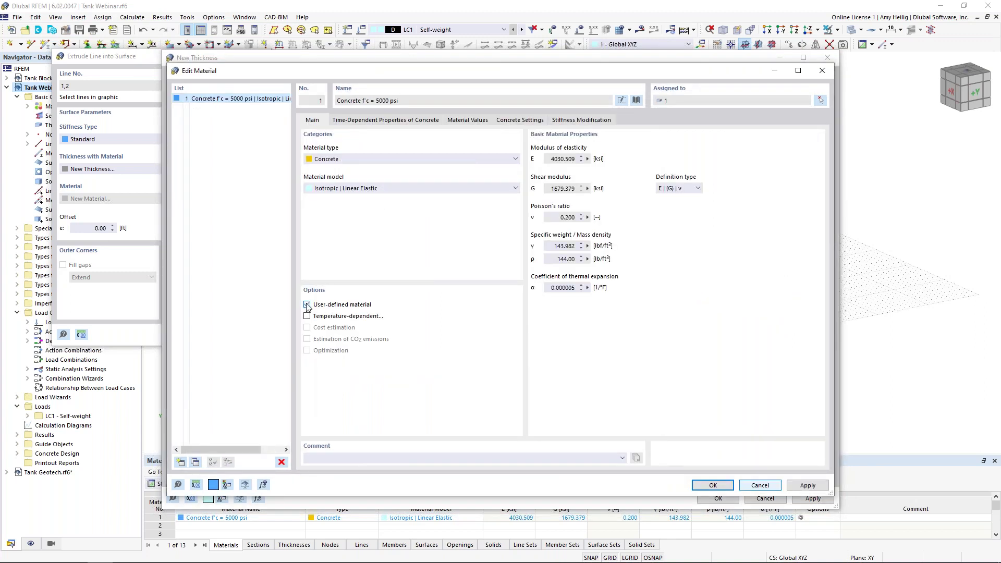
click(471, 122)
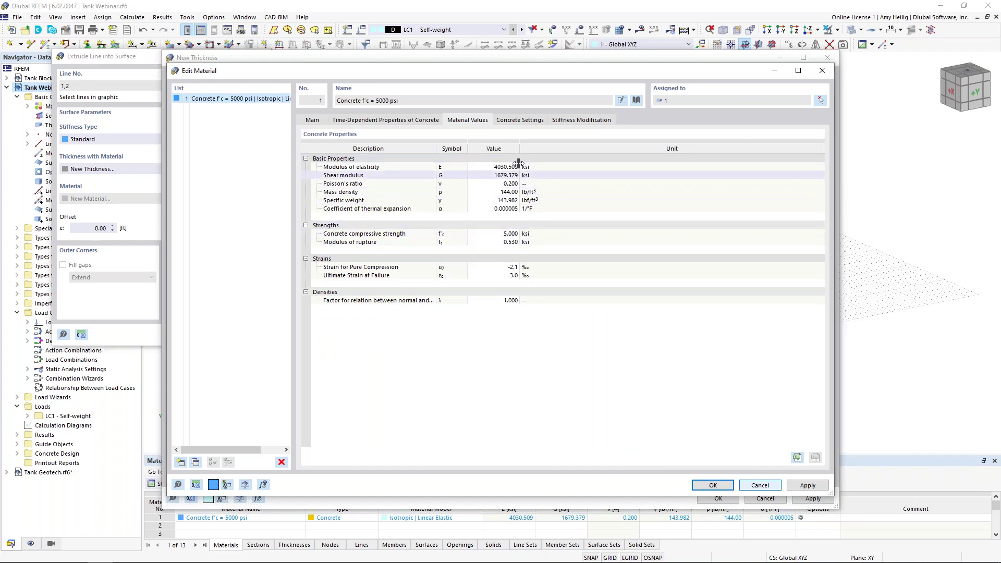
click(760, 485)
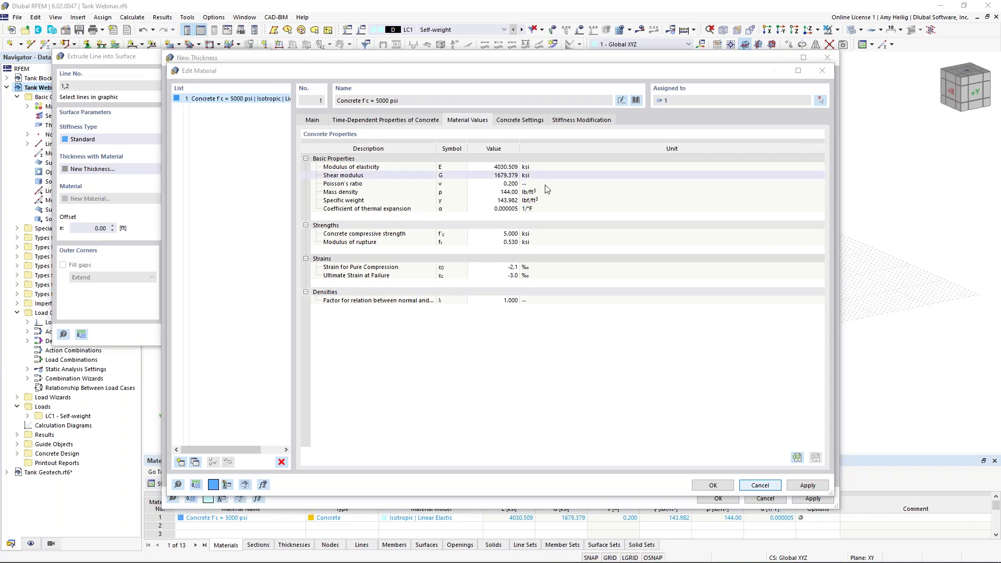
click(315, 123)
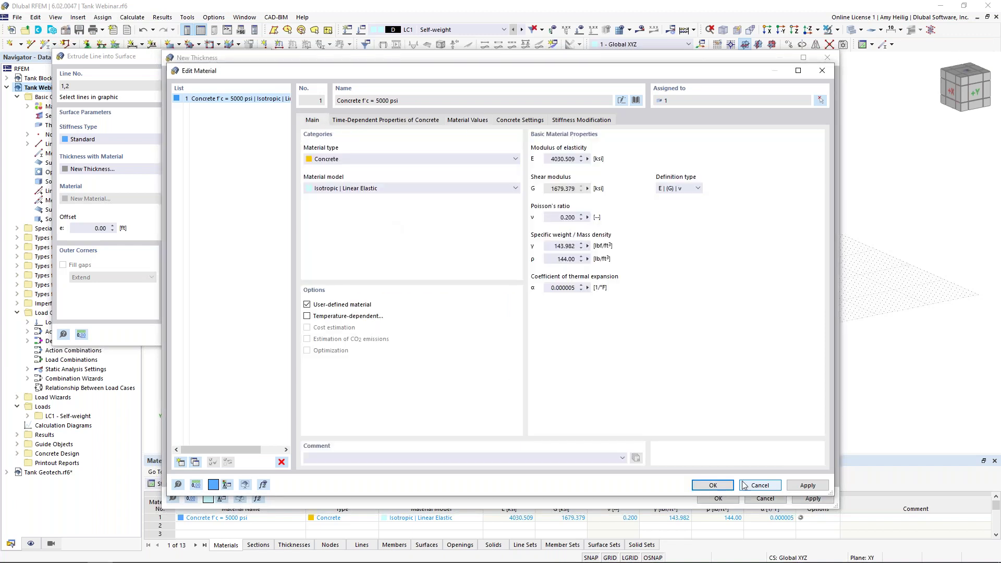
click(759, 485)
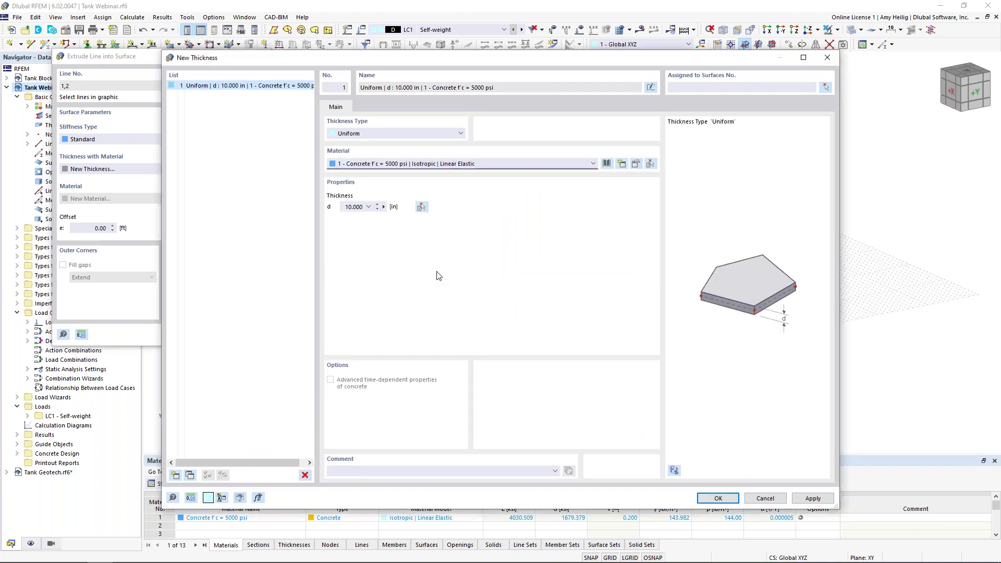
Accept the thickness and extrude the two arcs 17 ft in the global +Z direction to form the tank wall.
click(718, 499)
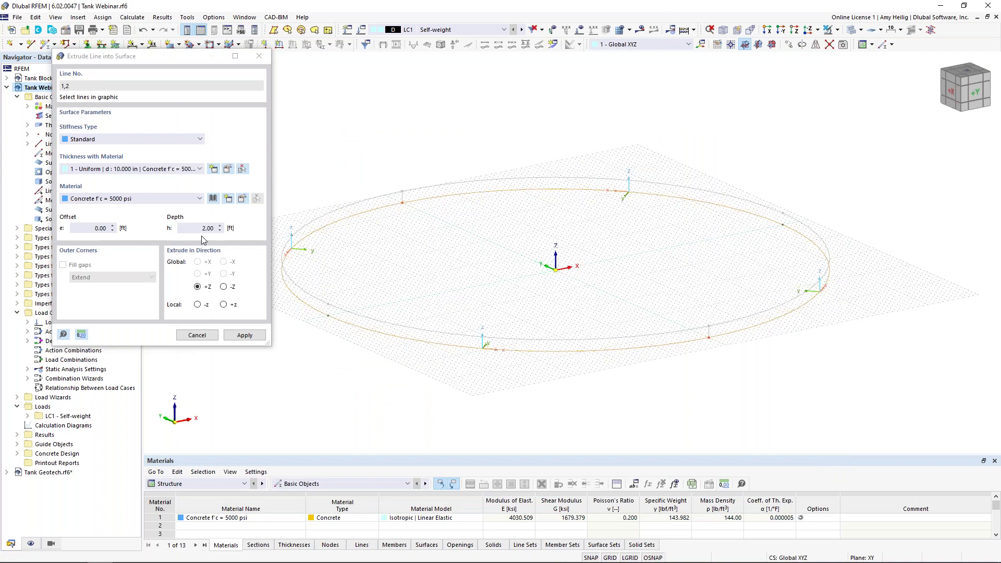
click(199, 229)
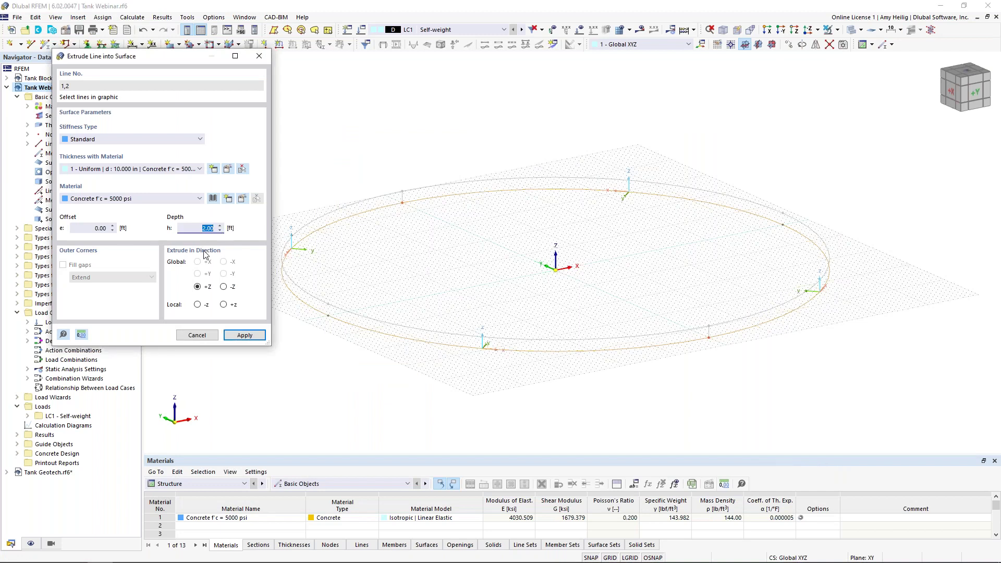
text(17)
click(245, 335)
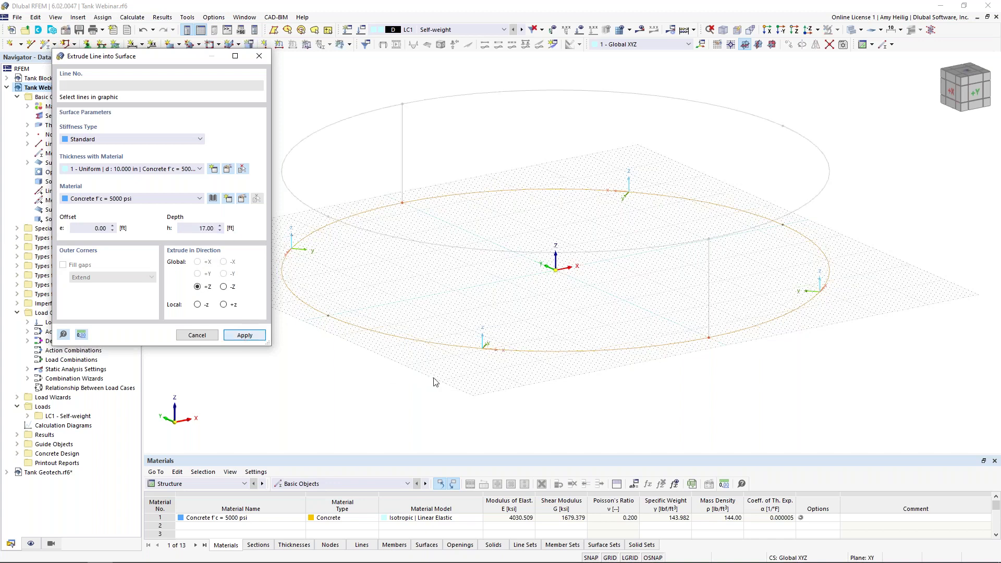
key(Escape)
Turn off the concrete design properties for both tank wall surfaces.
ctrl+middle_drag(654, 414, 625, 403)
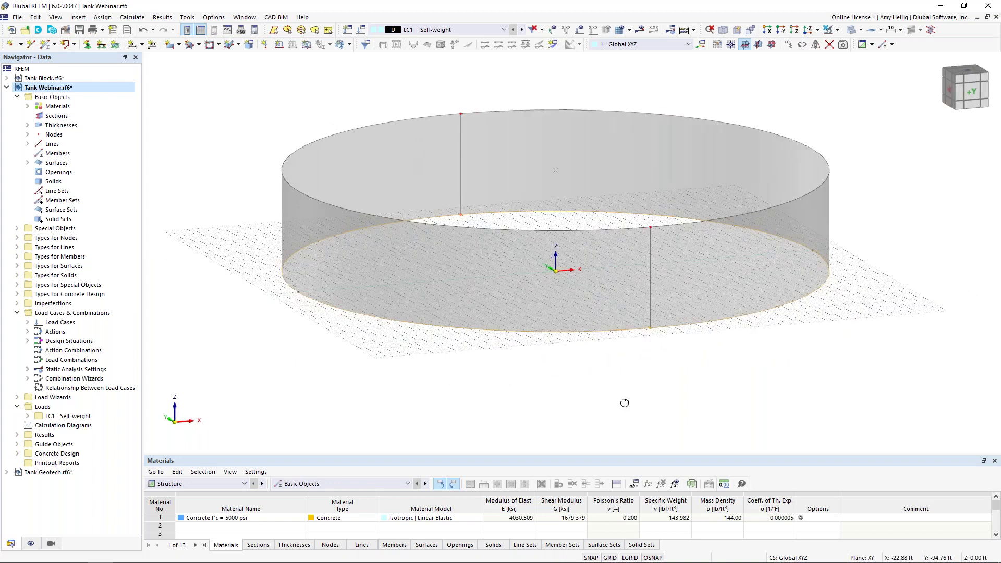
drag(732, 382, 611, 311)
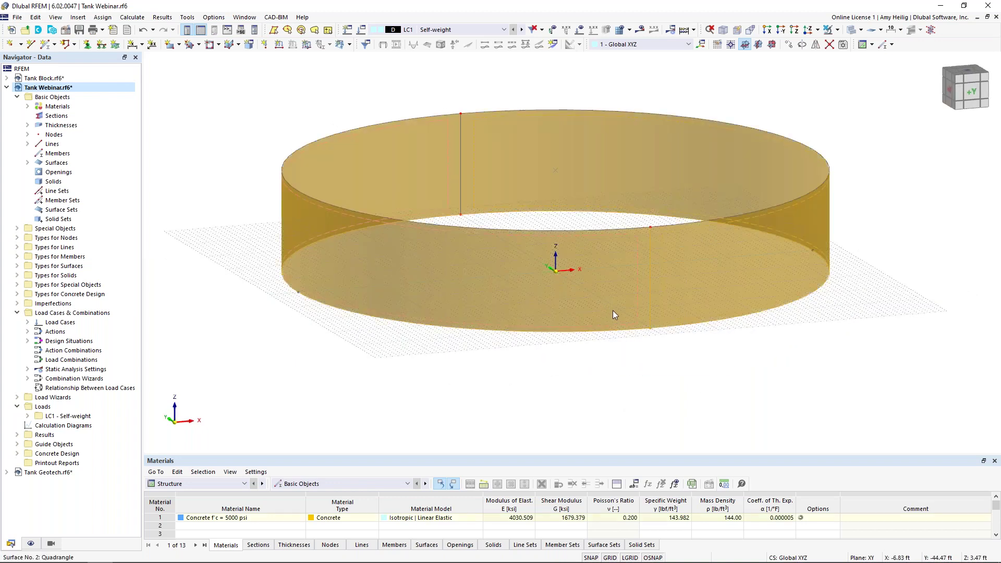
double_click(640, 317)
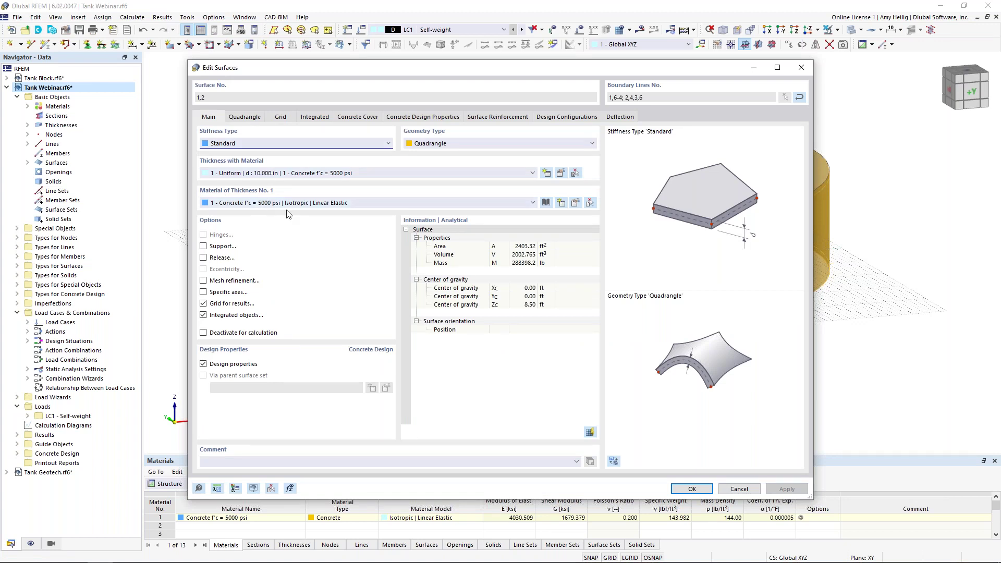
click(204, 365)
click(204, 364)
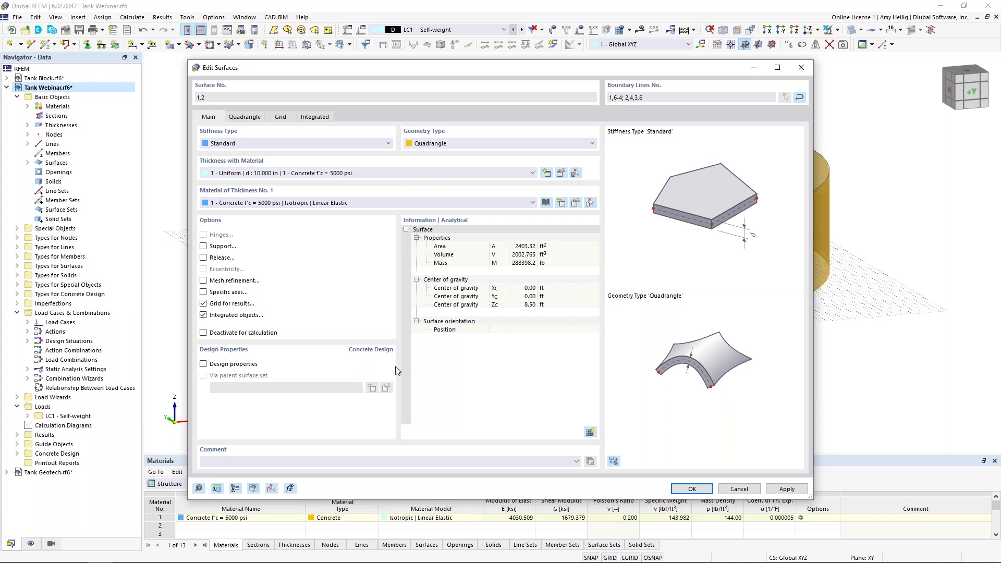
click(690, 490)
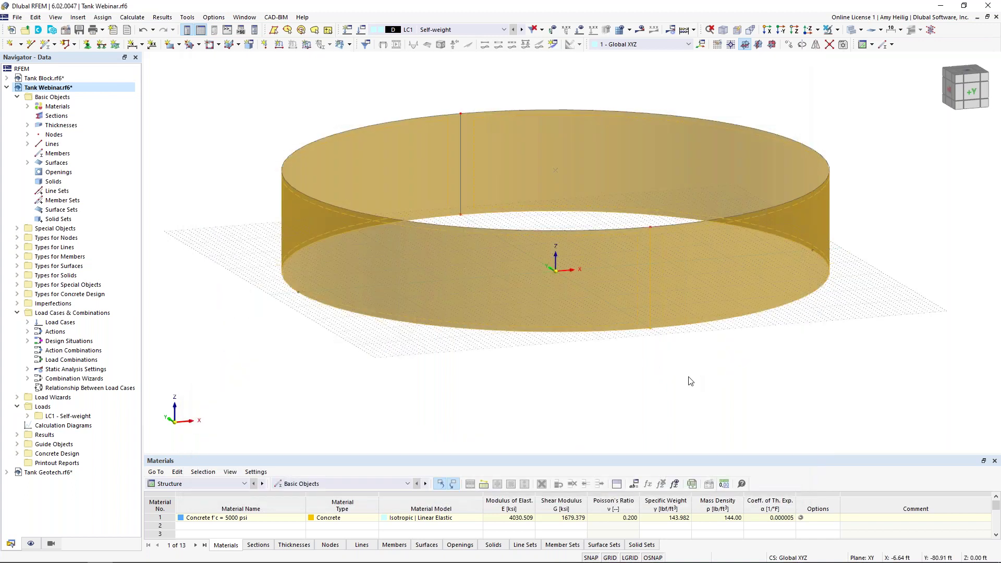
click(690, 382)
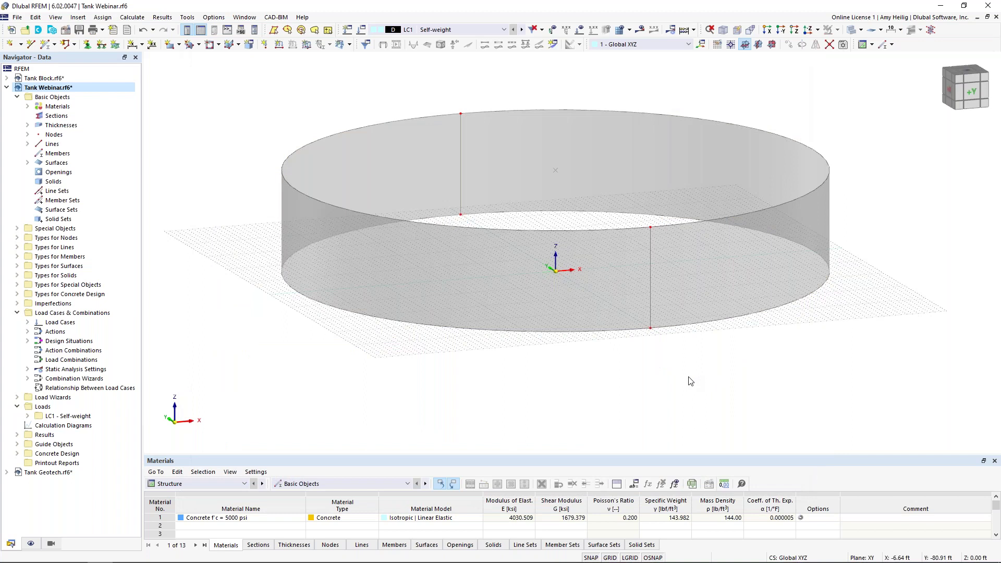
Create a node above the tank centre at X 0, Y 0, Z 21 ft.
click(10, 48)
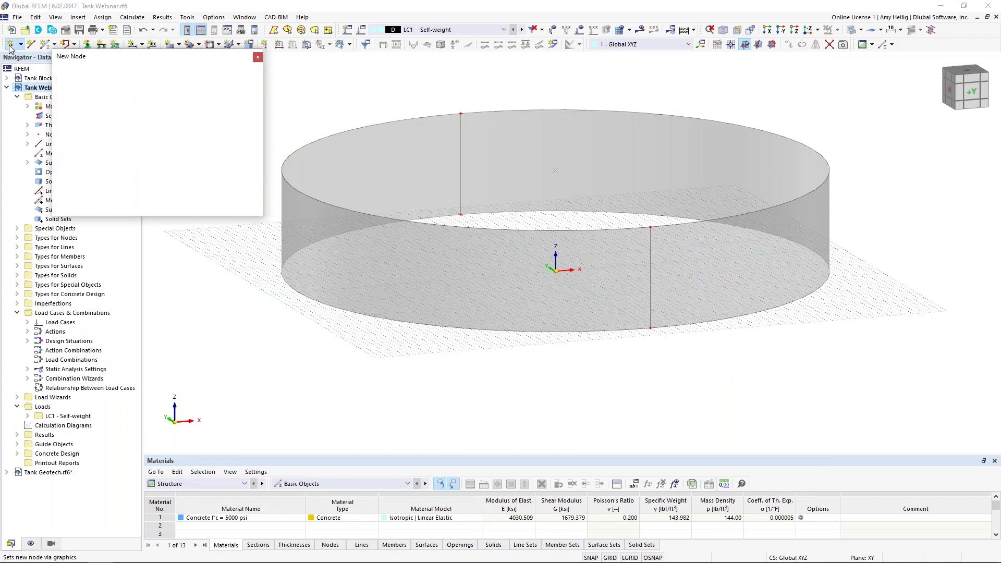
click(206, 182)
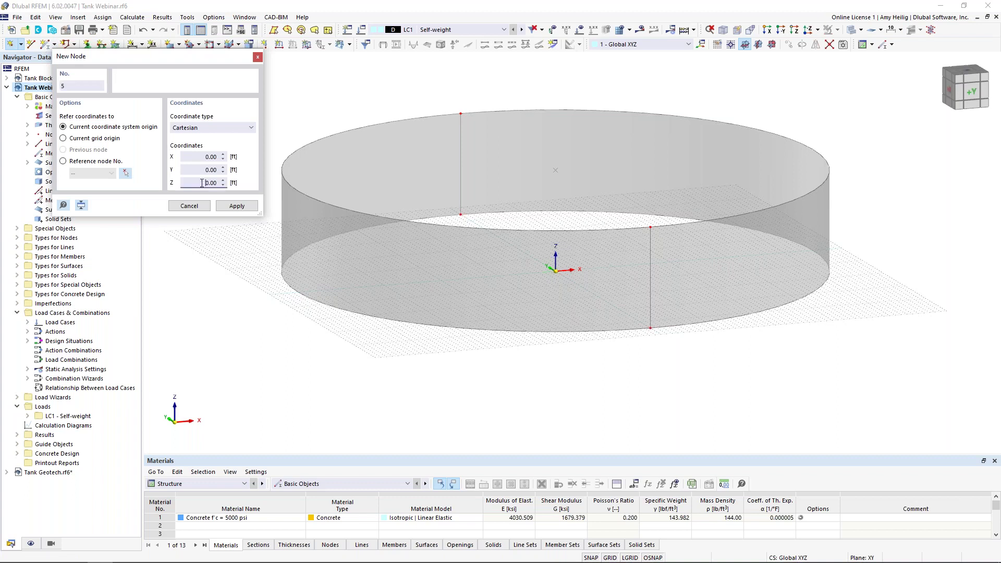
text(21)
click(236, 206)
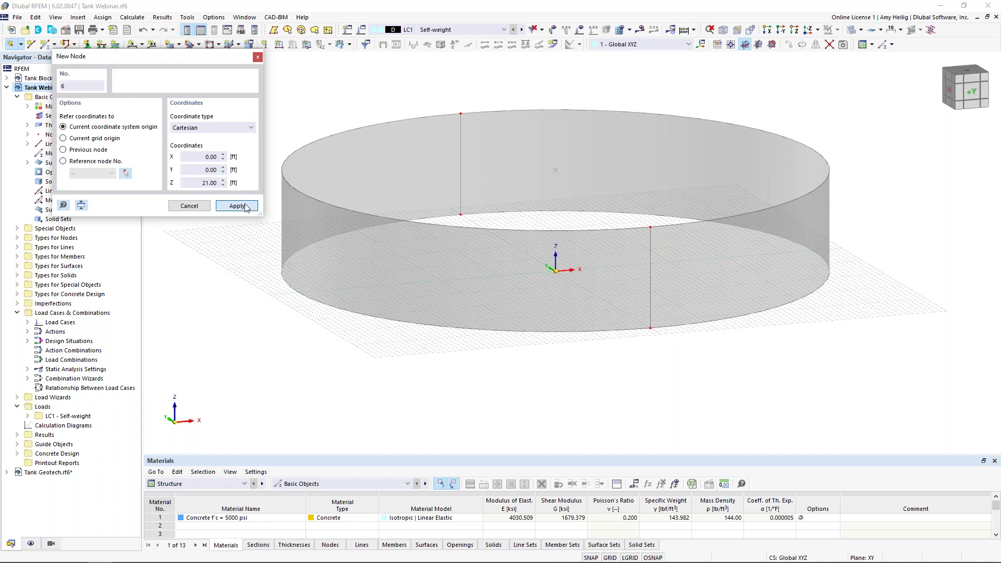
key(Escape)
Draw an arc across the tank between the two upper wall nodes, passing through the raised centre node.
ctrl+middle_drag(311, 108, 280, 206)
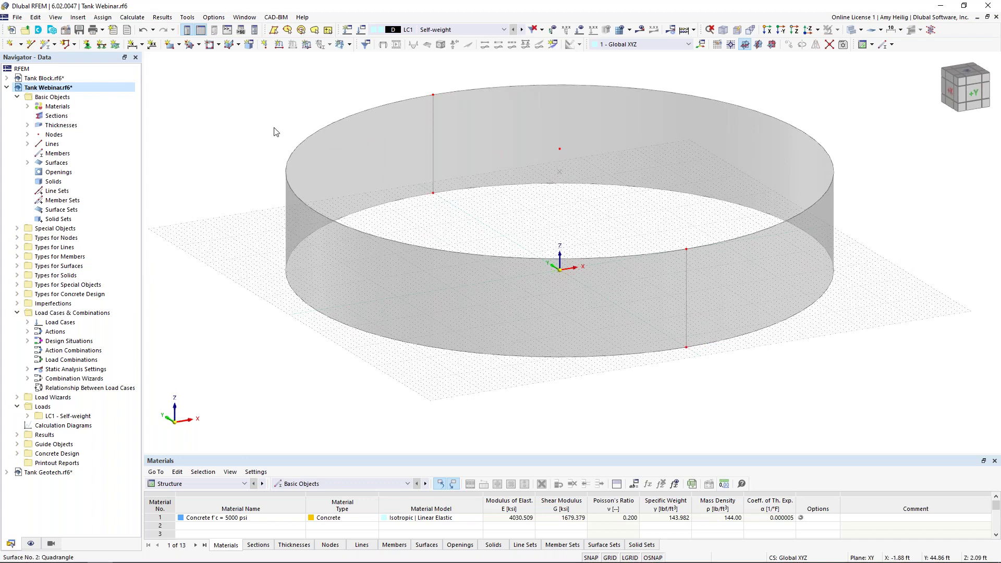
click(32, 45)
click(102, 115)
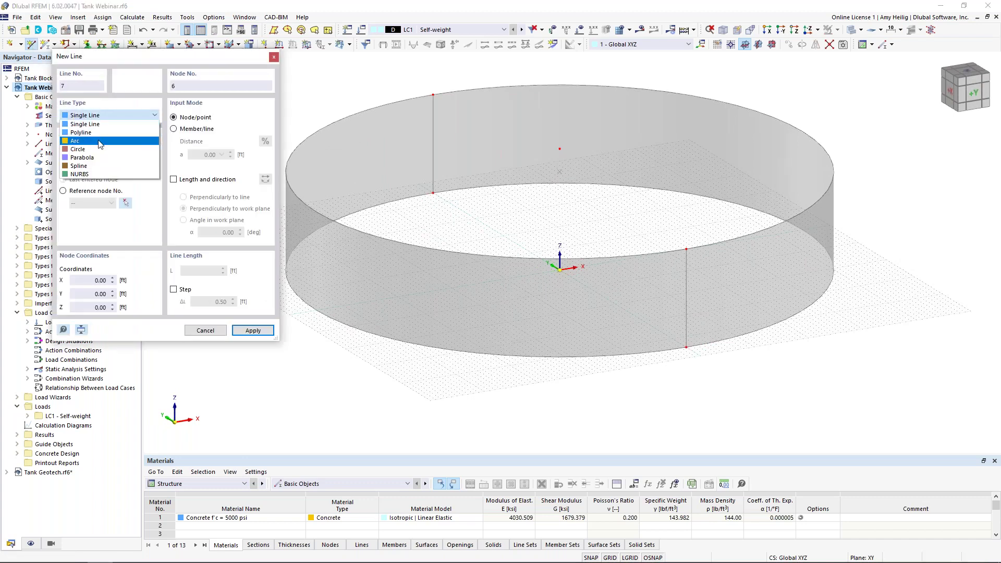
click(100, 141)
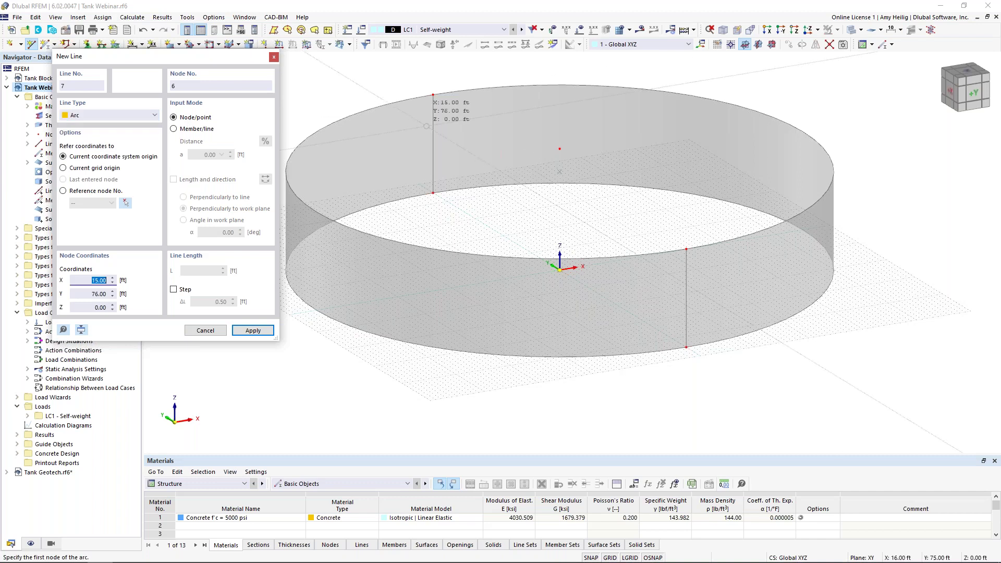
click(432, 94)
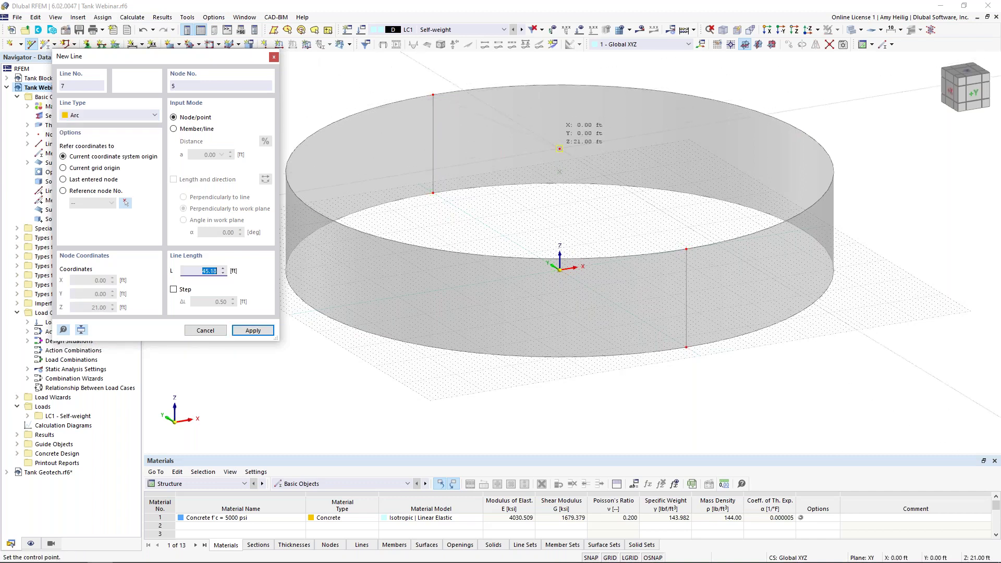
click(560, 149)
click(686, 249)
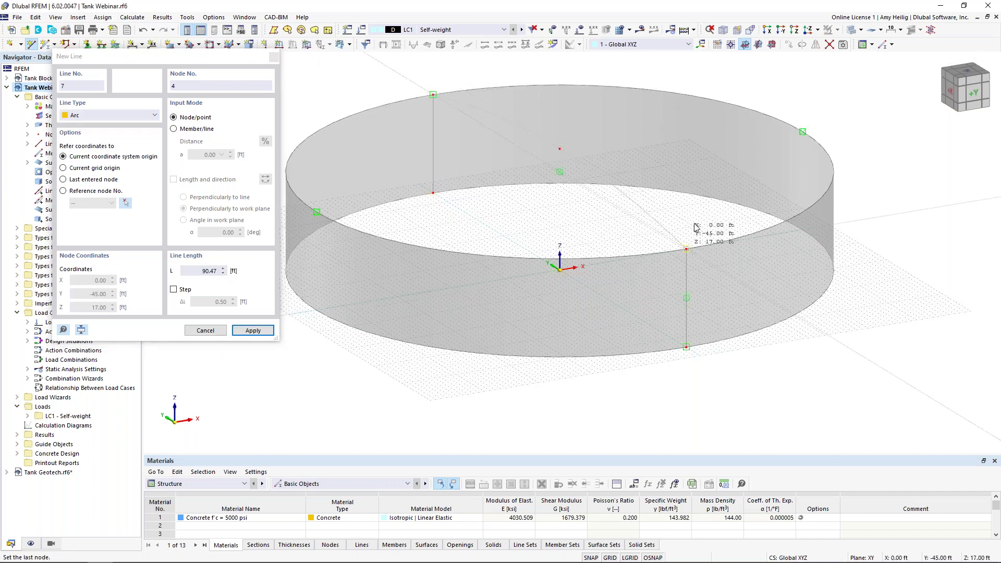
key(Escape)
middle_drag(690, 217, 657, 248)
scroll(657, 248, down, 2)
middle_drag(617, 228, 521, 197)
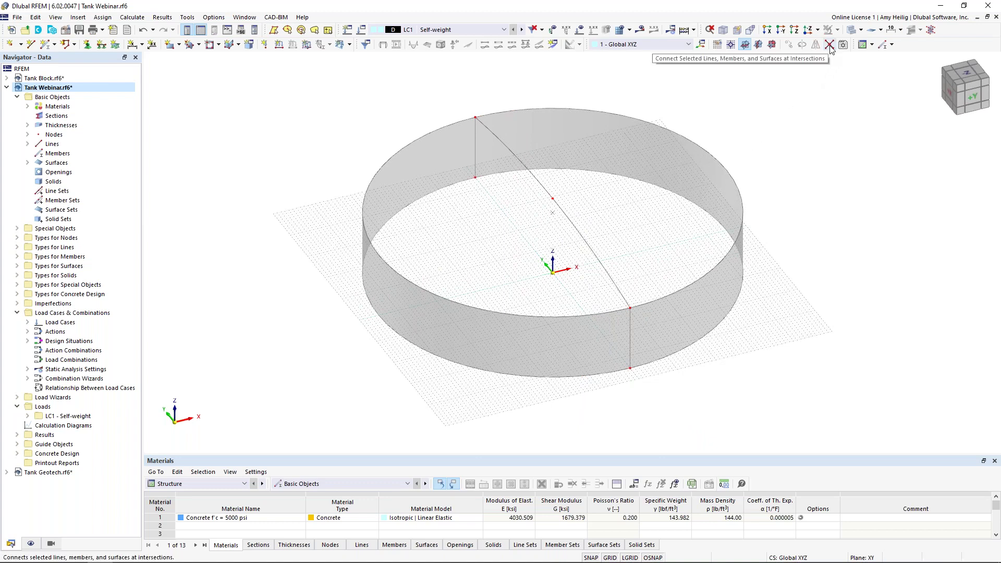
drag(523, 182, 590, 225)
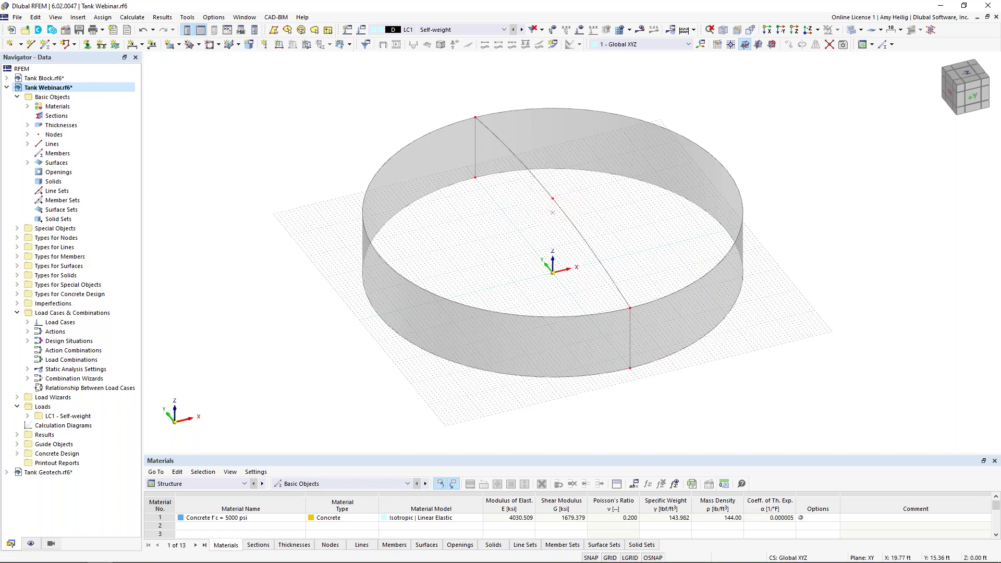
click(545, 191)
middle_drag(588, 217, 565, 245)
click(583, 235)
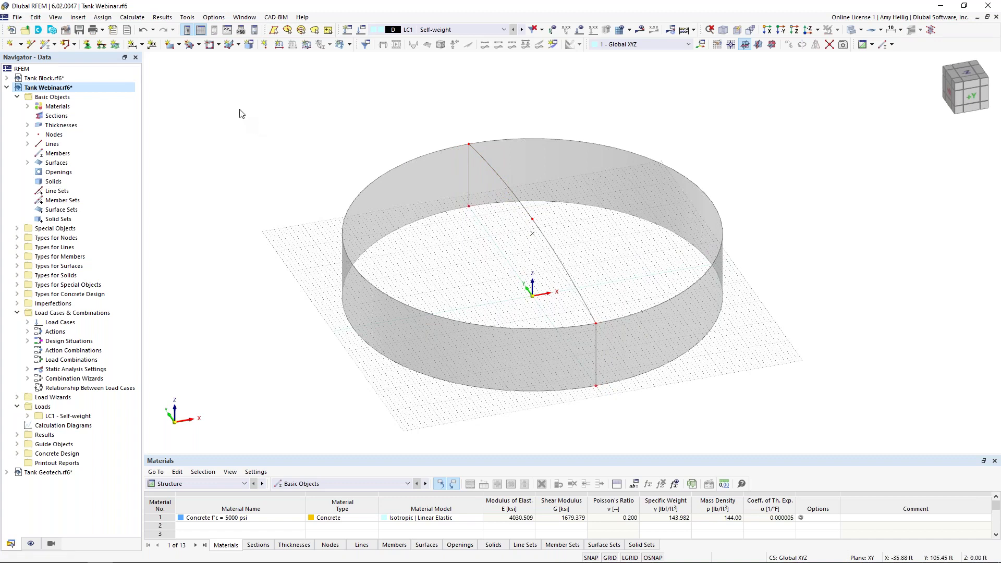
Create two 10 in thick quadrangle roof surfaces between the dome arc and the upper wall arcs, with design properties turned off.
click(179, 45)
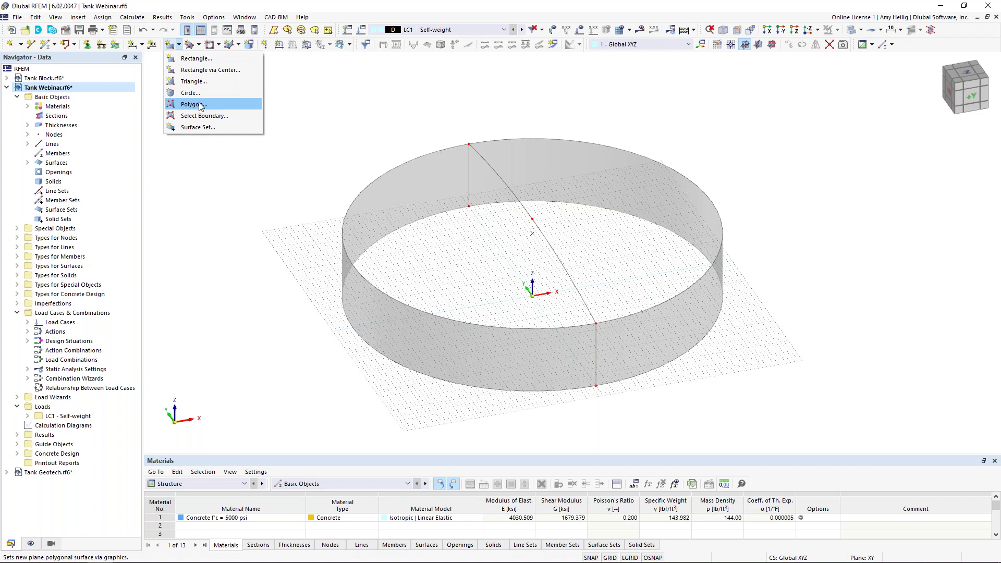
click(199, 45)
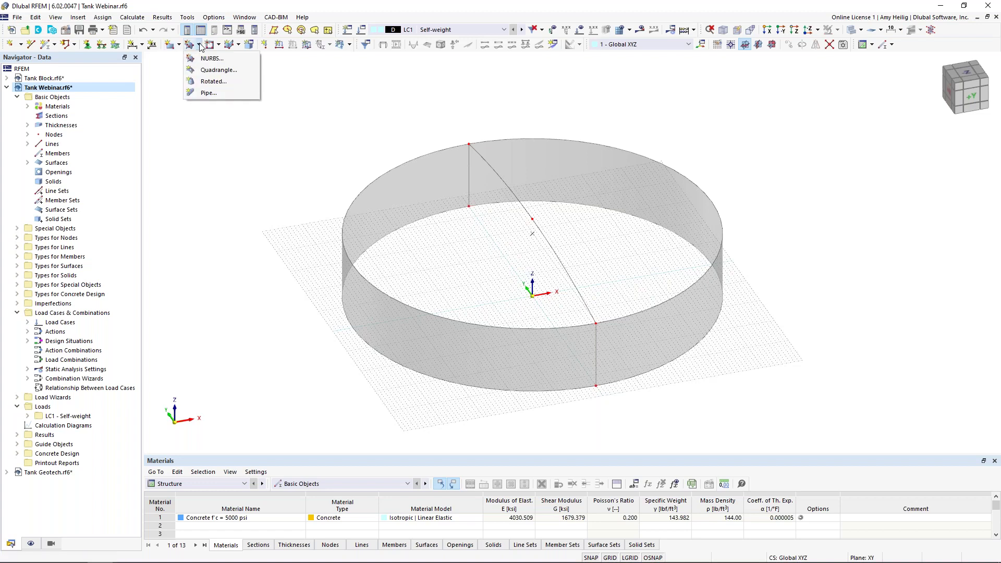
click(205, 71)
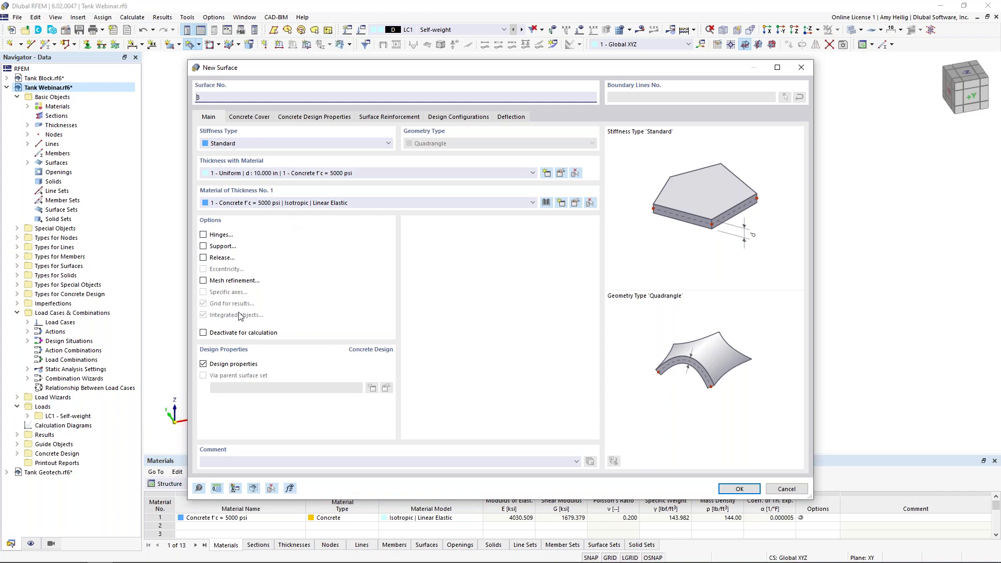
click(203, 364)
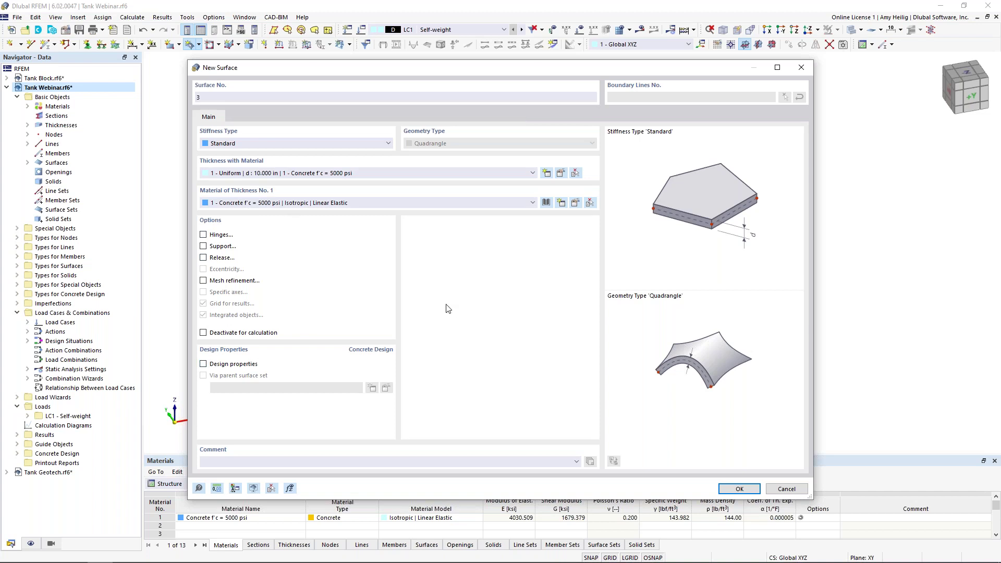
click(739, 489)
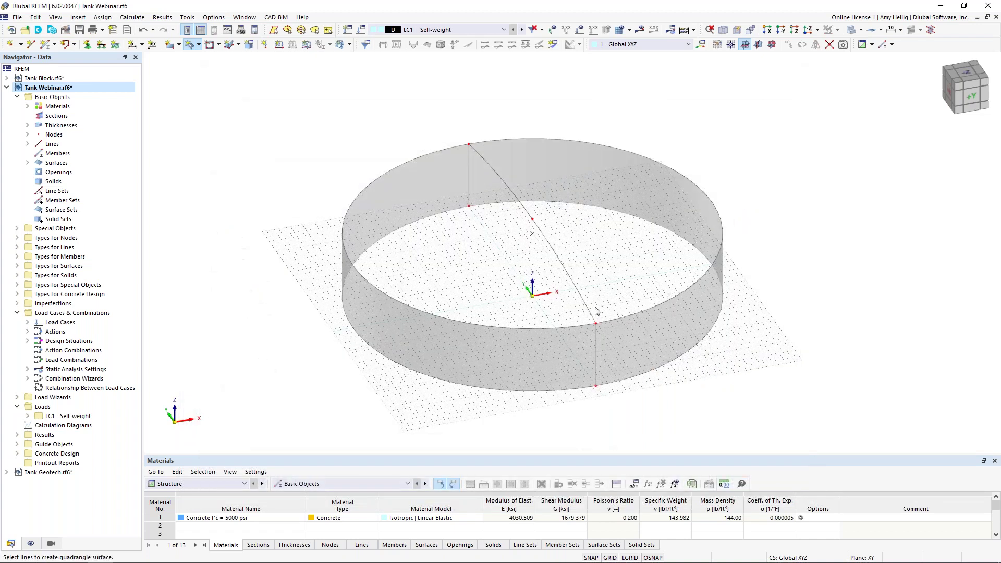
click(620, 319)
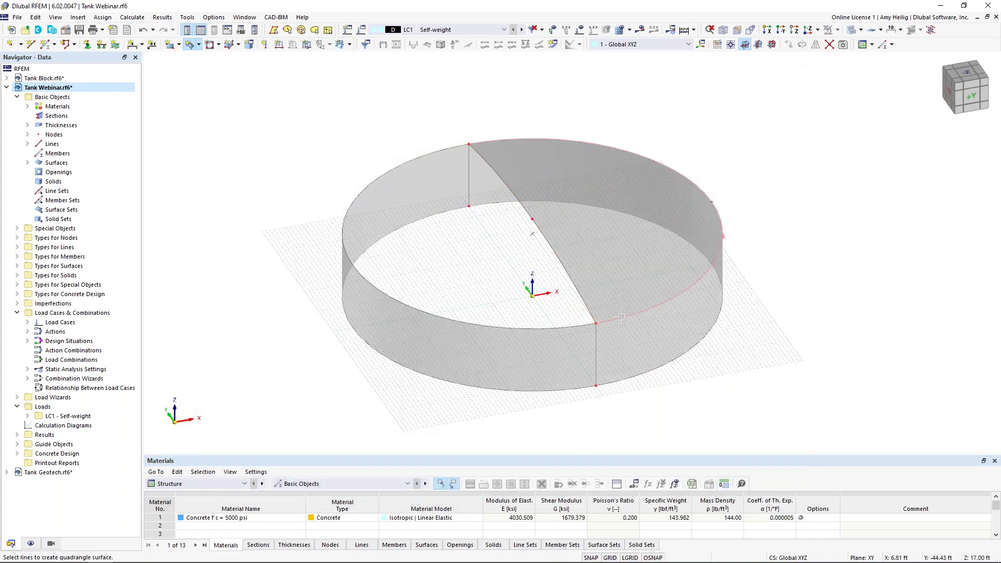
click(580, 303)
click(559, 329)
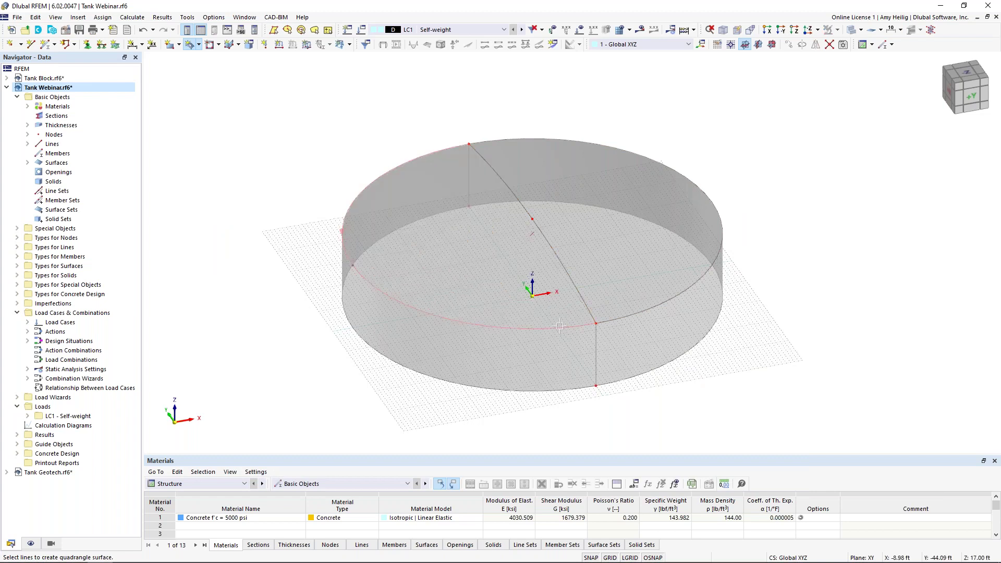
key(Escape)
Start a circular plane surface for the tank base and give it a new uniform concrete thickness of 12 in.
ctrl+middle_drag(727, 311, 753, 295)
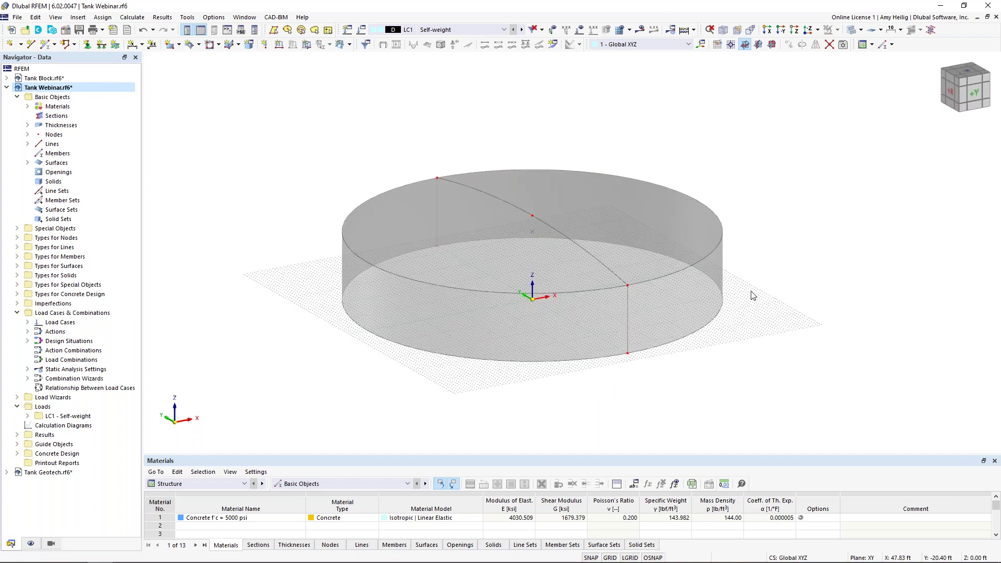
scroll(705, 337, up, 2)
middle_drag(722, 343, 742, 349)
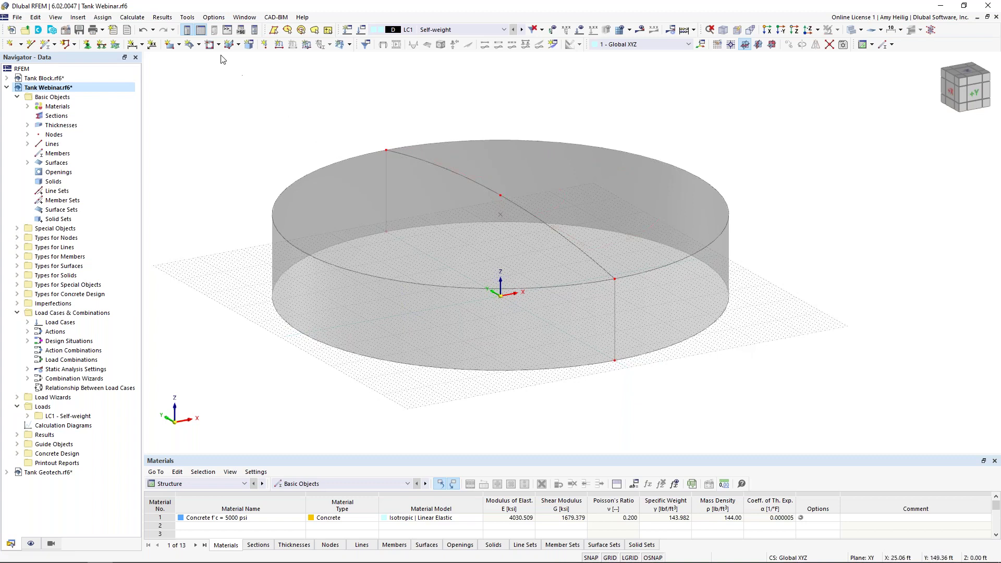
click(180, 46)
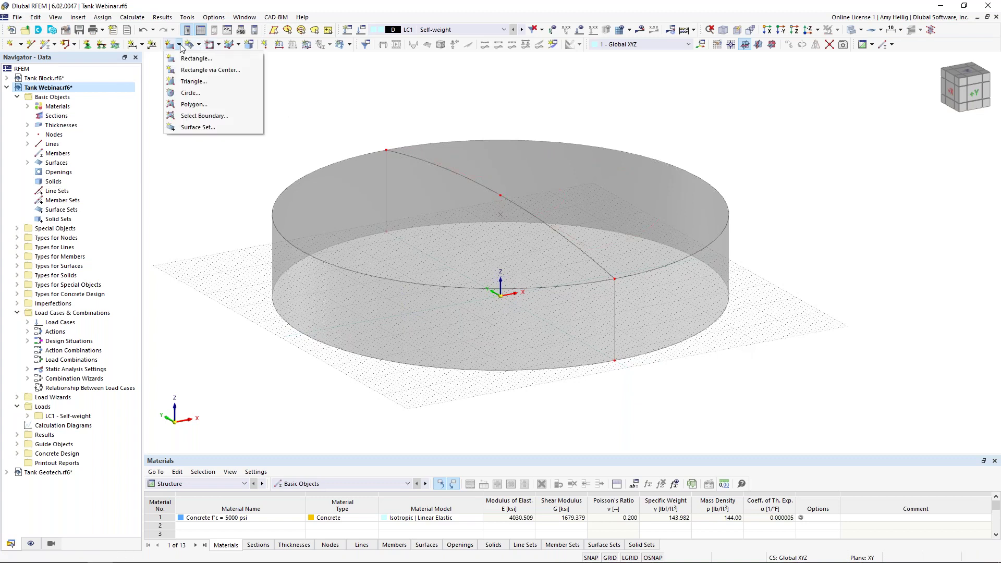
click(191, 93)
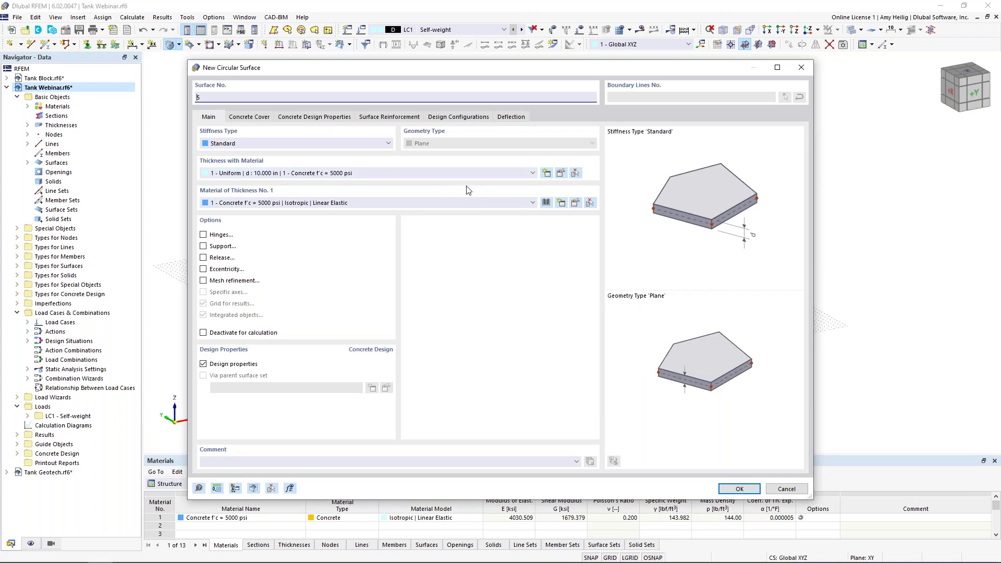
click(546, 174)
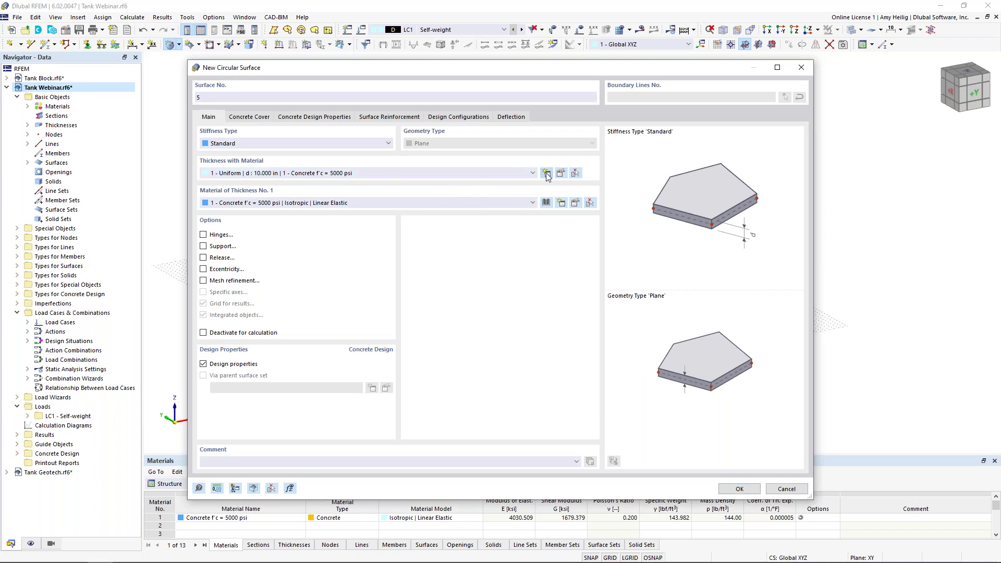
click(370, 207)
text(12)
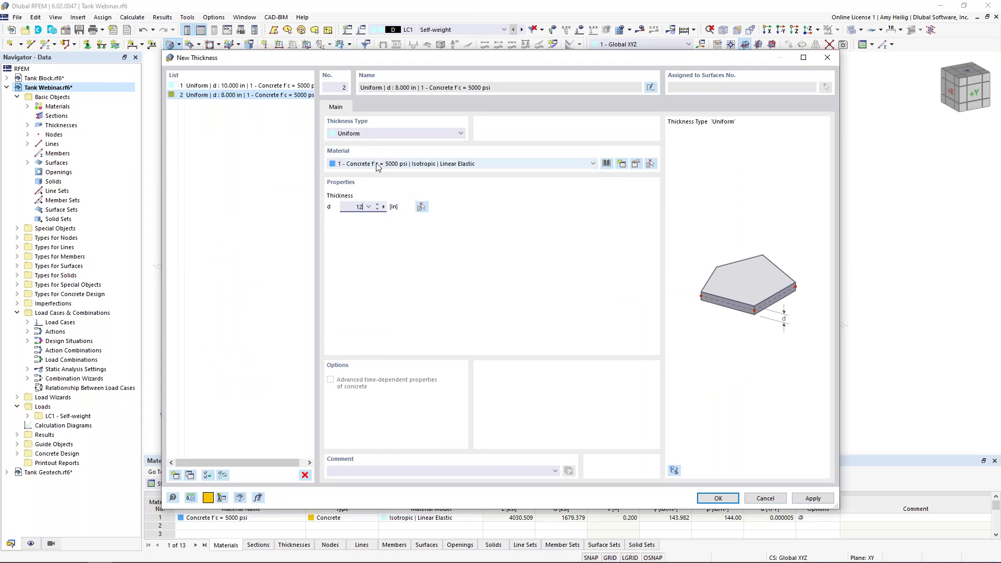
click(729, 501)
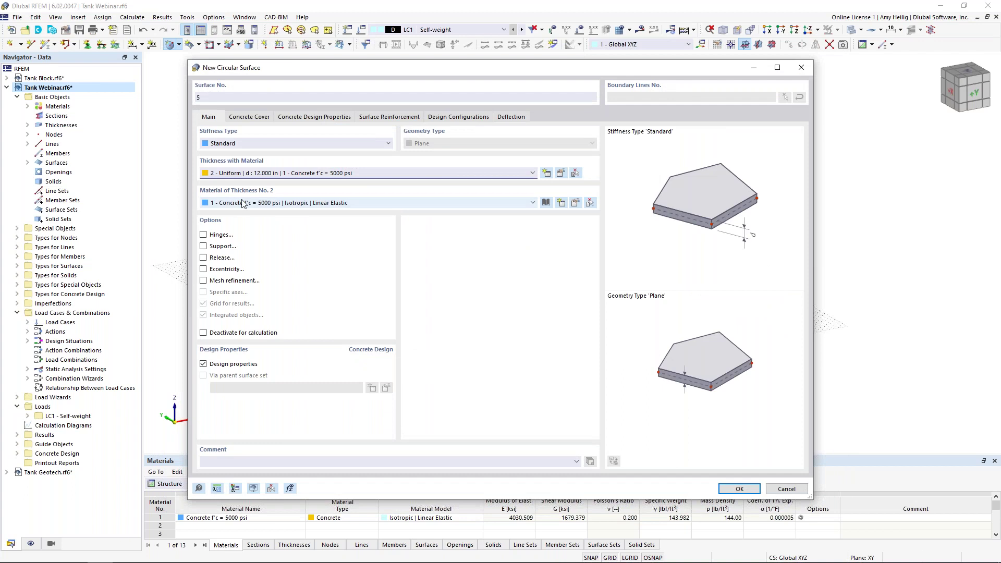
Turn off the base surface's design properties and place it as a circle of 48 ft radius centred on the origin.
click(203, 364)
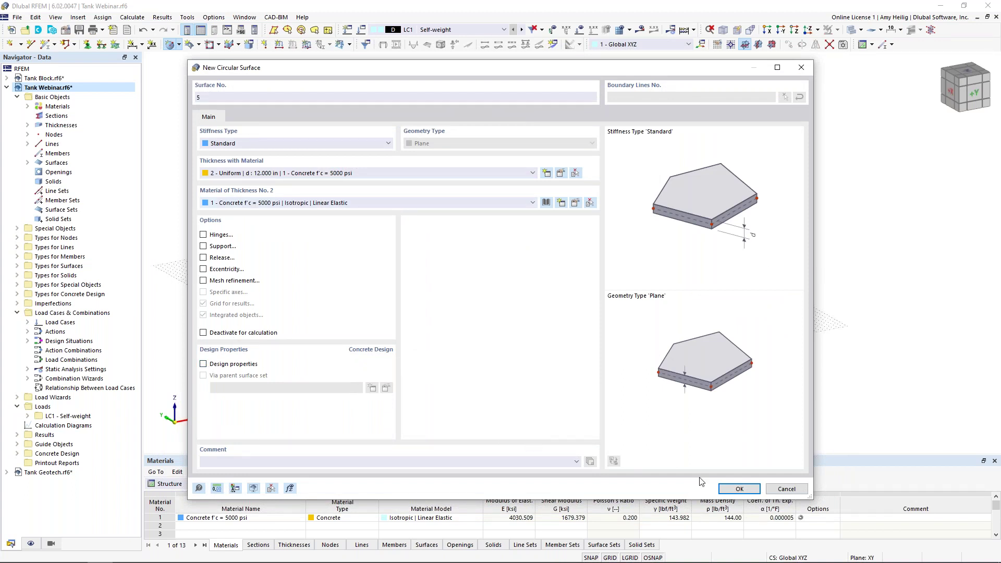
click(731, 492)
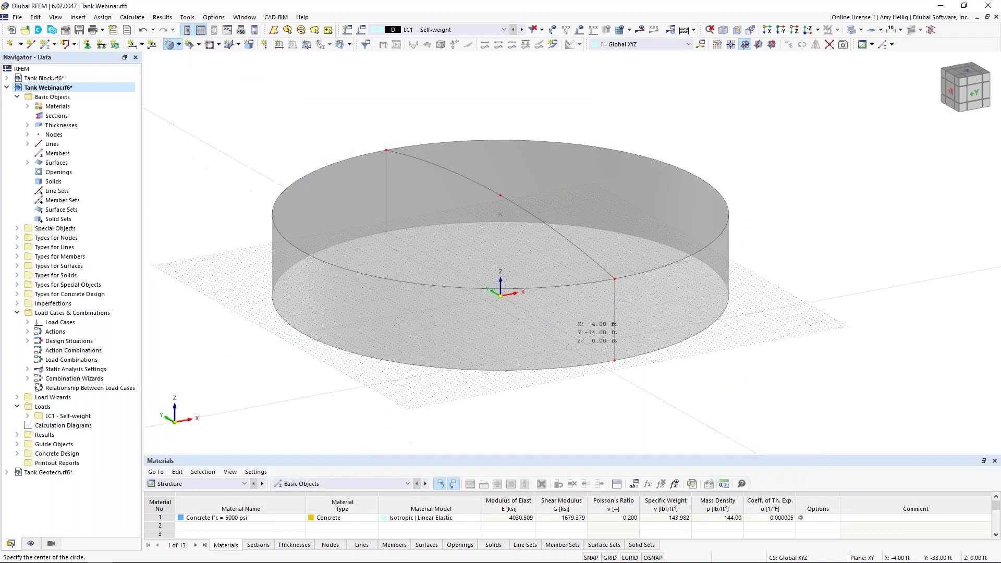
scroll(536, 306, up, 3)
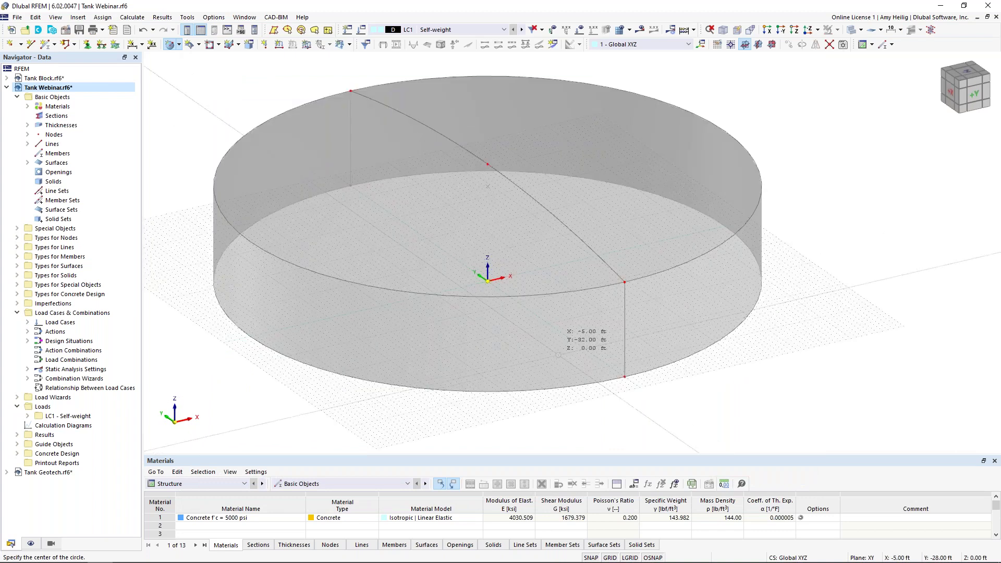
click(487, 280)
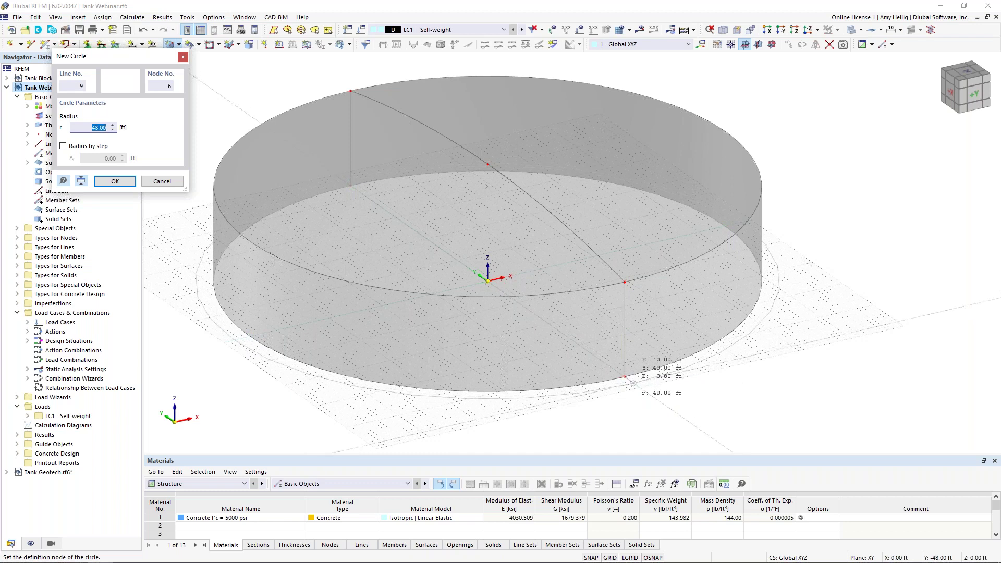
click(634, 382)
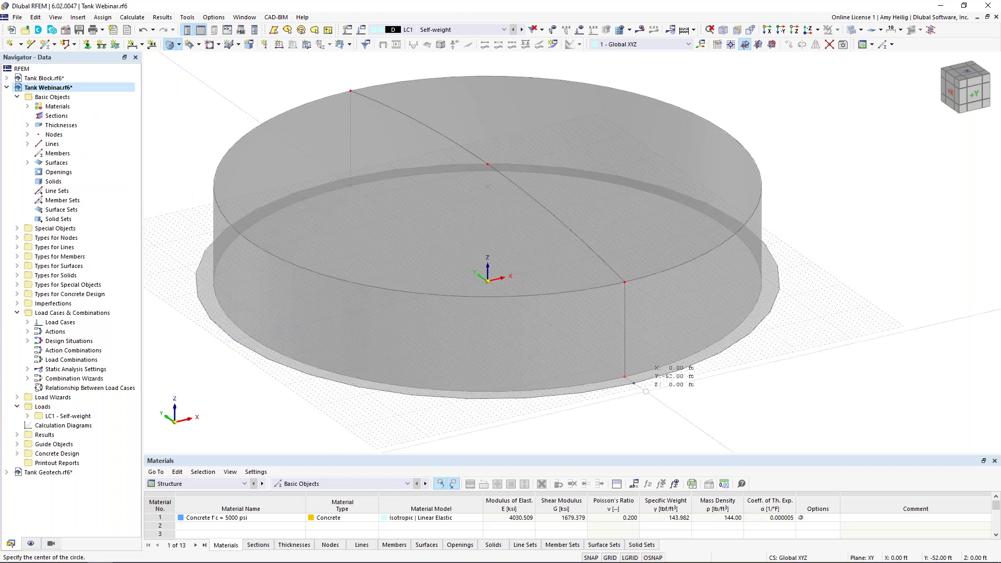
key(Escape)
Cut an opening in the circular base slab bounded by the two lower wall arcs, leaving an outer ring.
scroll(577, 421, up, 2)
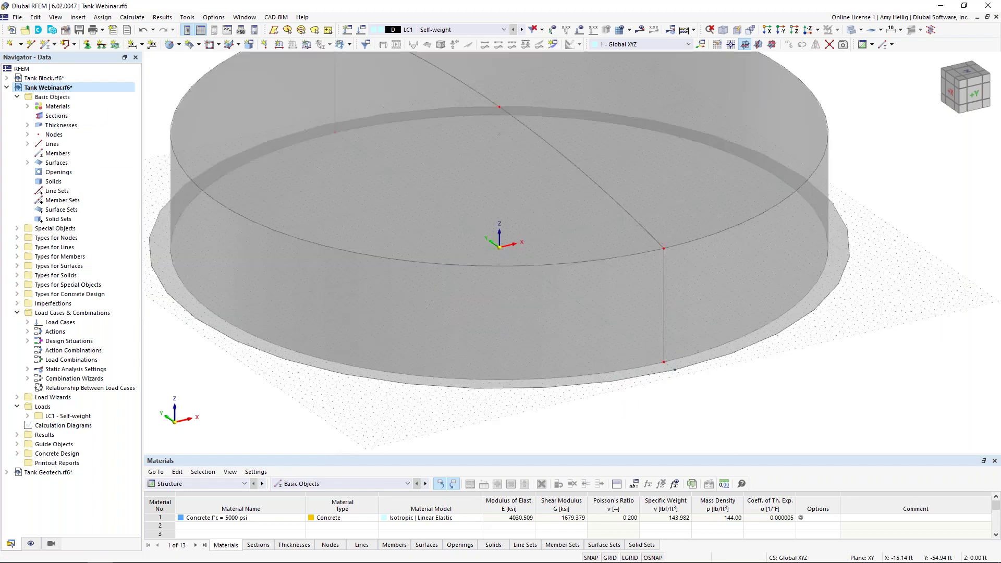
scroll(612, 416, down, 1)
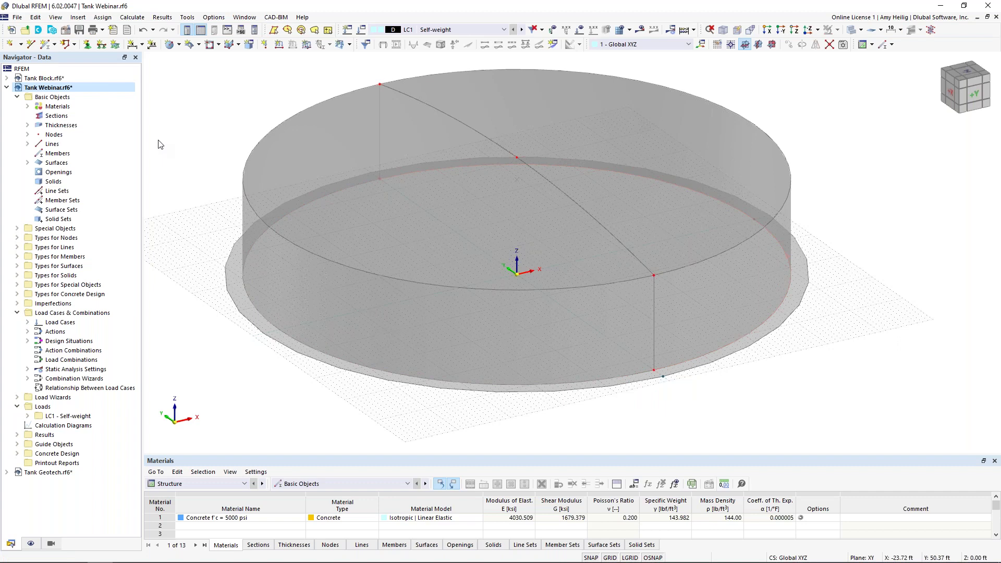
click(219, 45)
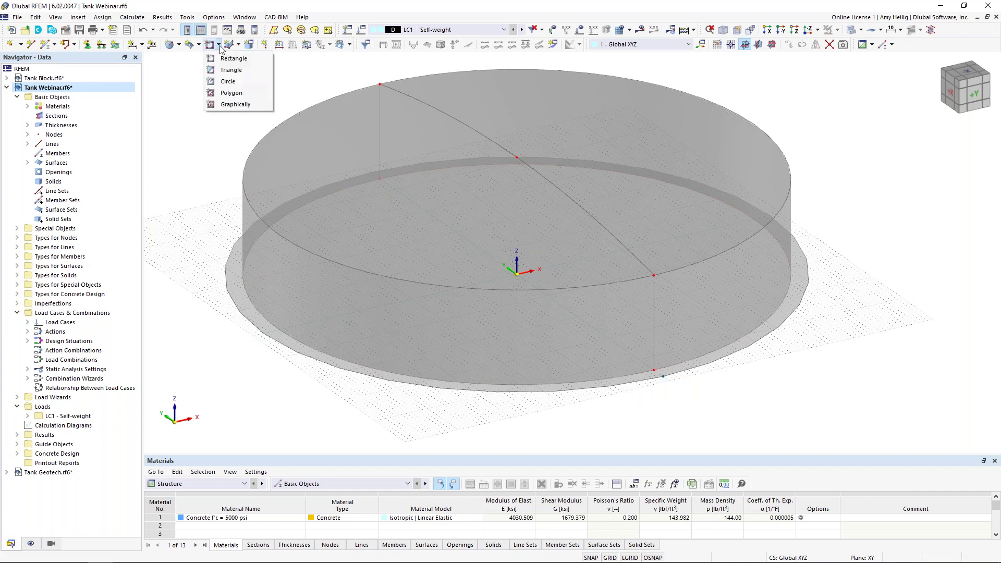
click(236, 103)
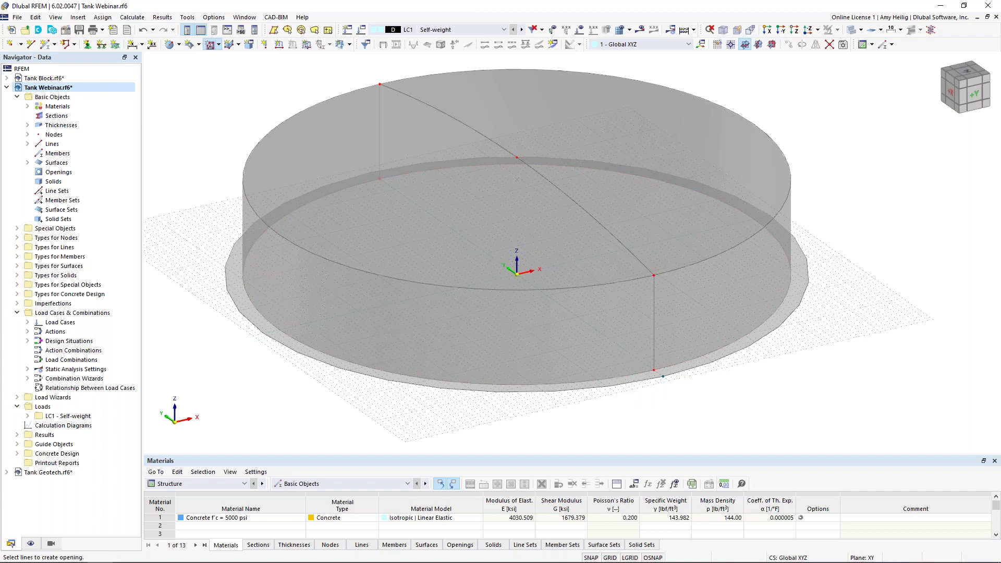
click(252, 308)
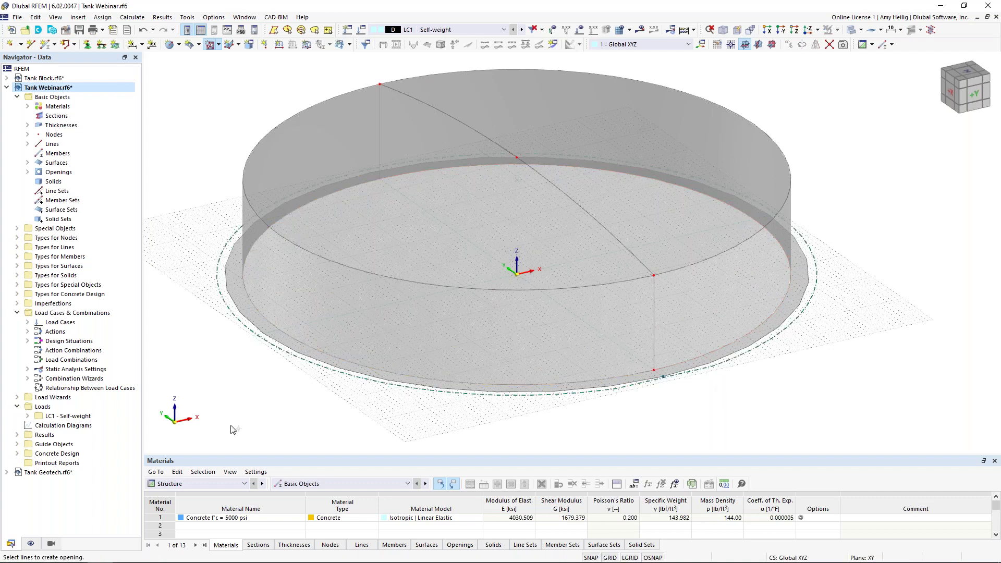
key(Escape)
click(236, 285)
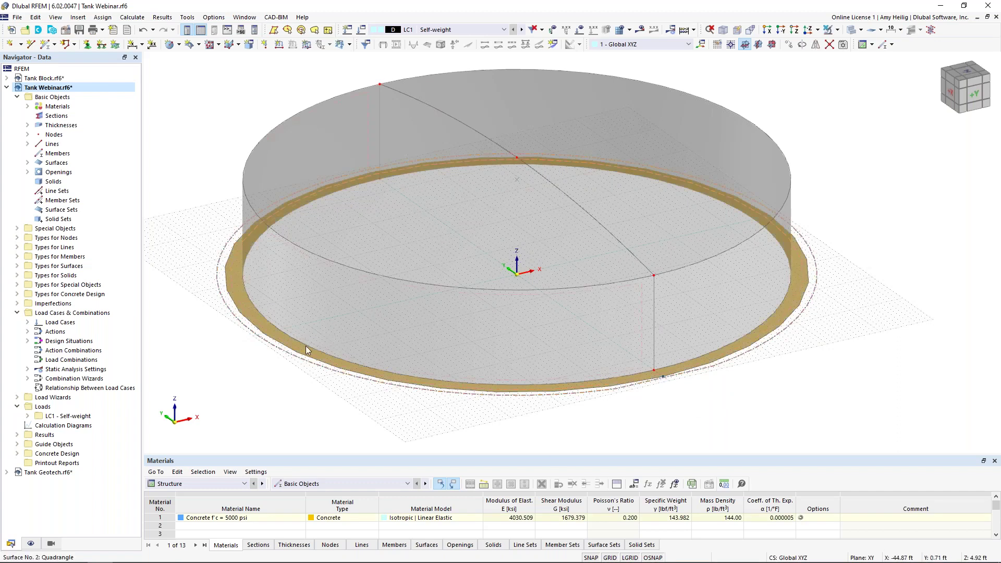
click(678, 409)
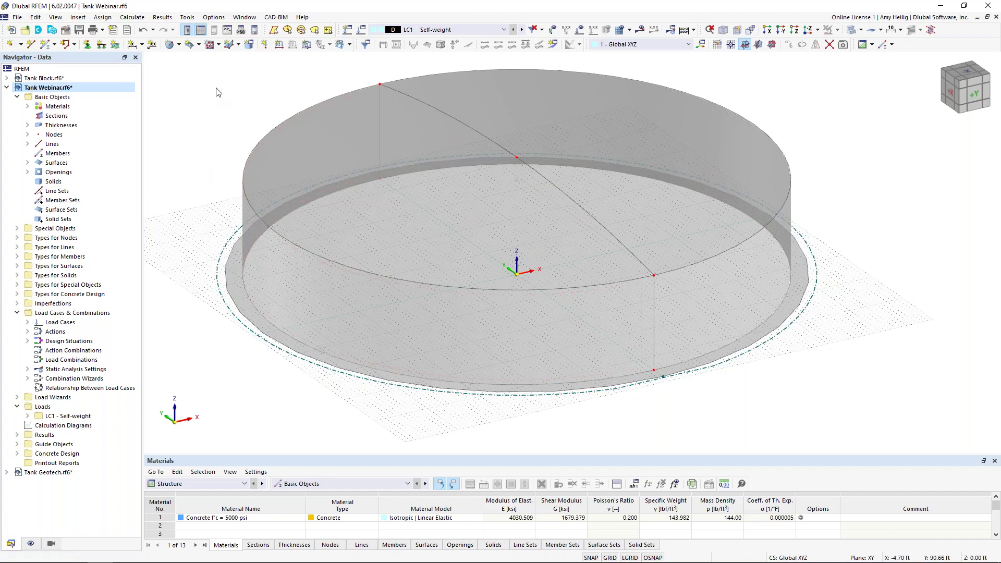
Create a 12 in thick plane surface bounded by the lower wall arcs, with design properties off, and inspect both base surfaces.
click(179, 45)
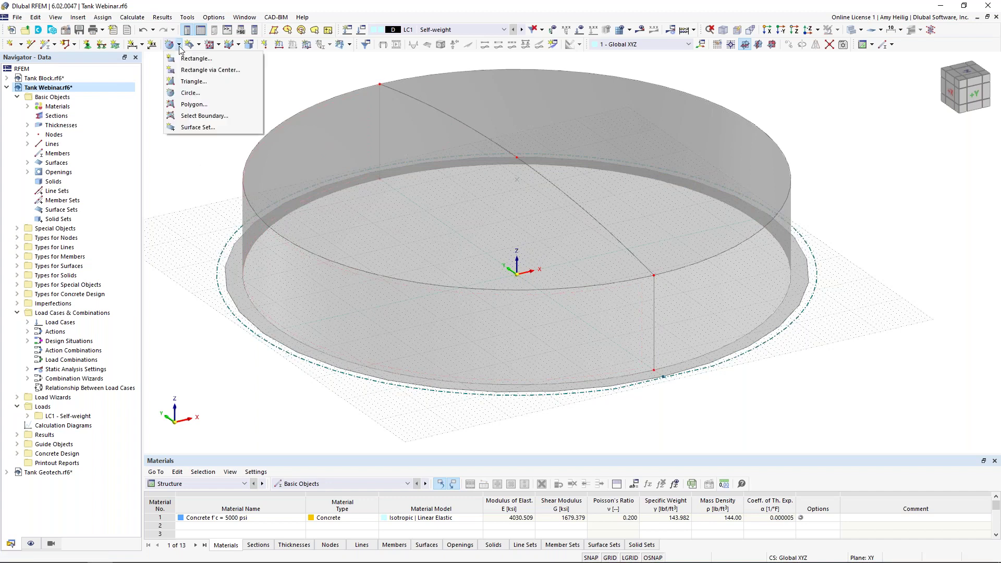
click(196, 116)
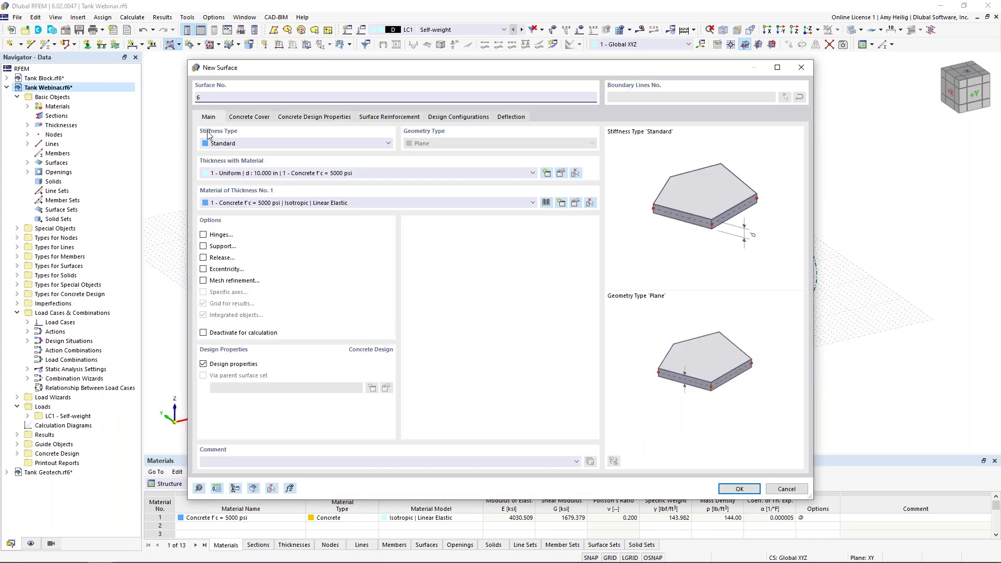
click(246, 174)
click(251, 191)
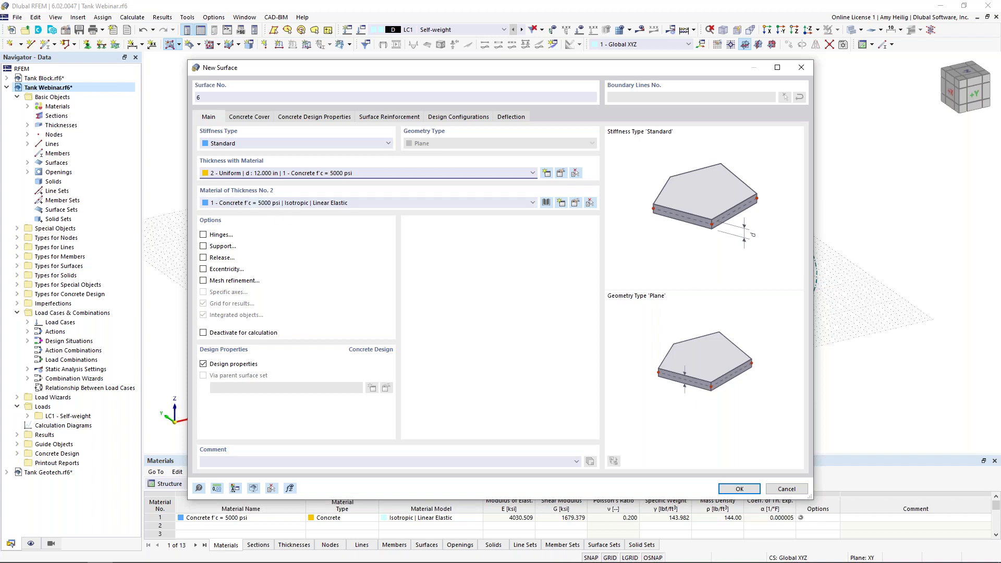
click(203, 364)
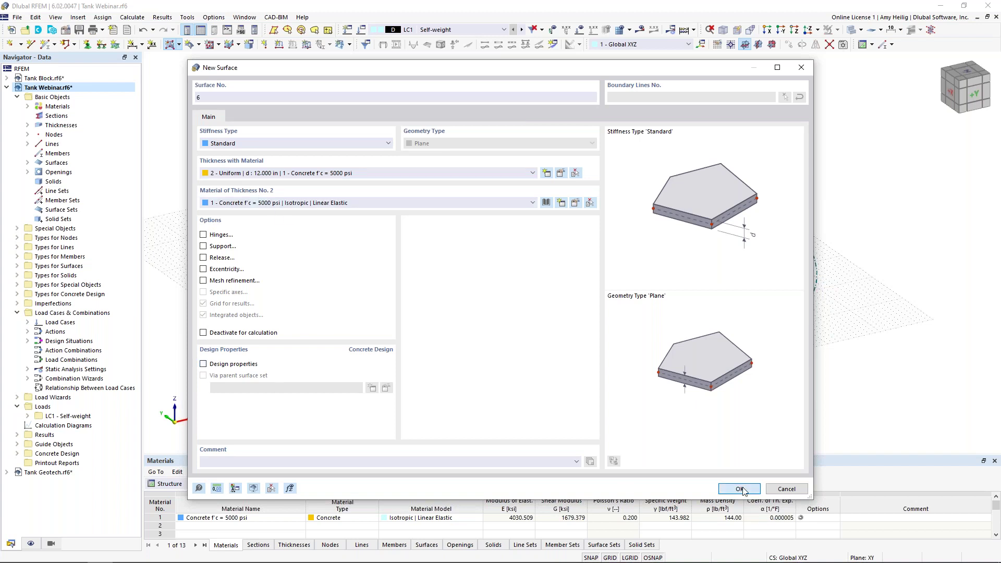
click(740, 489)
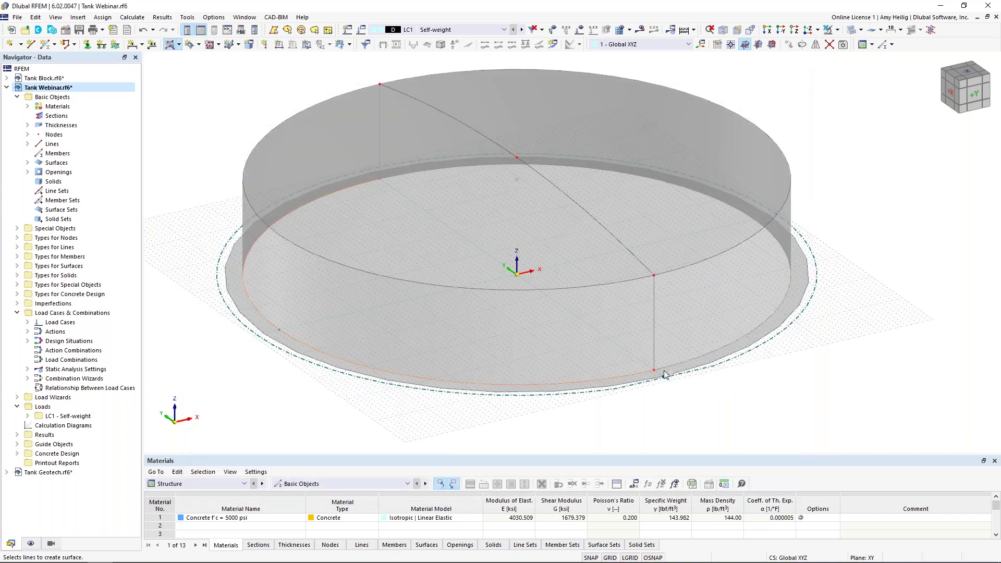
click(665, 372)
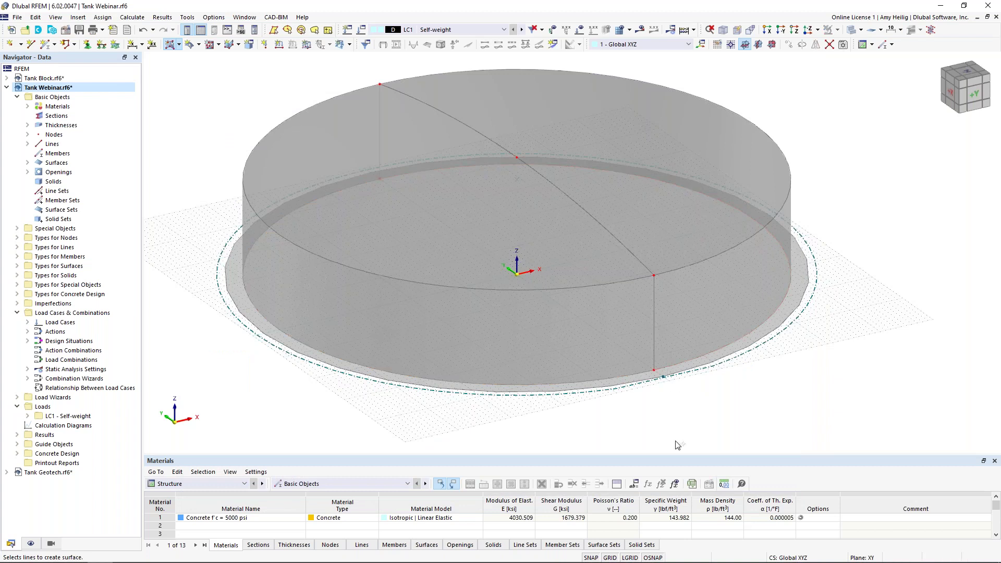
ctrl+middle_drag(677, 444, 641, 352)
click(449, 277)
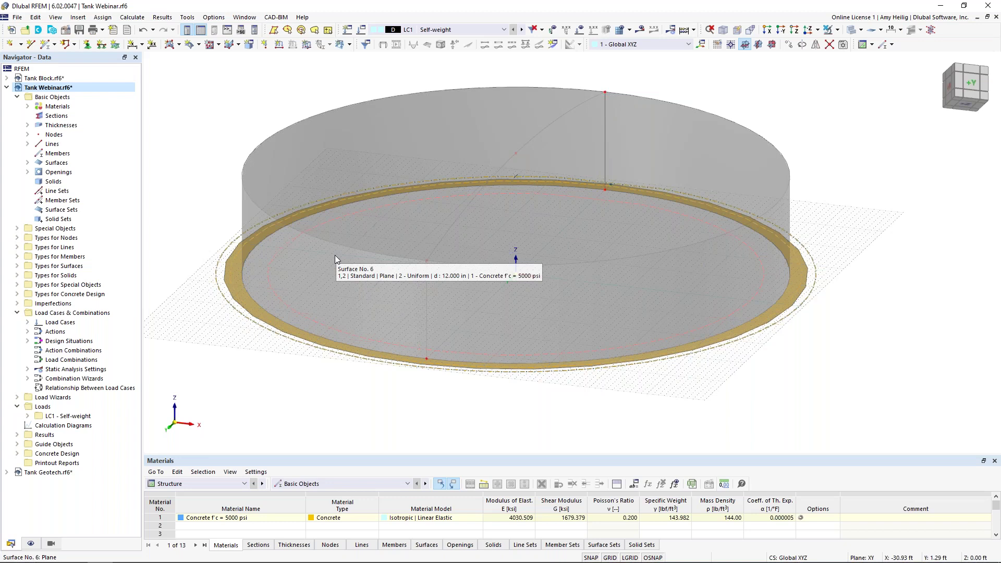
click(402, 228)
ctrl+middle_drag(407, 230, 445, 308)
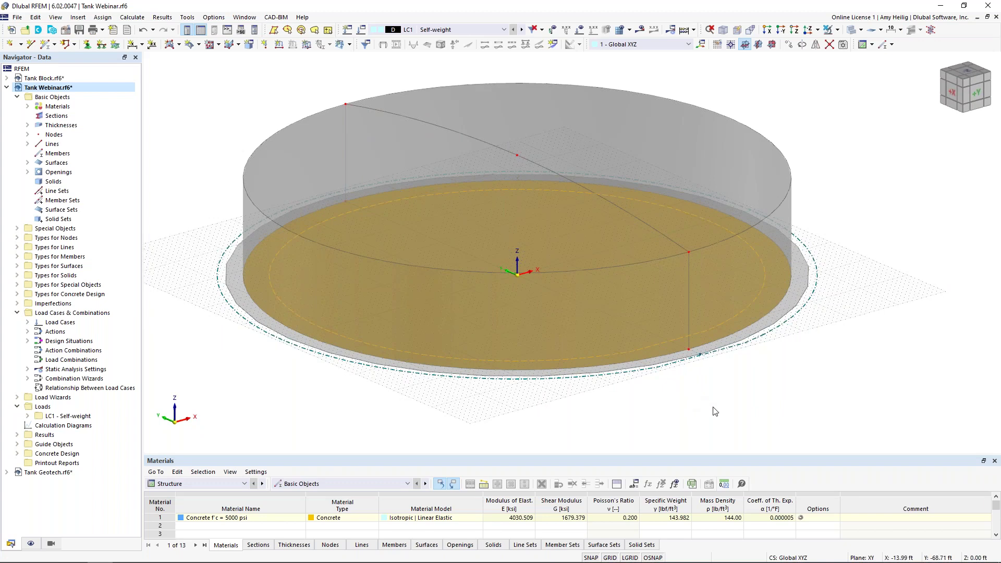
click(754, 411)
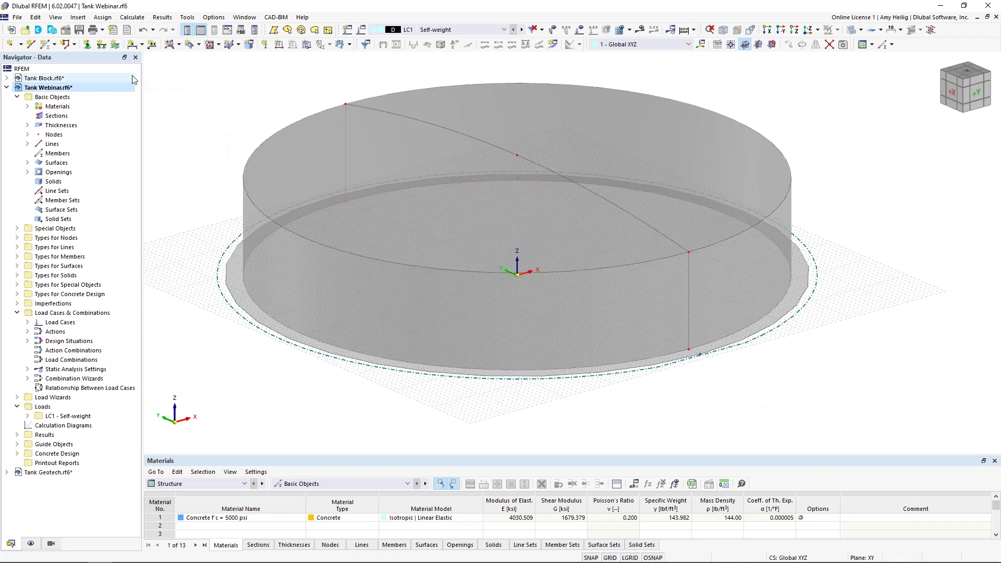
Define a new surface support with a vertical spring Cu,z of 150 kip/ft³ and shear springs Cv,xz and Cv,yz of 10 kip/ft.
click(116, 45)
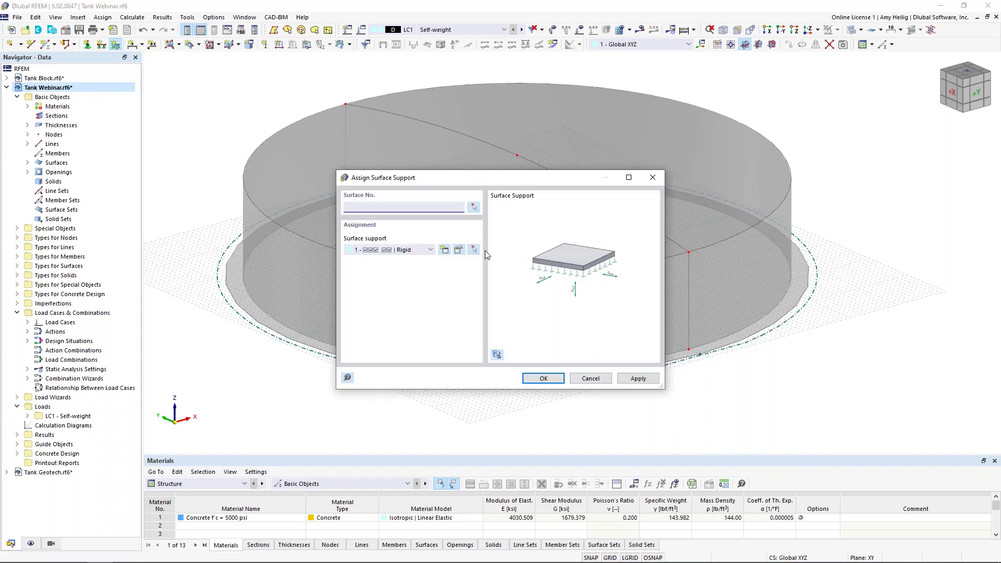
click(445, 251)
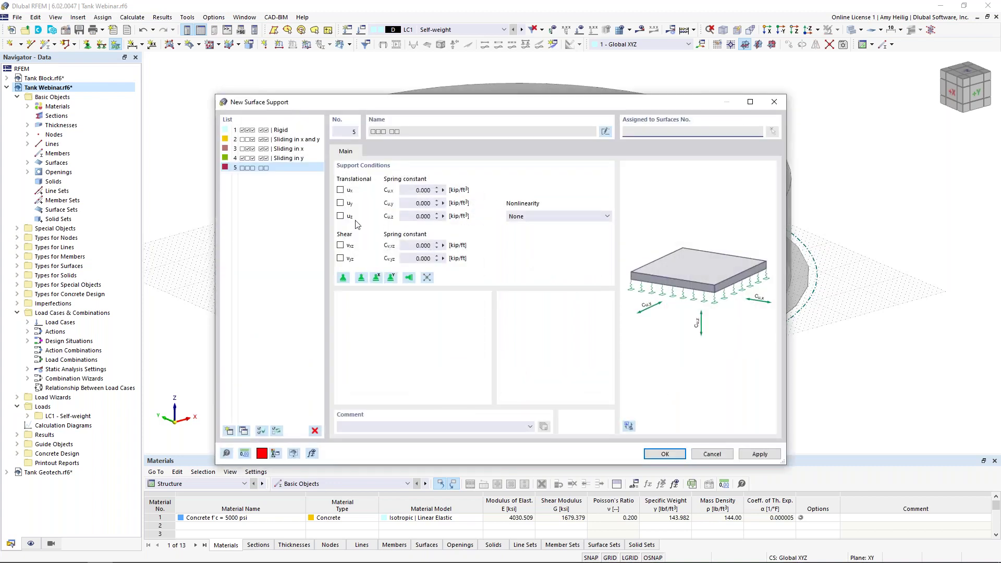
click(418, 216)
text(150)
key(Tab)
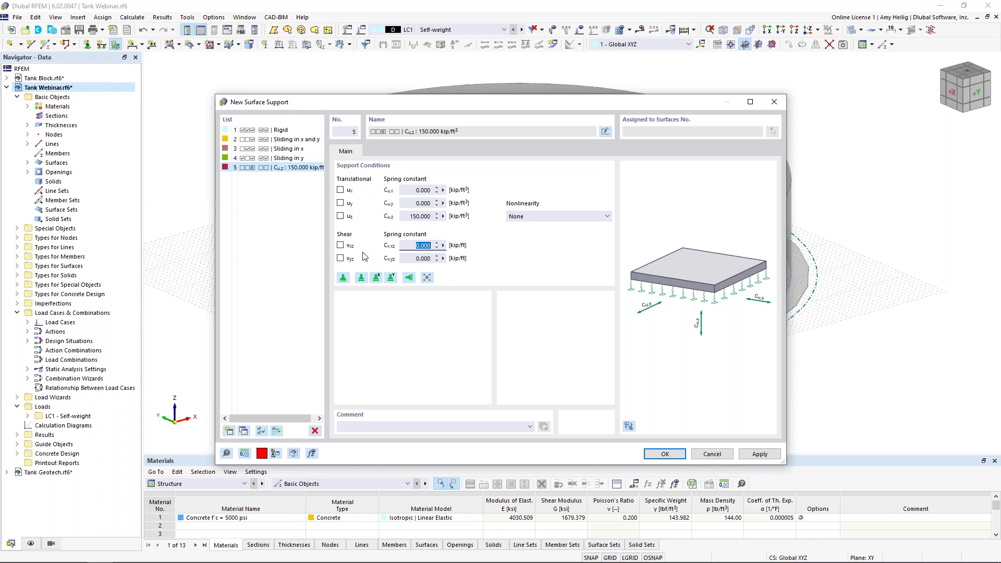
text(10)
key(Tab)
text(1)
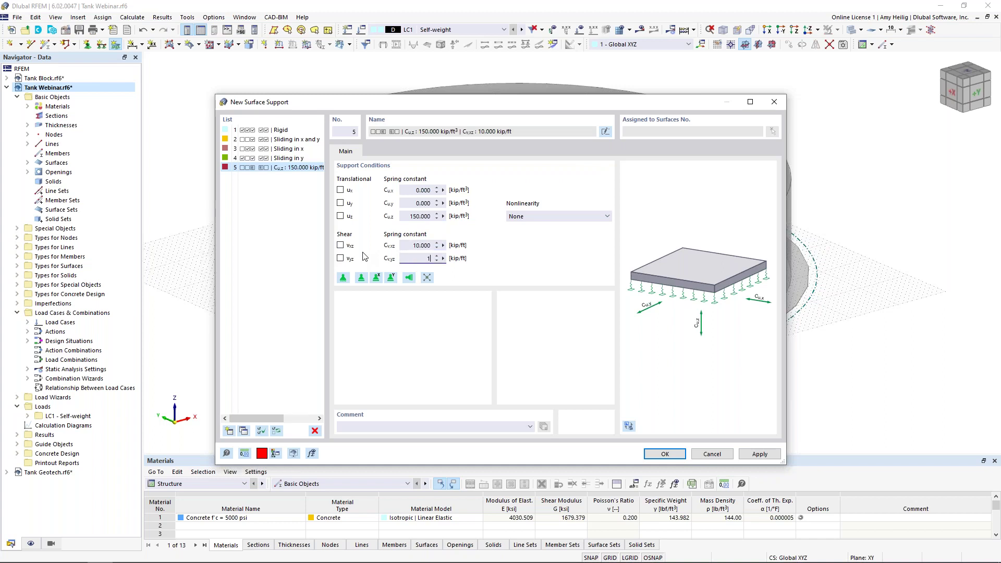
text(0)
key(Tab)
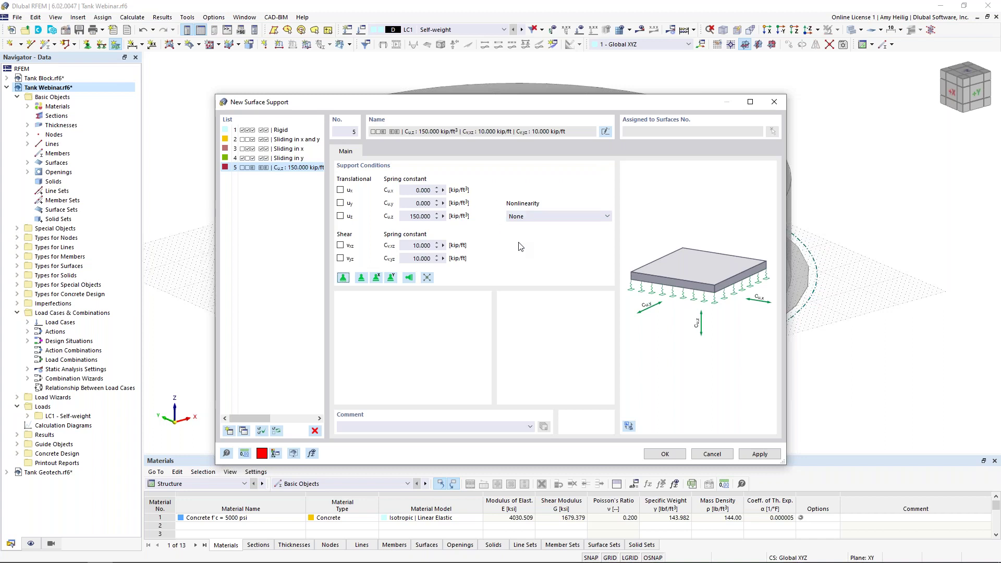
click(663, 453)
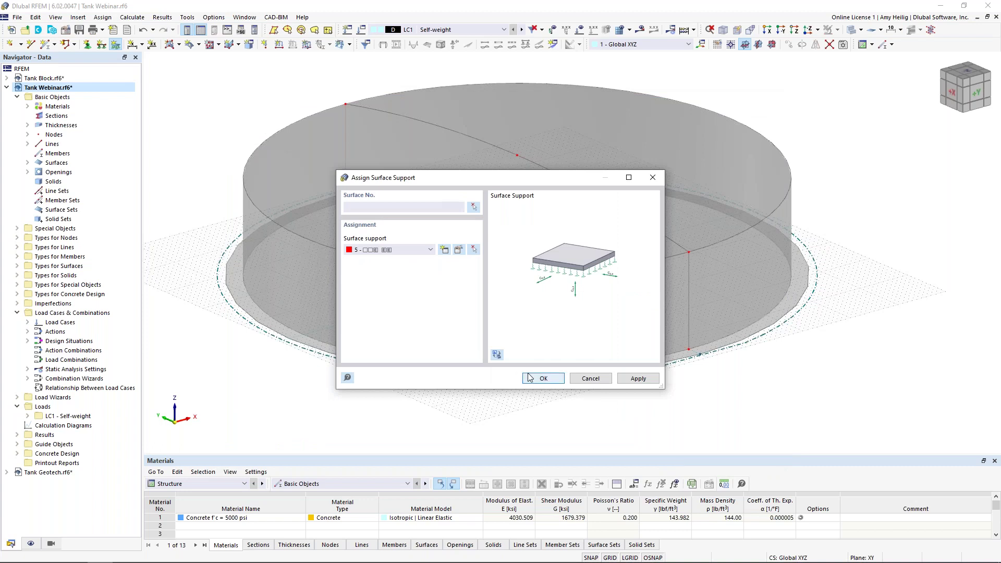
Assign the new spring surface support to the outer base ring and the inner base slab.
click(544, 379)
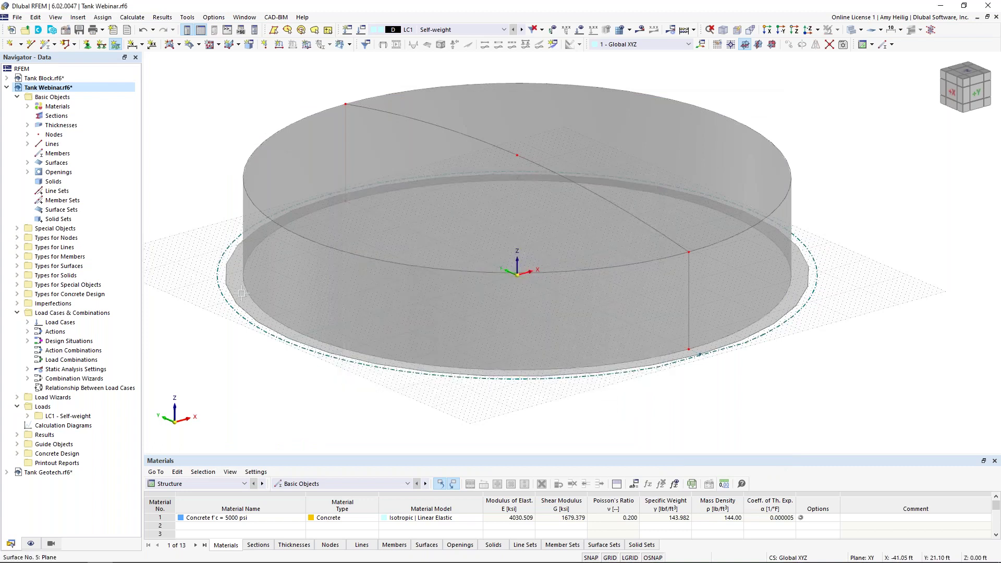
ctrl+middle_drag(356, 399, 378, 280)
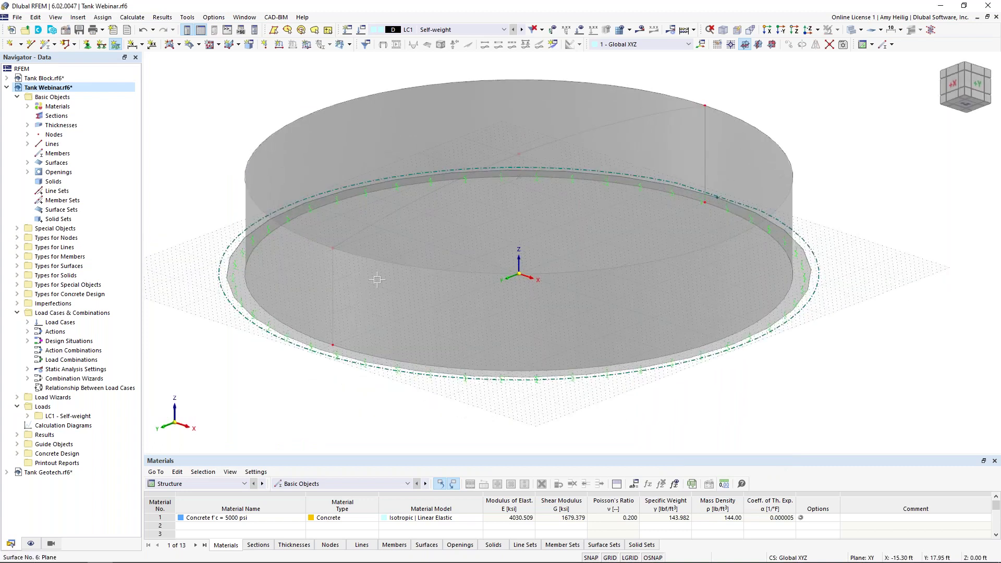
middle_drag(448, 241, 700, 391)
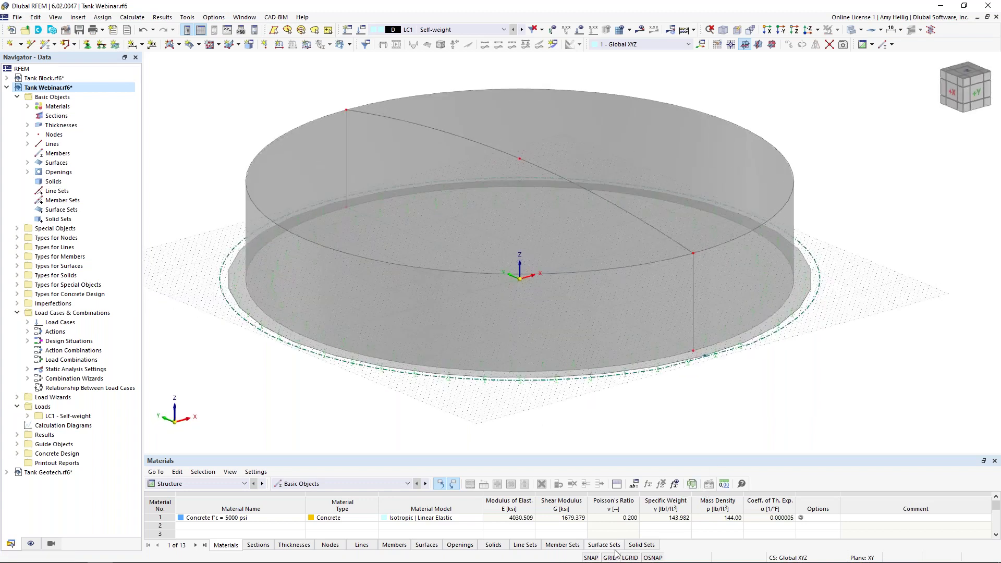
Enlarge the display size of the surface support symbols under the base slab.
scroll(485, 428, up, 1)
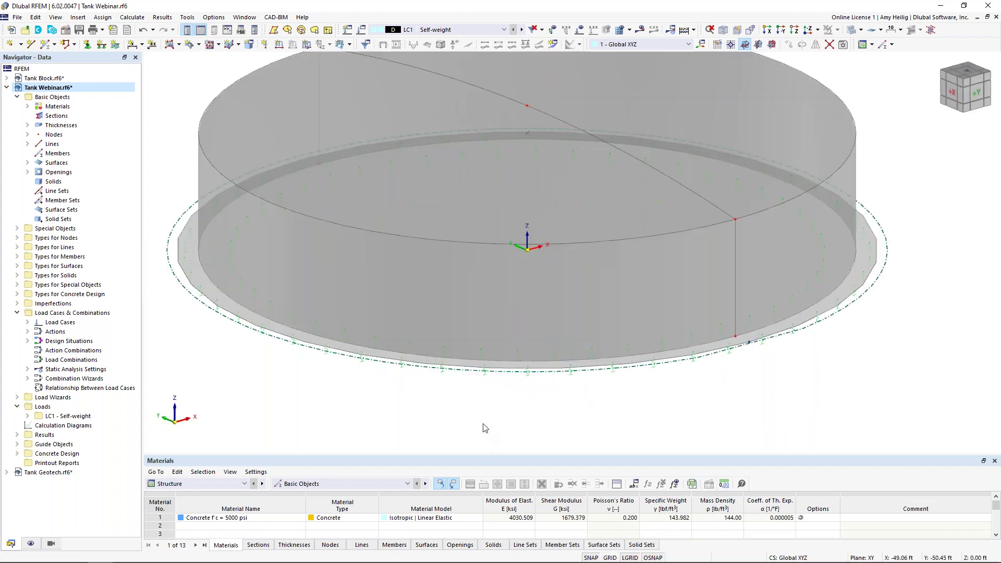
scroll(485, 428, up, 1)
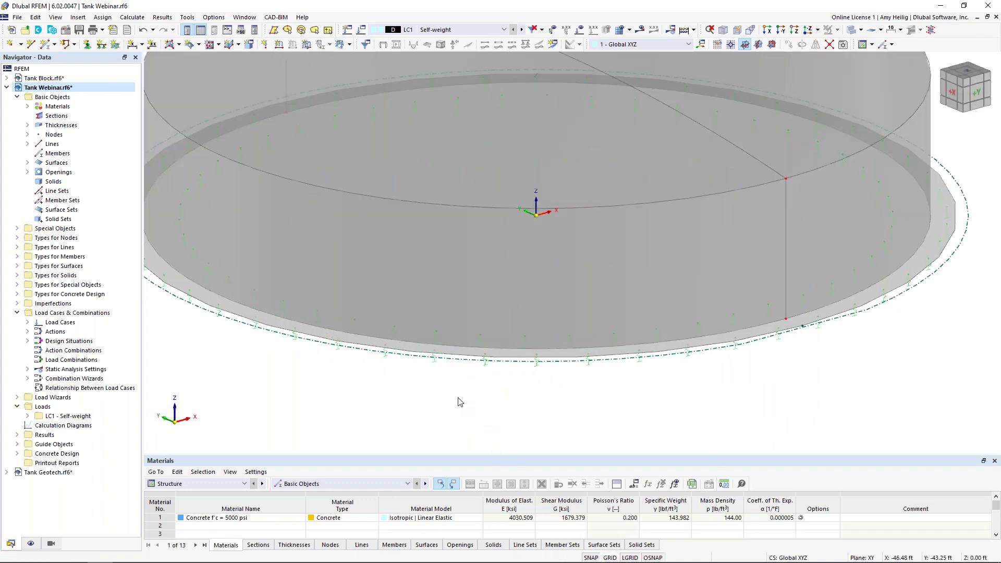
right_click(435, 366)
drag(460, 222, 480, 223)
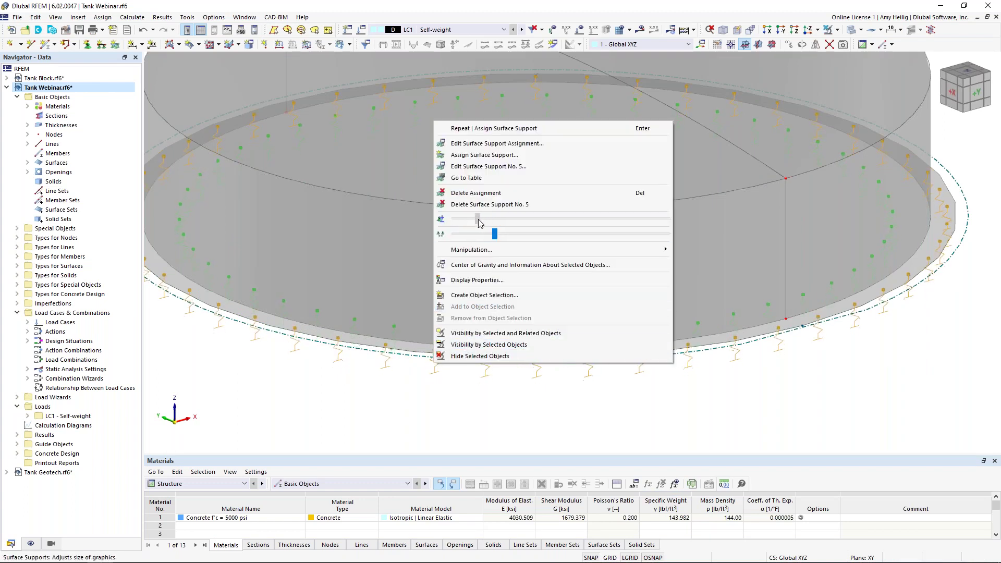
click(478, 406)
Review the Hinged line support definition and assign that support to the outer circular edge of the base ring.
scroll(477, 406, down, 3)
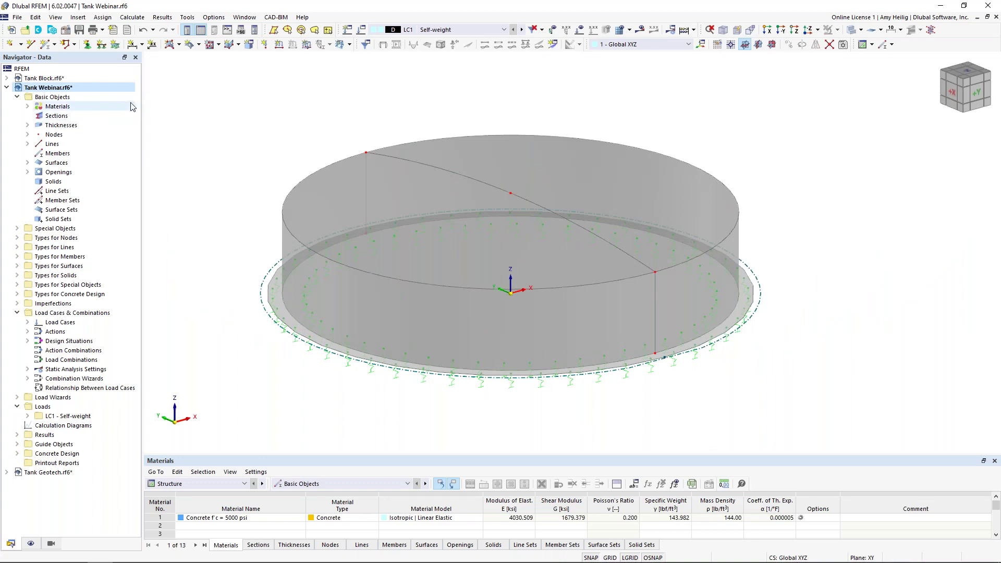
click(100, 46)
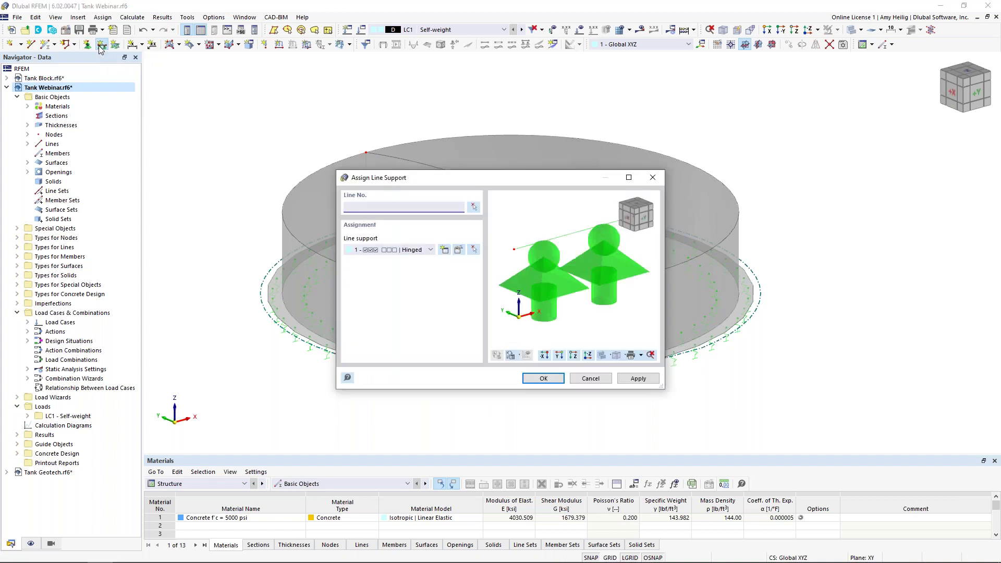
click(420, 251)
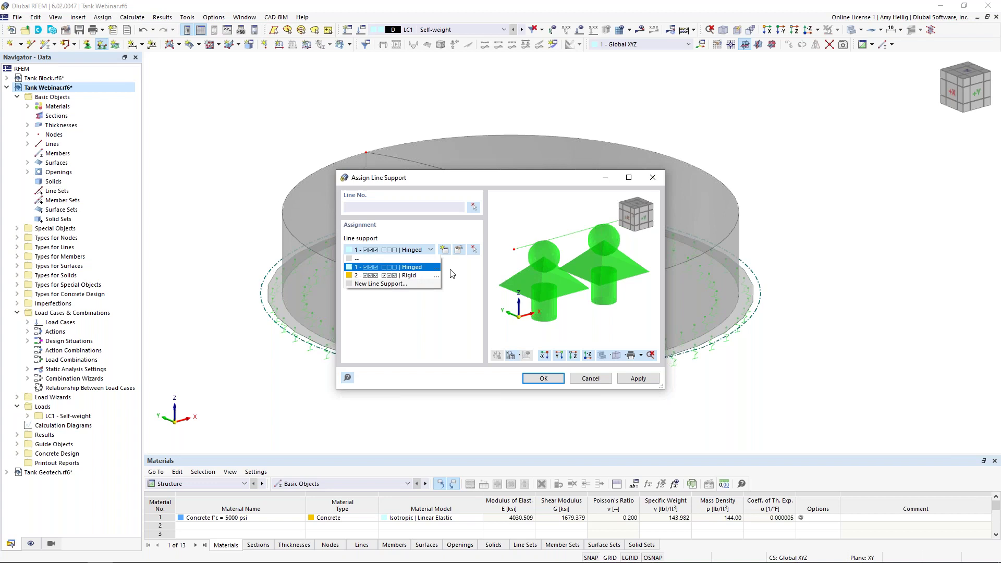
click(417, 263)
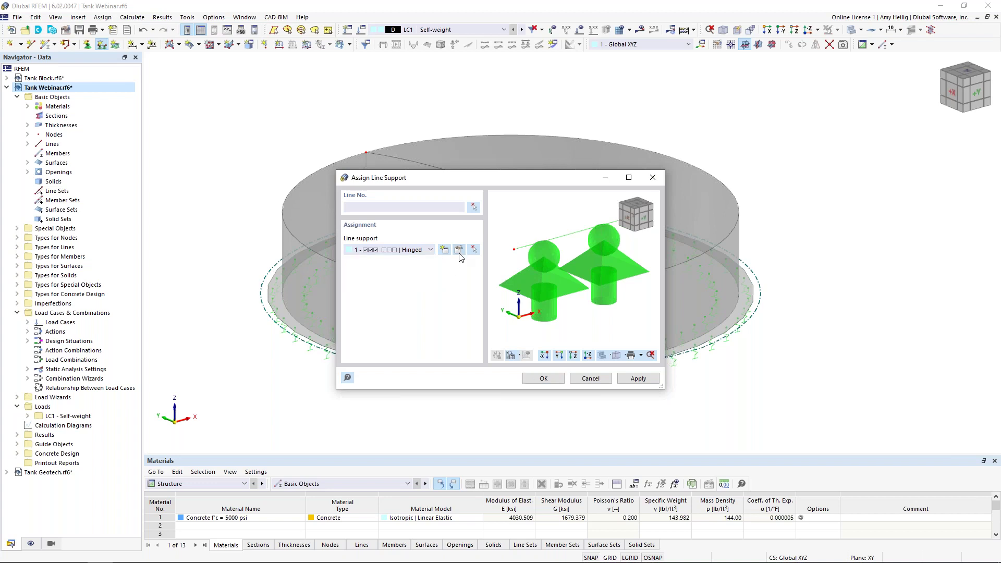
click(459, 251)
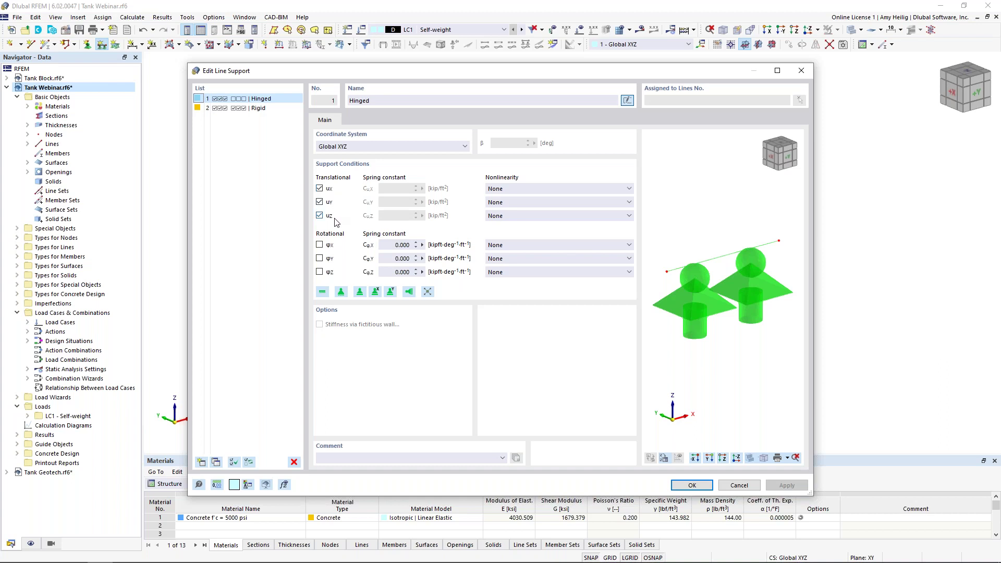
click(692, 485)
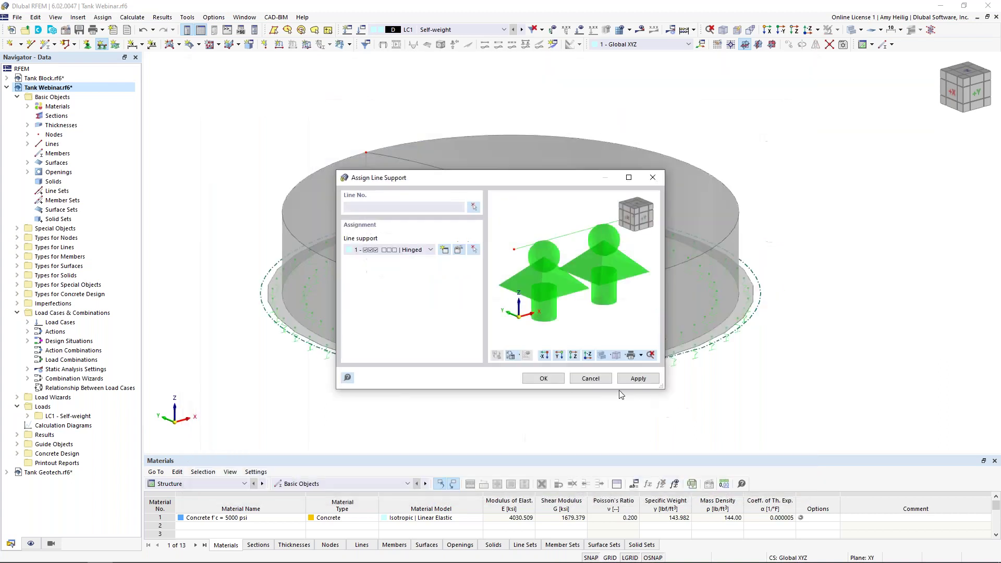
click(544, 379)
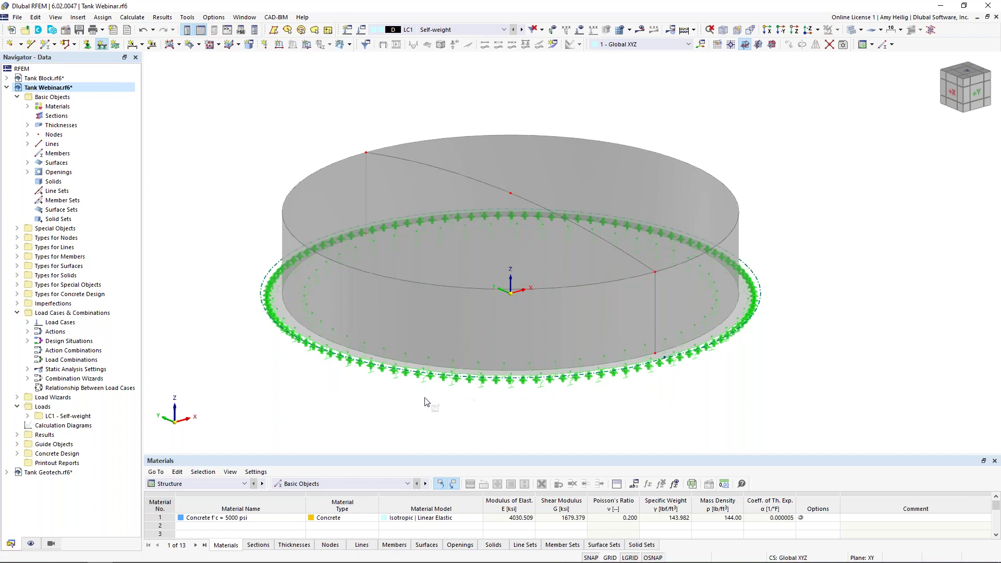
key(Escape)
Turn on the local axis systems of the surfaces and display the model in wireframe.
ctrl+middle_drag(793, 325, 819, 300)
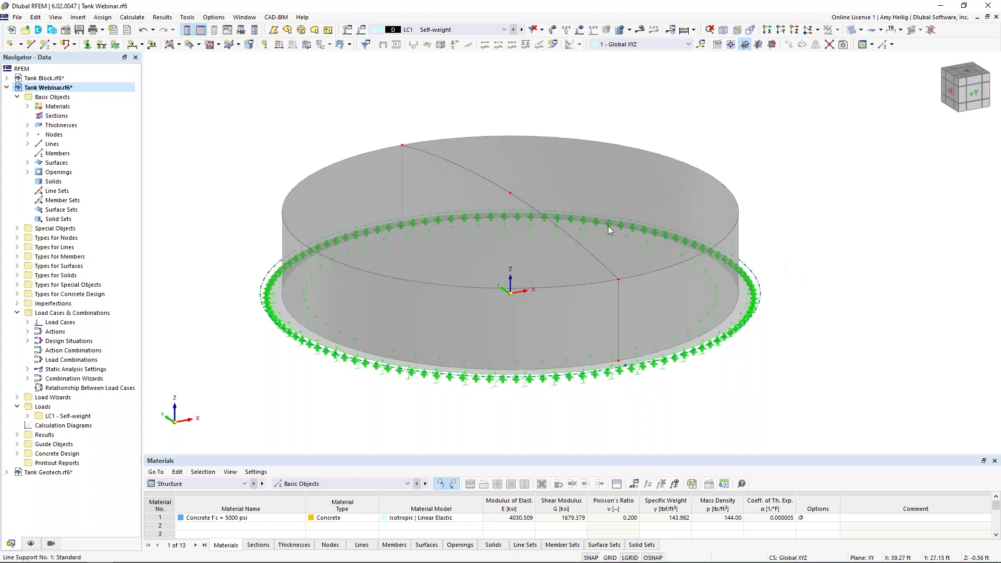
right_click(599, 177)
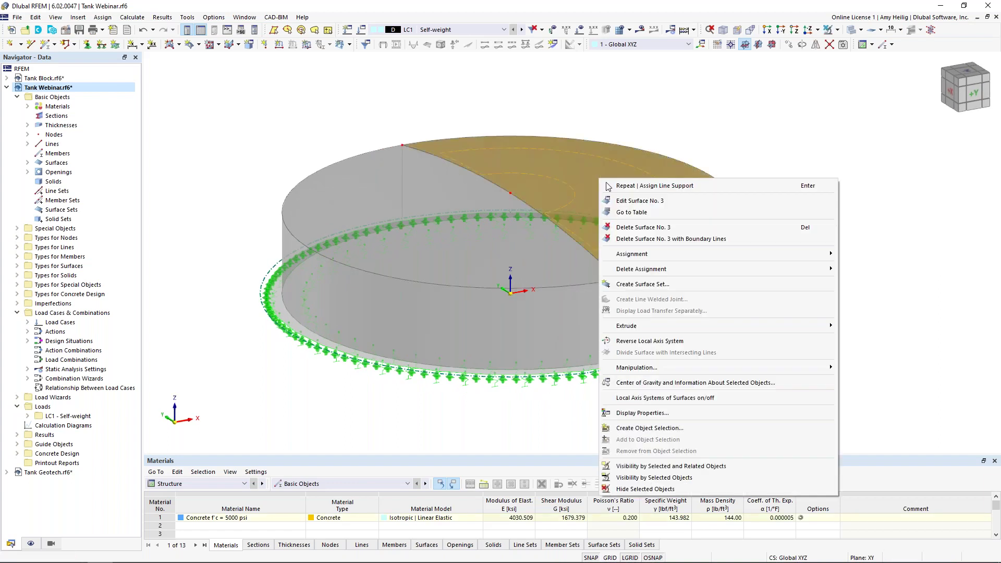
click(665, 398)
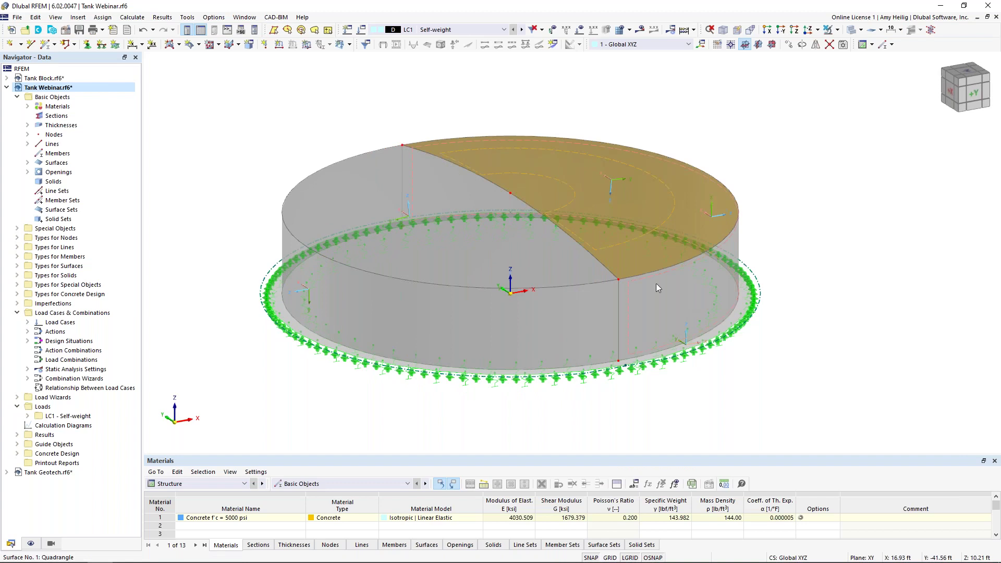
click(852, 30)
ctrl+middle_drag(775, 143, 716, 193)
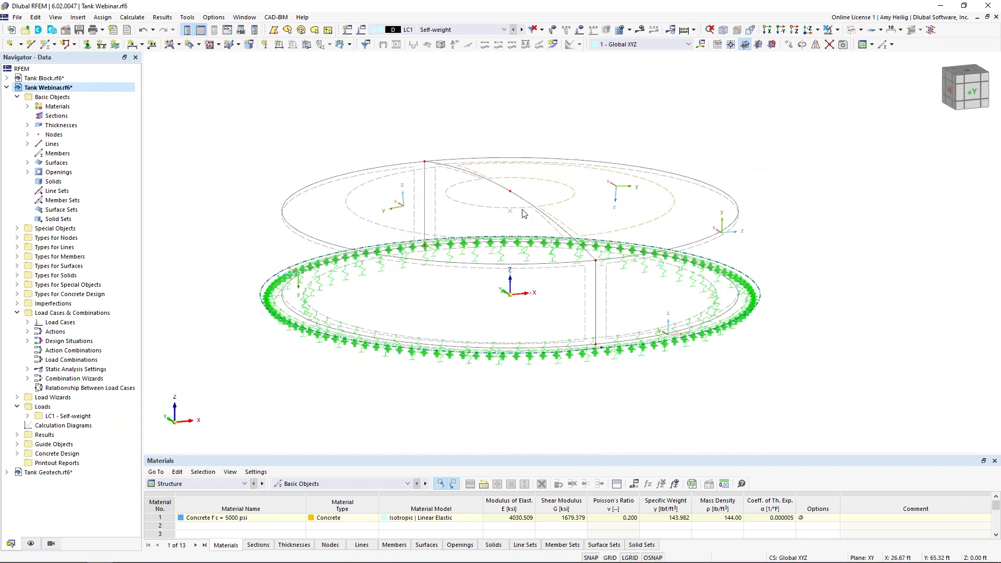
scroll(465, 218, up, 2)
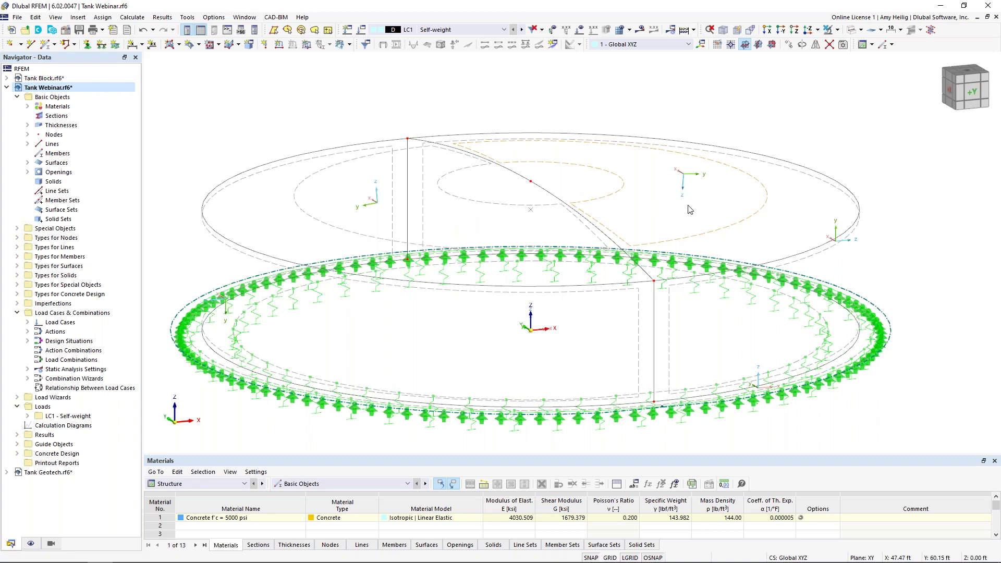
Reverse the local axis system of dome roof surface No. 3.
right_click(741, 226)
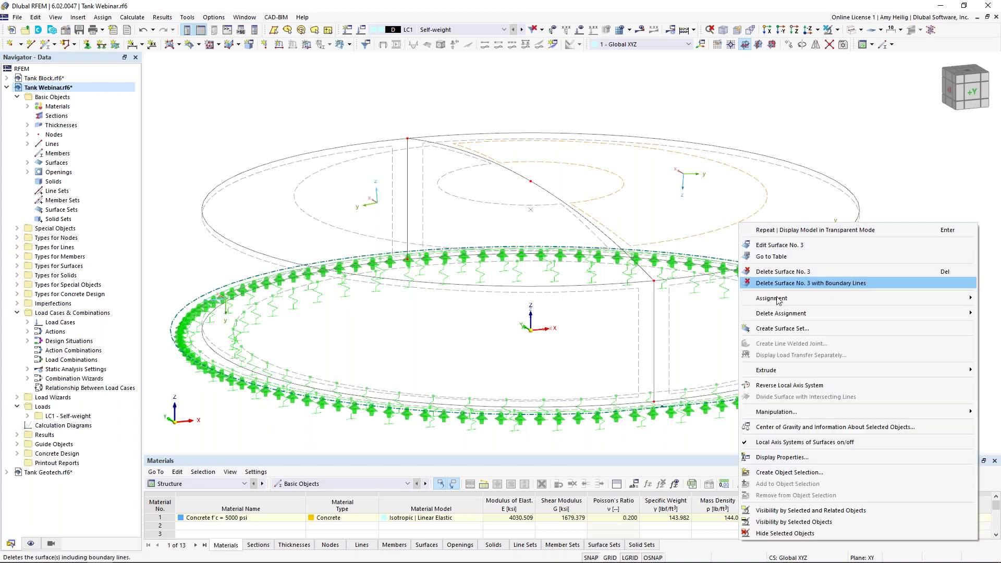
click(777, 385)
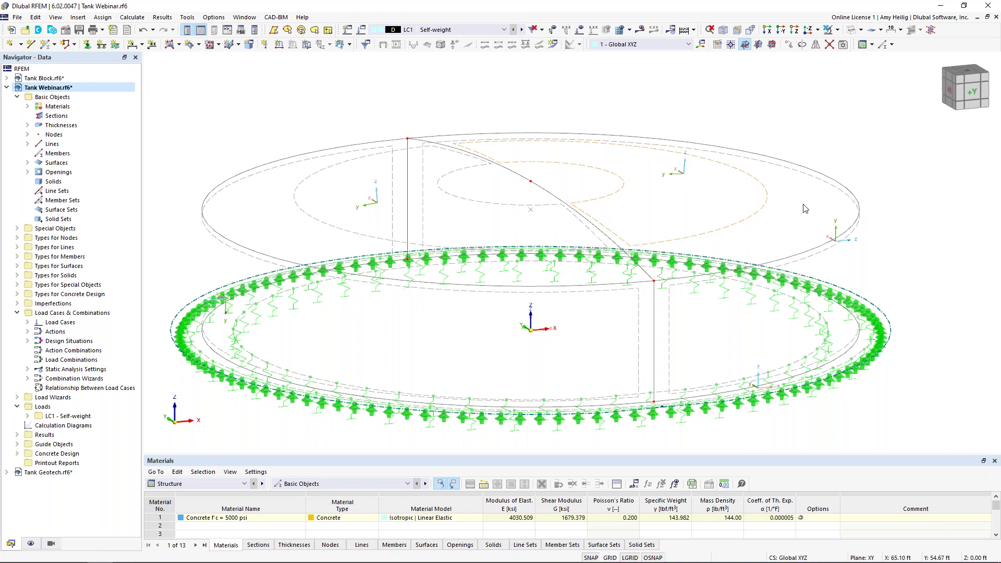
ctrl+middle_drag(711, 191, 665, 165)
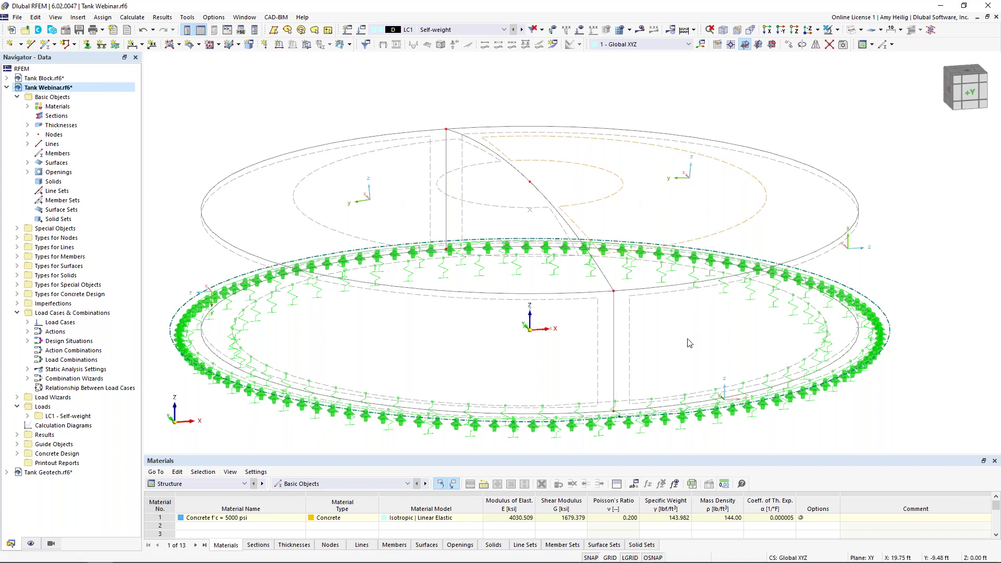
Open both wall surfaces together for editing and enable specific axes for them.
ctrl+middle_drag(691, 343, 759, 260)
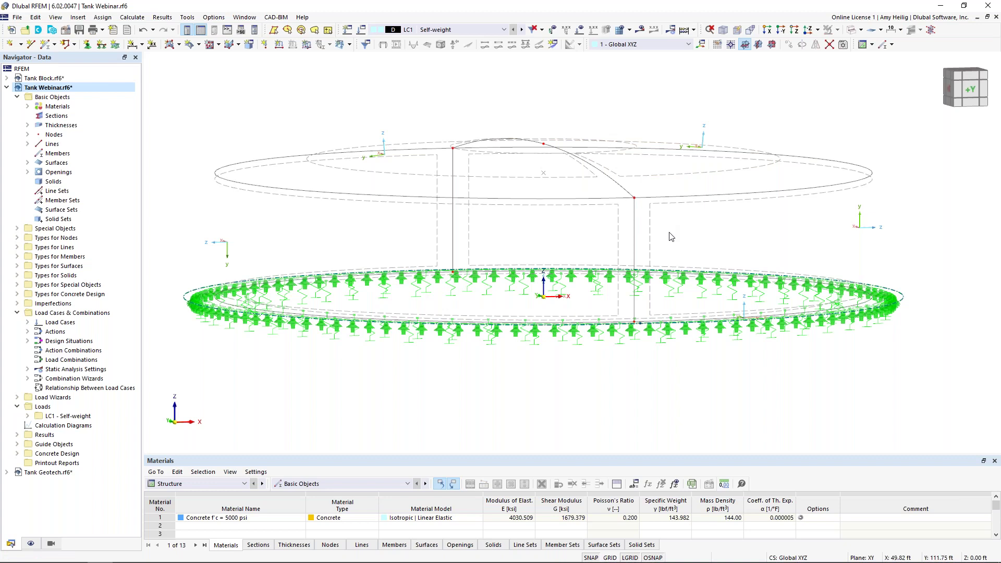
drag(680, 249, 607, 230)
double_click(618, 229)
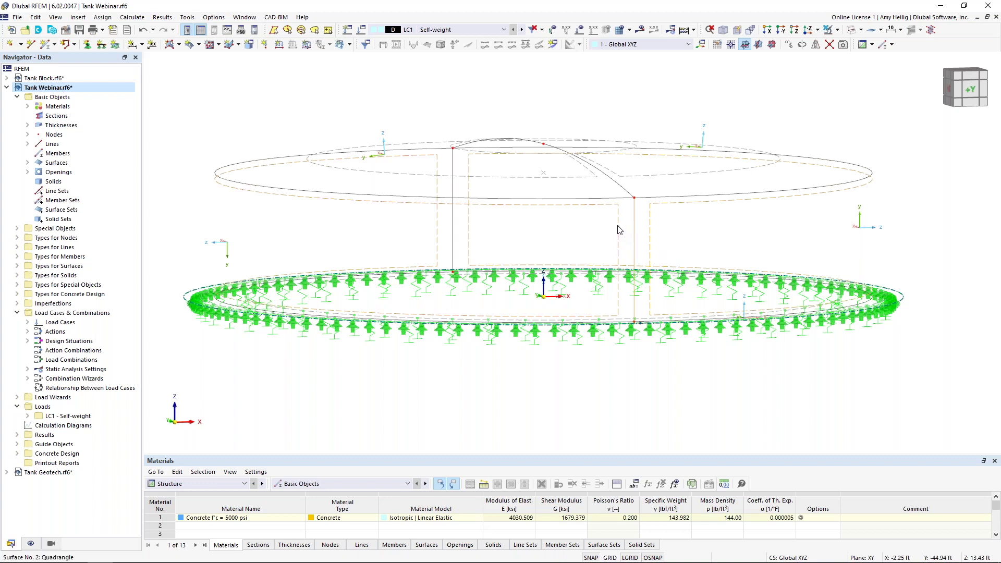
click(206, 294)
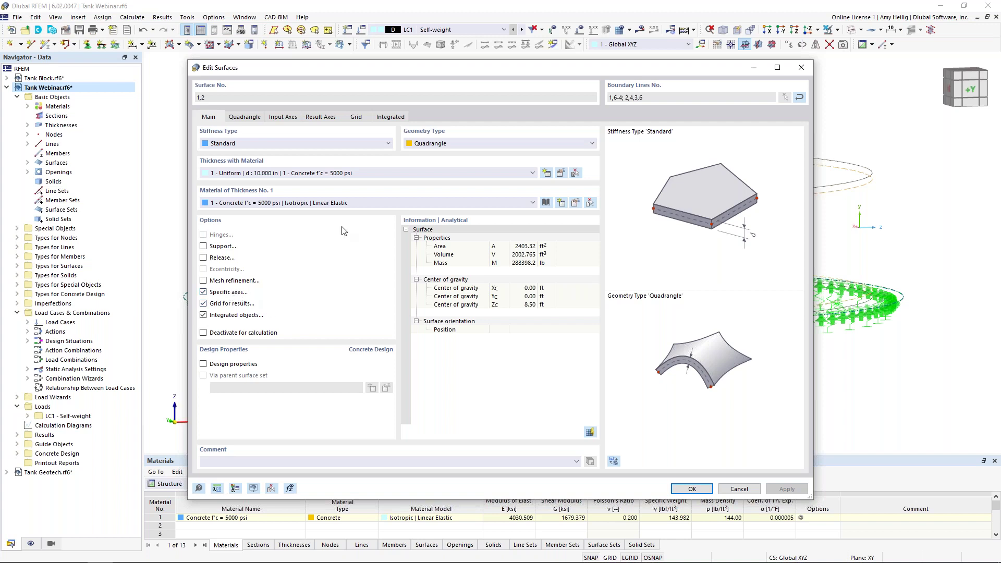
Set the walls' input axes to Axis parallel to lines, with axis y parallel to vertical line 6, and save the model.
click(278, 119)
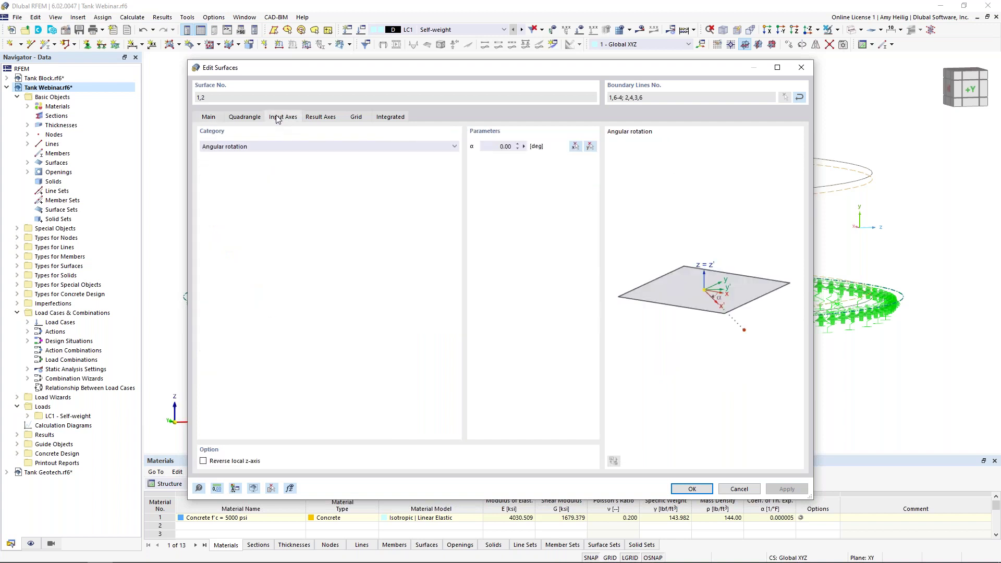
click(281, 146)
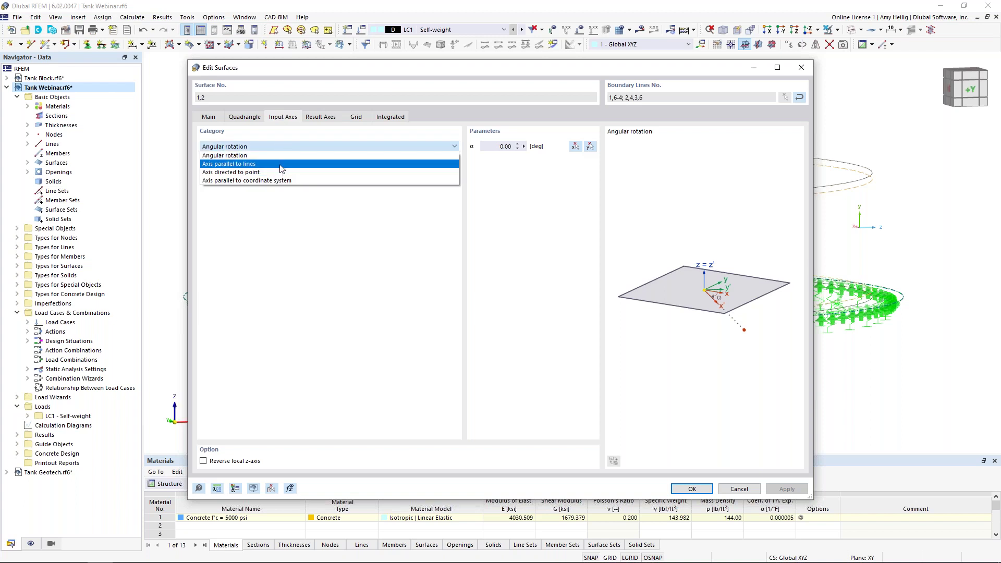
click(281, 165)
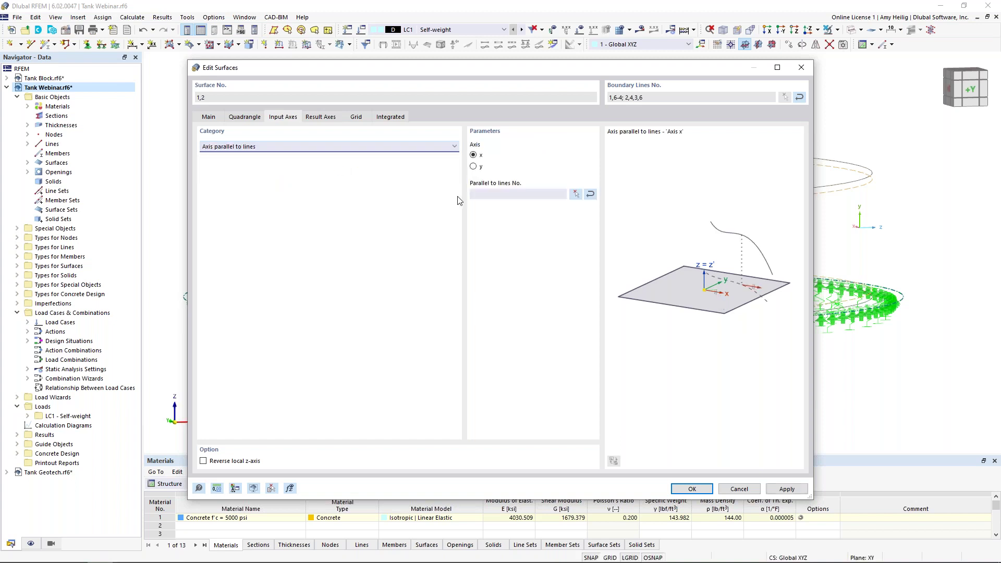
click(482, 168)
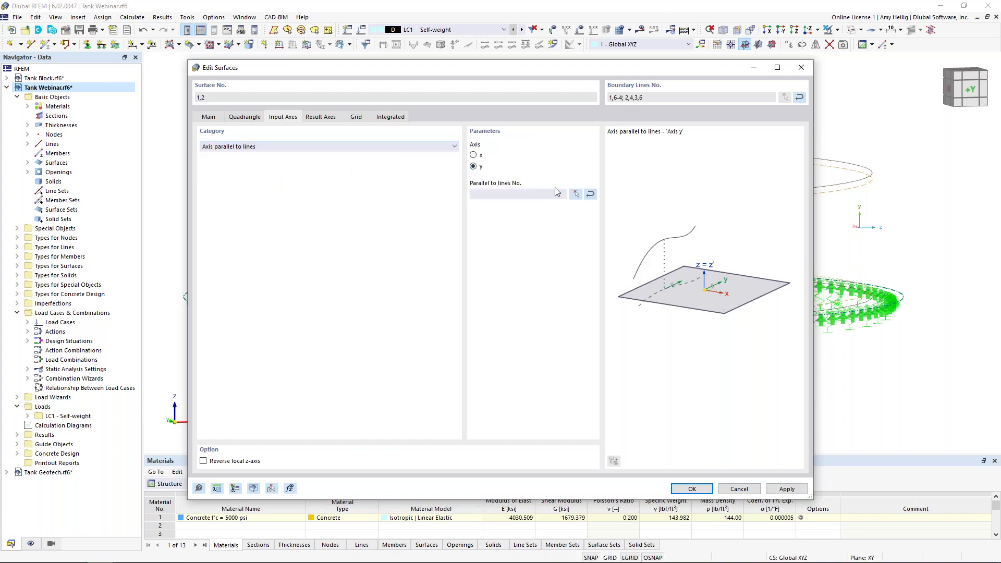
click(576, 195)
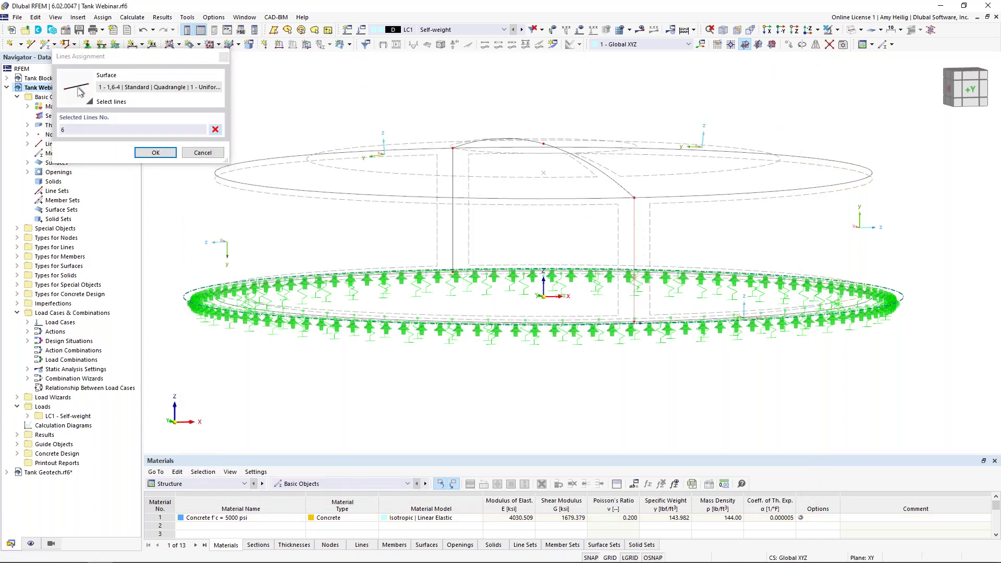
click(168, 154)
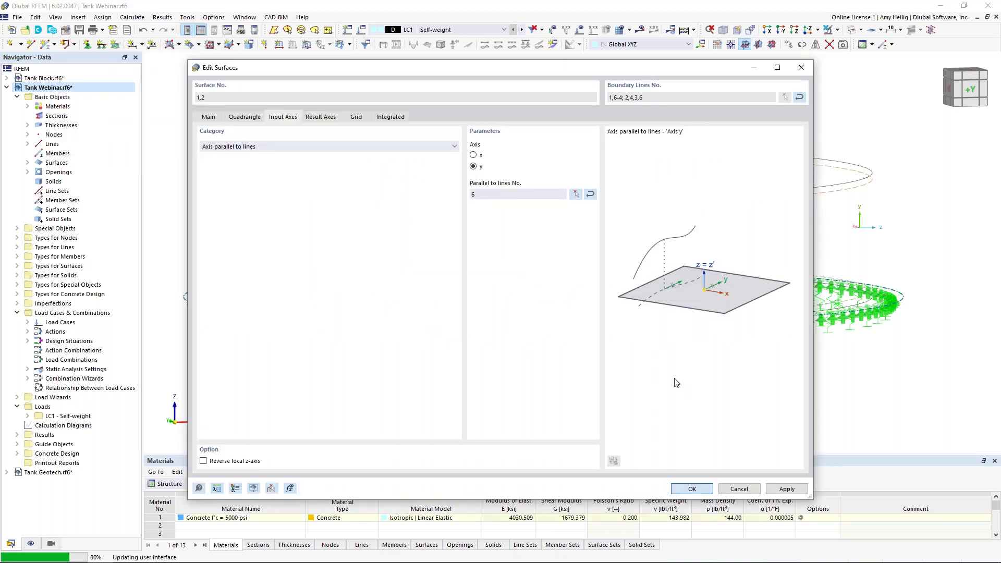
click(691, 489)
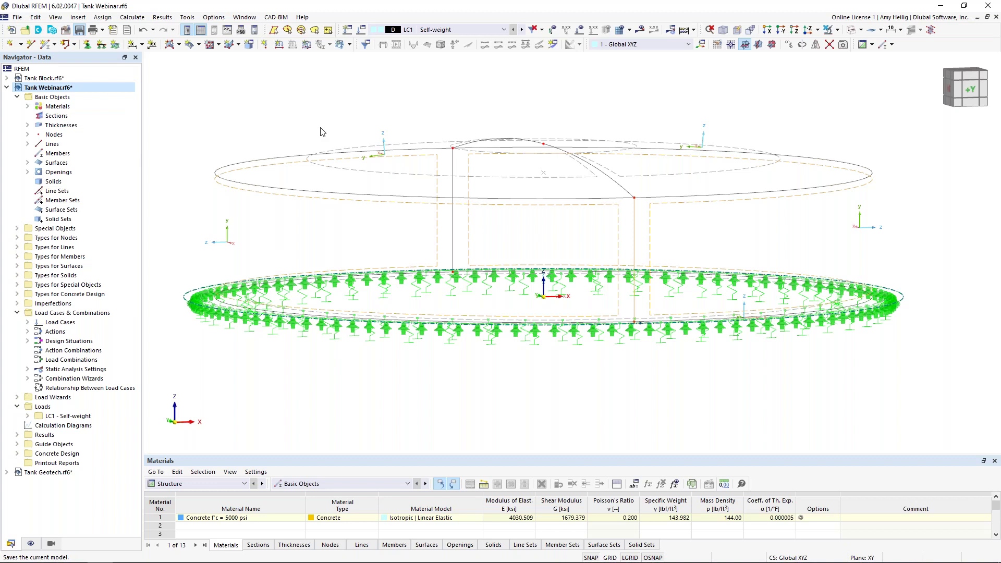
key(ctrl+s)
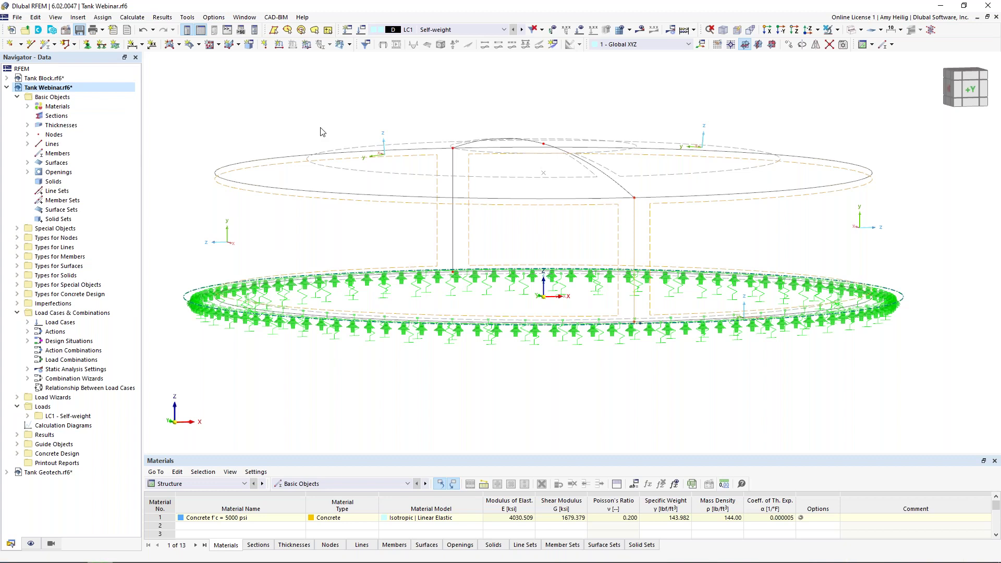
Turn off the display of the surfaces' local axis systems.
ctrl+middle_drag(417, 151, 733, 192)
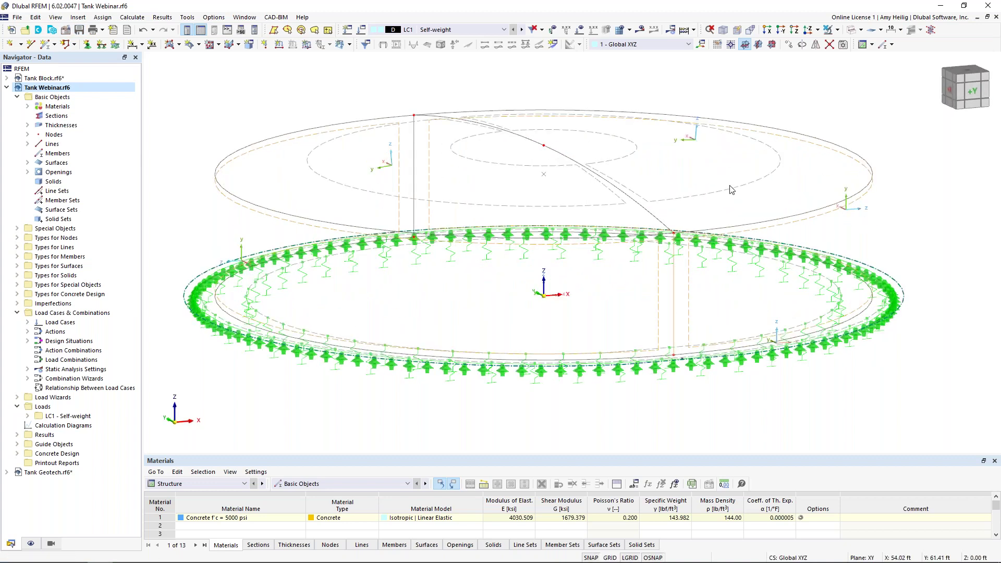
right_click(733, 192)
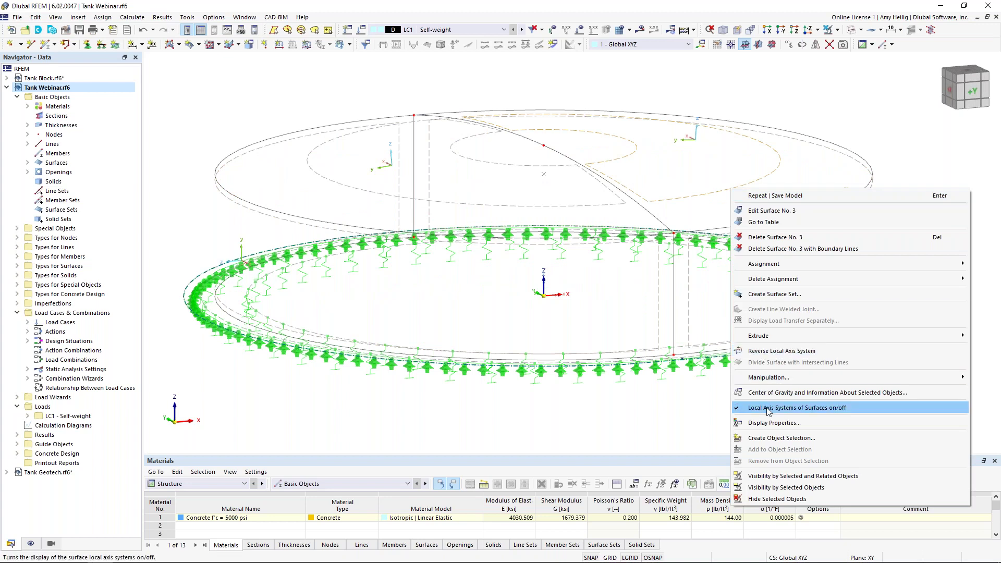
click(791, 408)
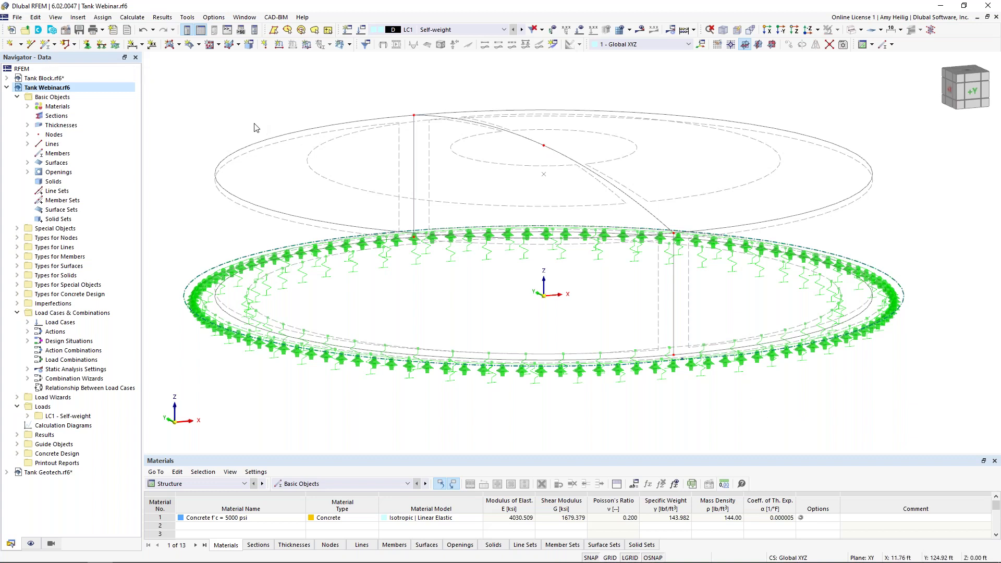
Generate the finite element mesh with a target element length of 1.00 ft and inspect it on the tank.
scroll(260, 134, down, 2)
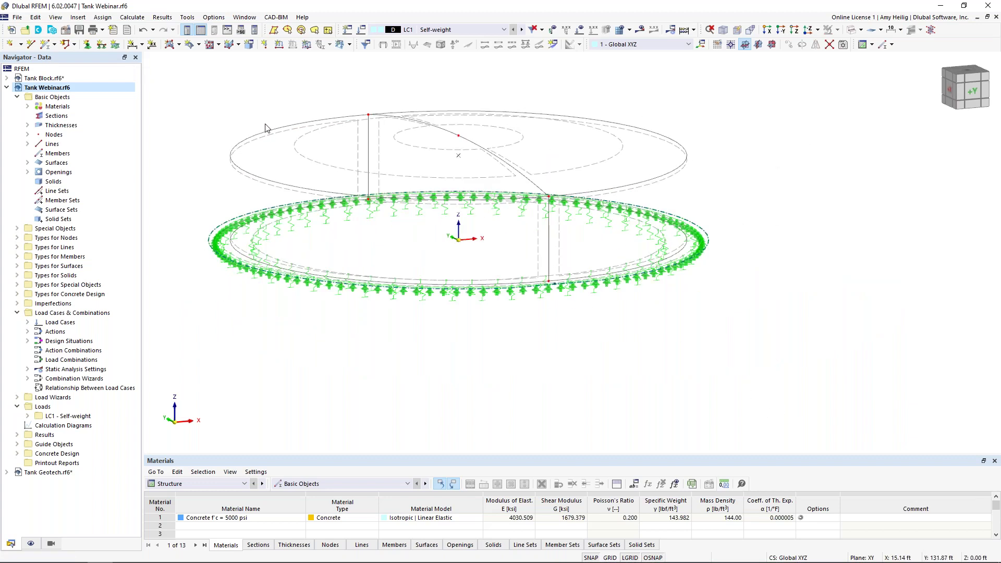
ctrl+middle_drag(303, 142, 317, 188)
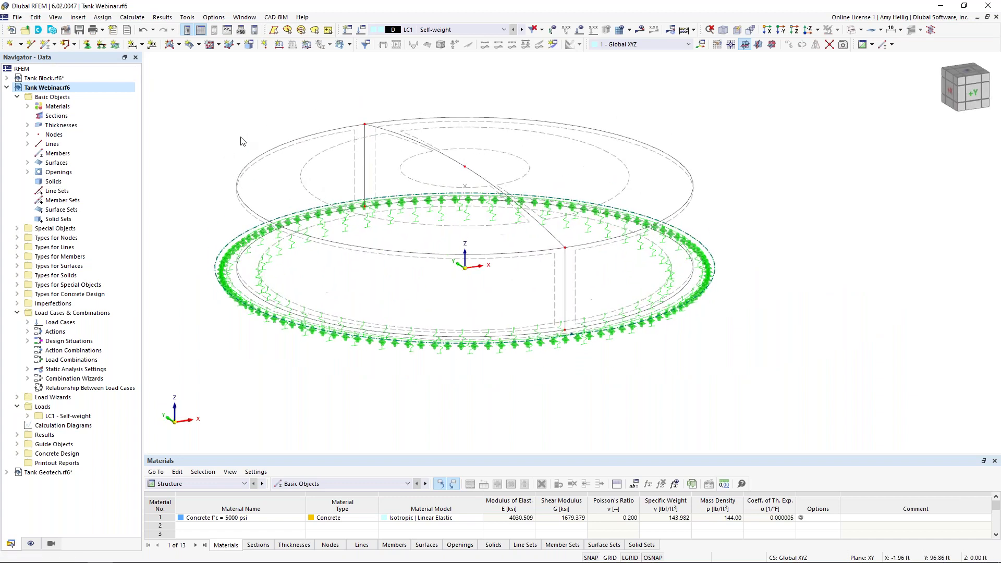
click(138, 19)
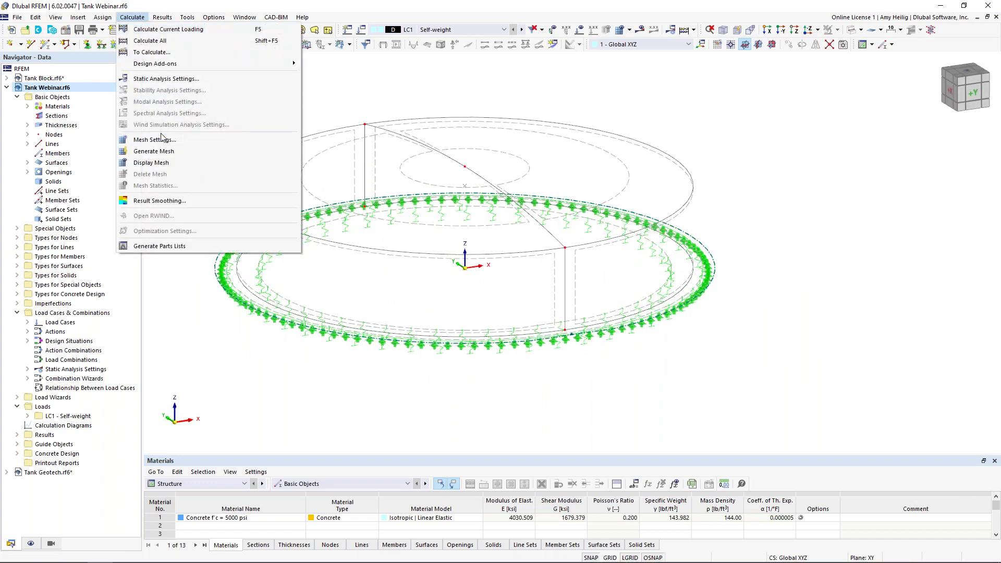
click(163, 139)
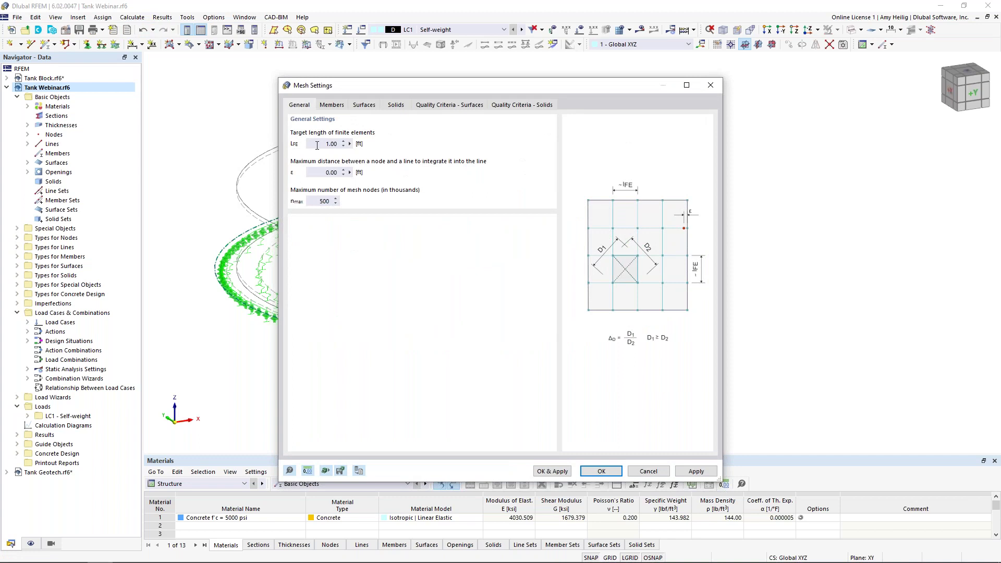
click(553, 472)
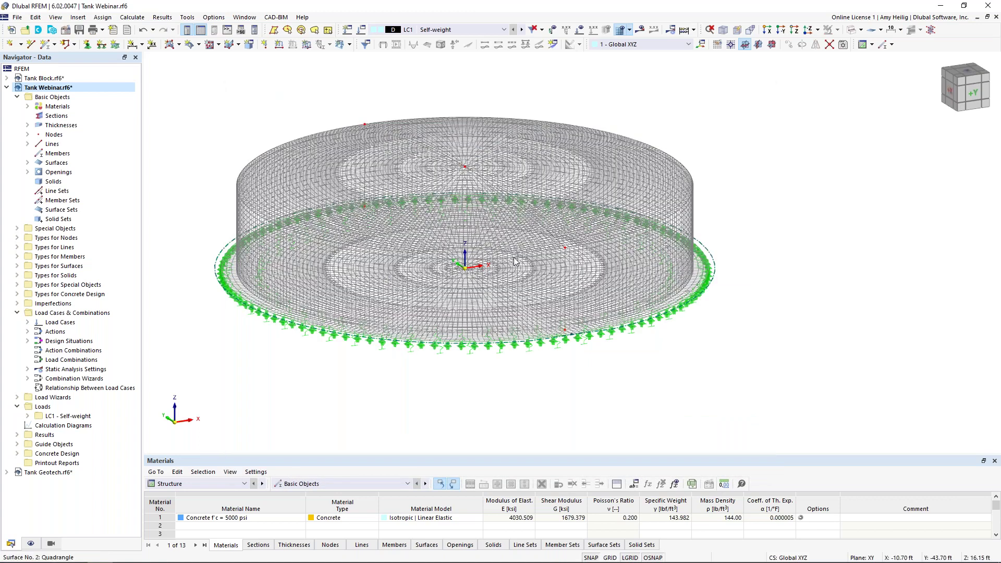
ctrl+middle_drag(527, 238, 586, 291)
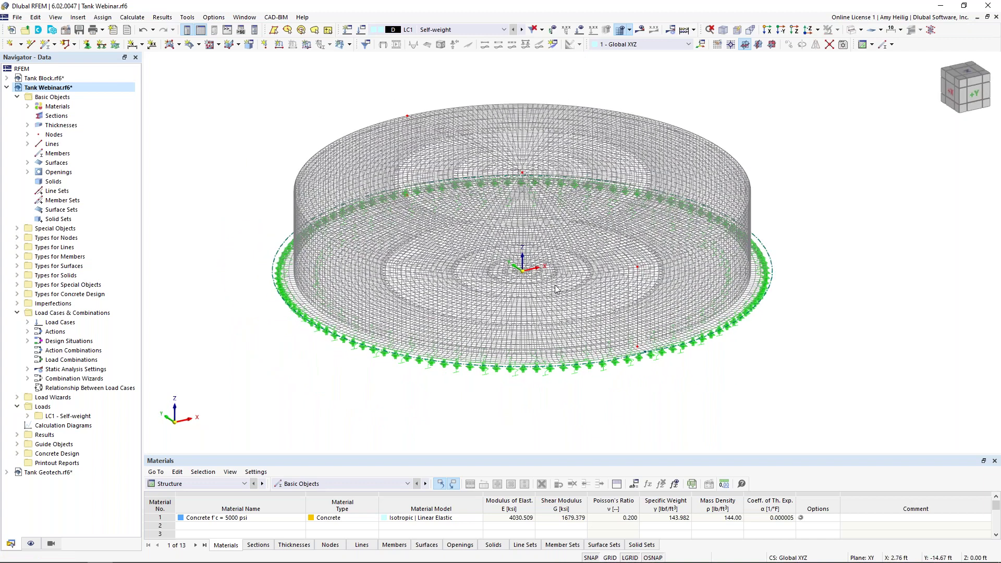
Set the target length of finite elements to 3 ft and regenerate the tank's mesh.
click(138, 19)
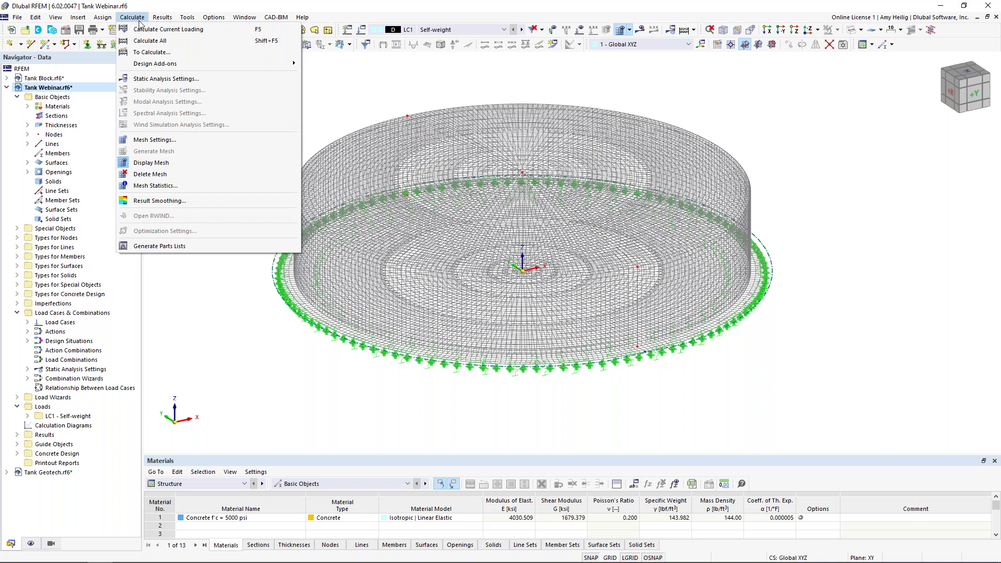
click(154, 140)
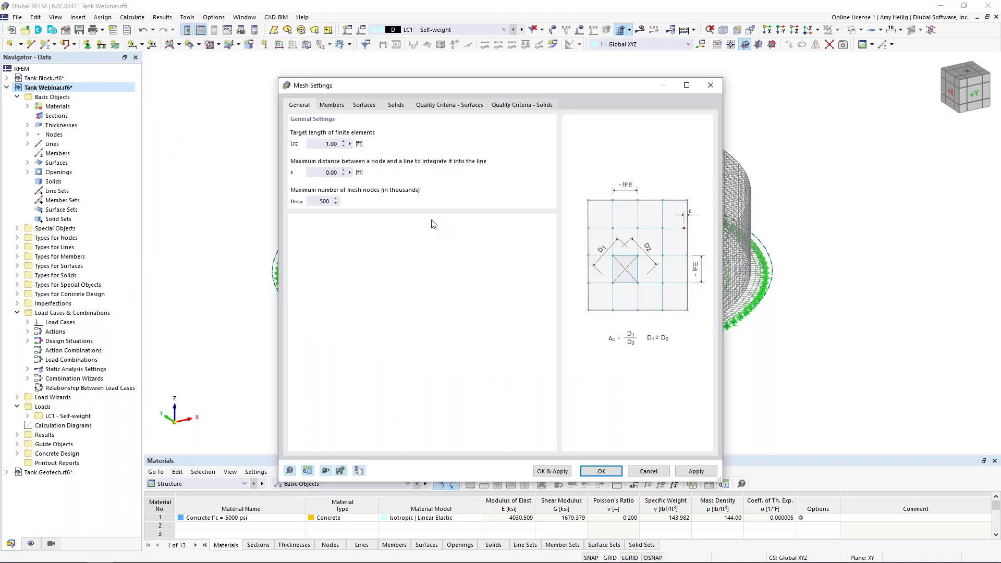
double_click(329, 145)
text(3)
click(547, 472)
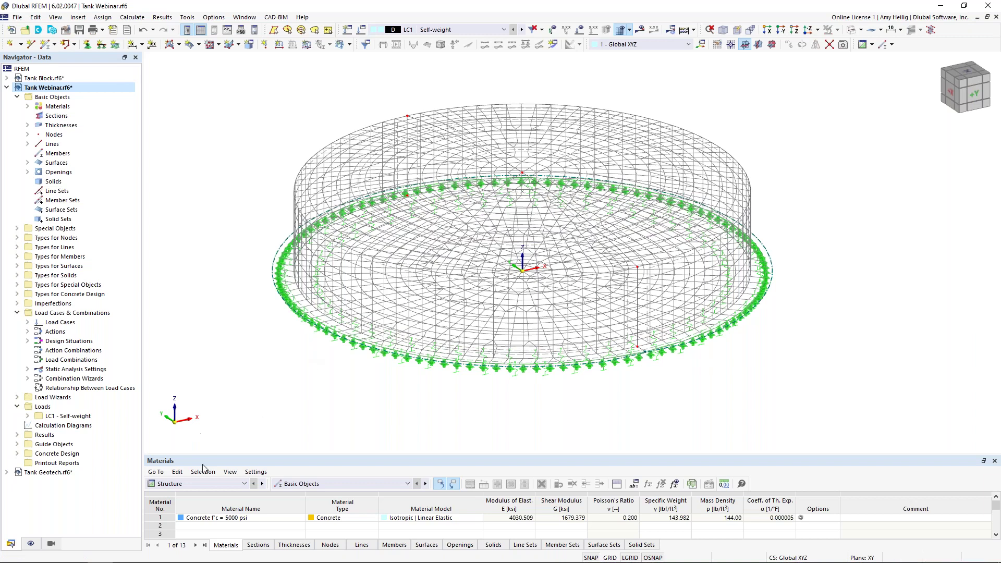
Turn off the mesh display and return to the model data navigator.
click(31, 544)
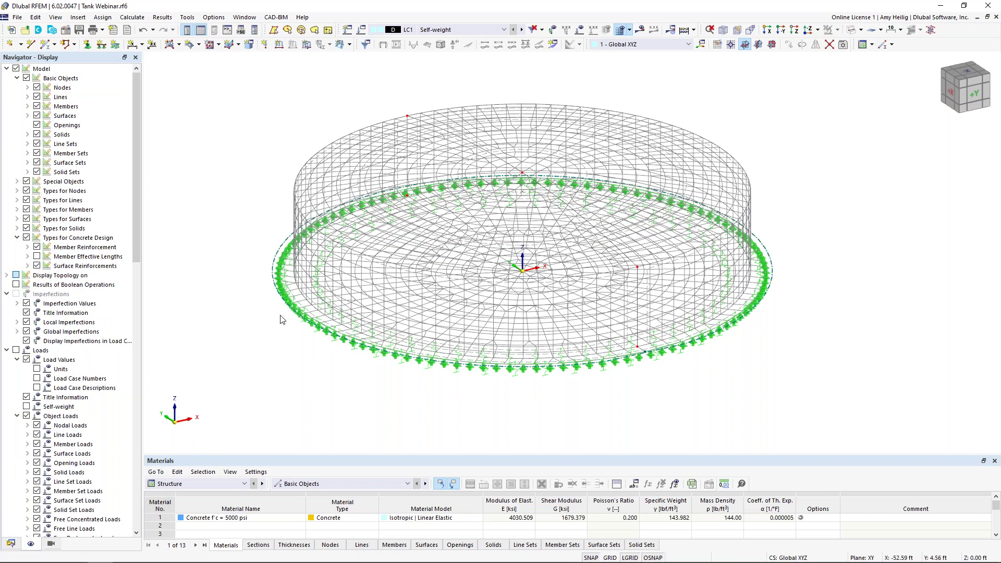
scroll(51, 320, down, 8)
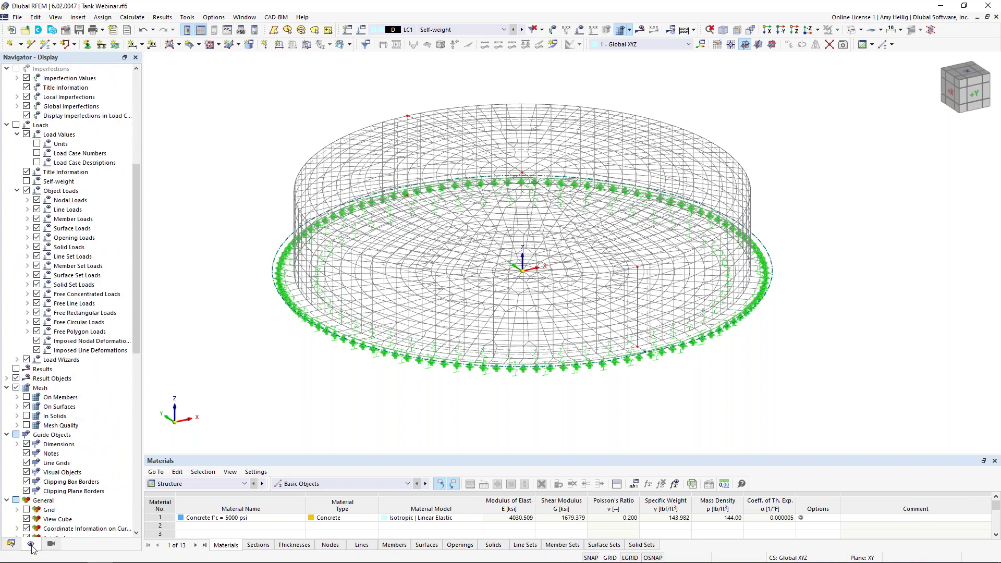
click(16, 388)
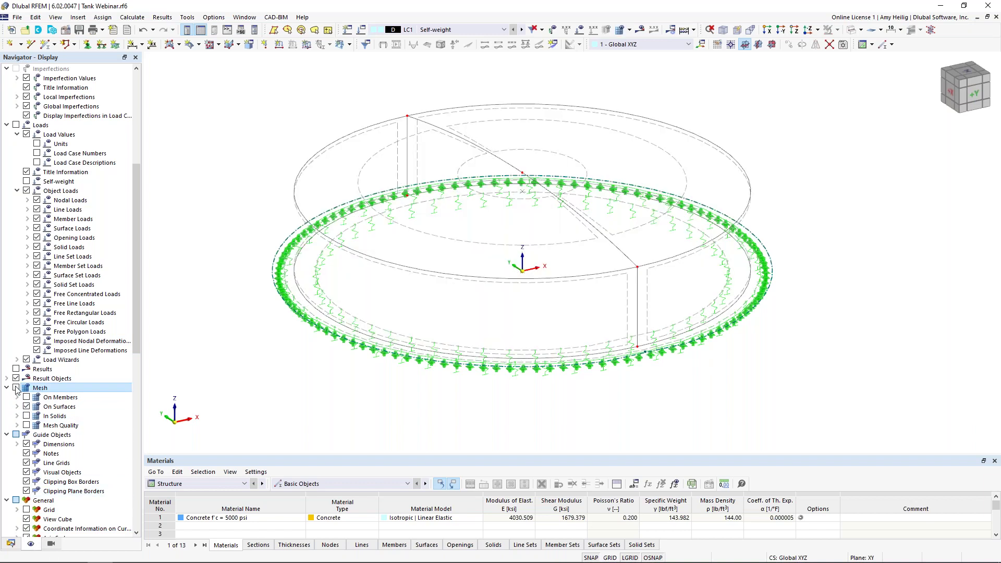
click(10, 544)
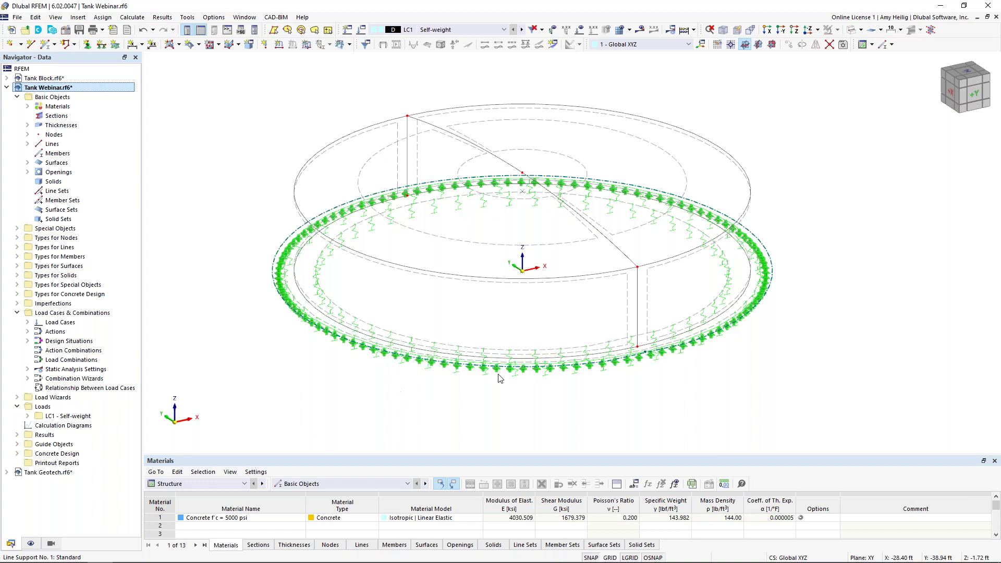
Enable concrete design properties for all six tank surfaces together and review their concrete cover and reinforcement directions.
drag(832, 418, 255, 86)
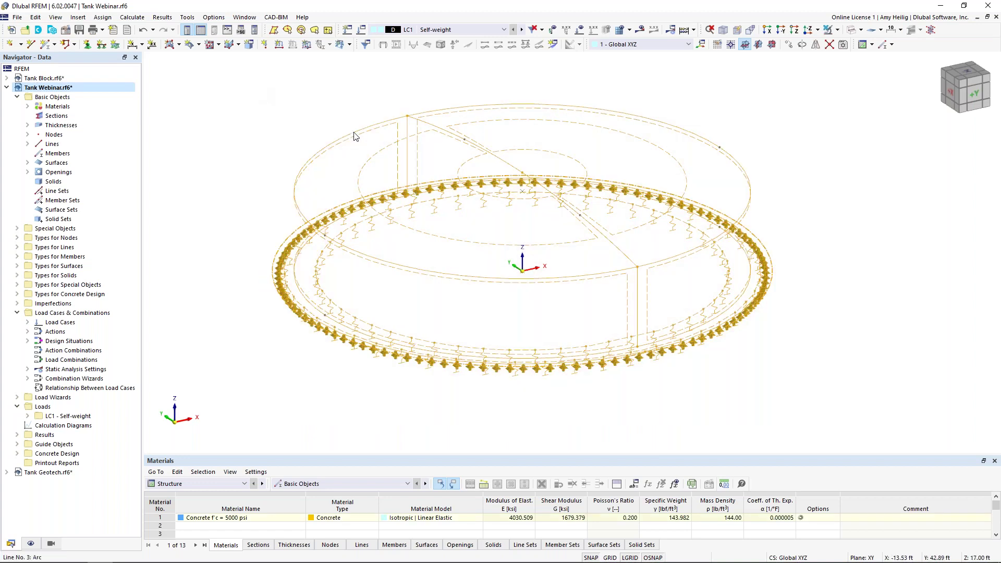
double_click(375, 159)
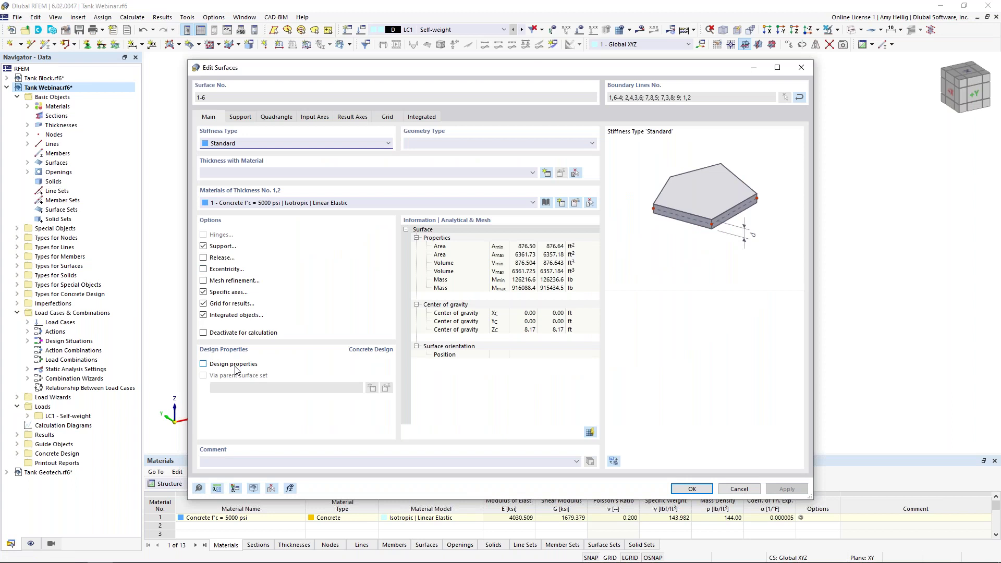
click(204, 365)
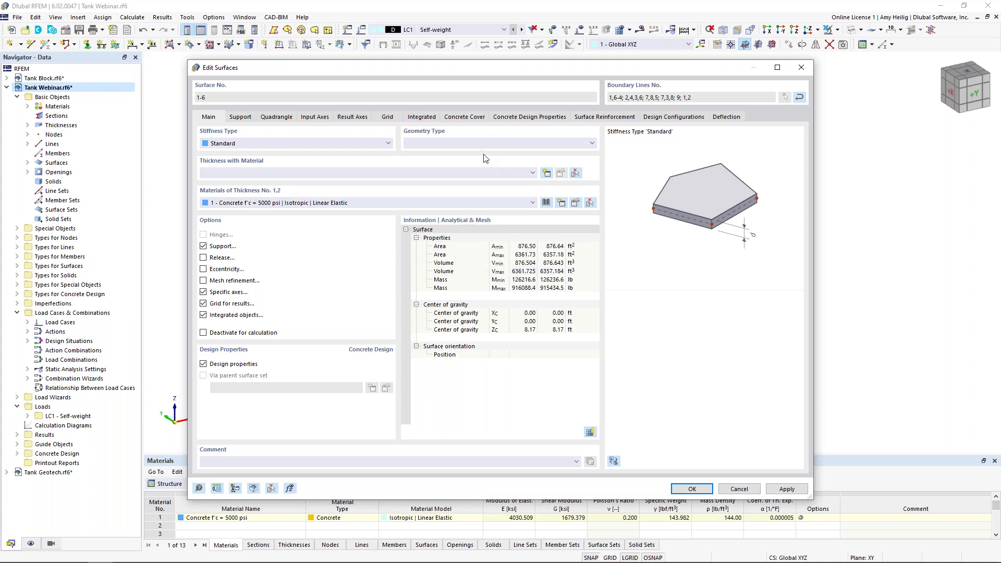
click(475, 118)
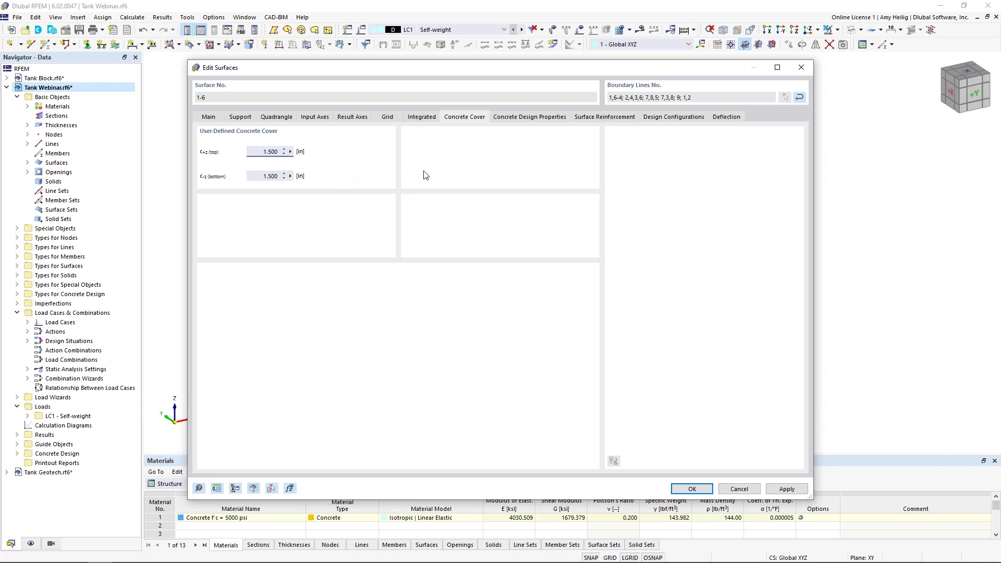
click(530, 117)
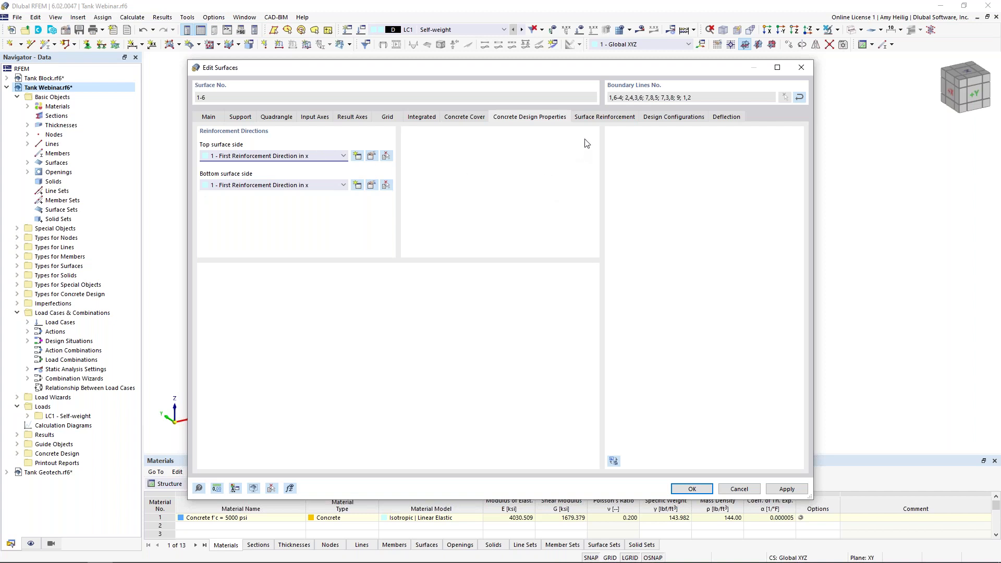
Create a new surface reinforcement for surfaces 1-6 and assign it Grade 60 reinforcing steel from the ACI 318-19 material library.
click(590, 118)
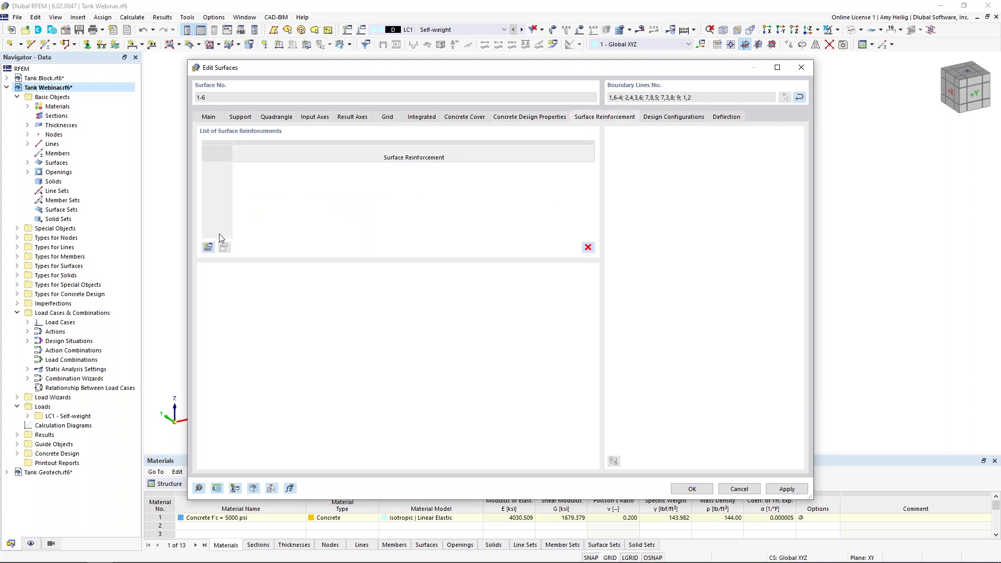
double_click(394, 247)
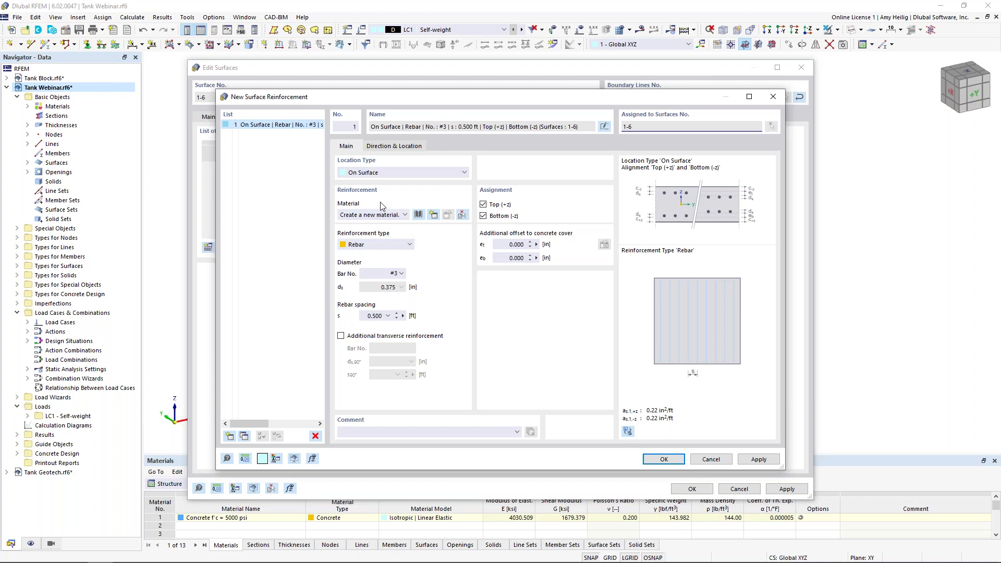
click(418, 216)
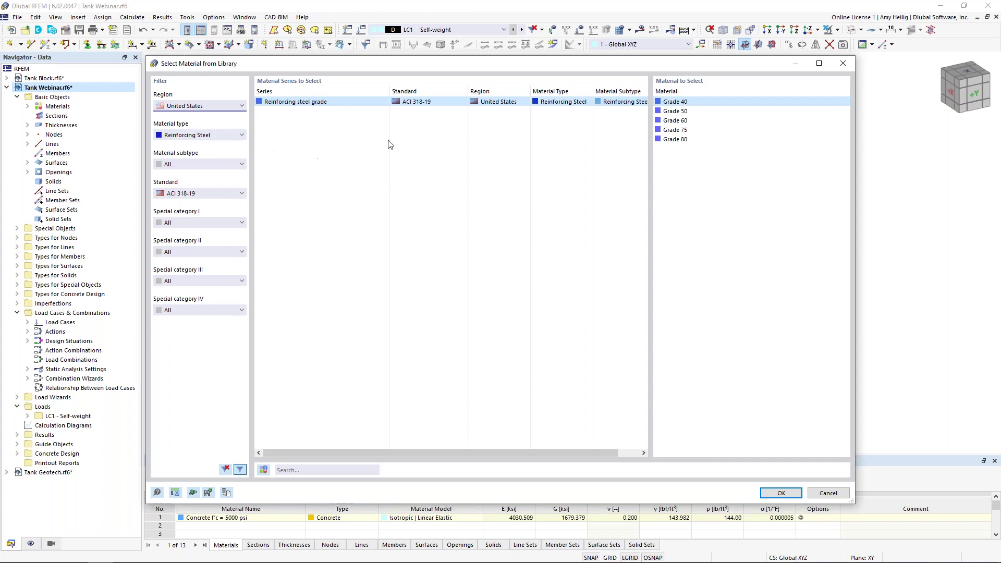
click(672, 122)
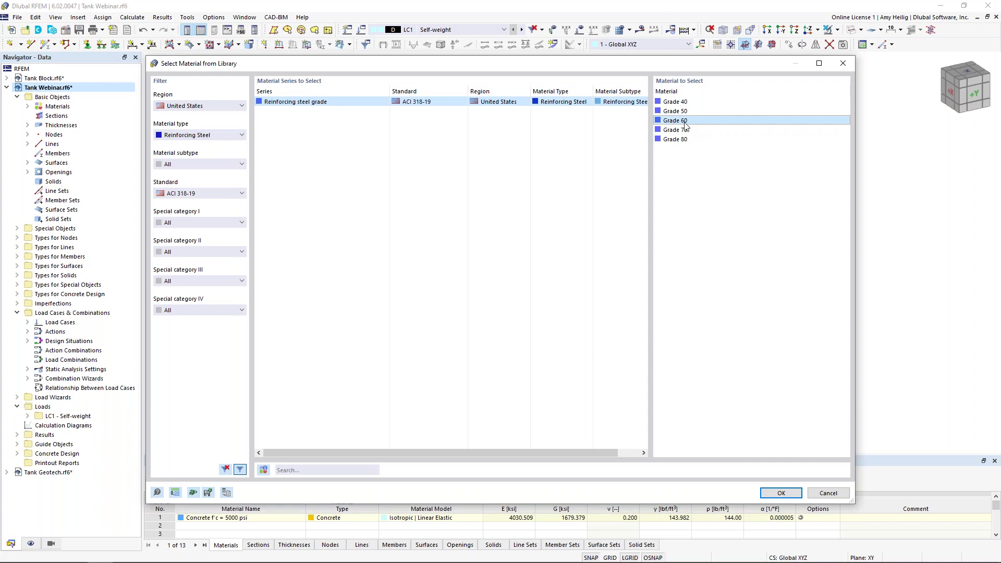
click(780, 493)
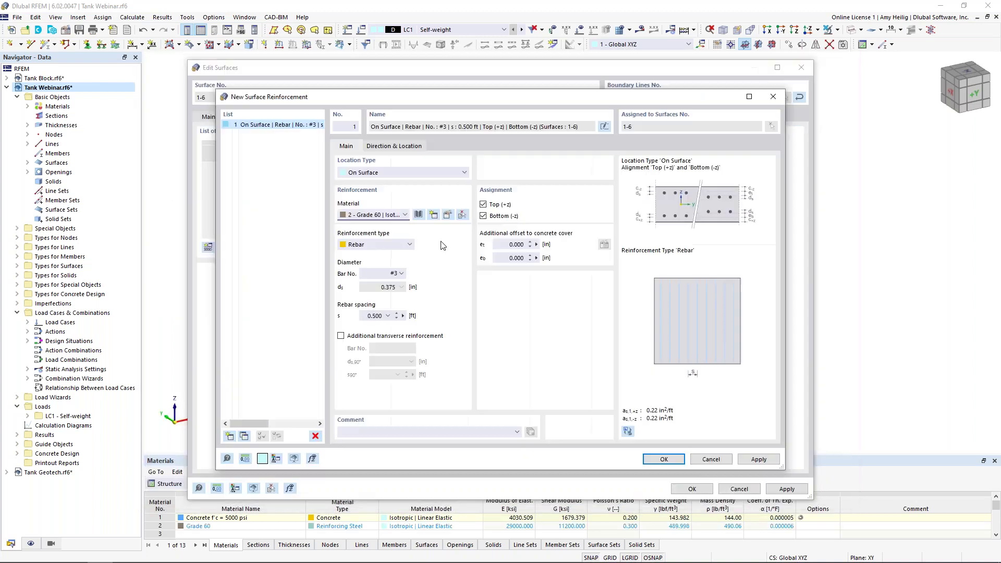
Define the surface reinforcement as Rebar type with #7 bars at 0.500 ft spacing.
click(410, 245)
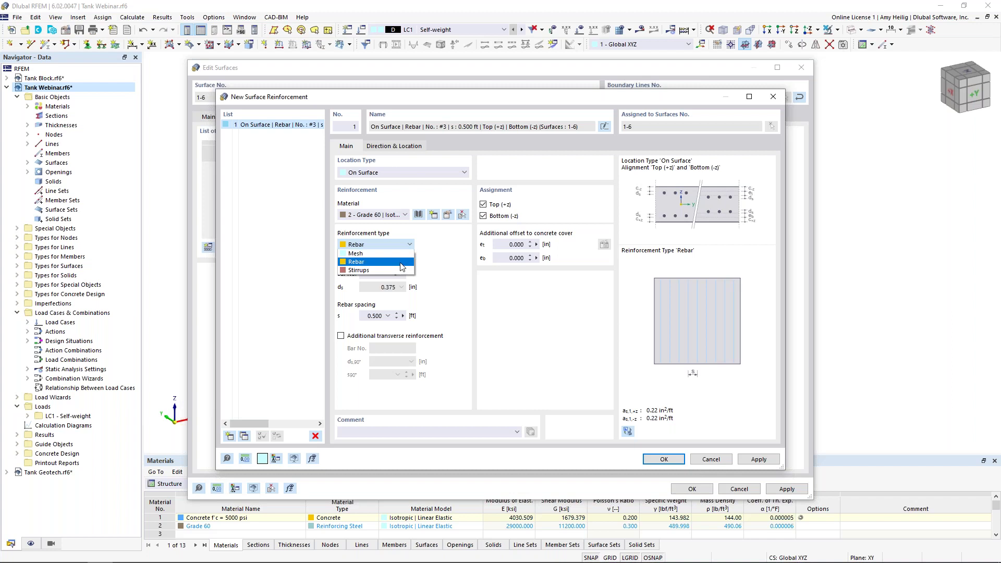
click(437, 266)
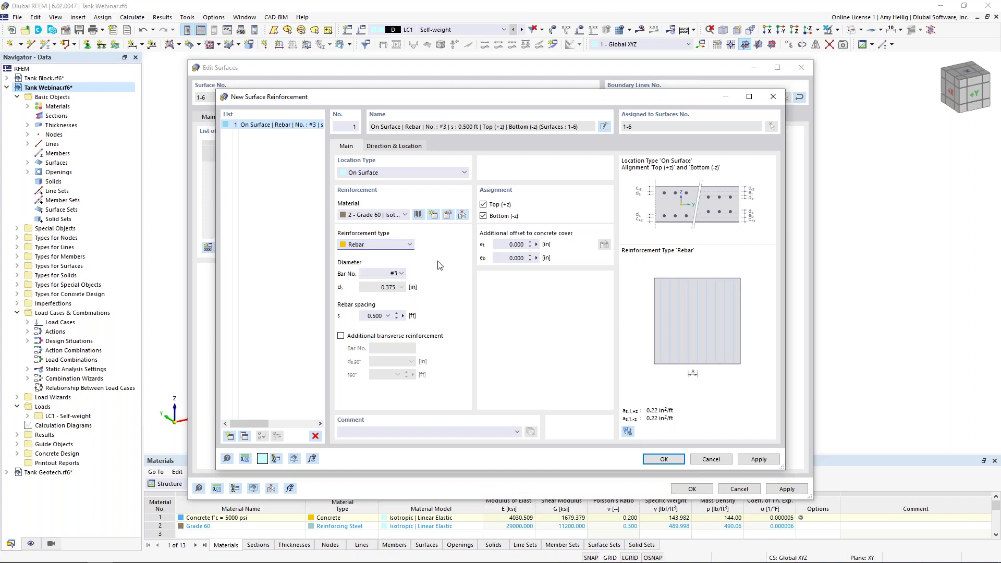
click(401, 274)
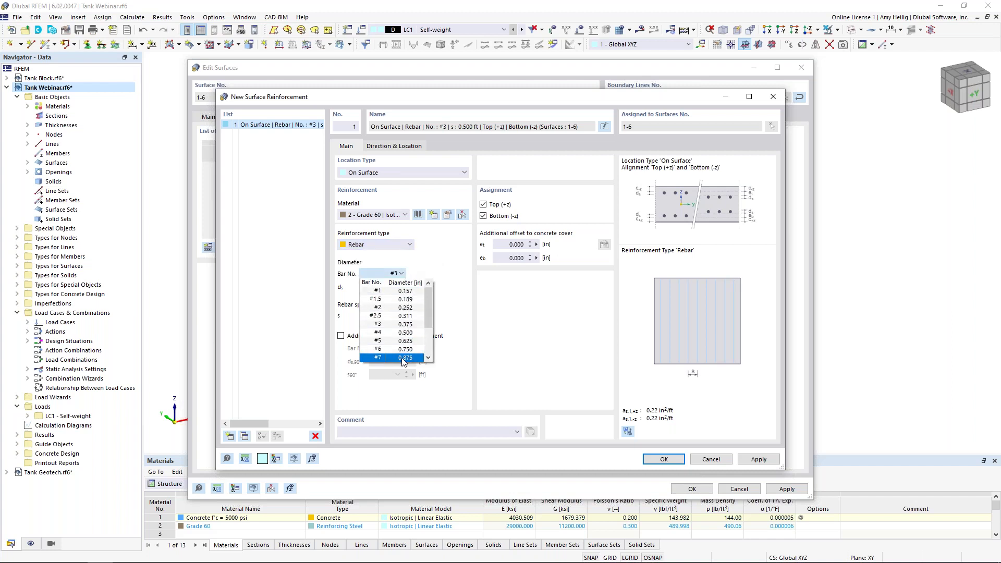
click(404, 357)
double_click(393, 316)
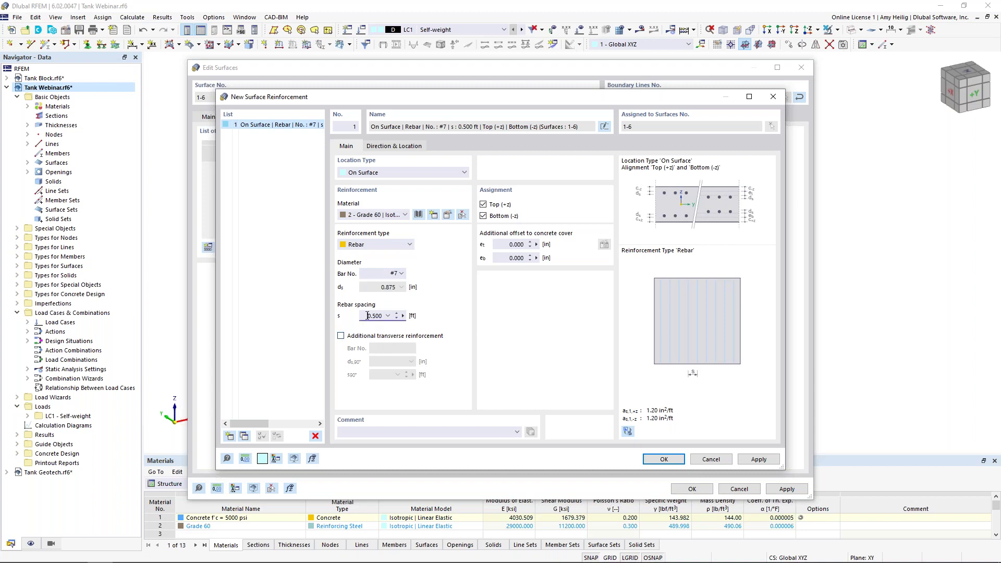
click(367, 316)
Add transverse reinforcement with #7 bars at 0.500 ft spacing and accept the surface reinforcement.
click(341, 336)
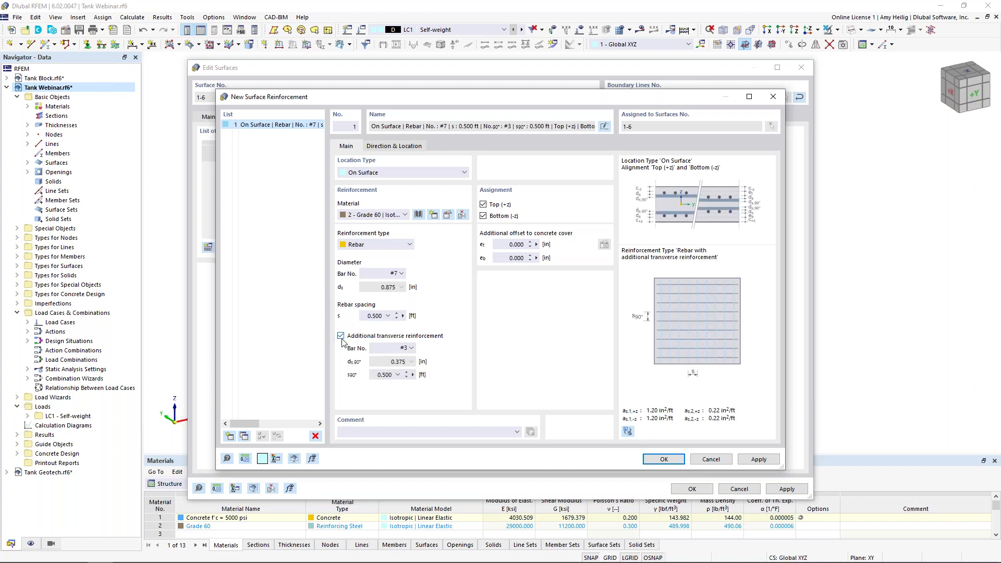
click(396, 348)
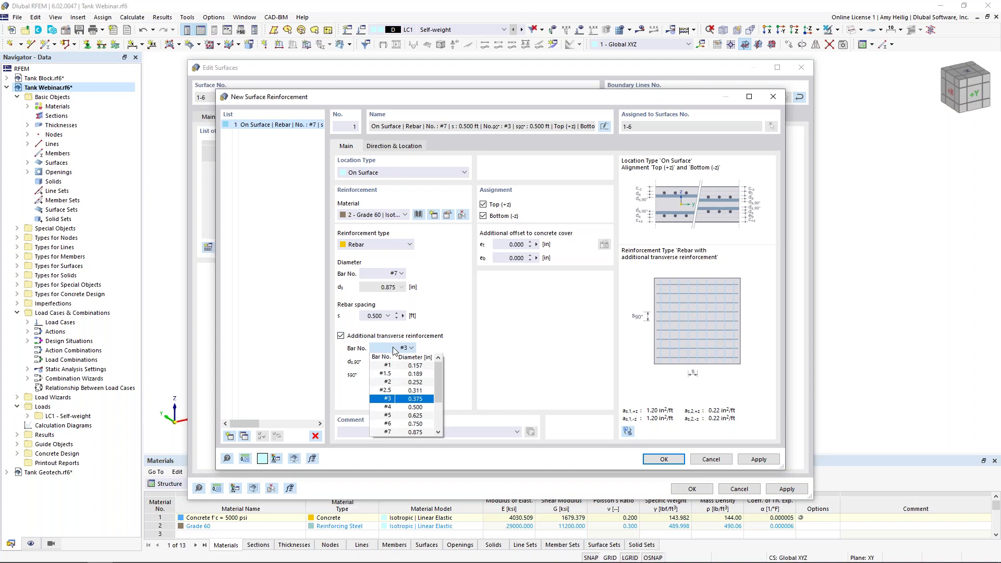
click(413, 433)
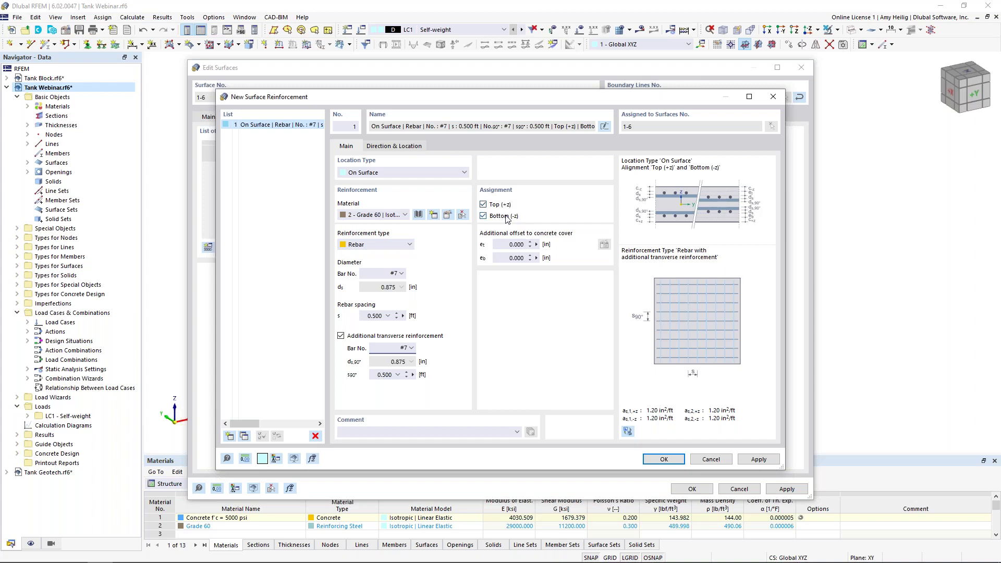
click(664, 459)
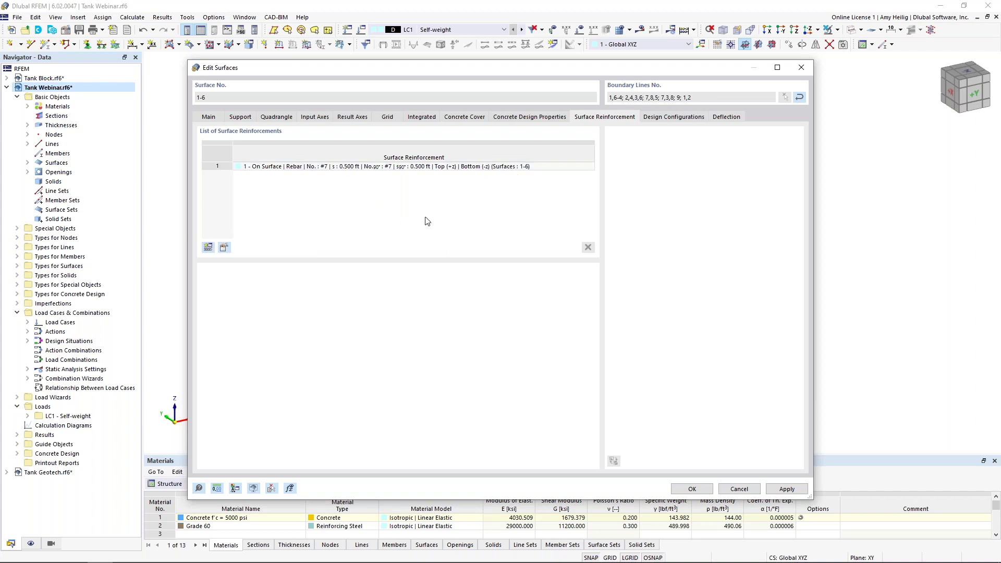
Examine the design parameters of the default strength configuration assigned to the surfaces.
click(657, 119)
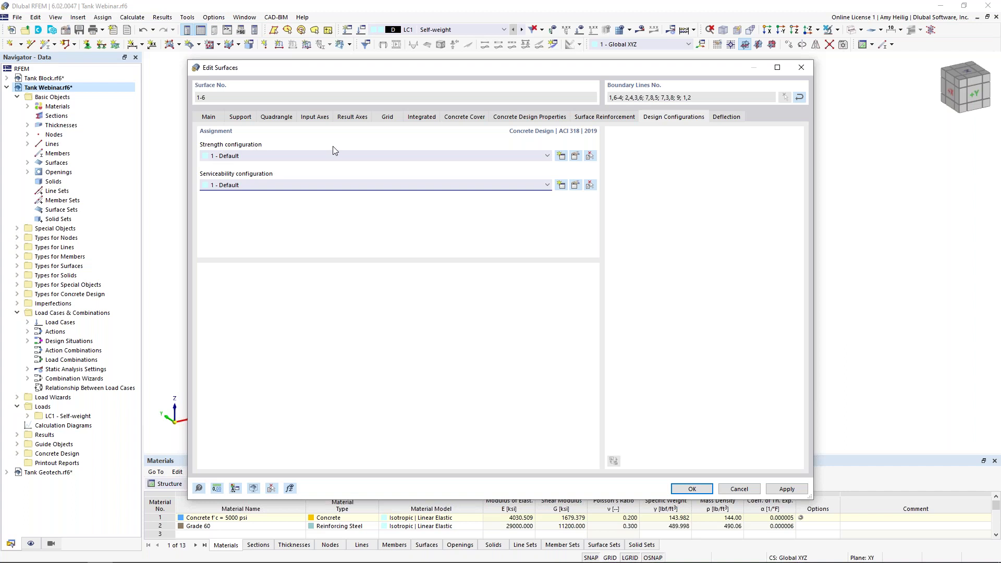
click(575, 155)
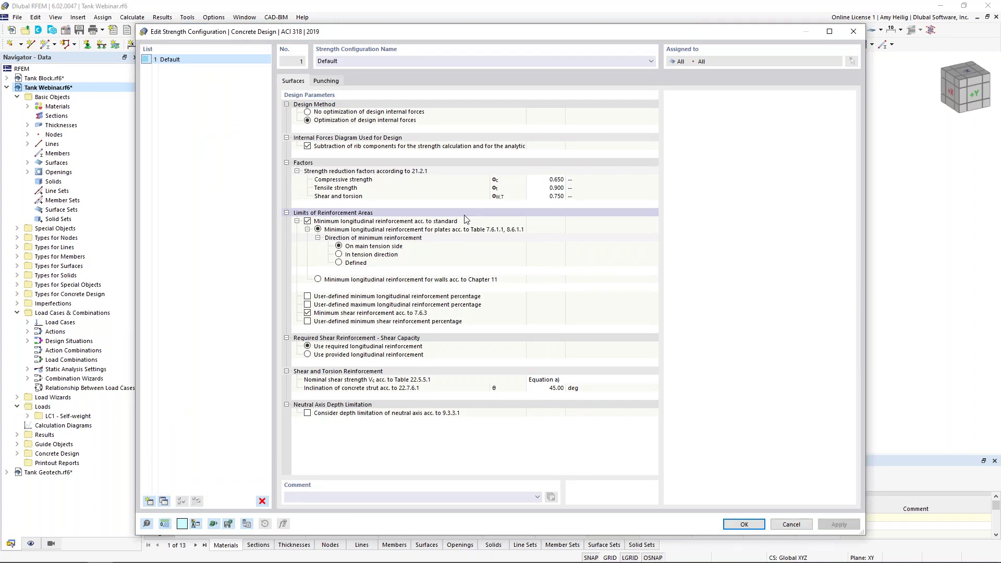
click(791, 524)
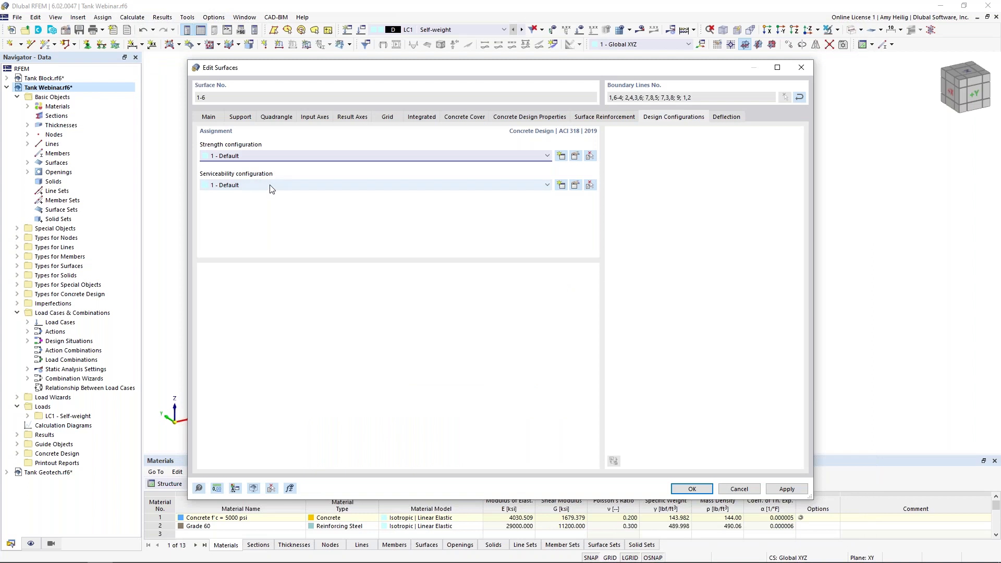
In the default serviceability configuration, set the top and bottom crack width limits to 0.004, use in water-retaining structures.
click(576, 186)
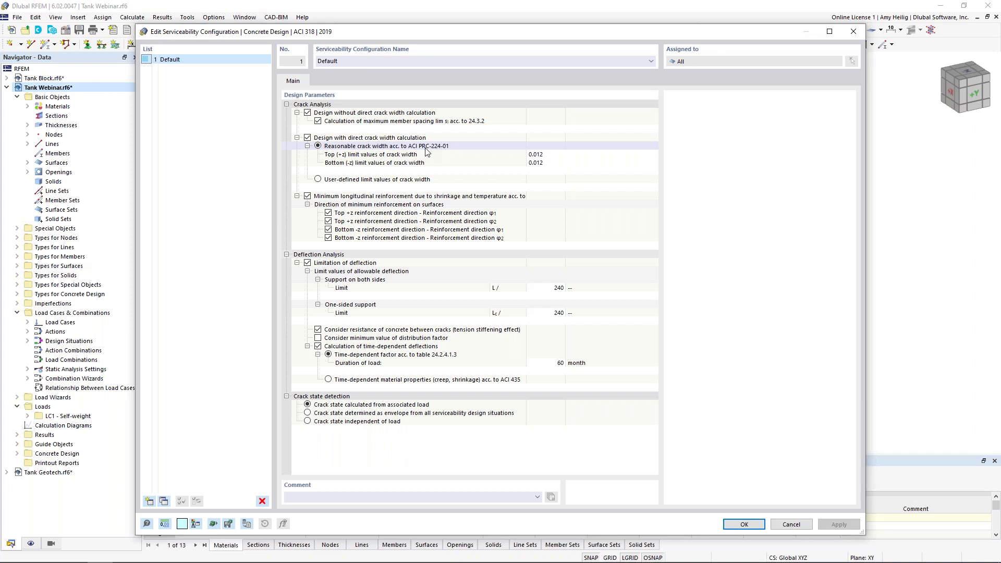
click(574, 154)
click(652, 154)
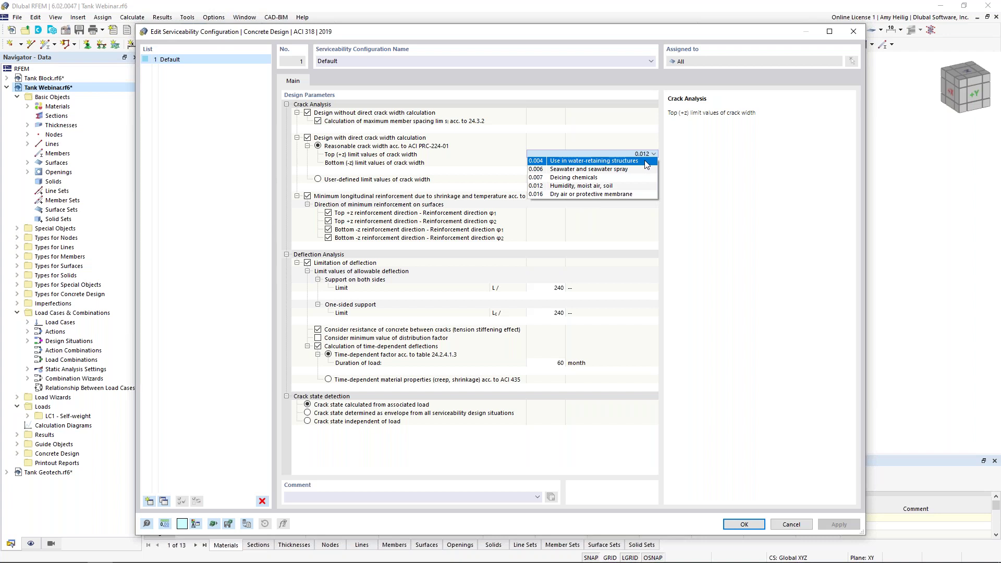
click(647, 161)
click(645, 163)
click(643, 163)
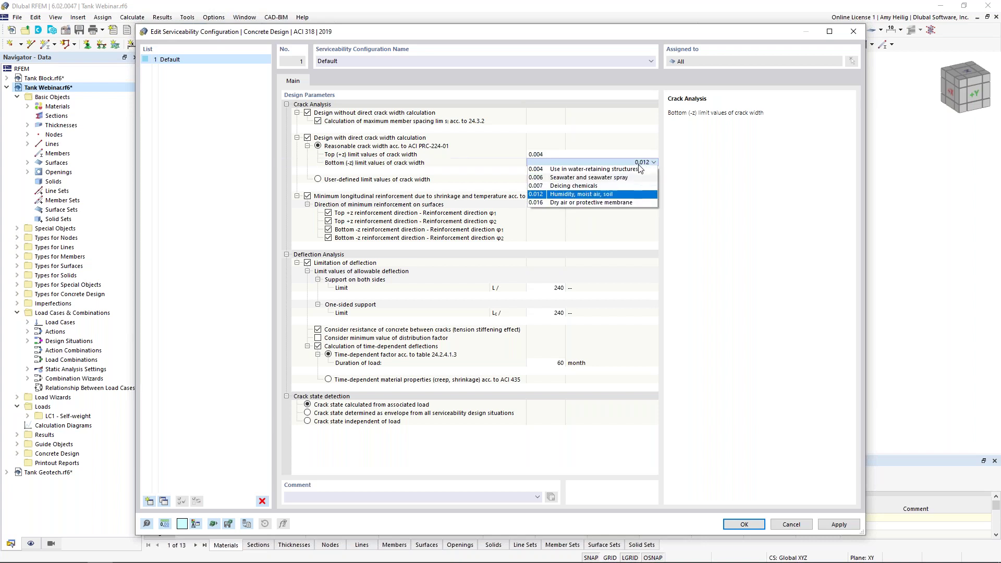
click(638, 172)
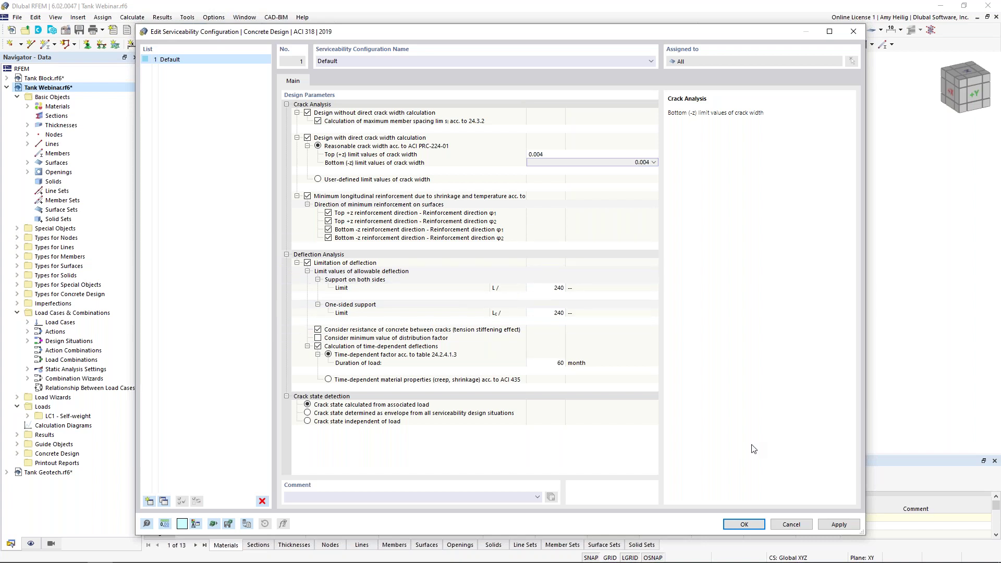
click(745, 524)
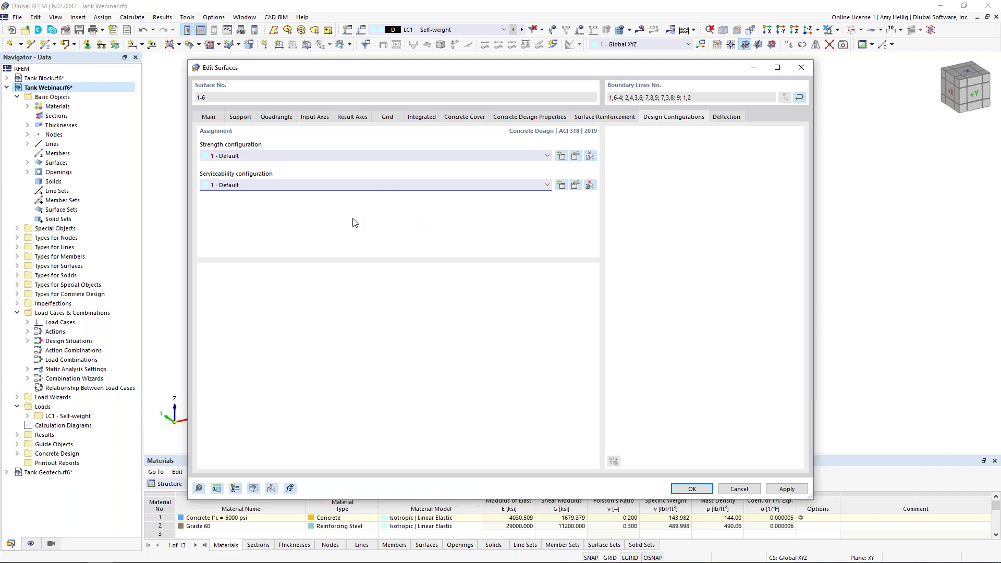
Review the deflection analysis surface types, keep Double-supported for surfaces 1-6, and accept the surface edits.
click(726, 118)
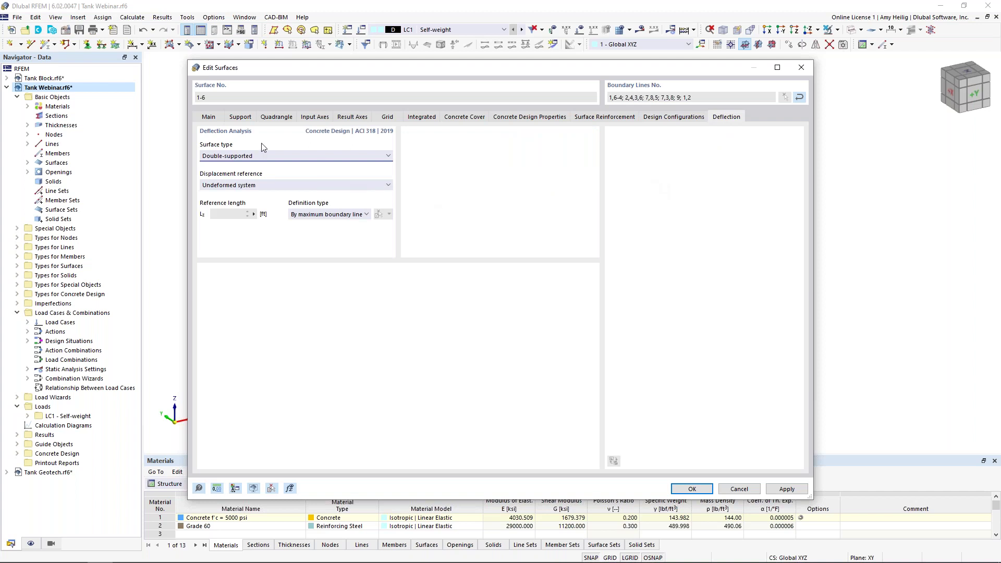
click(246, 157)
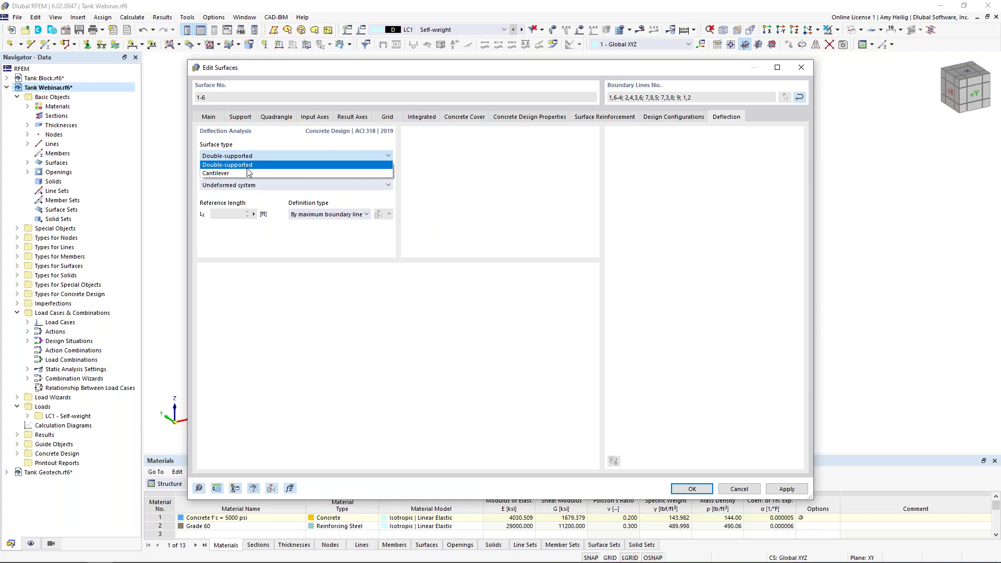
click(461, 208)
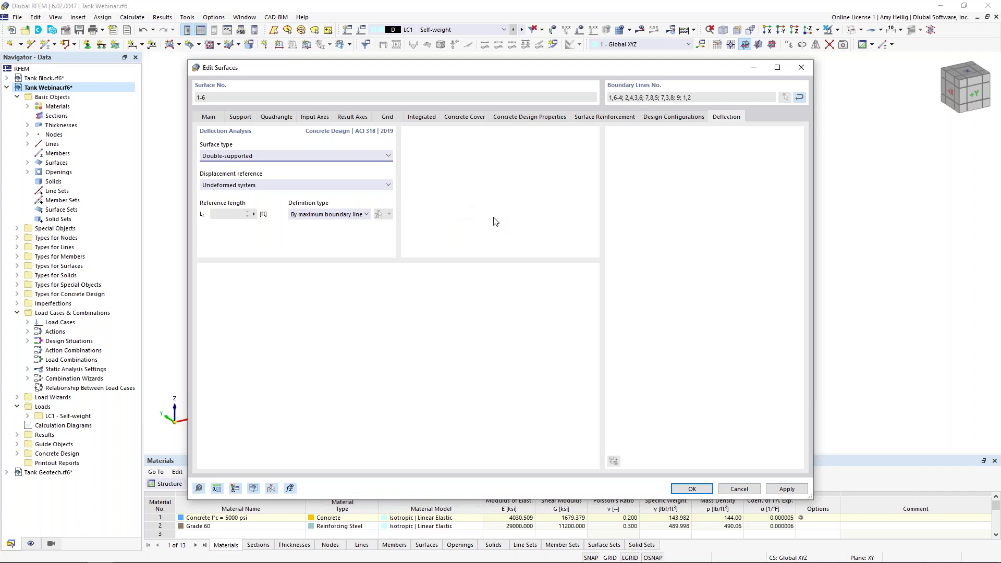
click(705, 493)
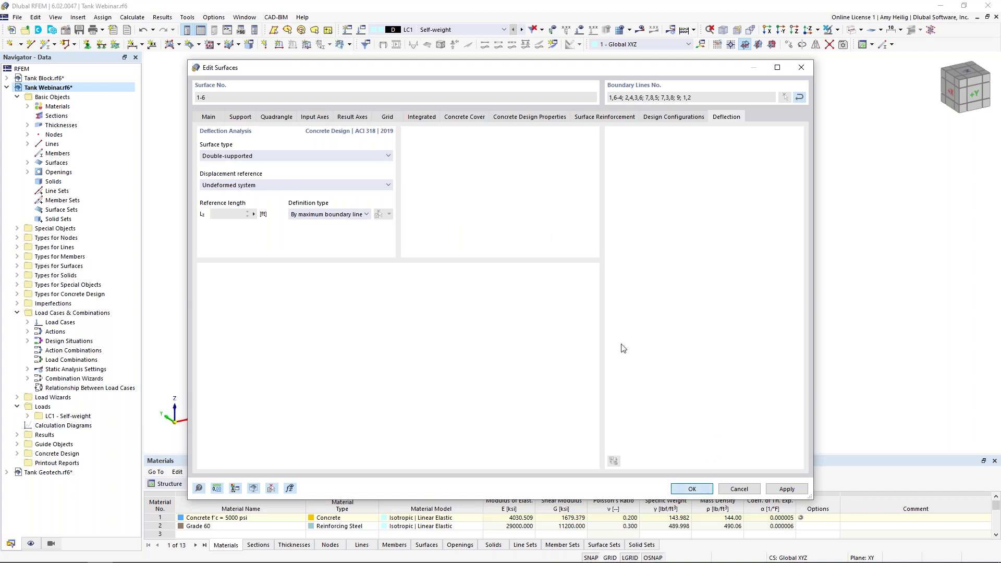
Inspect the reinforcement in the tank model, hide the surface reinforcements from the display, and save the model.
click(594, 402)
mouse_move(594, 403)
ctrl+middle_down()
mouse_move(590, 375)
mouse_move(595, 397)
ctrl+middle_up()
scroll(306, 198, up, 6)
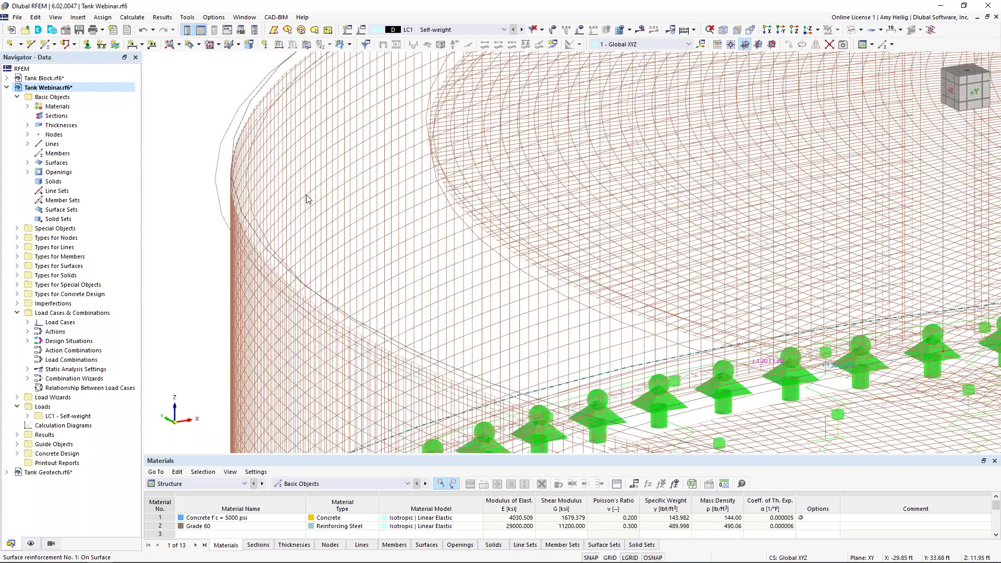
scroll(306, 198, down, 6)
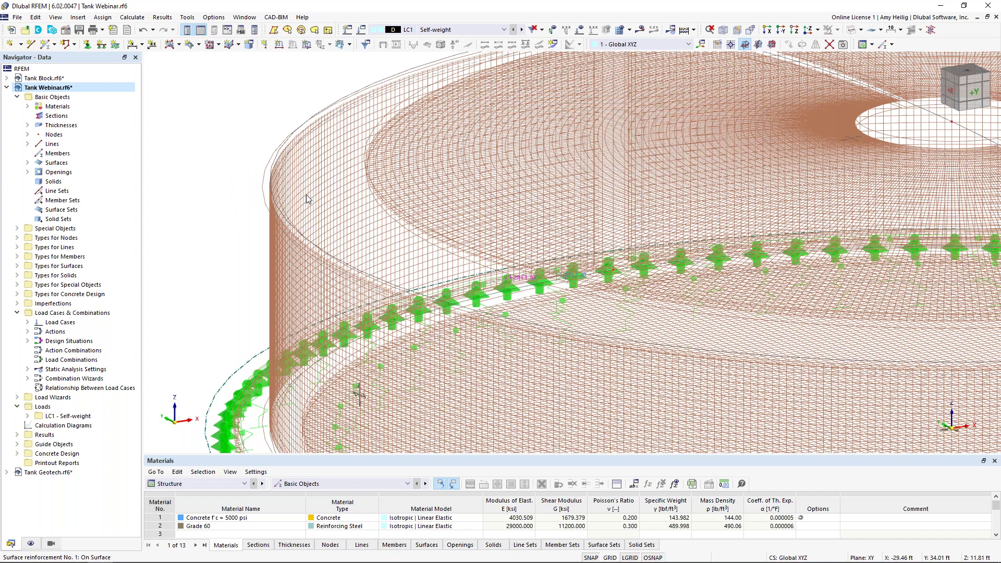
scroll(306, 199, down, 6)
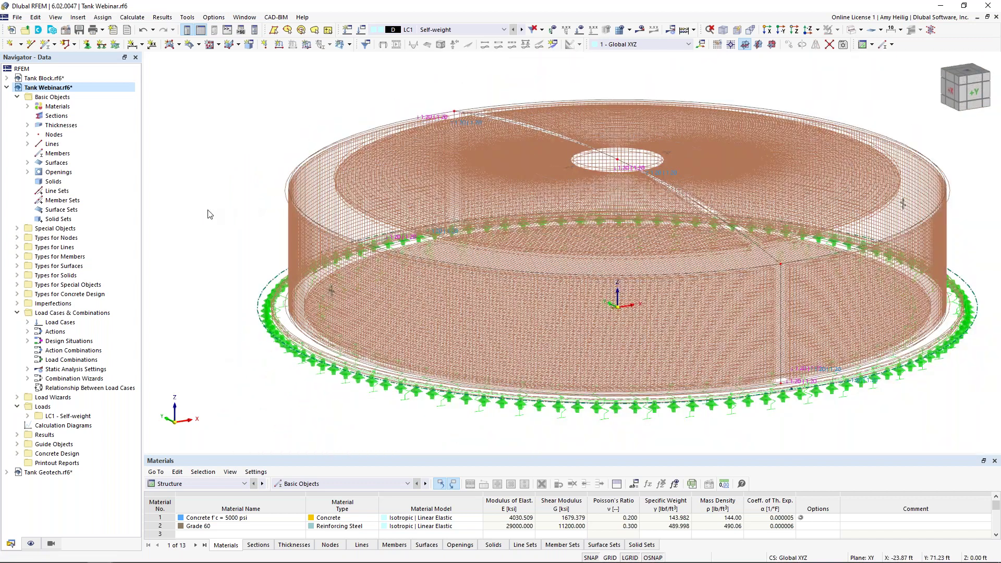
click(30, 544)
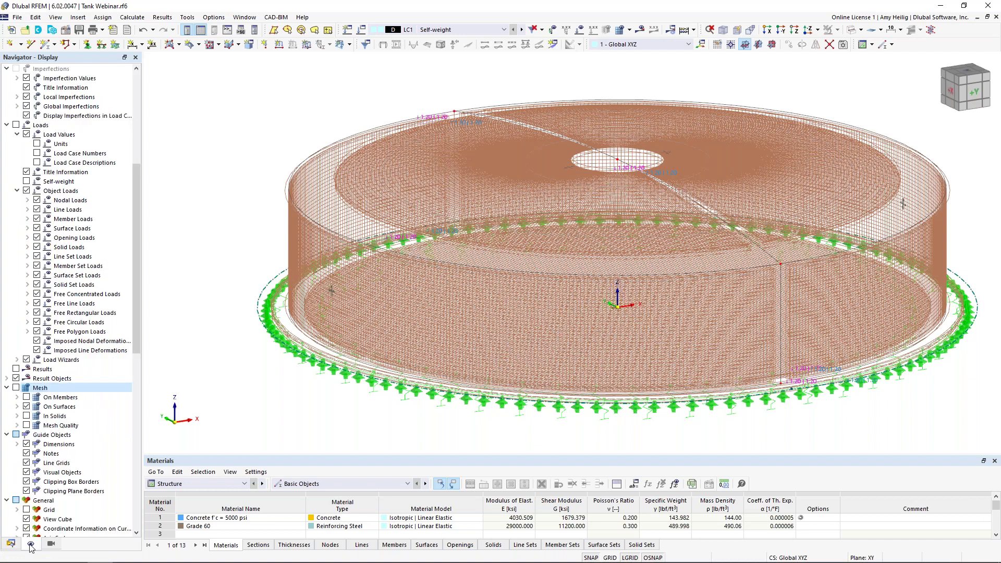
scroll(73, 250, up, 8)
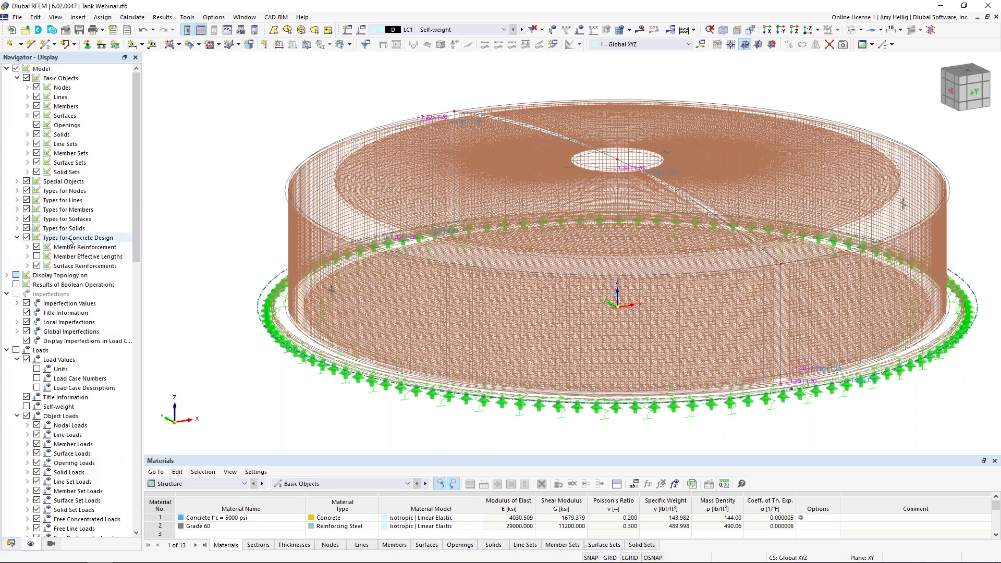
click(37, 266)
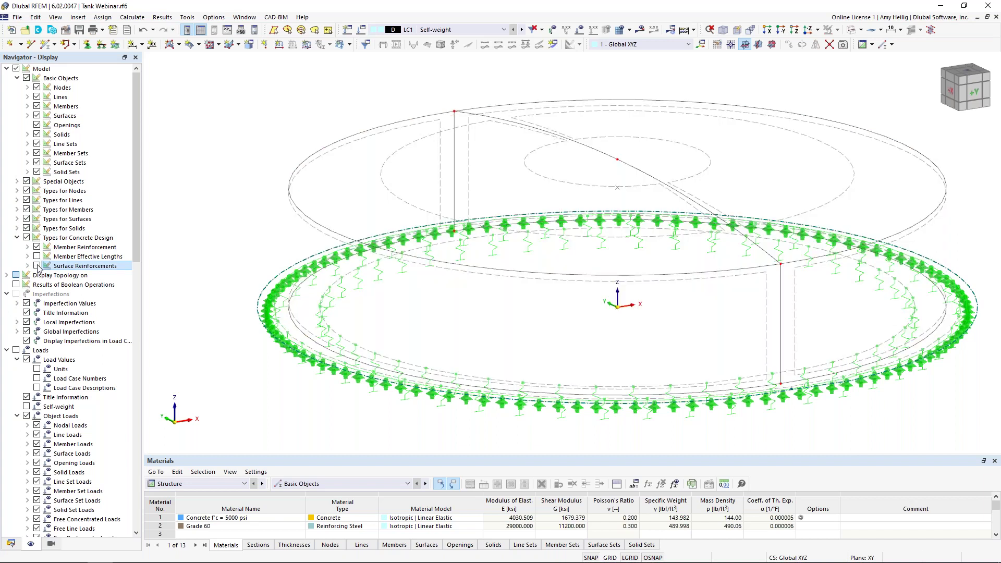
click(11, 543)
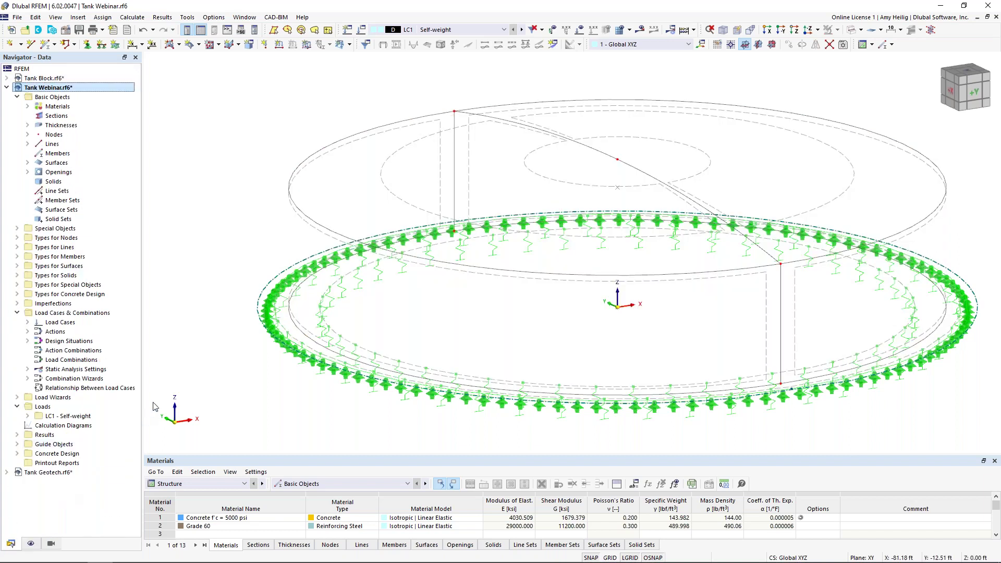
click(79, 30)
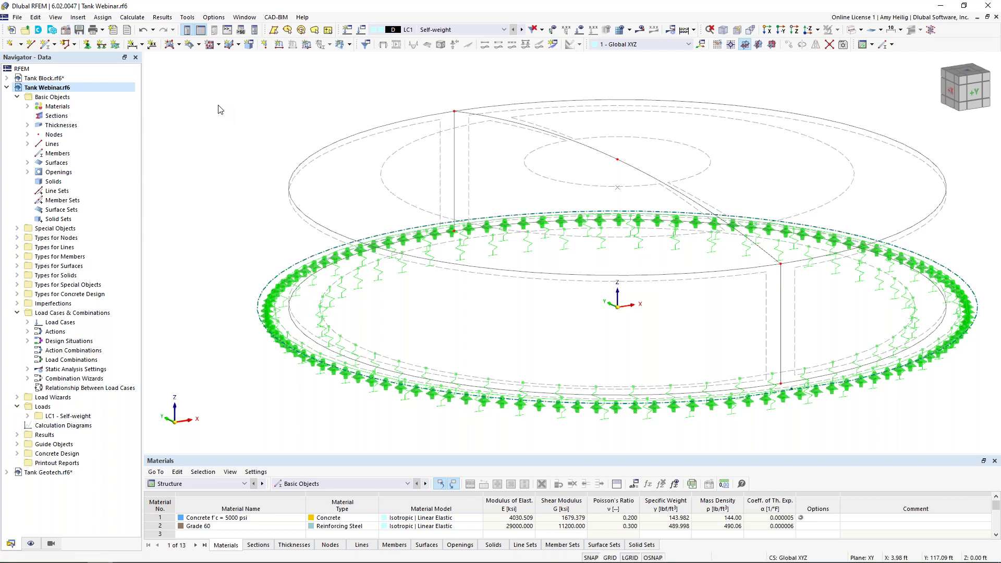
Rename load case LC1 as Dead, keeping its action category as Dead load.
click(364, 31)
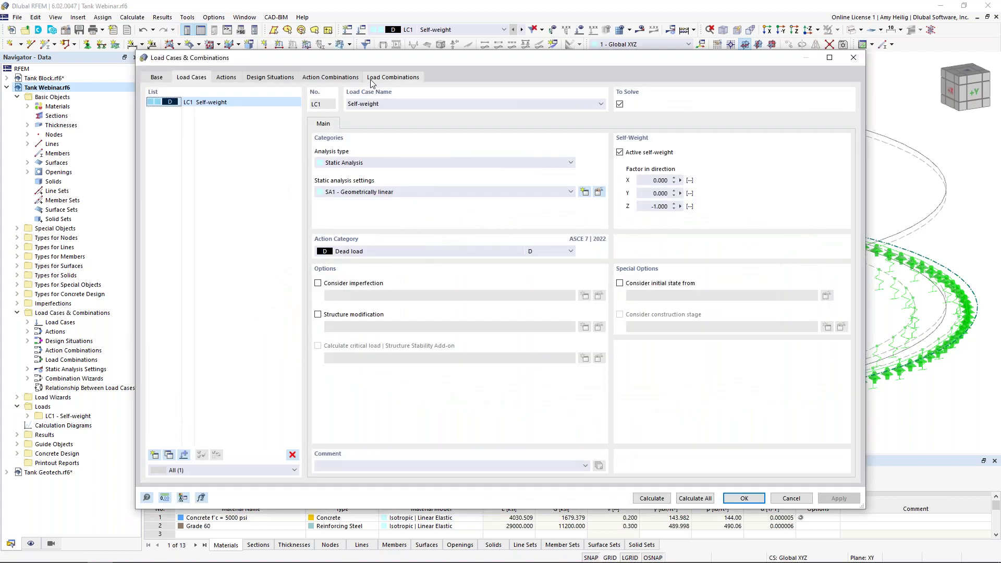
double_click(388, 104)
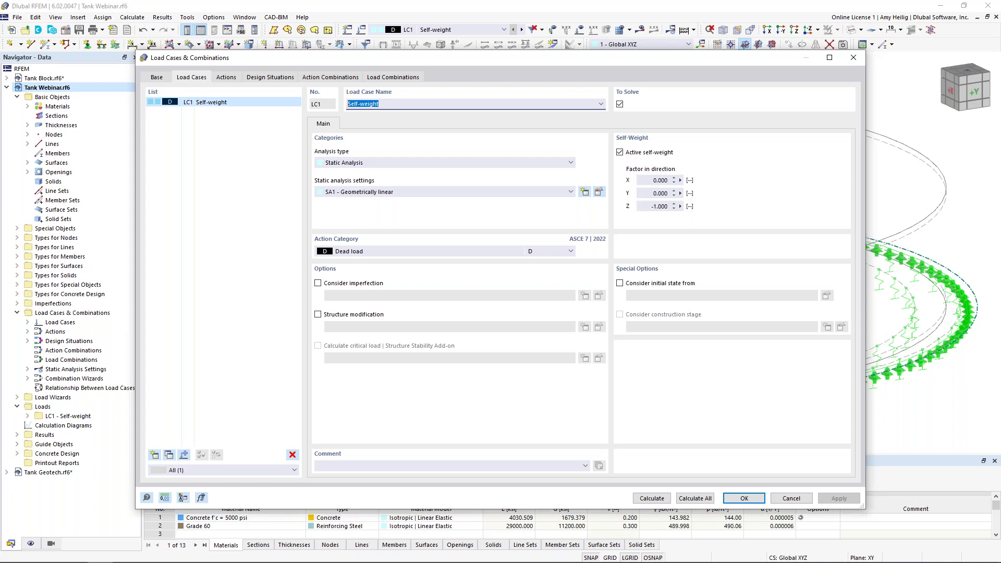
text(Dead)
click(423, 251)
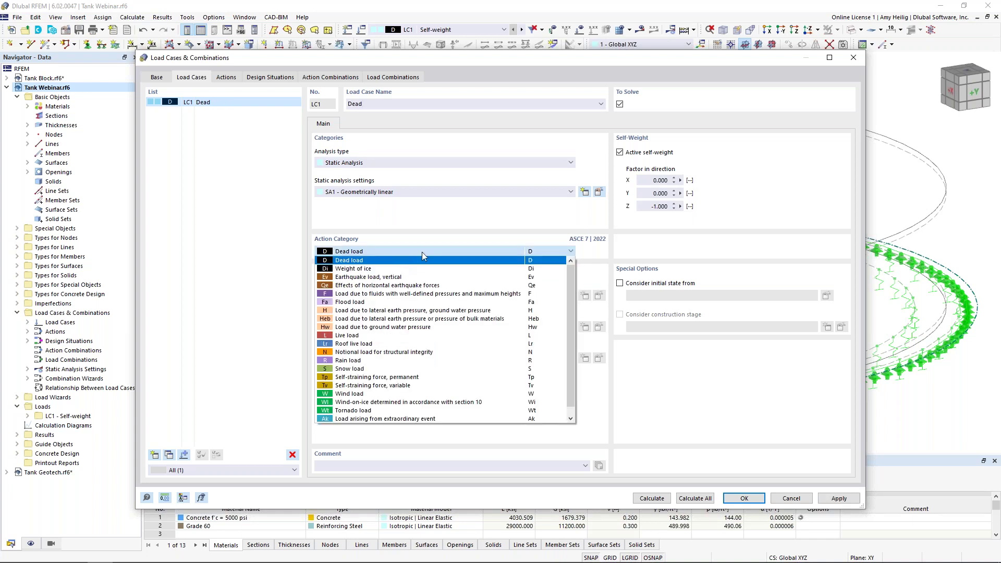
click(422, 253)
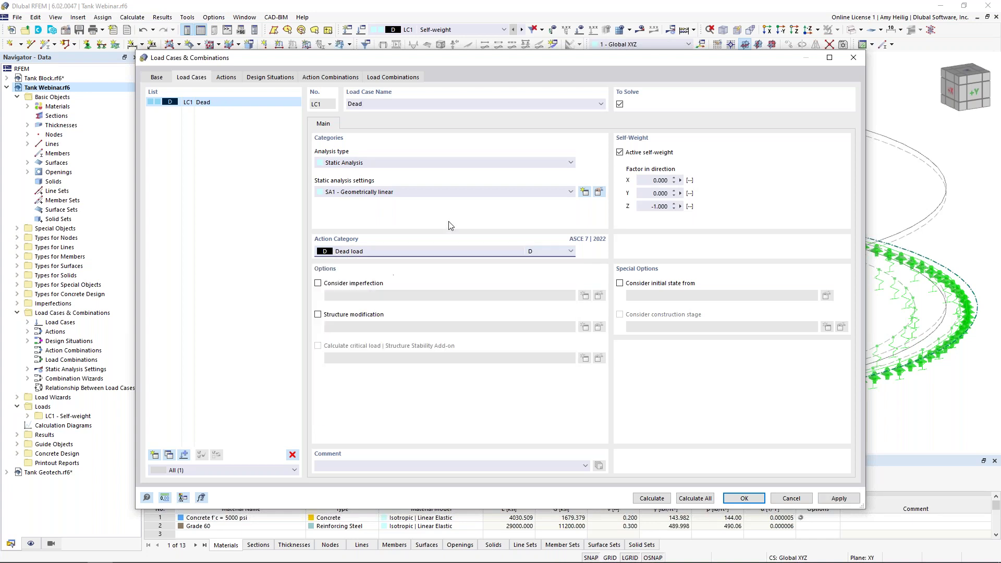
Check the standard group options for load case classification and the combination wizard, leaving ASCE 7 selected.
click(156, 77)
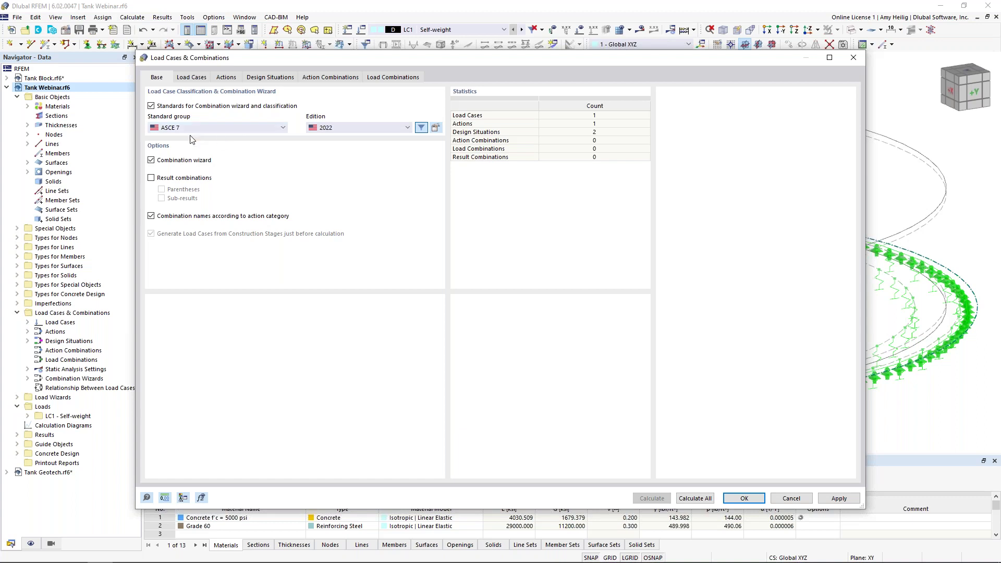
click(244, 129)
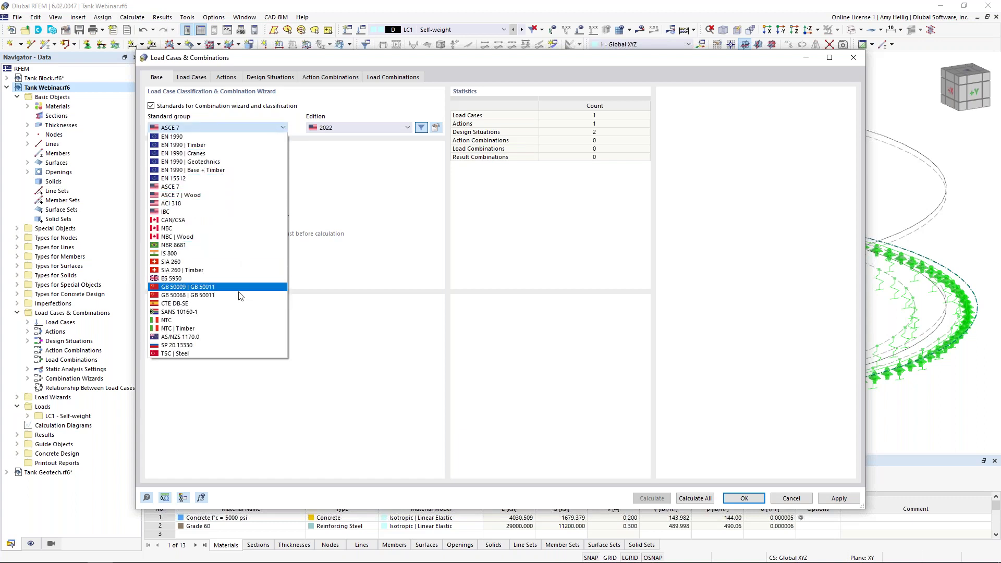
click(343, 196)
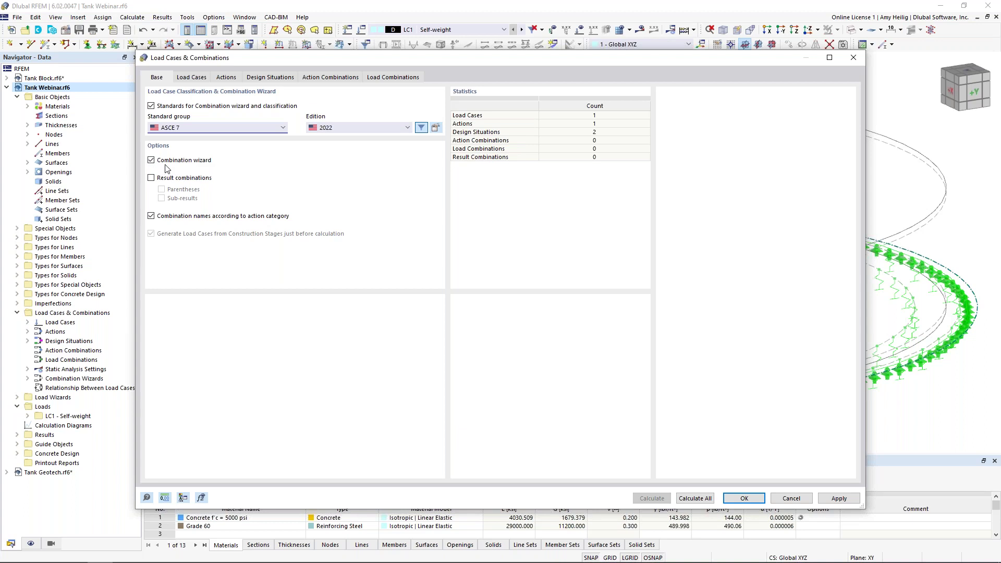
Add load case Fluid with the action category Load due to fluids with well-defined pressures and maximum heights, and accept the load cases.
click(193, 78)
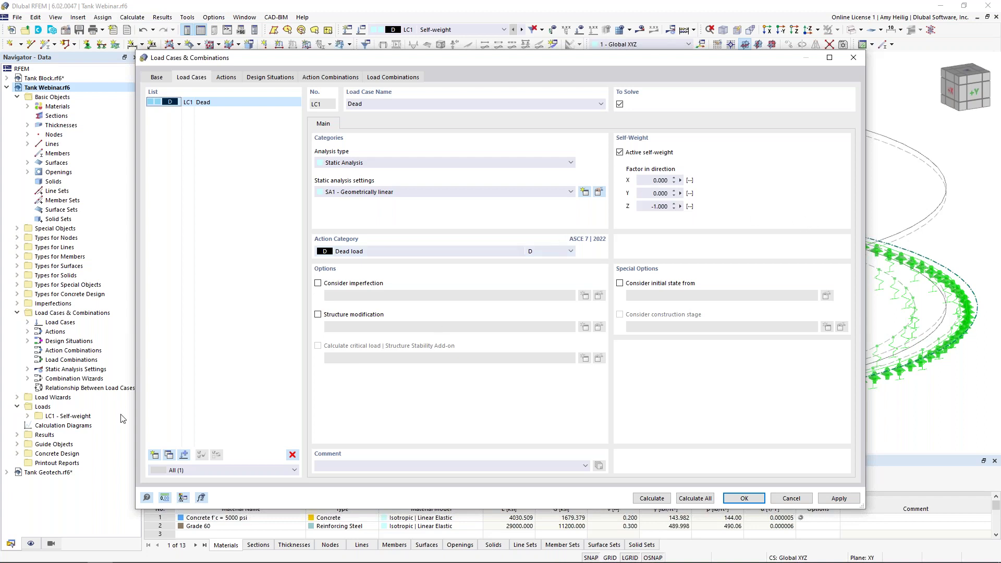
click(155, 456)
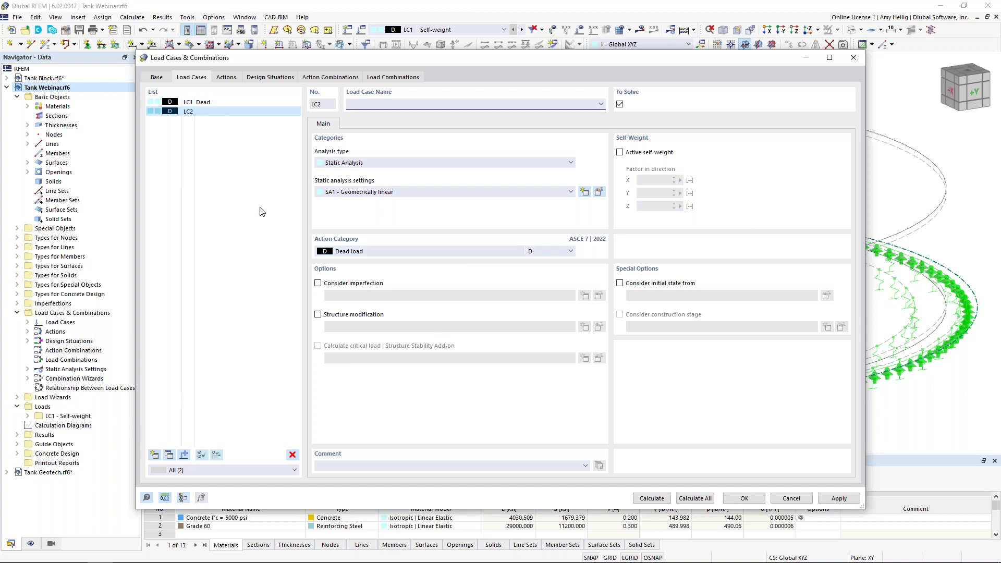
text(Fluid)
click(407, 251)
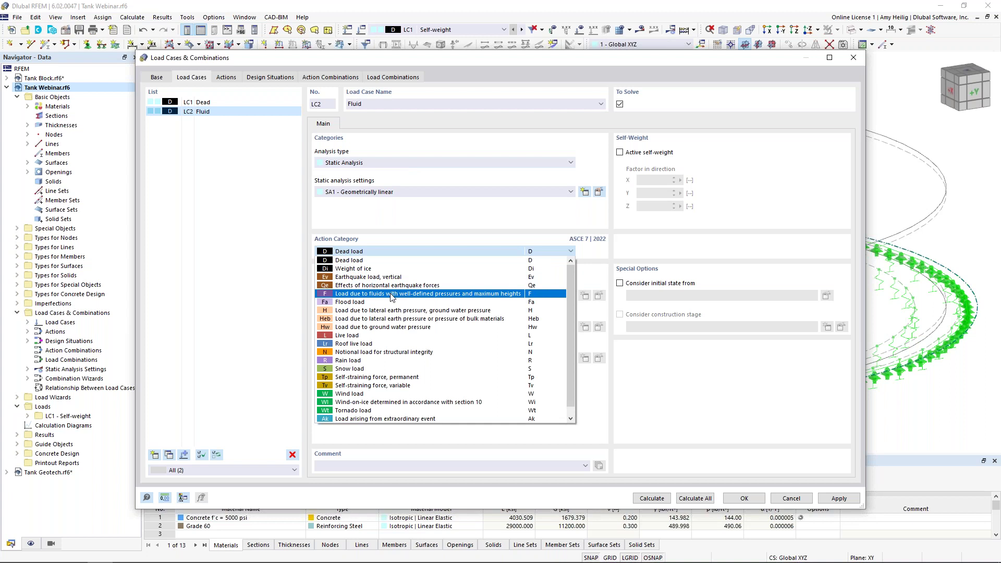
click(392, 294)
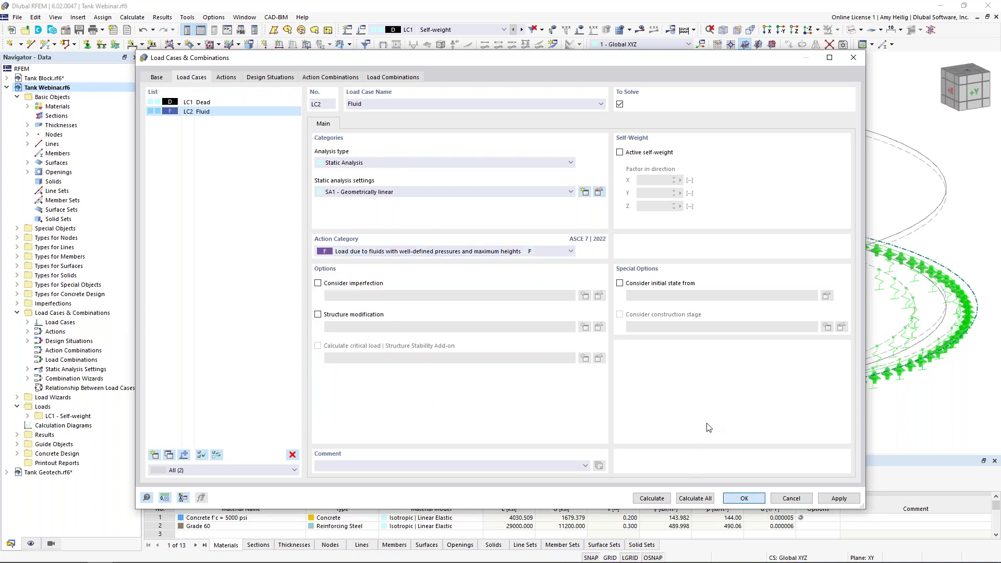
click(744, 499)
Start a new free rectangular load in the Fluid load case with XZ Plane projection and local z load direction.
middle_drag(565, 286, 523, 292)
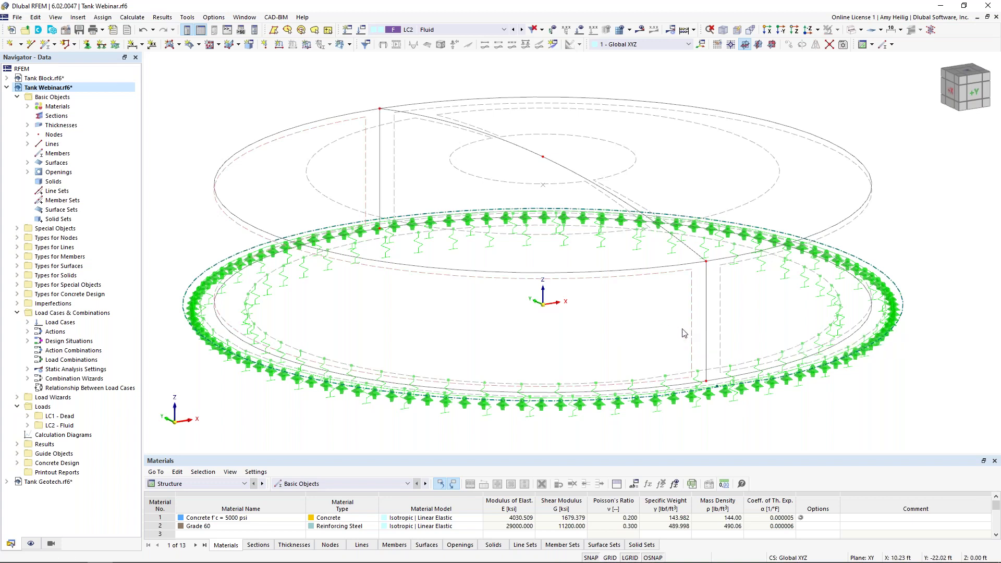
click(348, 44)
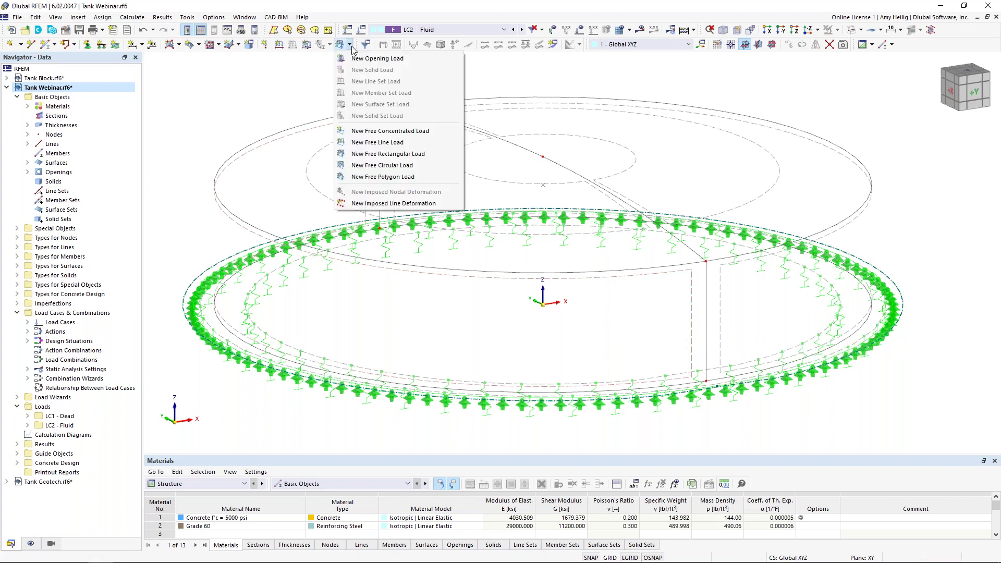
click(392, 155)
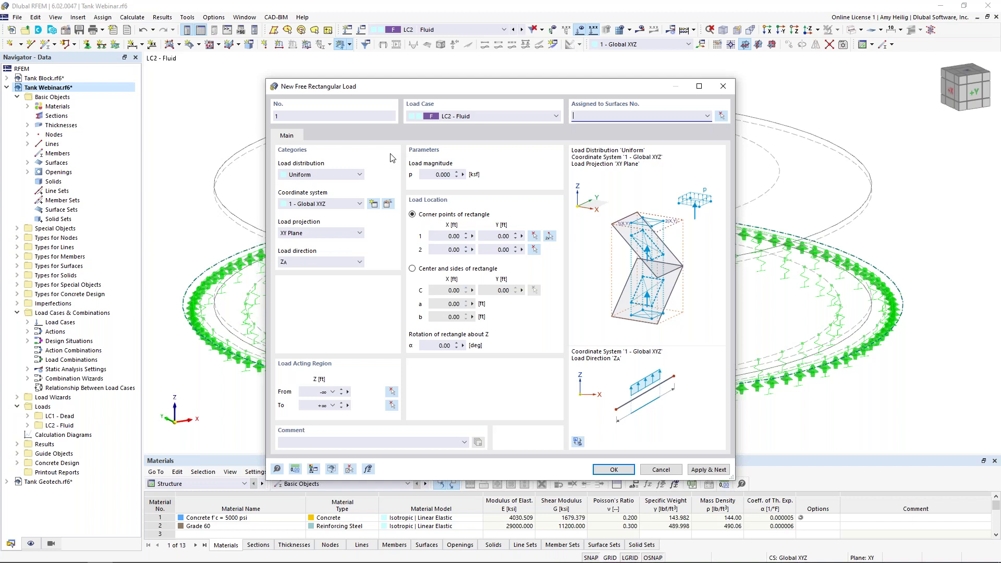
click(341, 233)
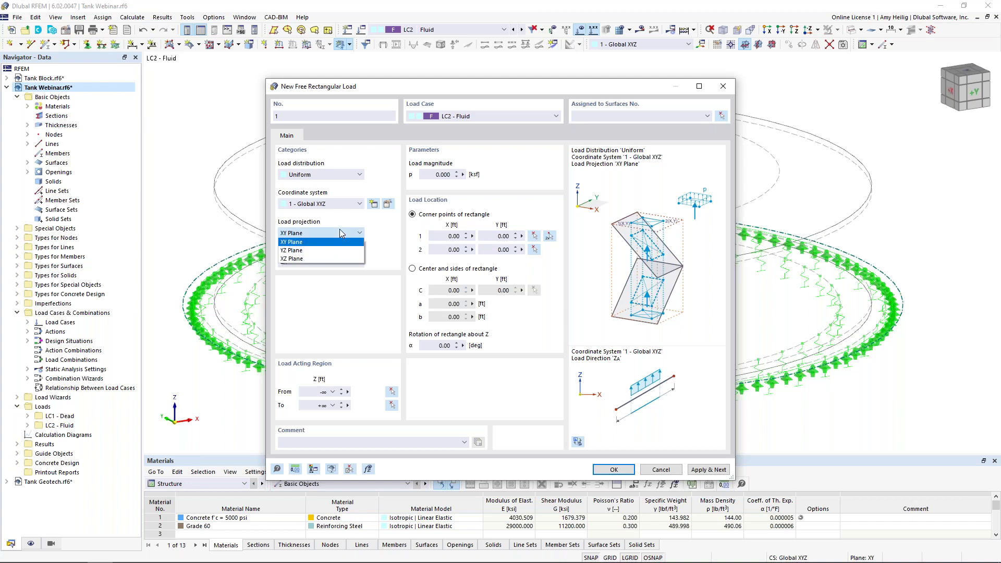
click(326, 259)
click(324, 262)
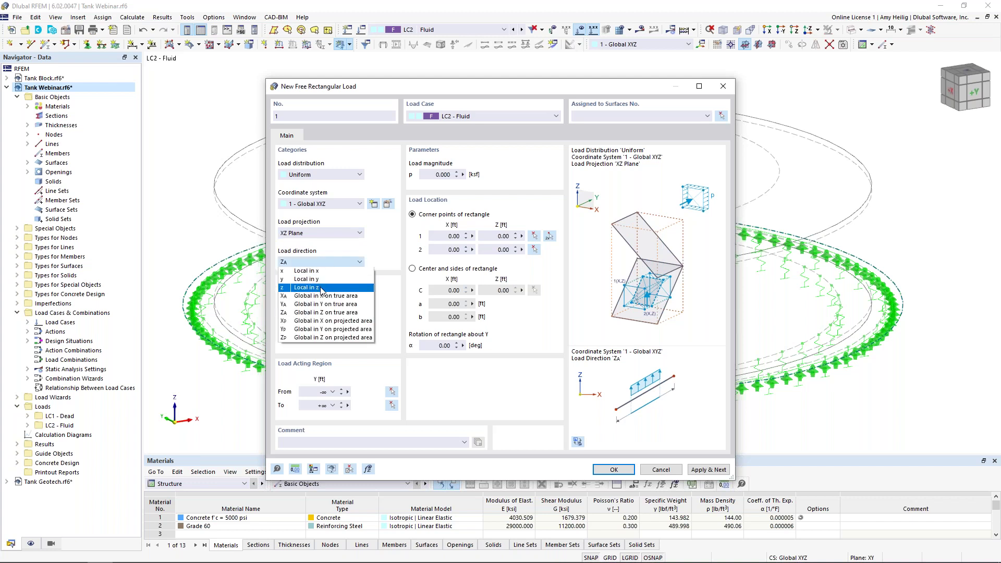
click(321, 291)
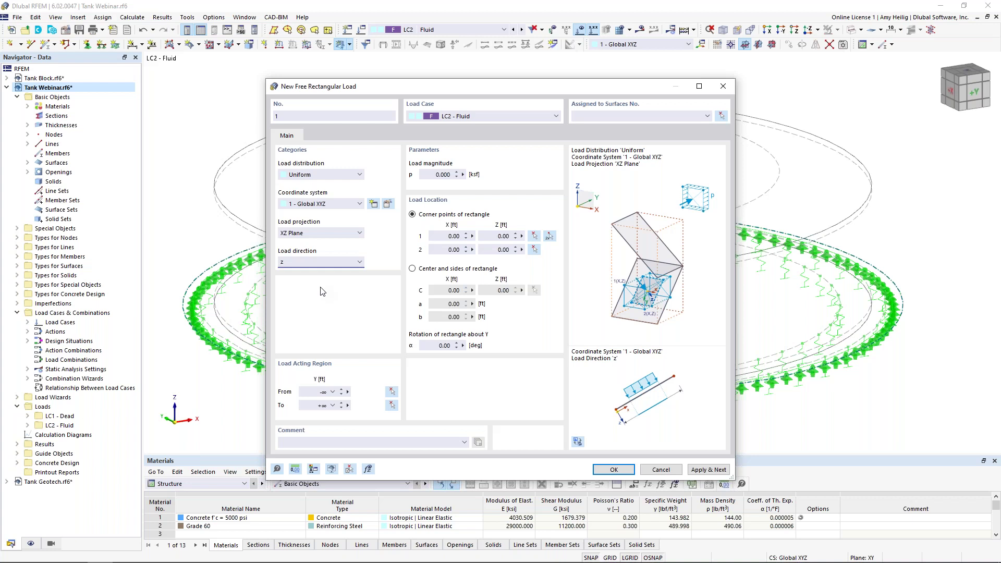
Set the load distribution to Linear in Z with load magnitude p1 of 0.94 ksf.
click(338, 177)
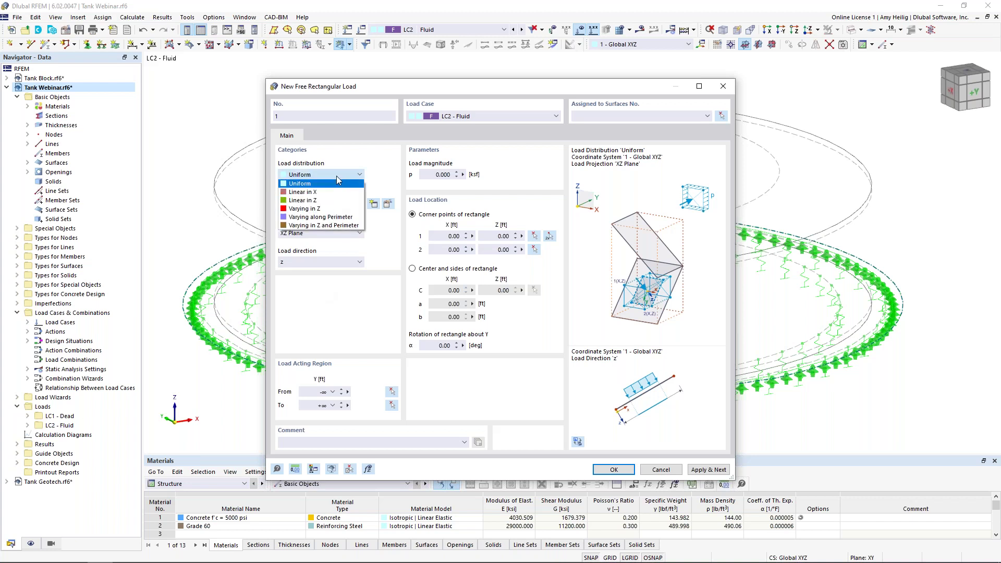
click(336, 200)
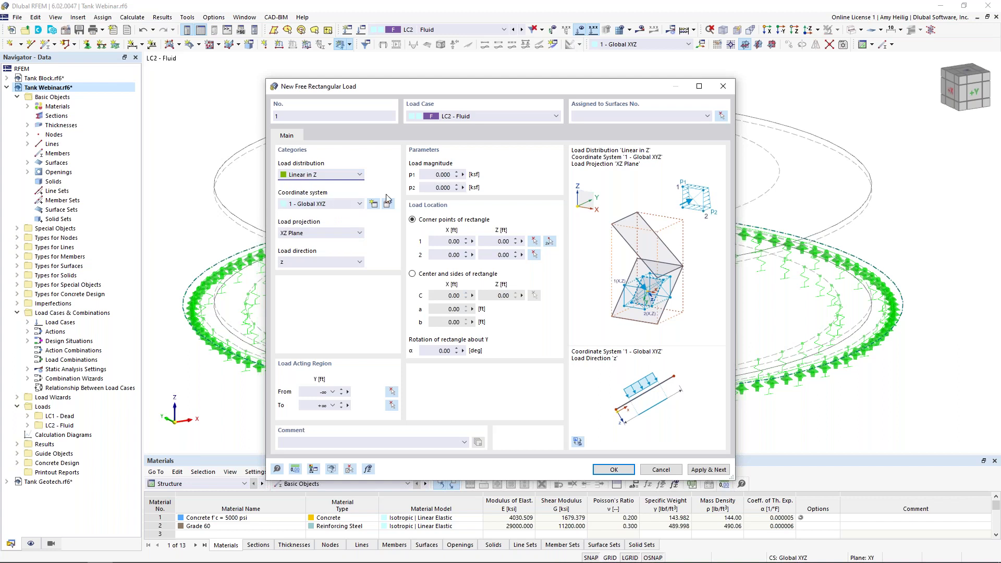
click(434, 175)
key(BackSpace)
text(0.94)
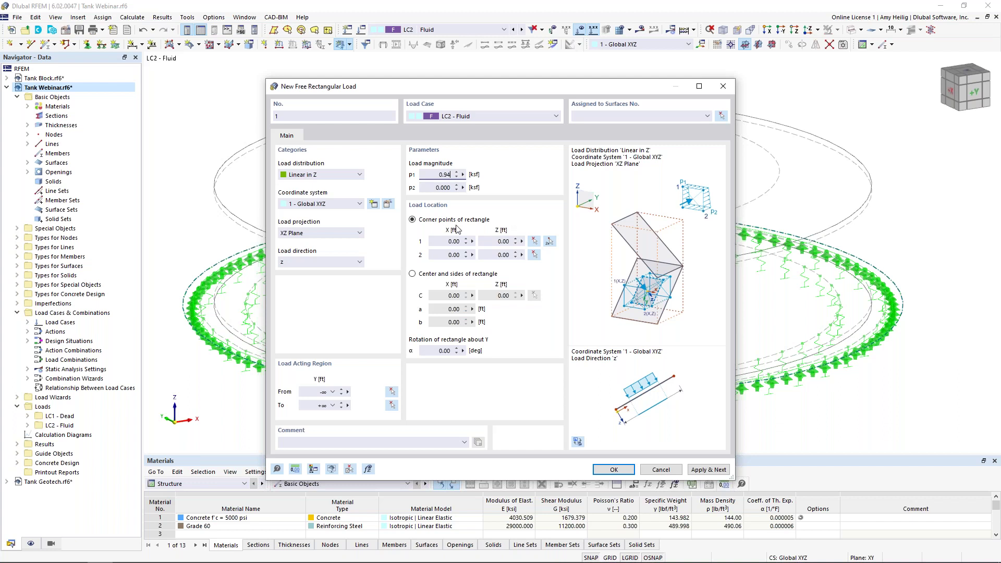
Place the load rectangle on an XZ work plane at the tank wall, with corners at X -45, Z 0 ft and X 45, Z 15 ft.
click(549, 242)
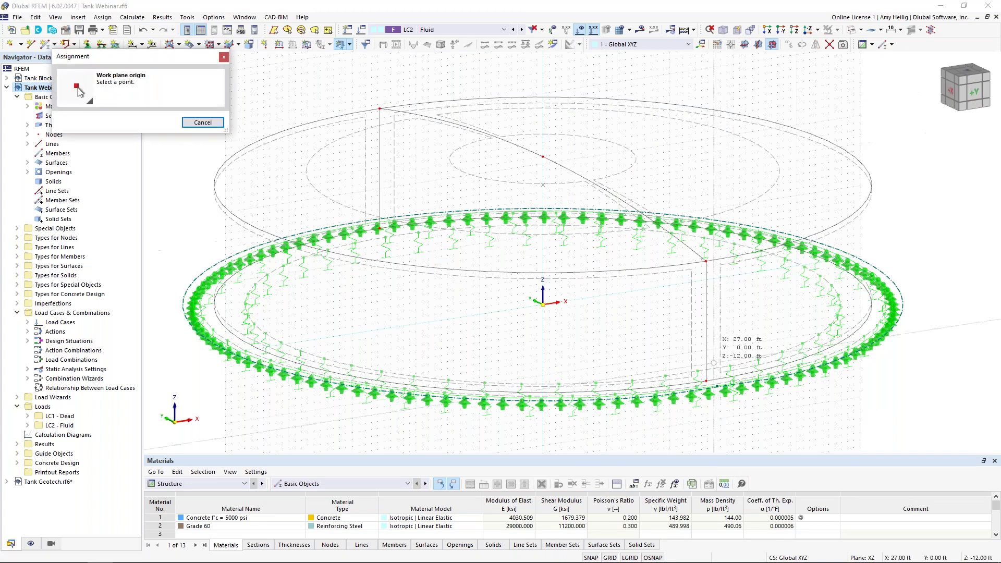
click(713, 377)
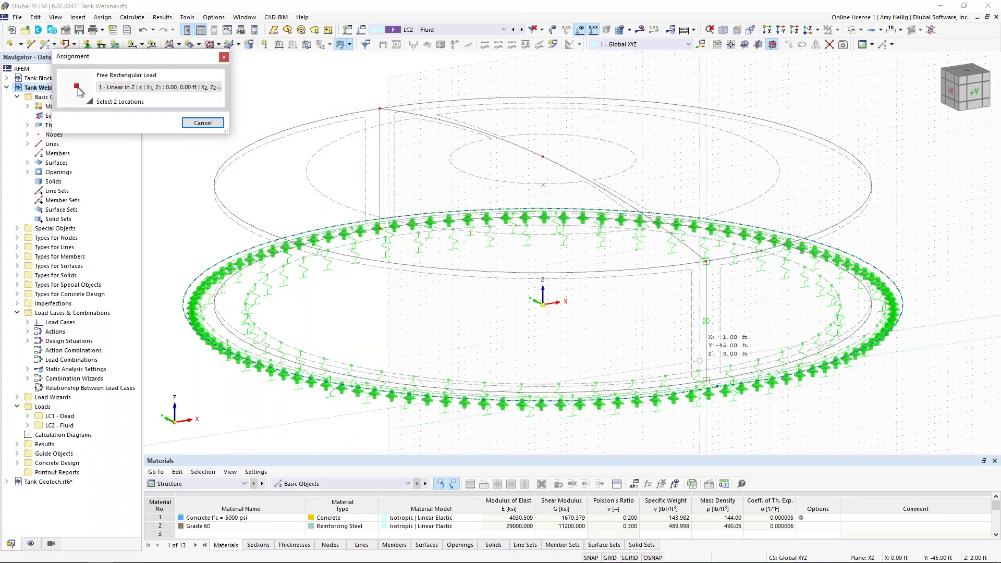
scroll(670, 314, down, 3)
mouse_move(671, 313)
ctrl+middle_down()
mouse_move(618, 237)
mouse_move(612, 223)
mouse_move(629, 218)
mouse_move(485, 230)
ctrl+middle_up()
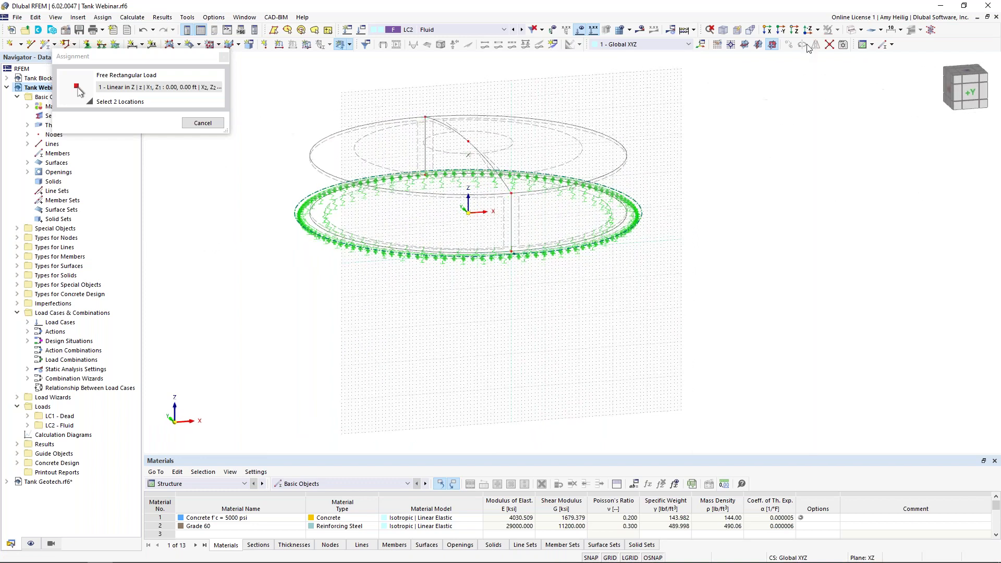
click(818, 31)
click(829, 52)
click(850, 30)
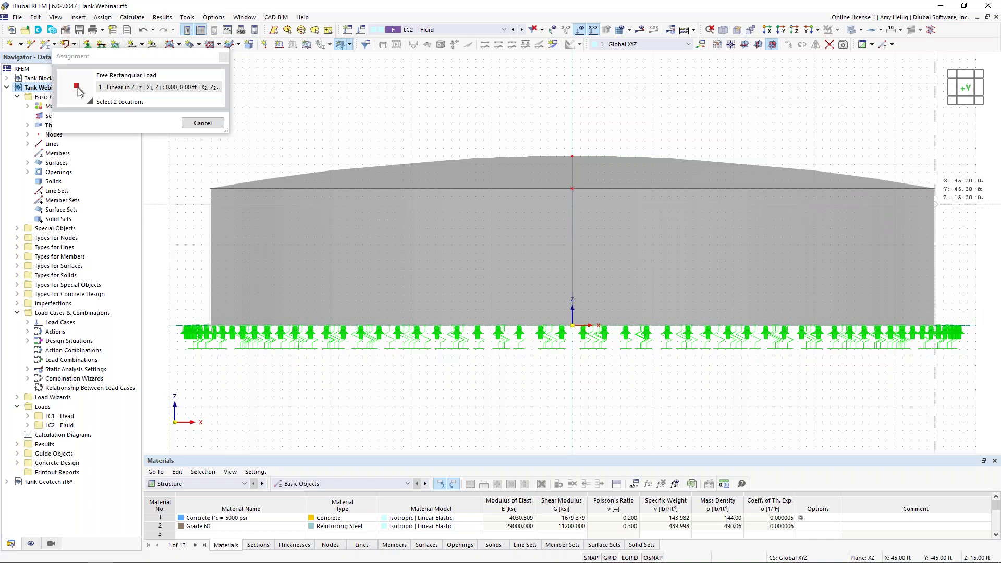
click(936, 205)
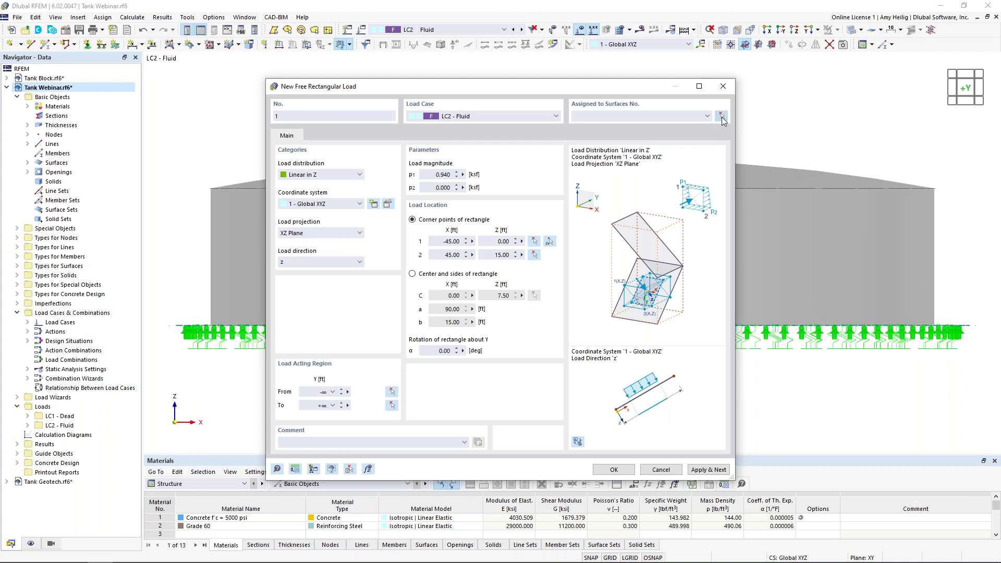
Assign the free rectangular load to wall surfaces 1 and 2 and accept the load.
click(722, 115)
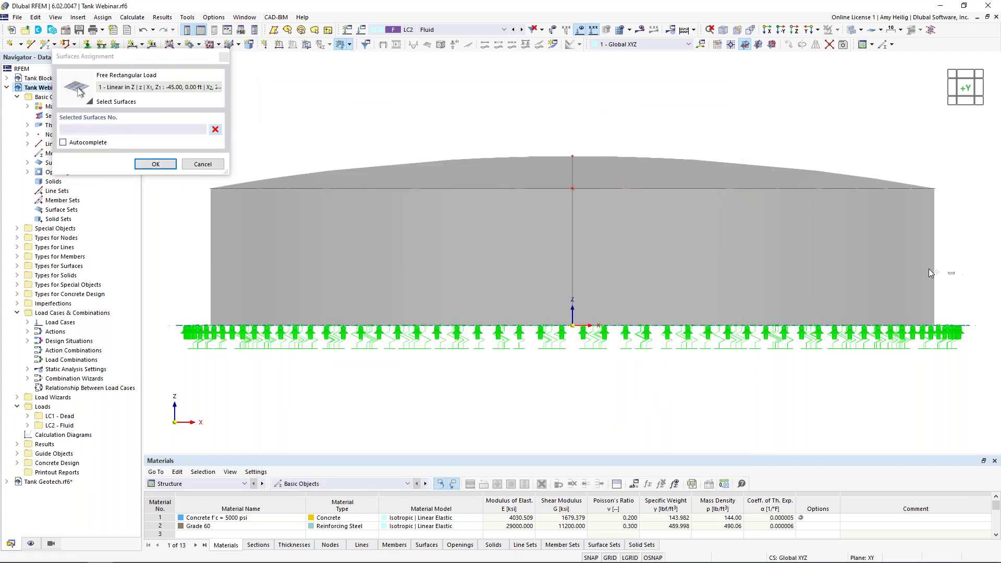
drag(210, 226, 198, 226)
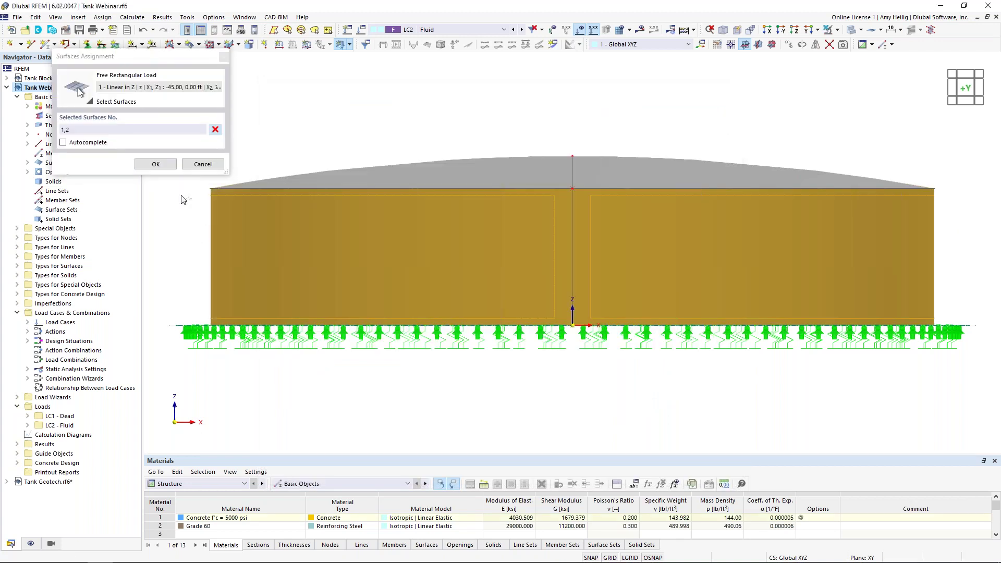
click(155, 164)
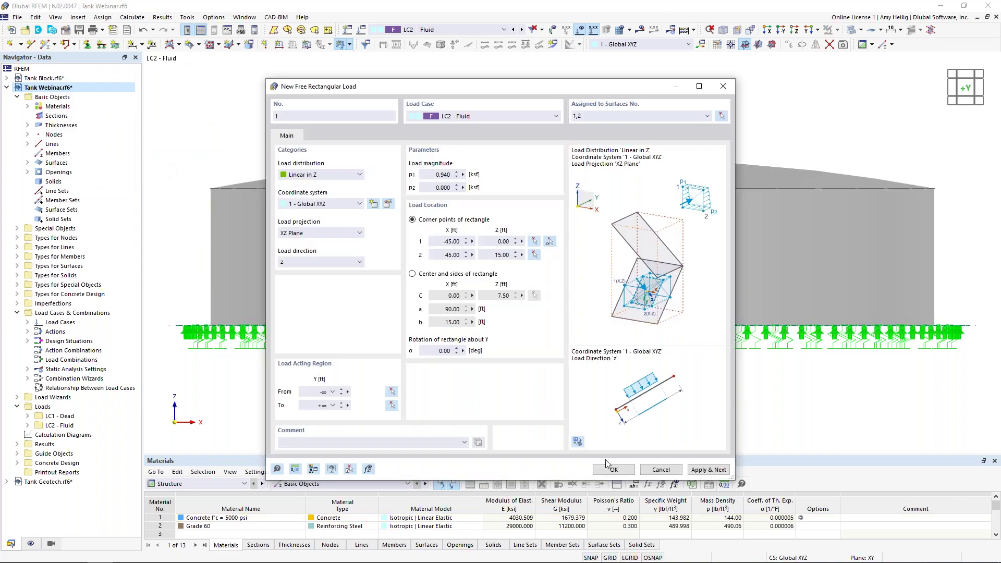
key(Return)
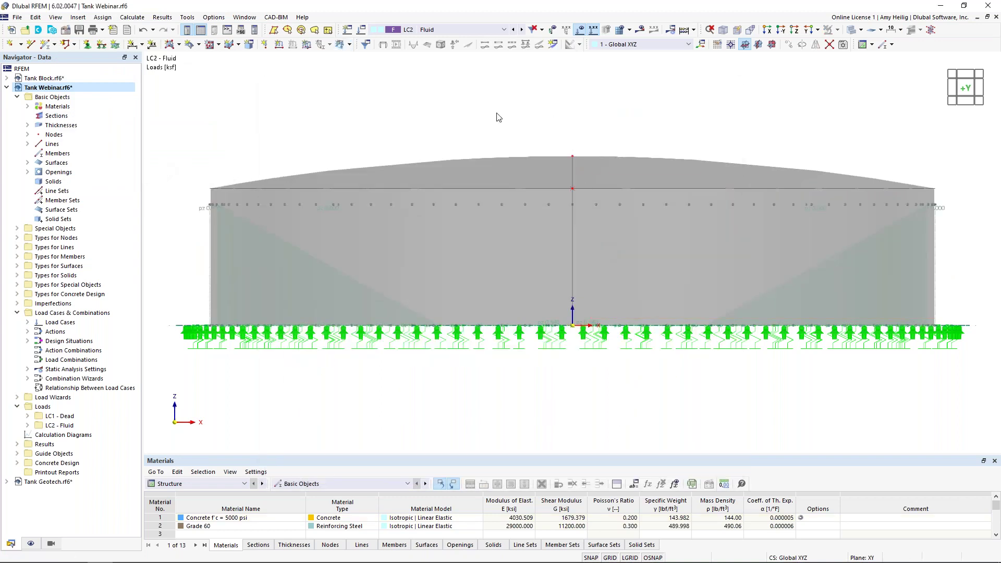
Show the tank as a transparent isometric model and reduce the display size of the free rectangular load's arrows.
key(F7)
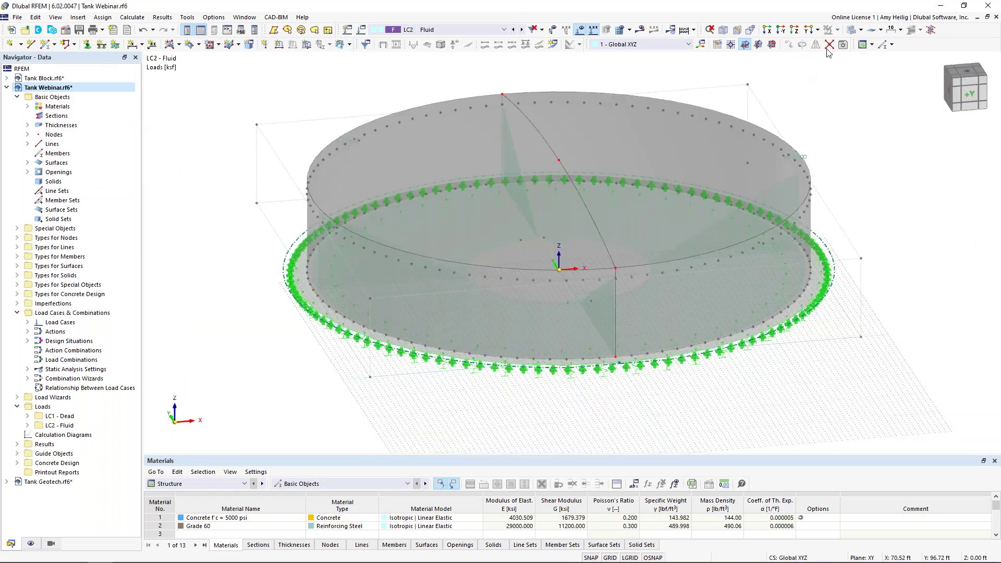
click(850, 32)
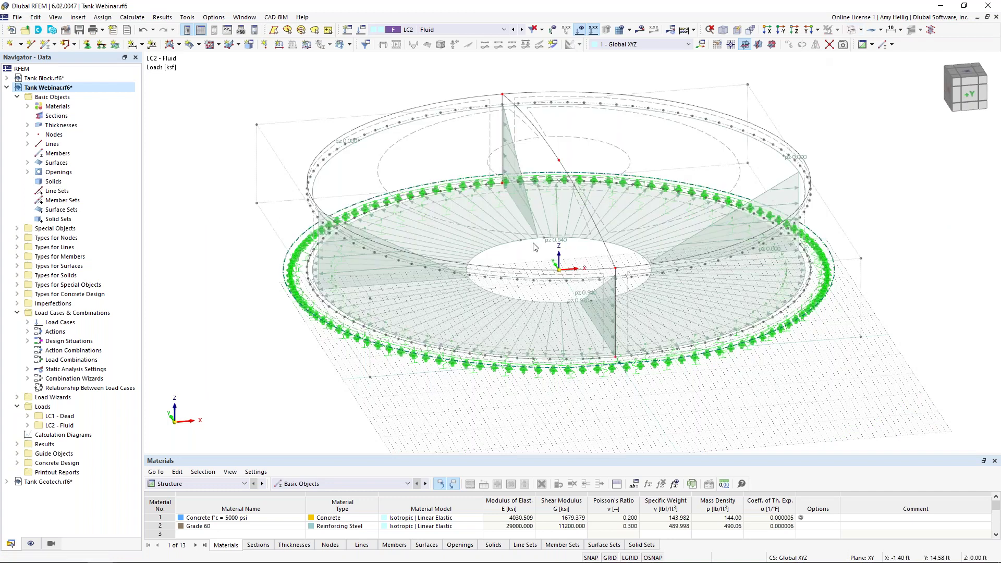
mouse_move(530, 248)
middle_down()
mouse_move(507, 269)
mouse_move(514, 216)
mouse_move(564, 234)
mouse_move(451, 279)
middle_up()
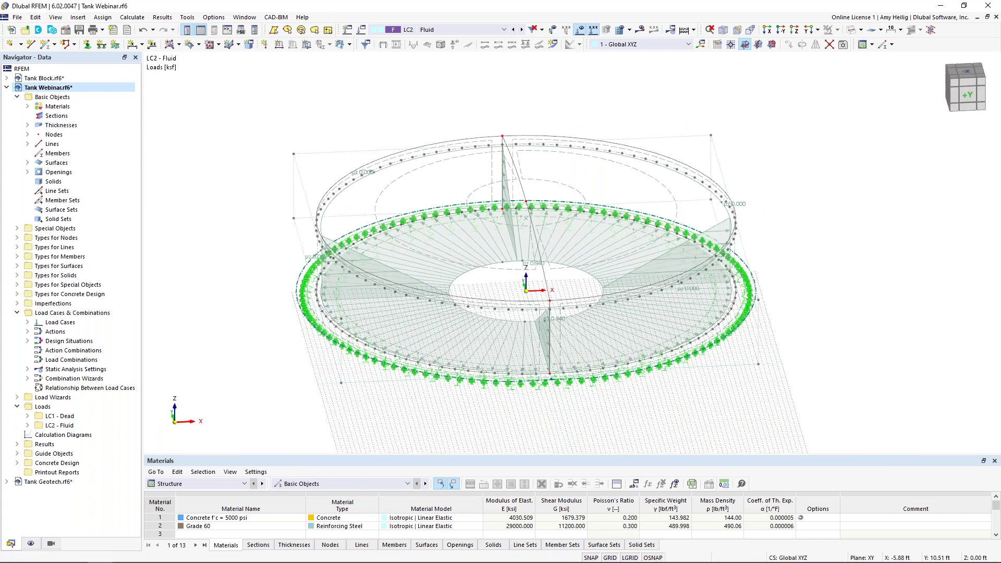
right_click(455, 280)
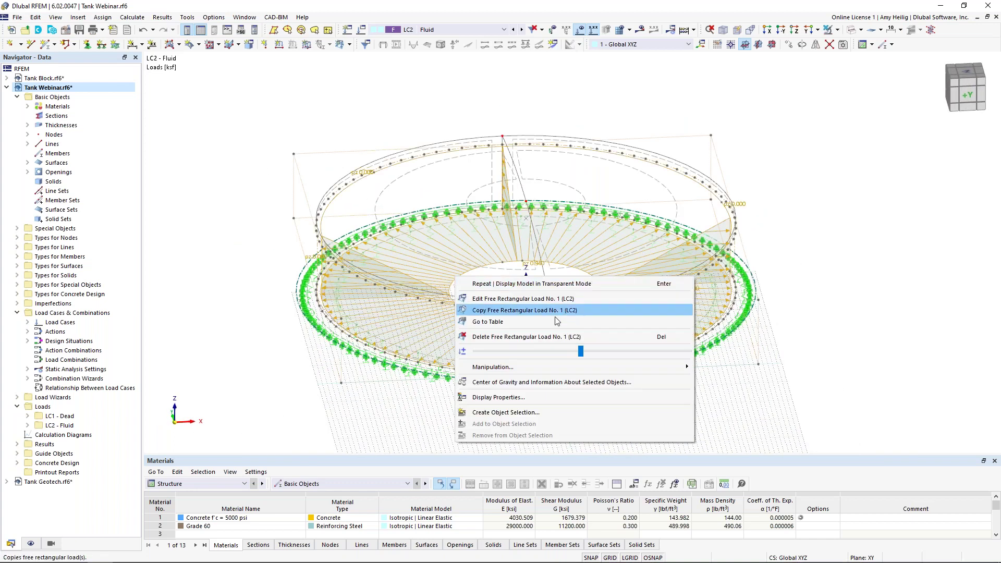
drag(583, 351, 511, 354)
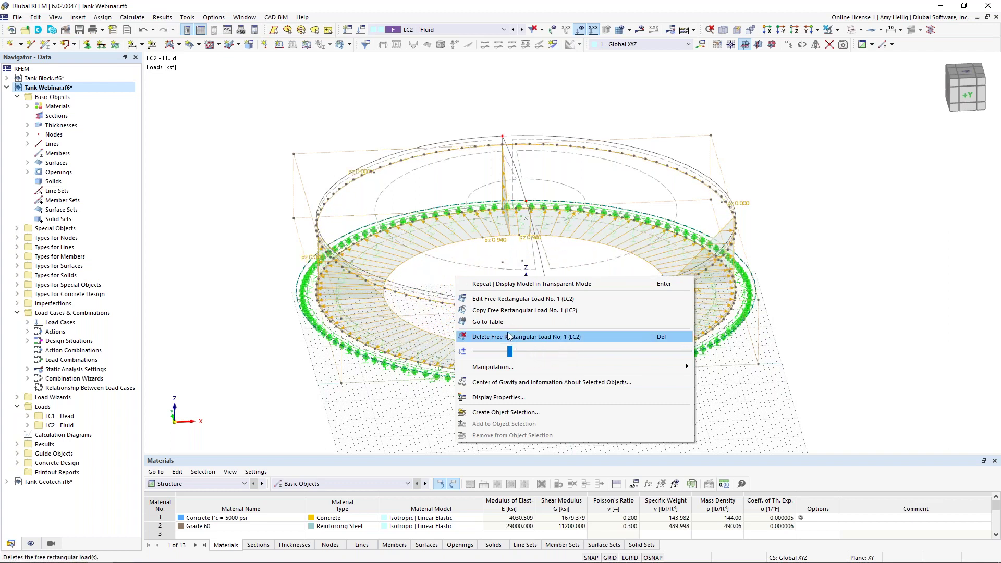
click(844, 331)
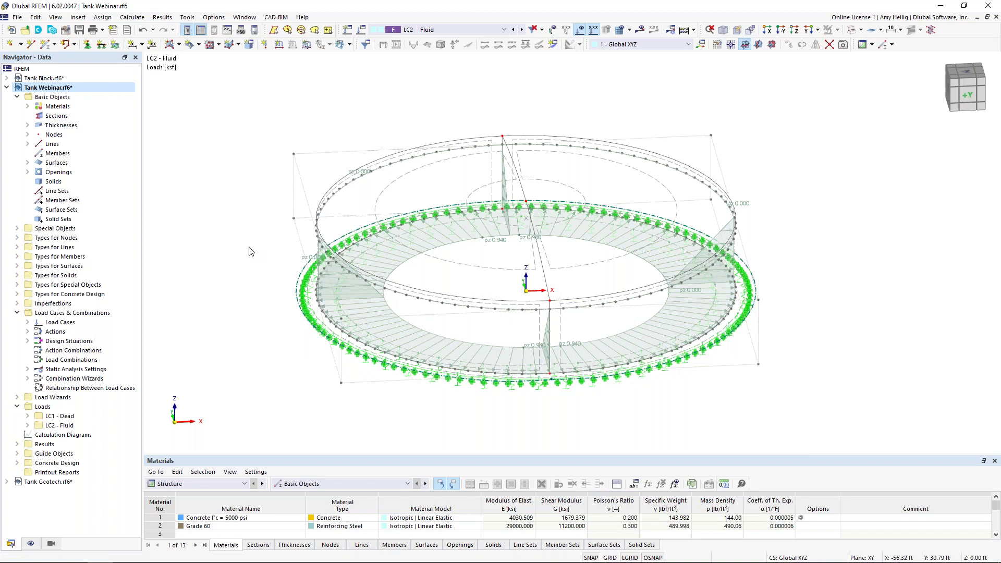
Apply a uniform surface force of -0.94 ksf in the global Z direction to base slab surface 6 in the Fluid load case.
click(307, 47)
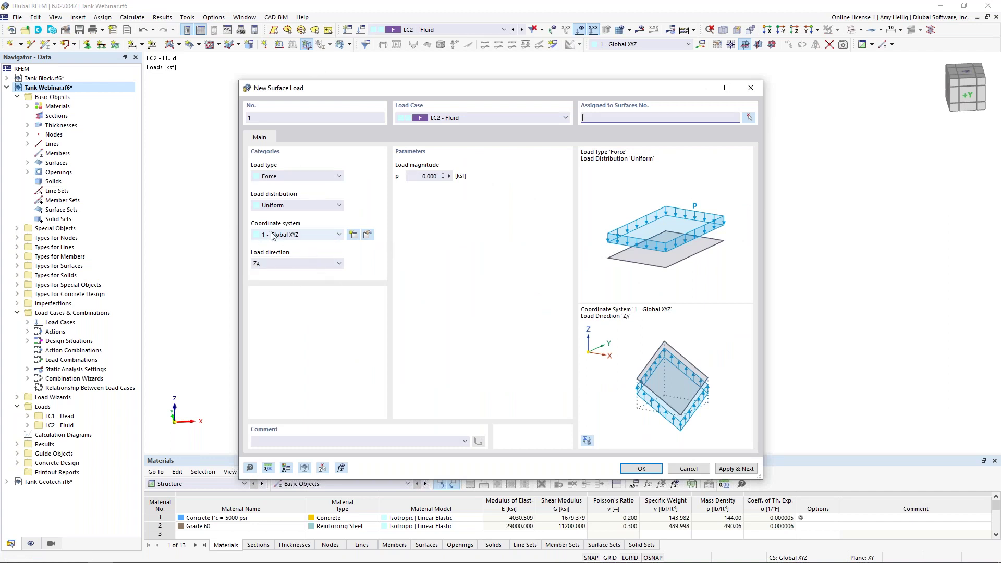
click(428, 176)
key(BackSpace)
text(-0.94)
click(749, 118)
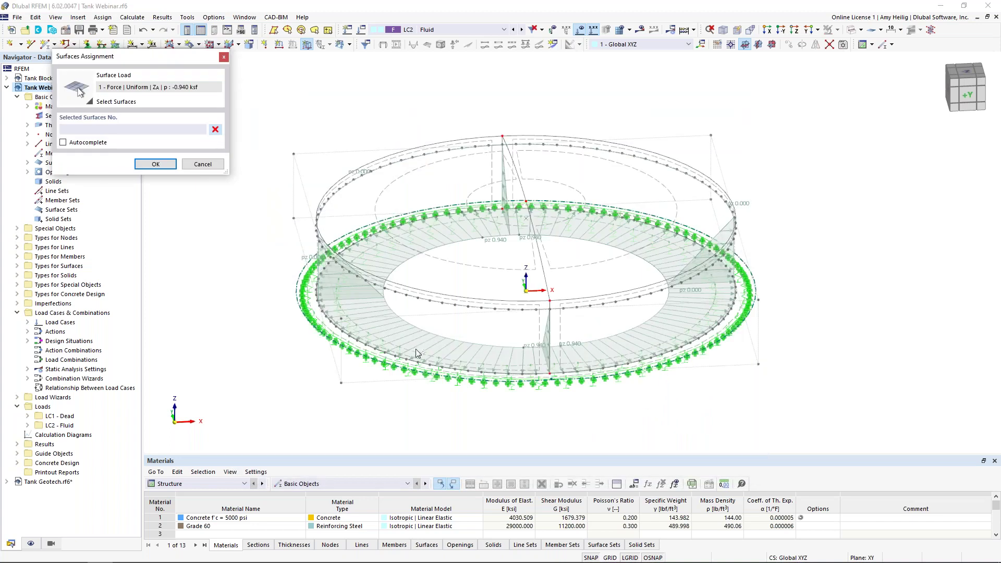
click(412, 353)
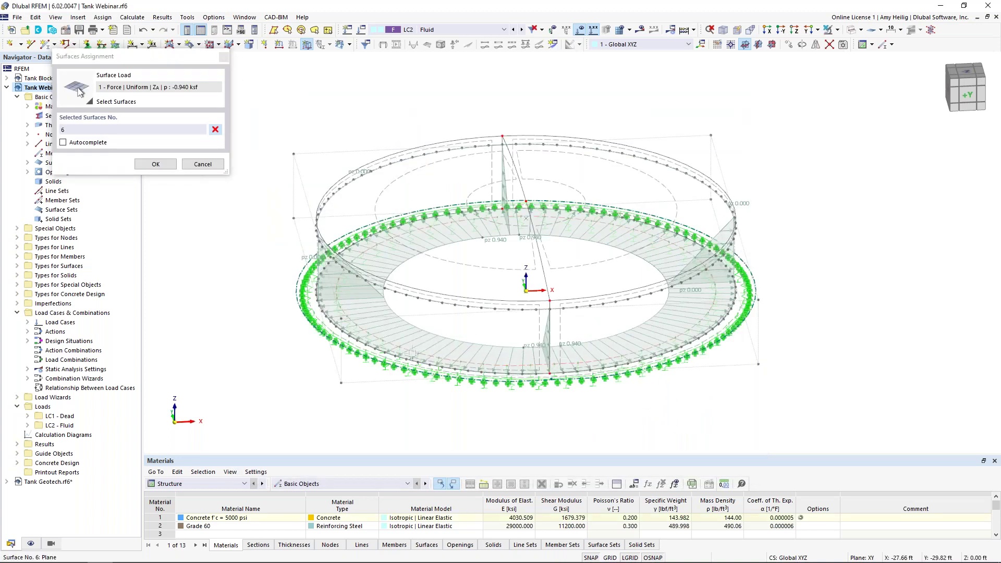
click(156, 164)
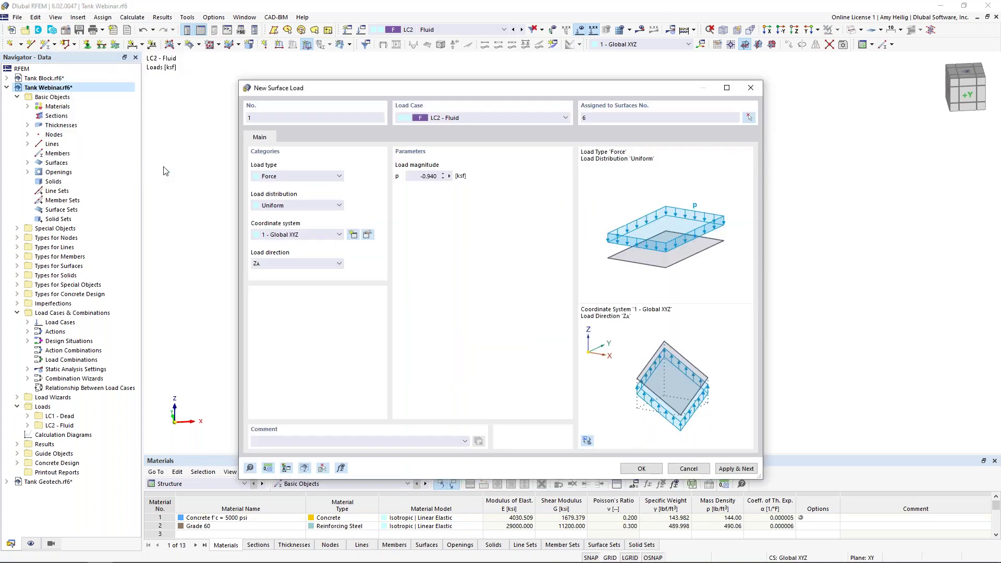
click(642, 468)
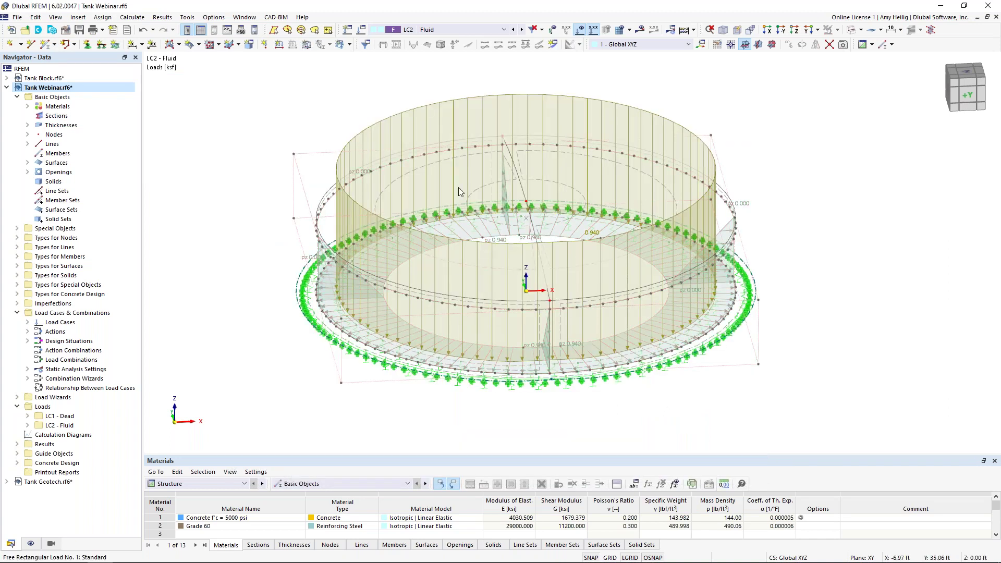
Reduce the display size of the base slab's surface load.
right_click(482, 99)
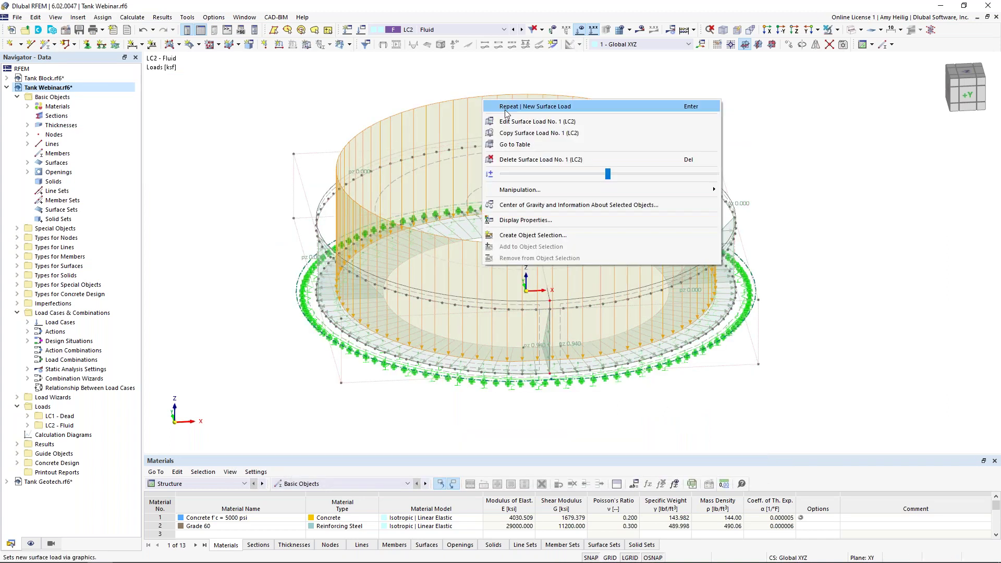
drag(607, 174, 520, 174)
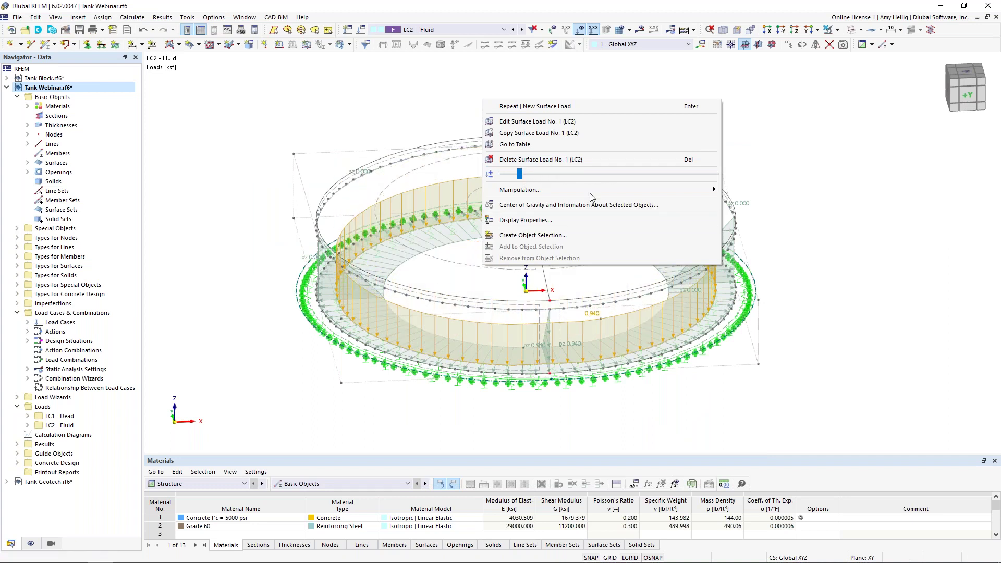
key(Escape)
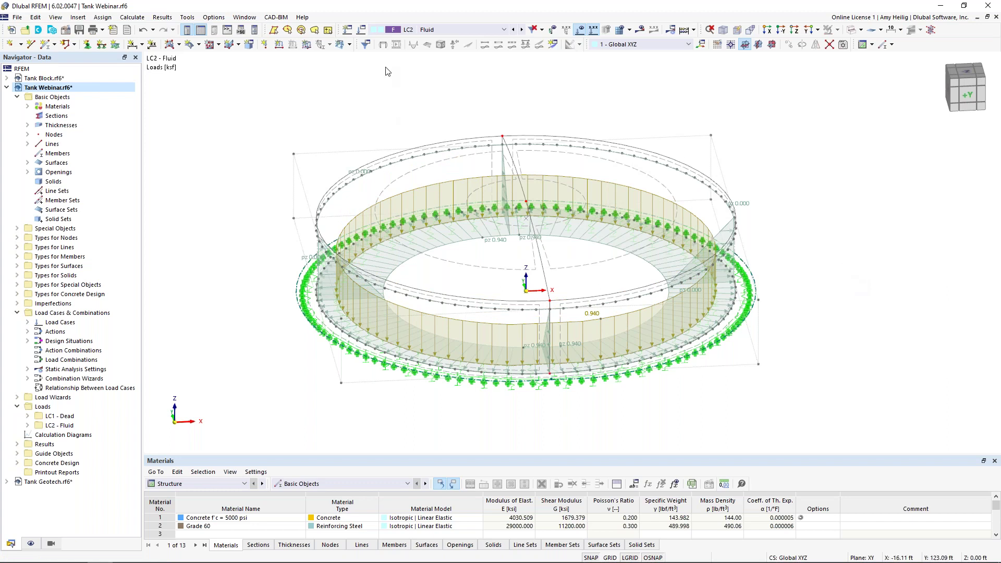
Copy the Fluid load case as Soil with action category Load due to lateral earth pressure, ground water pressure, and accept it.
click(362, 31)
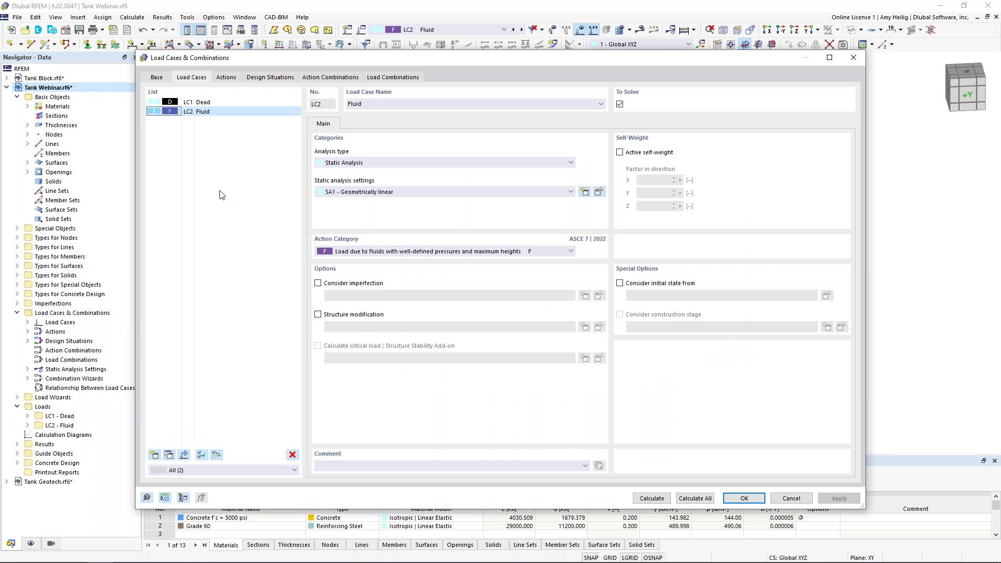
click(169, 454)
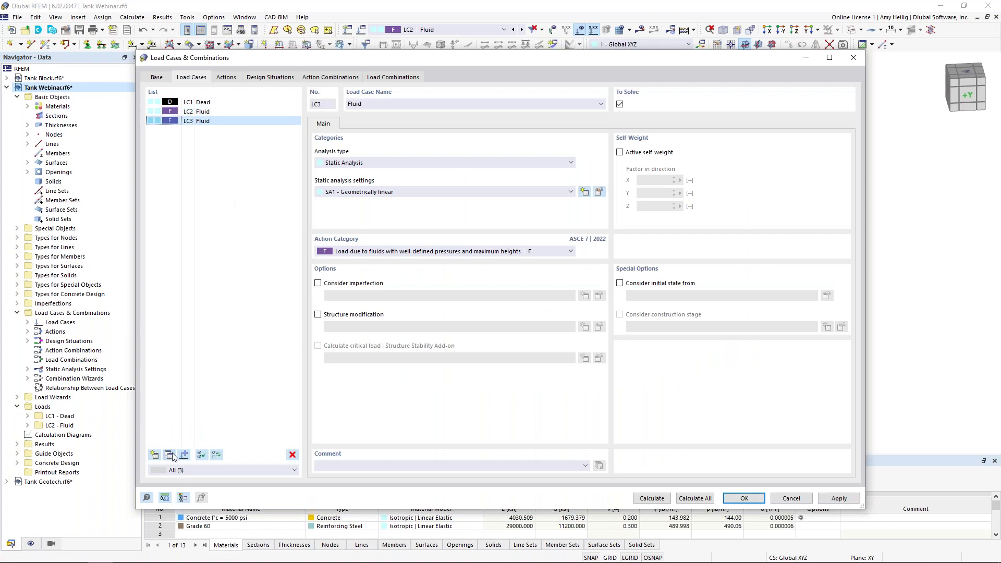
double_click(376, 107)
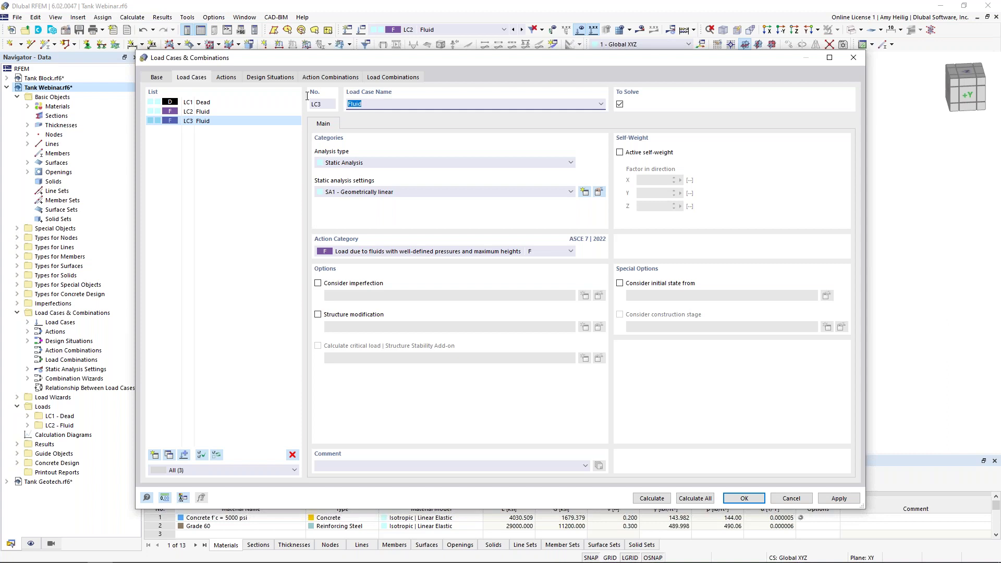
key(BackSpace)
click(359, 252)
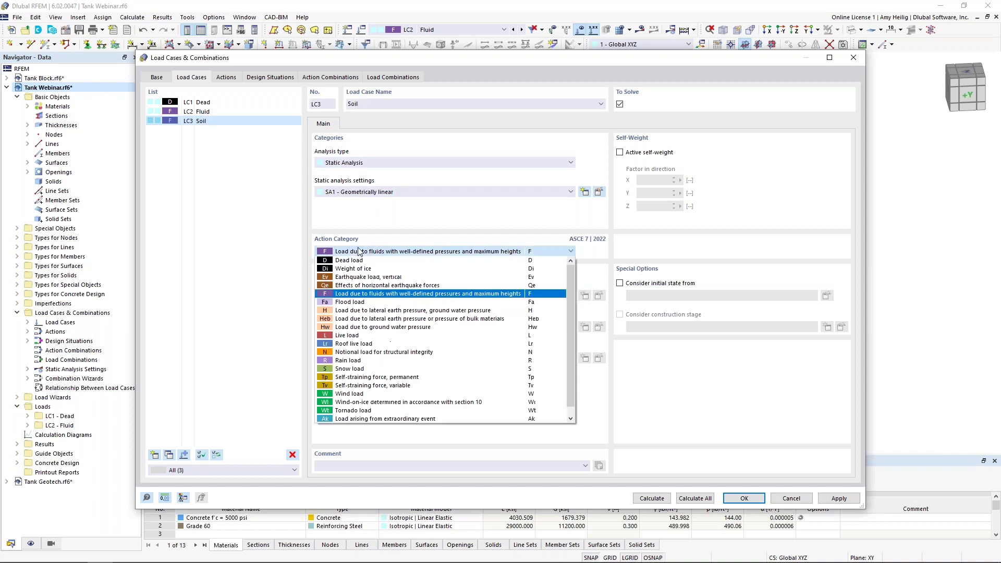
click(349, 311)
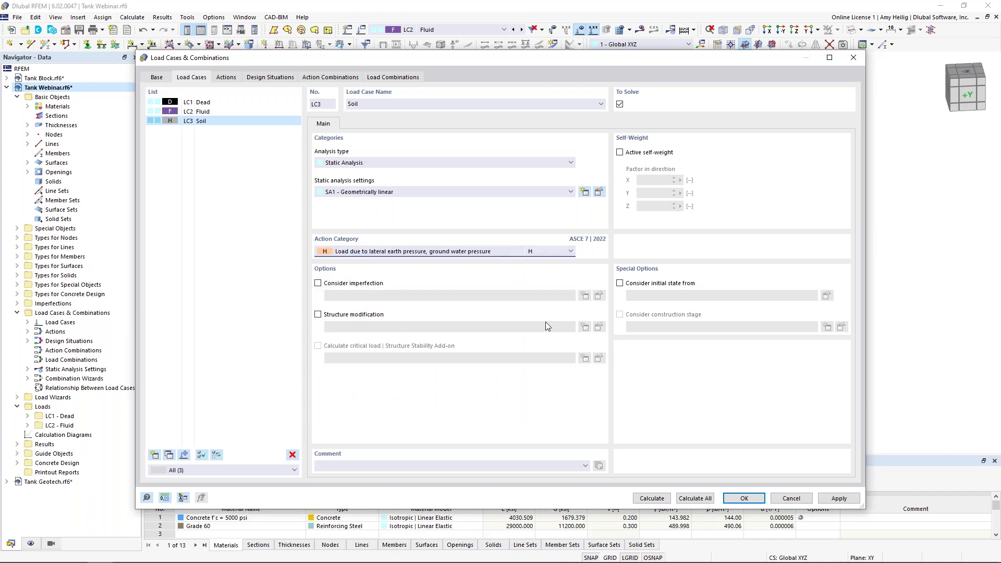
click(744, 498)
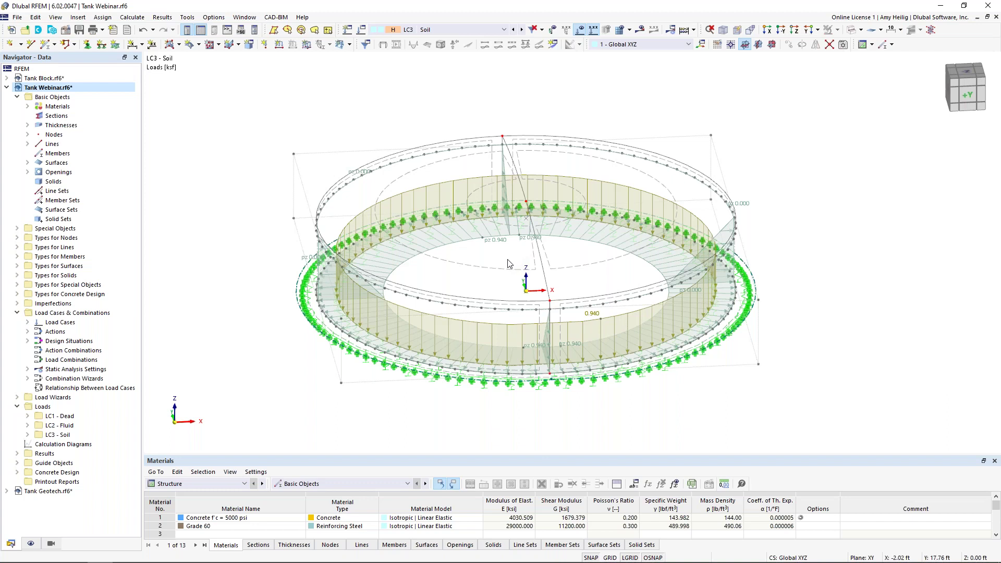
Delete the copied base slab surface load from the Soil load case.
ctrl+middle_drag(490, 261, 451, 203)
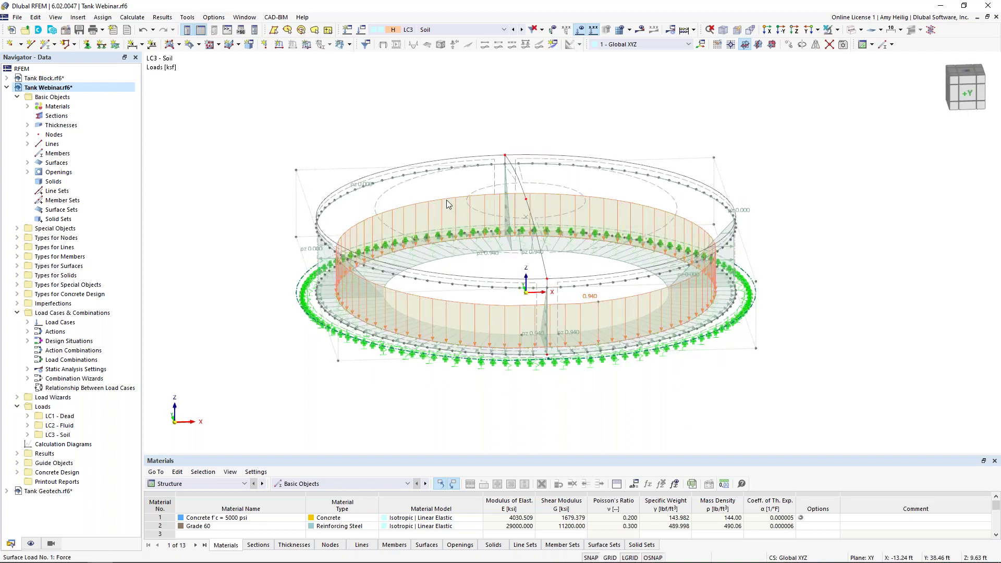
click(447, 204)
key(Delete)
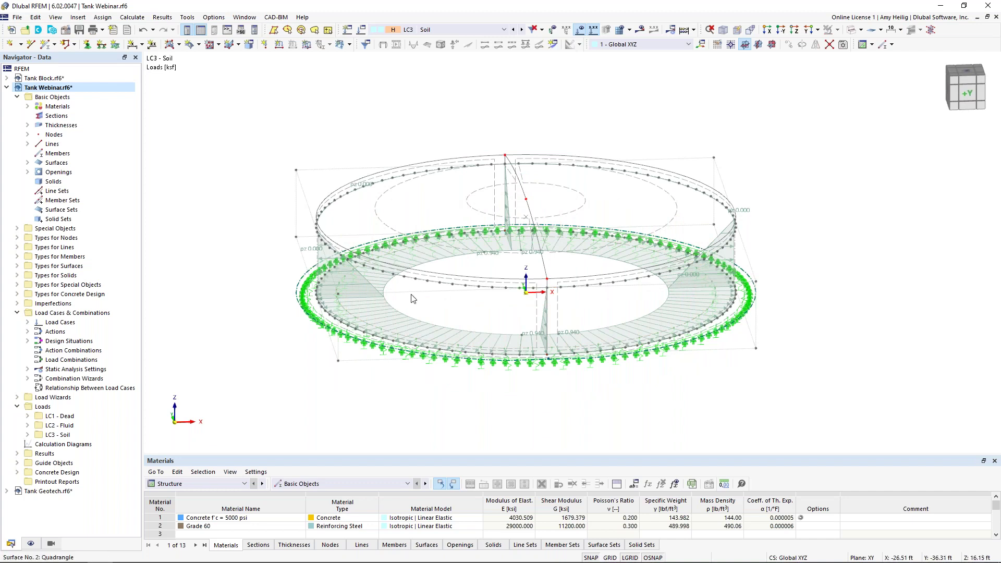
Set the Soil case's free rectangular load to p1 of -0.4 ksf with its second corner at Z 11 ft.
mouse_move(383, 302)
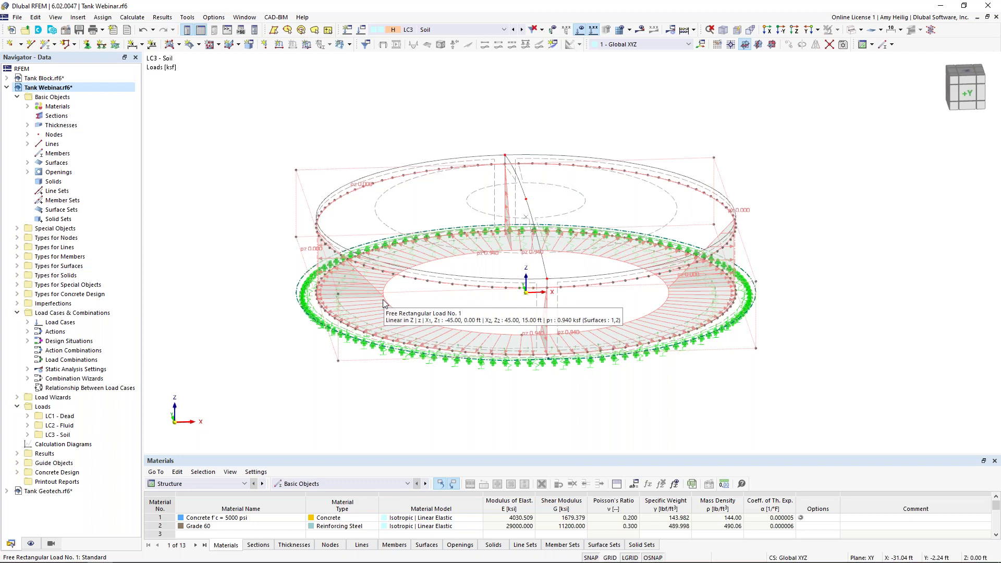
double_click(382, 299)
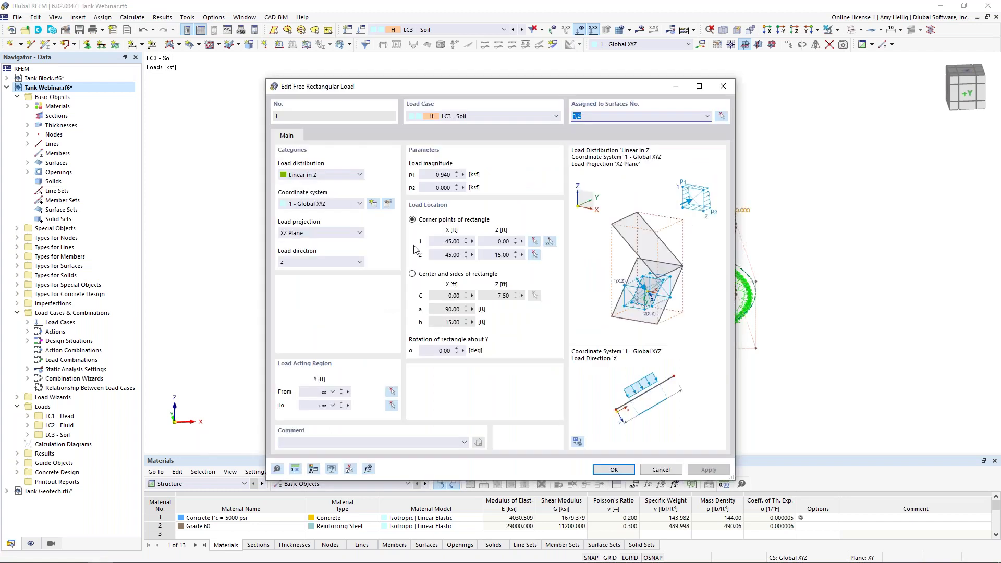
click(442, 174)
key(BackSpace)
text(-0.4)
click(509, 255)
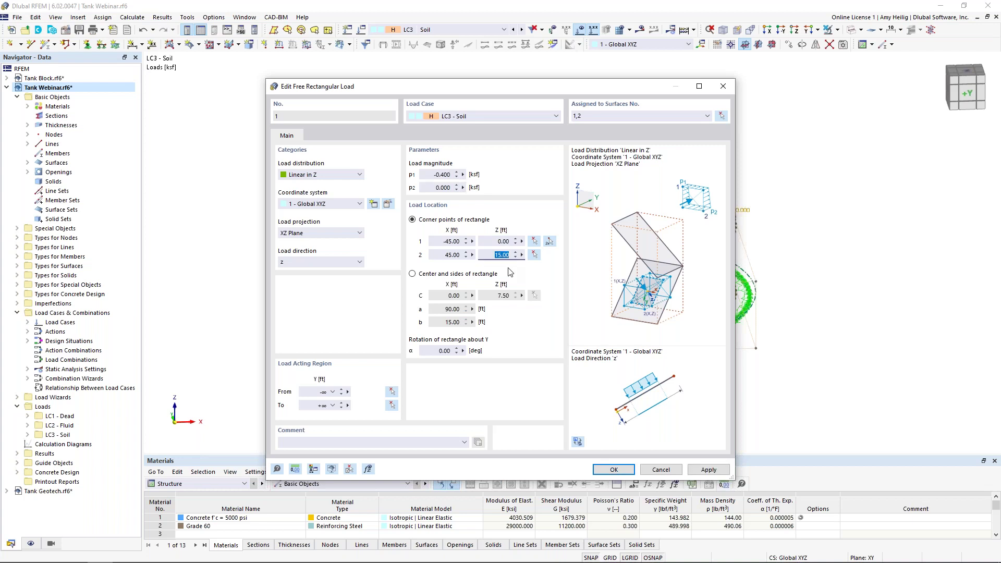
text(11)
click(618, 470)
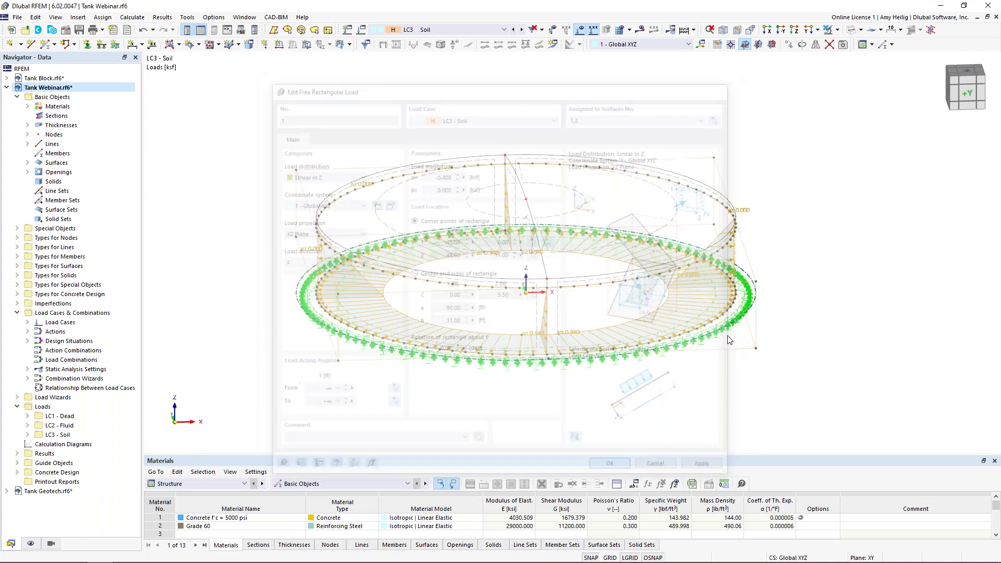
Add a new load case named Snow with the action category Snow load and accept it.
ctrl+middle_drag(368, 375, 401, 370)
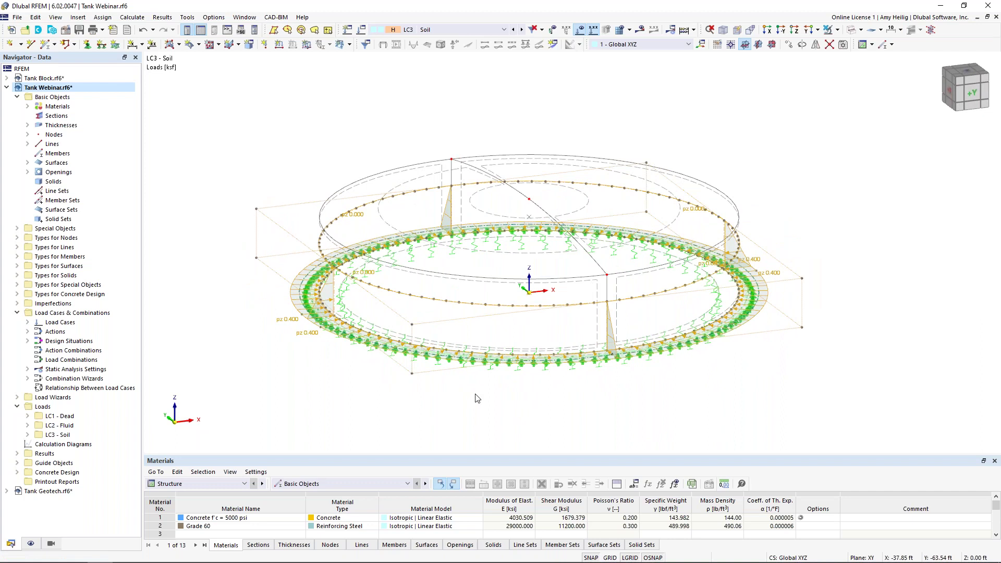
ctrl+middle_drag(481, 401, 505, 403)
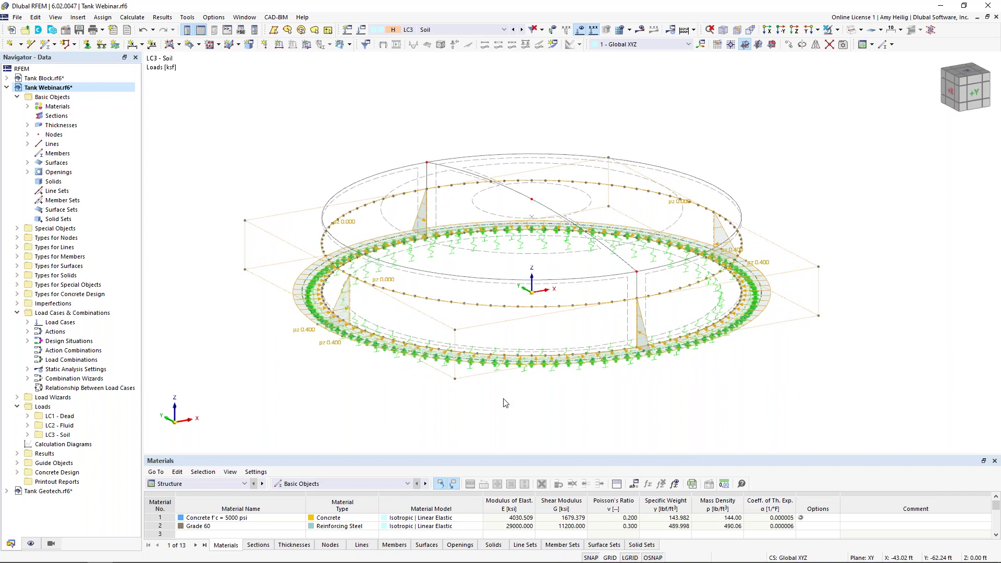
click(361, 30)
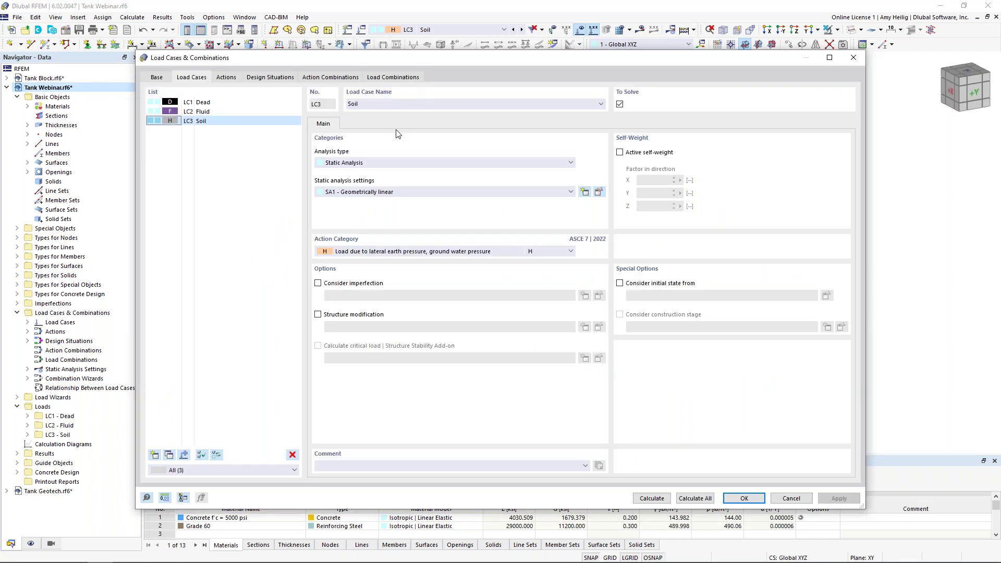
click(155, 455)
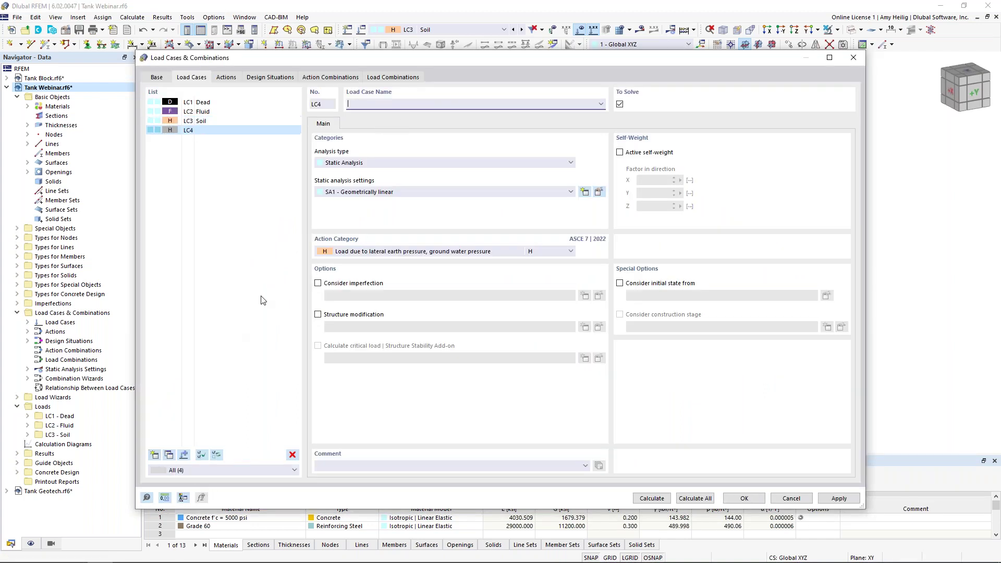
text(Snow)
click(389, 254)
click(384, 371)
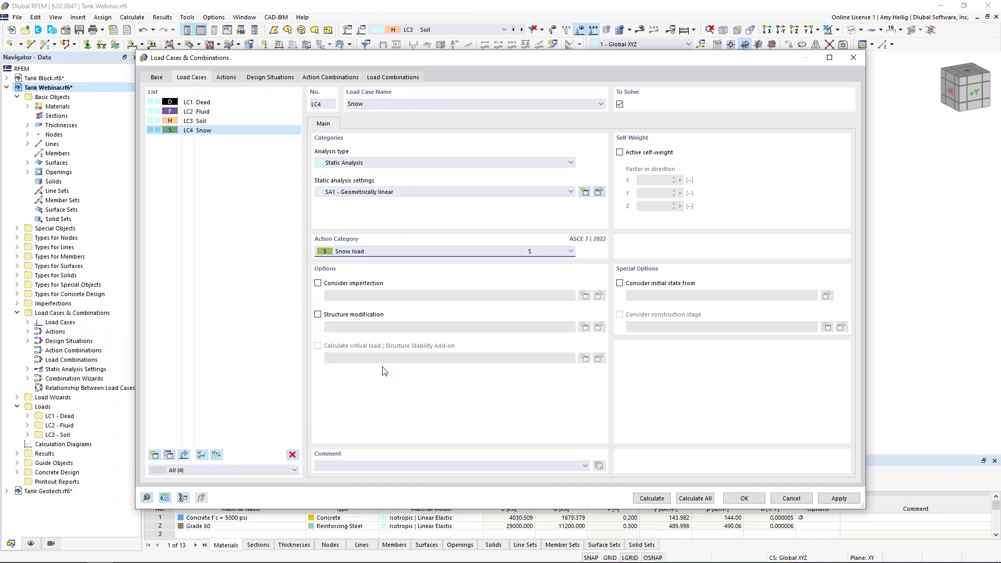
click(743, 499)
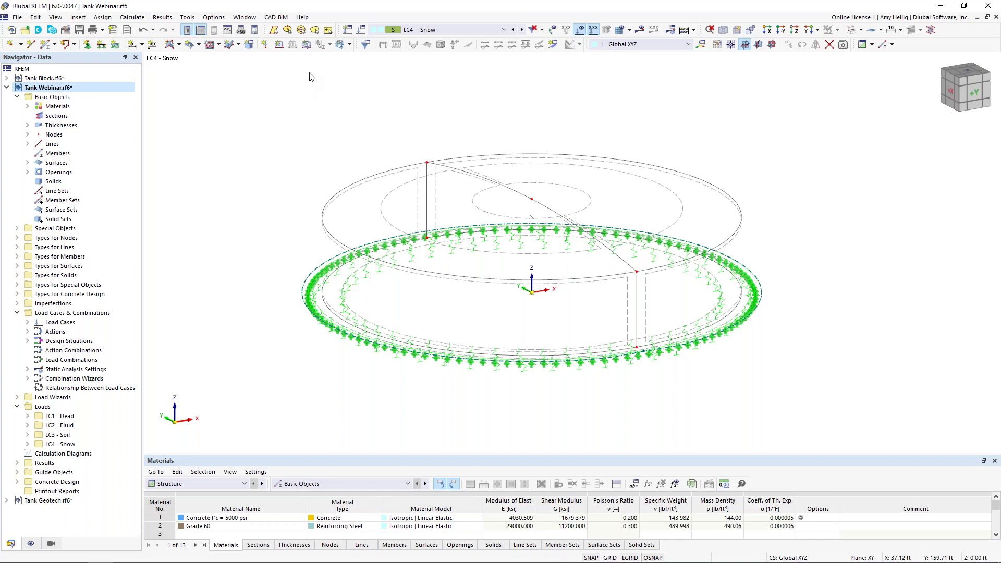
Start a new surface load in the Snow case with direction Global in Z on projected area and load distribution Linear in Y.
click(307, 46)
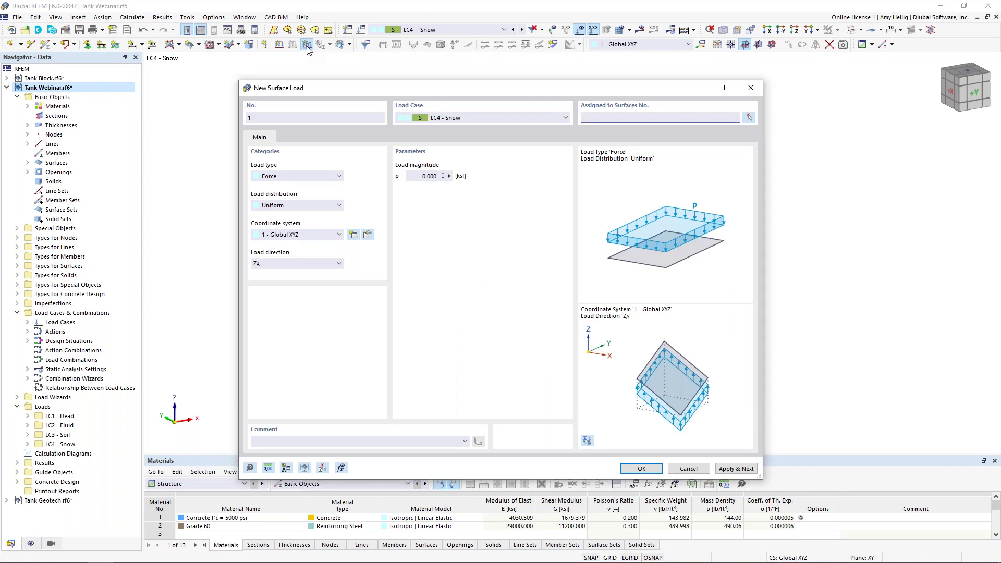
click(306, 264)
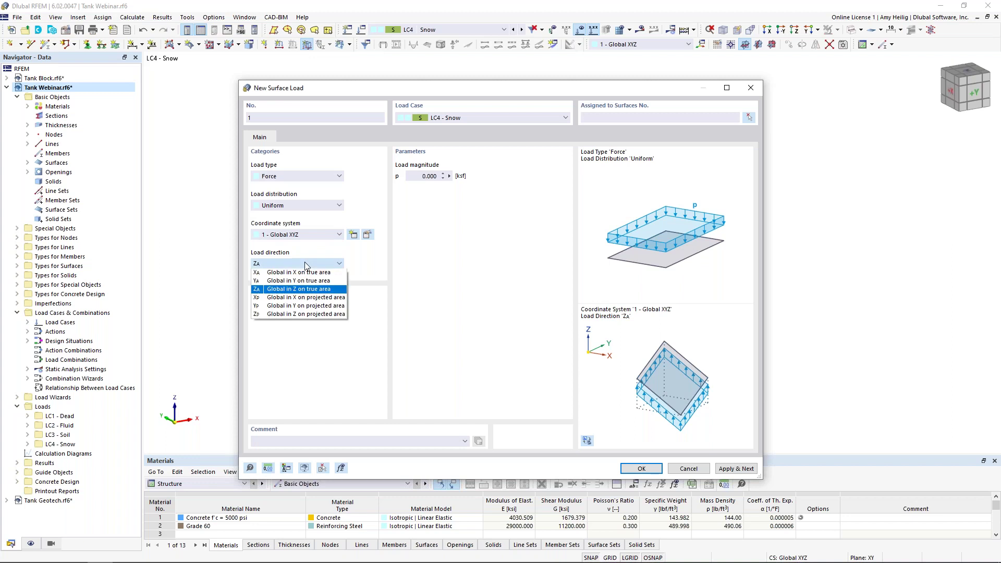
click(305, 314)
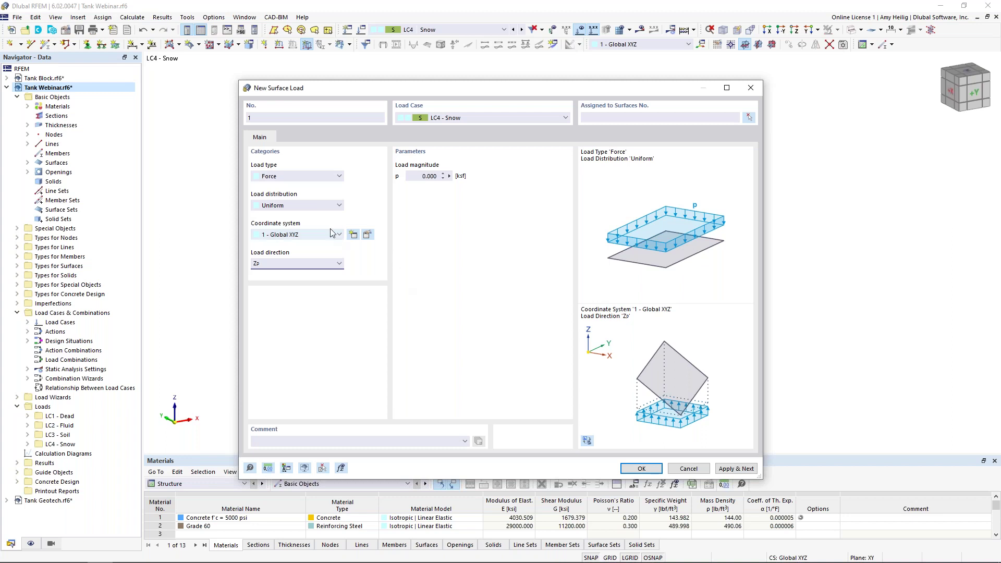
click(304, 205)
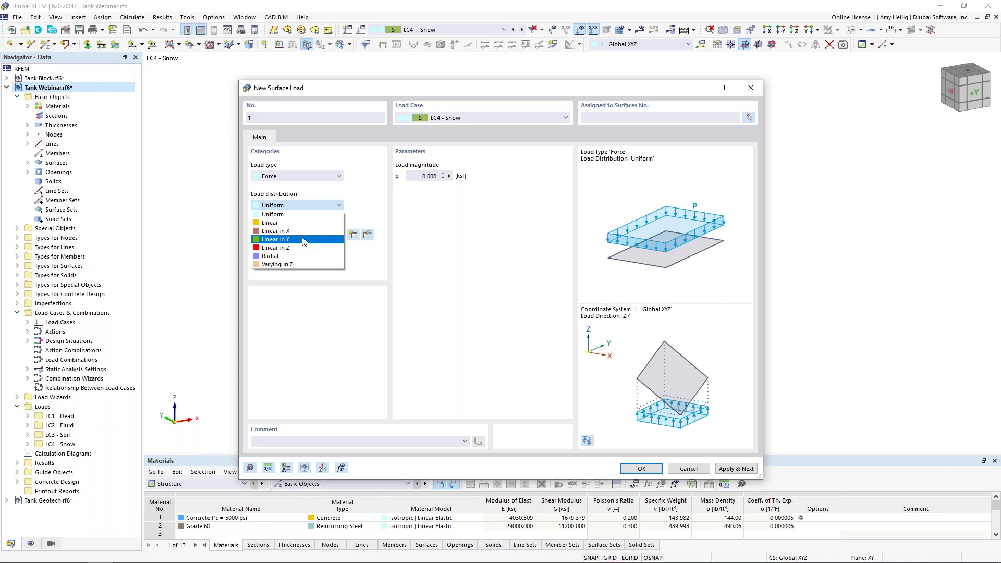
click(304, 239)
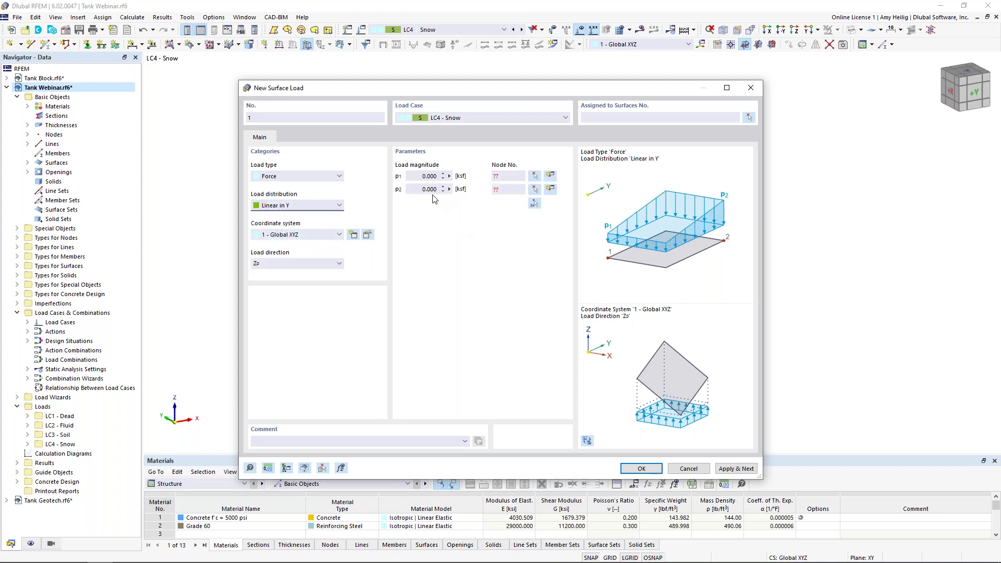
Set the snow surface load's p1 magnitude to -0.030 ksf and assign nodes 1 and 4 on the roof as its reference nodes.
click(420, 176)
key(BackSpace)
click(535, 206)
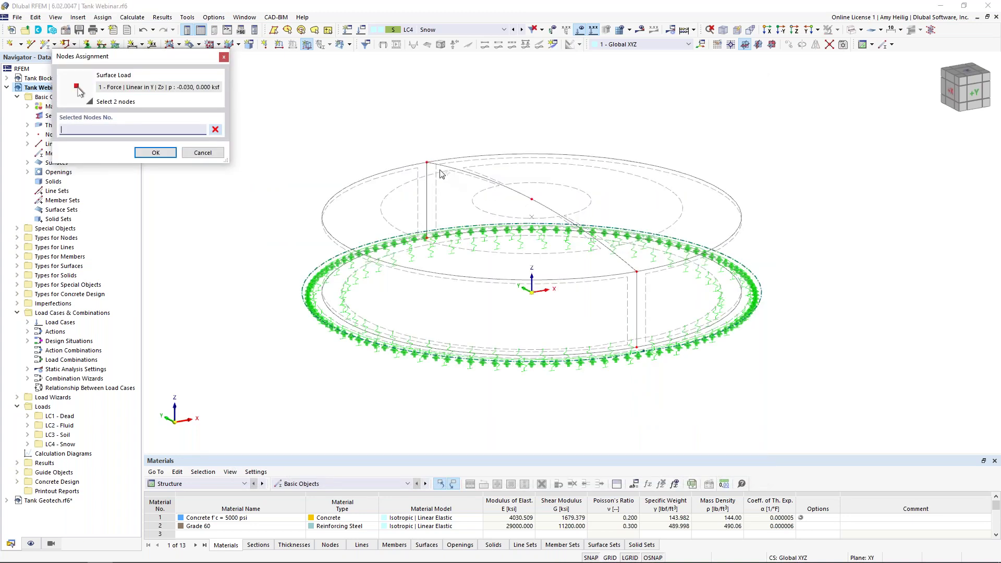
click(427, 163)
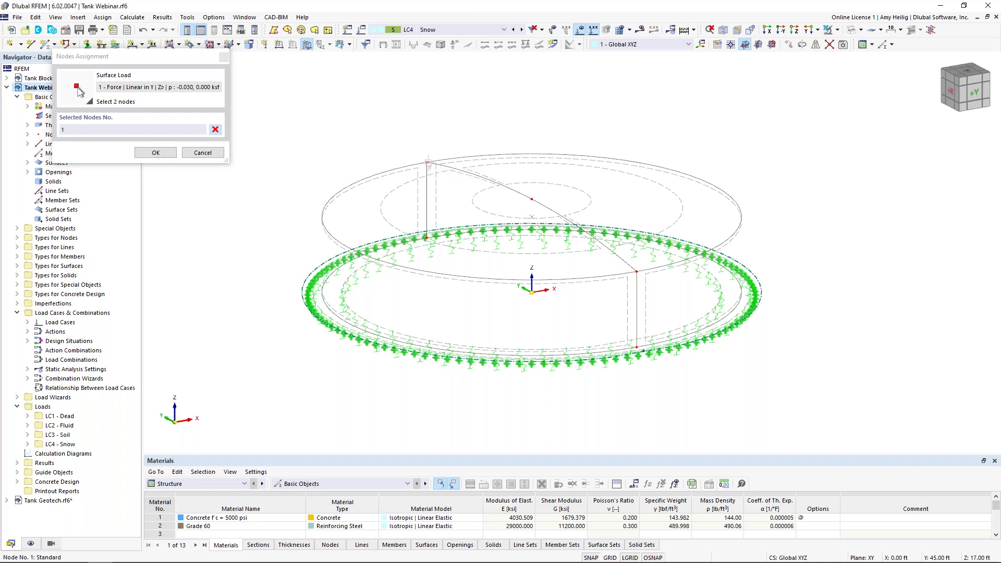
click(638, 273)
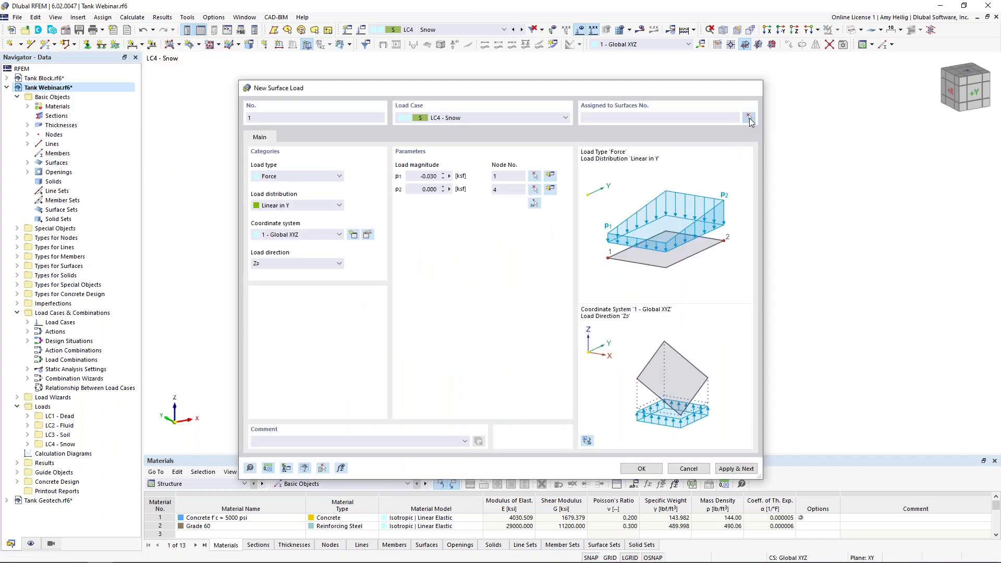
Assign the linear snow load to roof surfaces 3 and 4 and create it.
click(749, 117)
click(588, 188)
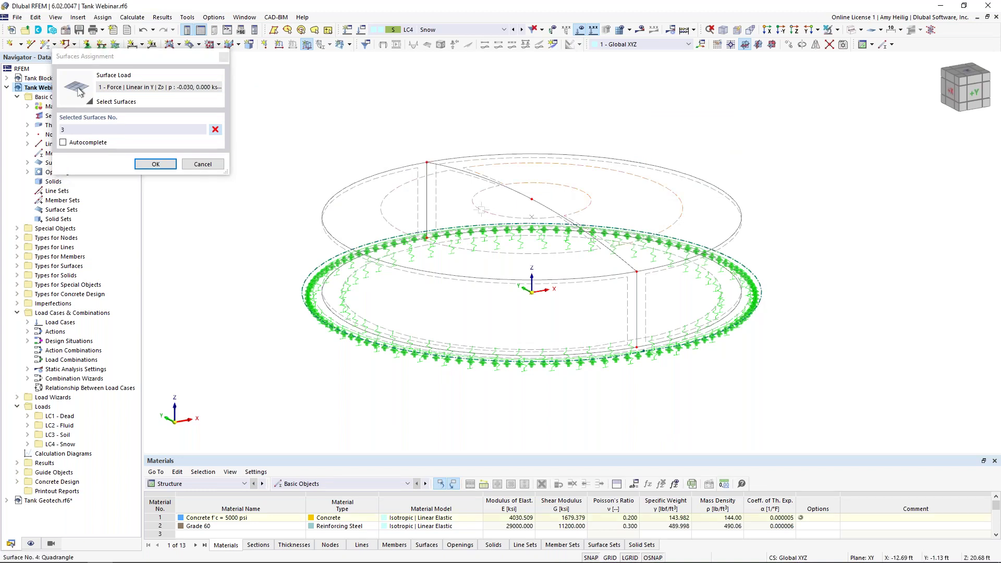
click(155, 164)
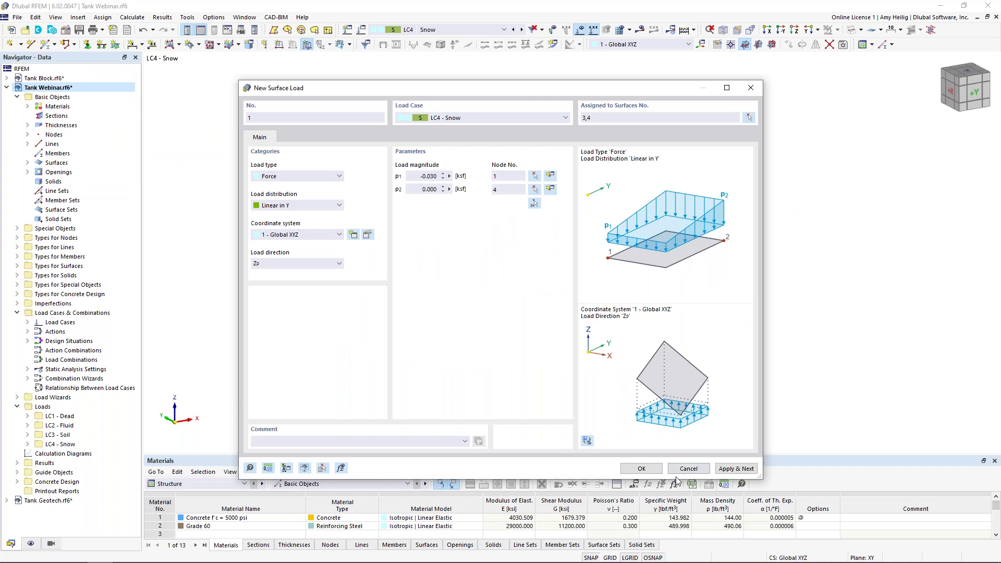
click(641, 469)
ctrl+middle_drag(552, 267, 574, 289)
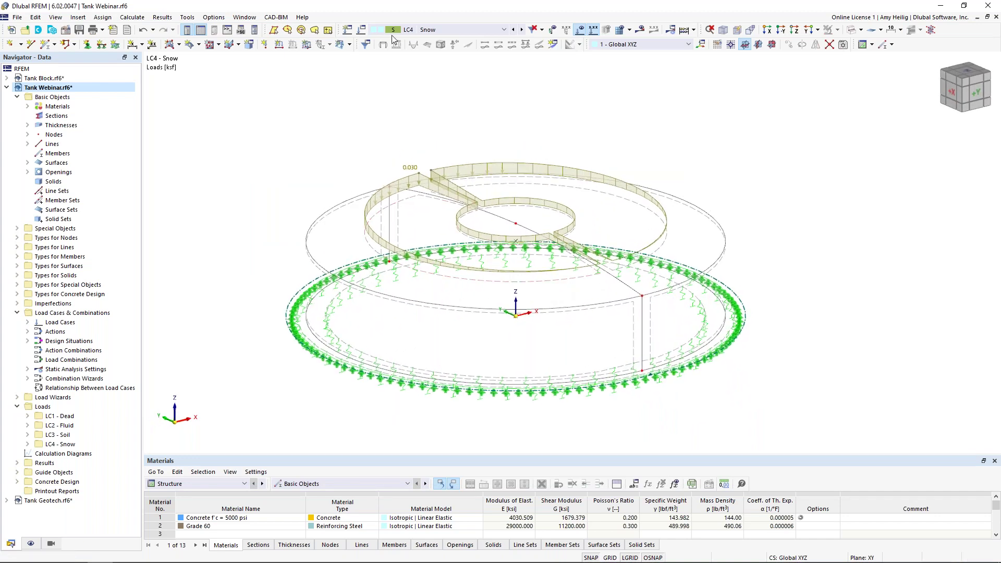
Add a load case named Wind with the action category Wind load.
click(364, 33)
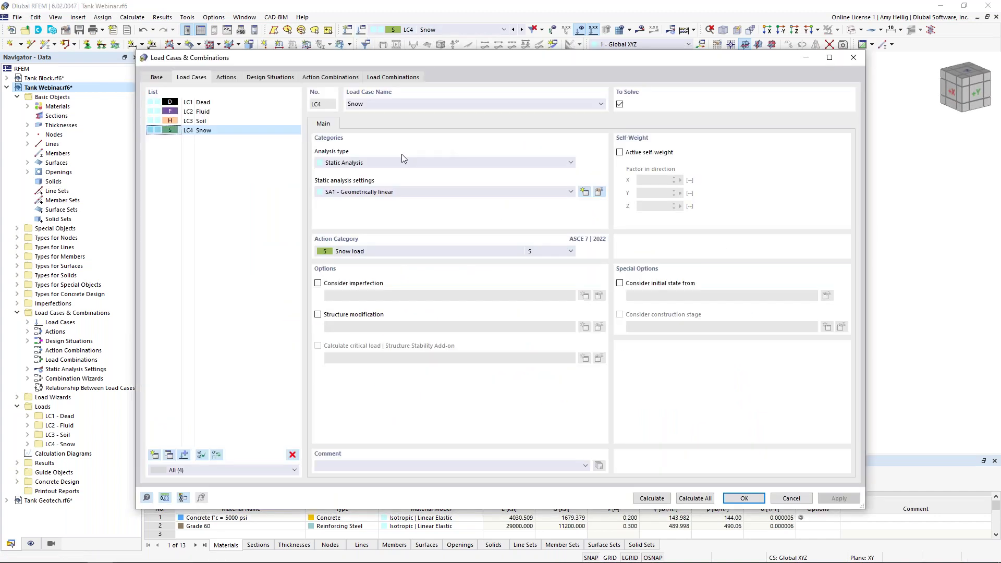
click(154, 455)
text(Wind)
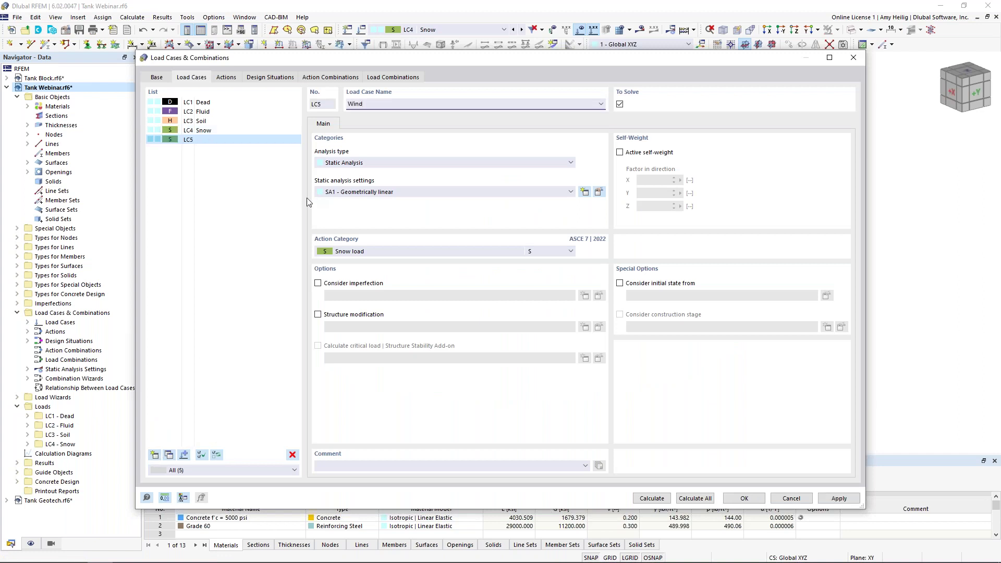
click(352, 251)
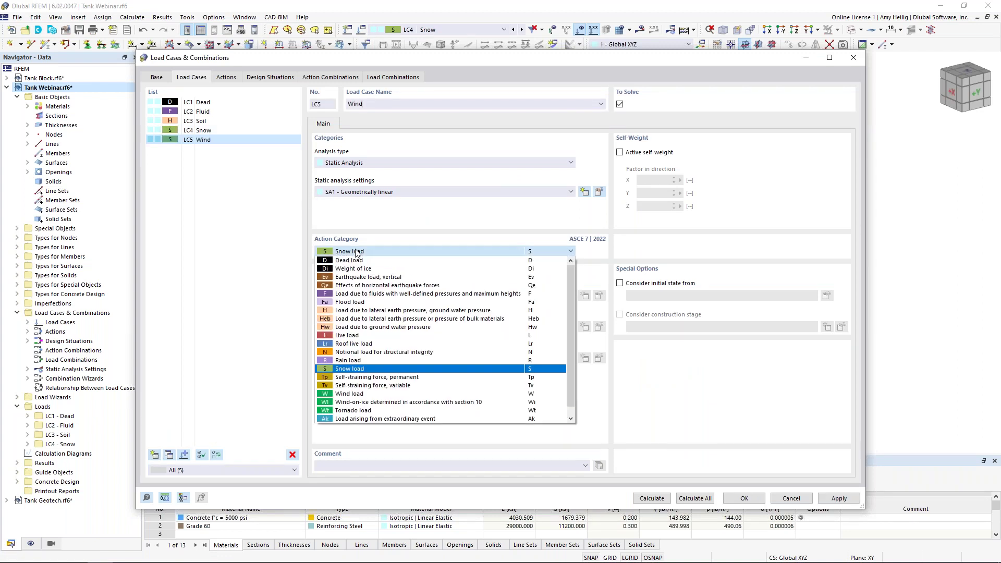
click(379, 394)
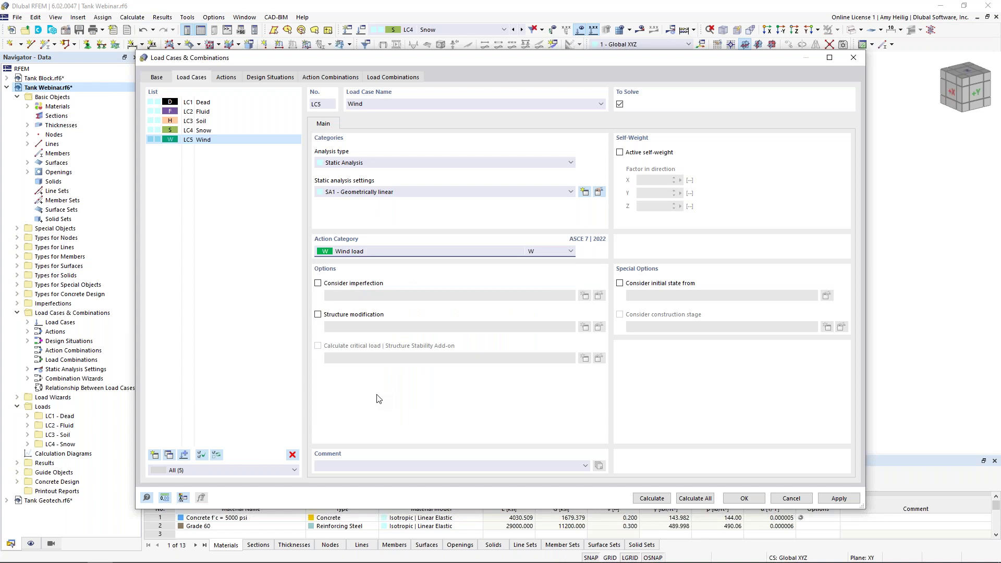
click(745, 499)
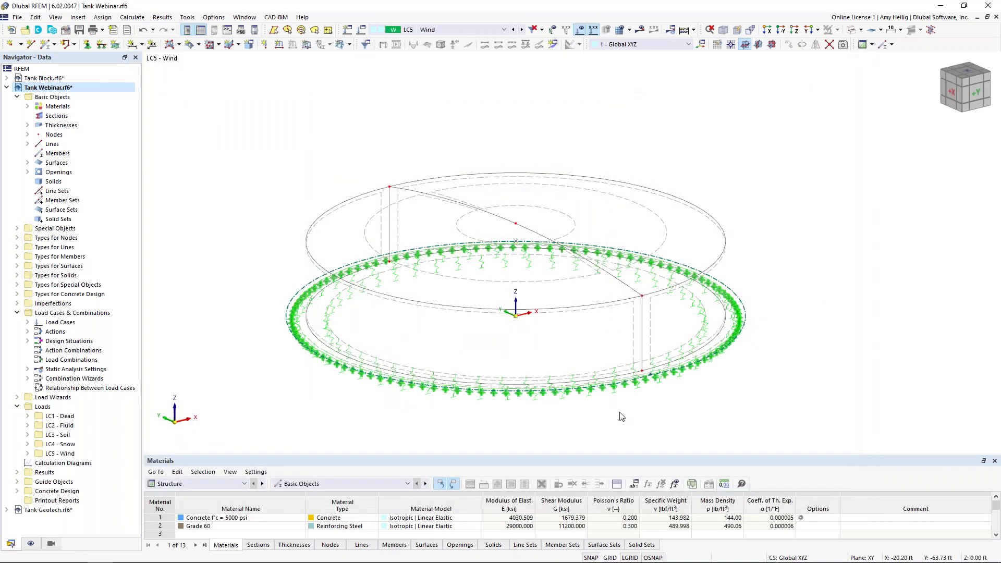
Switch to ASCE 7-22.pdf in Adobe Acrobat Reader and examine the external pressure coefficients for circular tank walls in Figure 30.10-1.
scroll(622, 418, up, 1)
key(super+Tab)
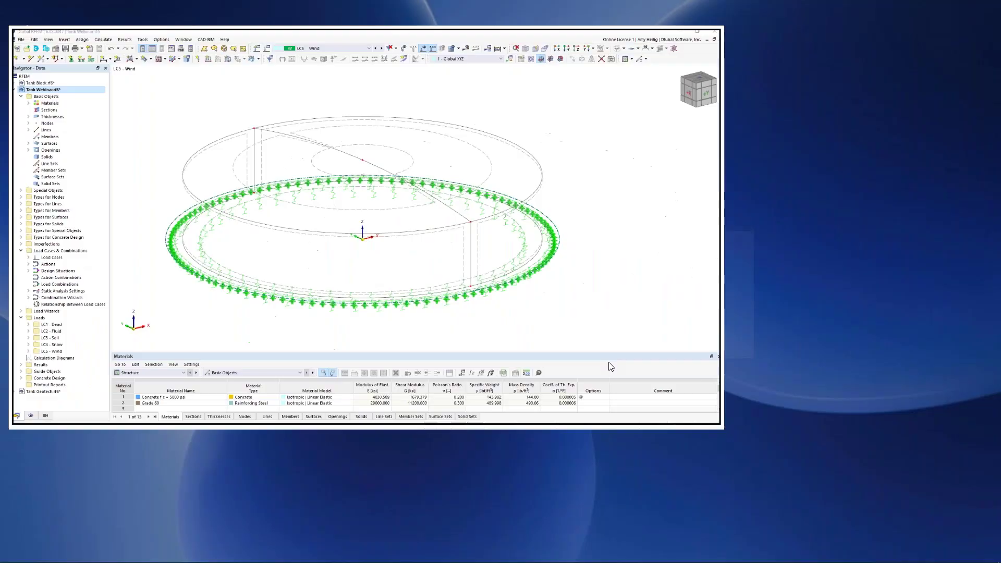
click(422, 310)
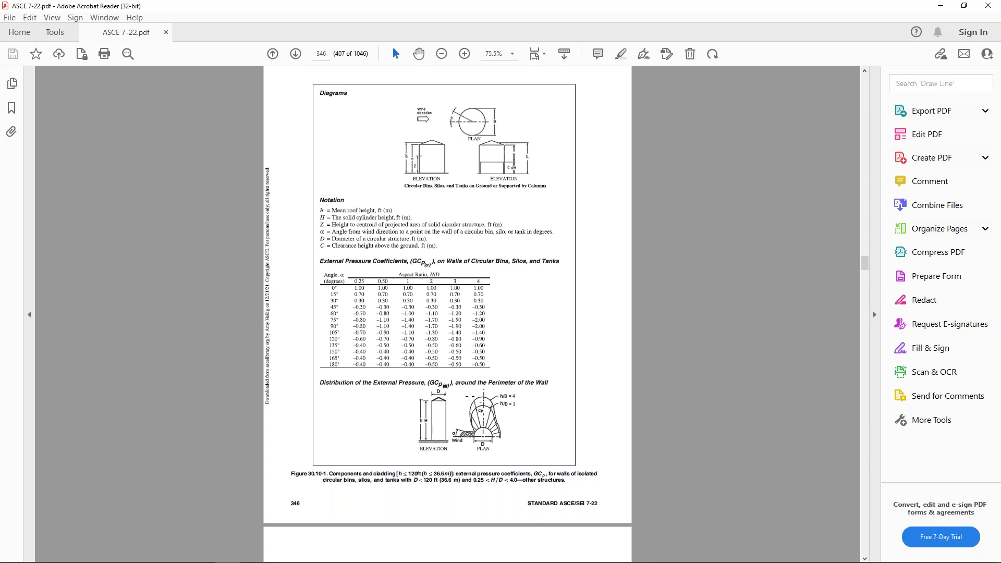
ctrl+scroll(454, 429, up, 3)
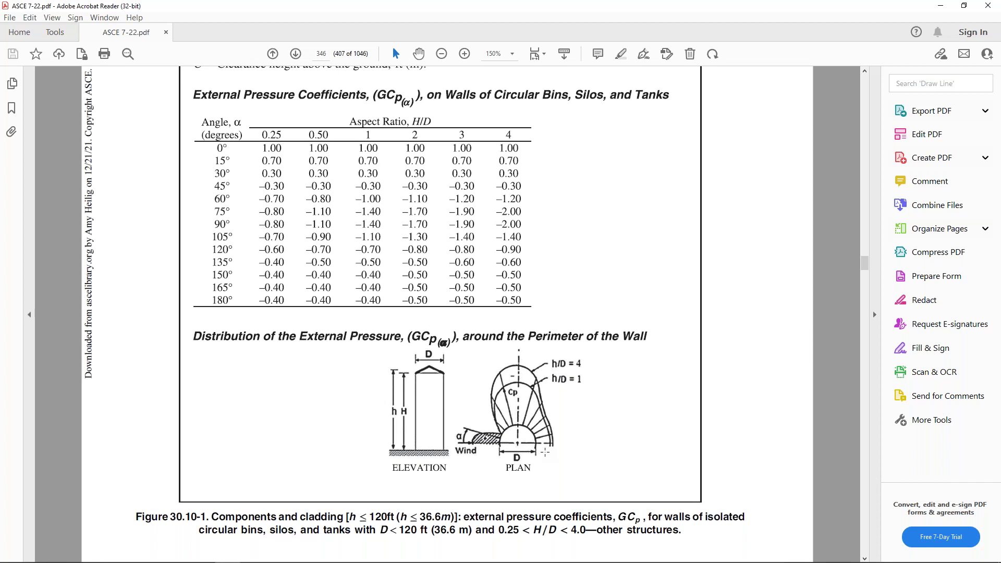
Switch back to RFEM and start a new free rectangular load in LC5 with the load distribution Varying along Perimeter.
key(super+Tab)
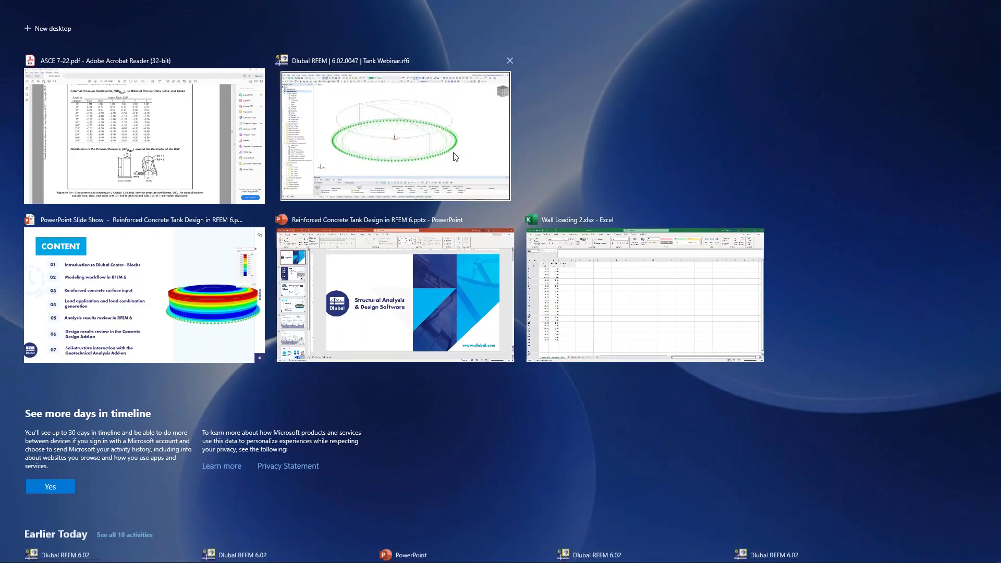
click(456, 157)
click(350, 44)
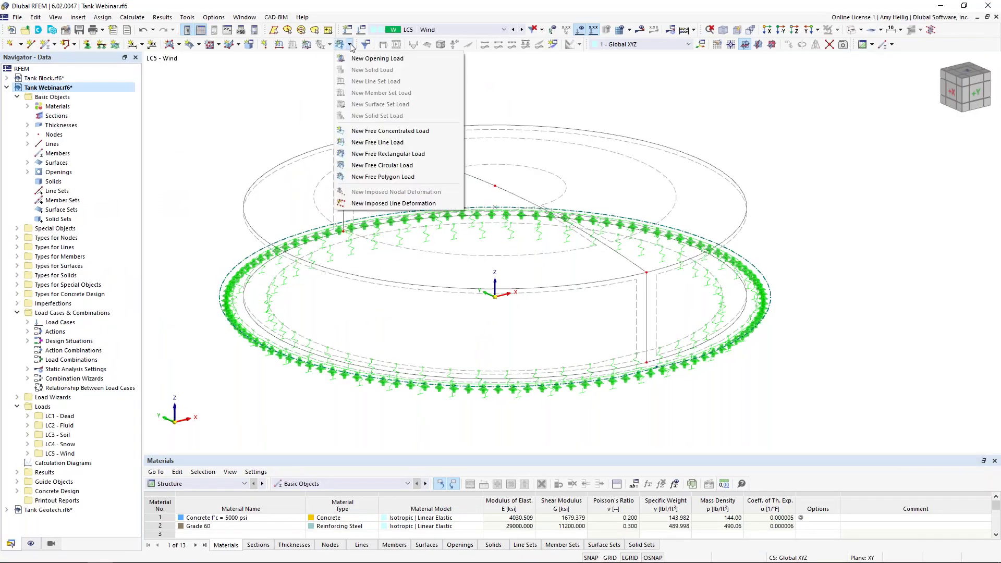
click(388, 153)
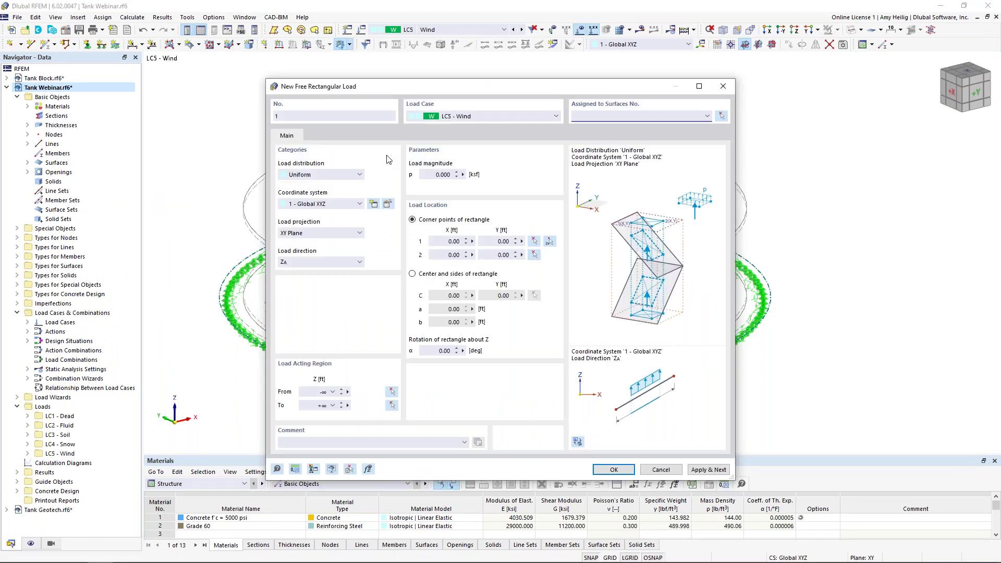
click(349, 178)
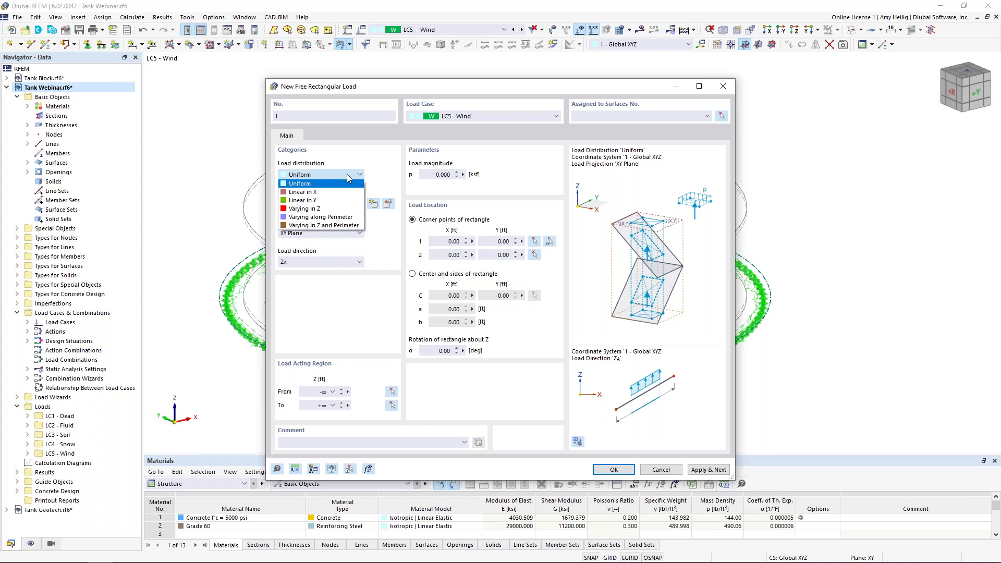
click(341, 217)
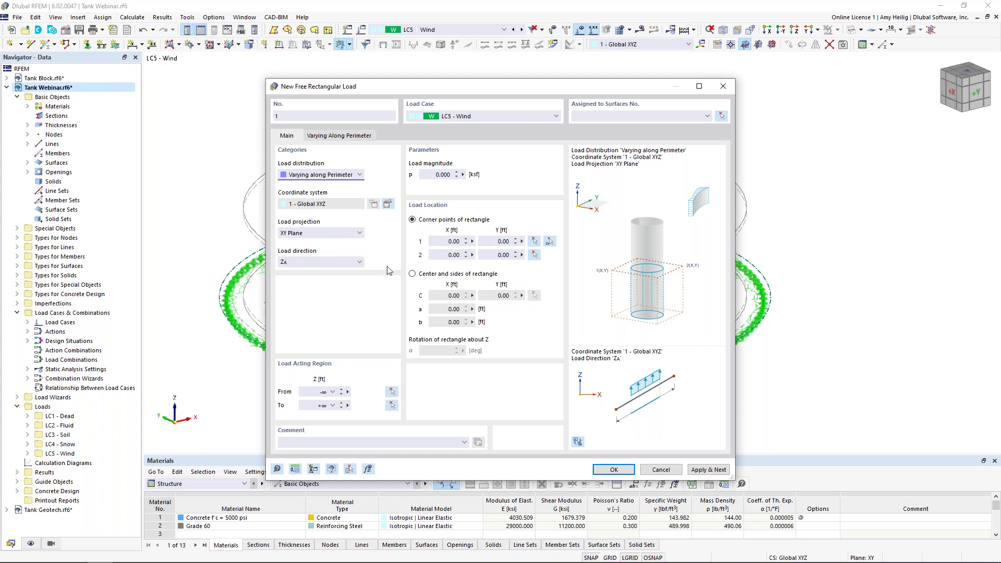
Keep the XY Plane projection, set the load direction to local z and the load magnitude to -0.02 ksf.
click(336, 233)
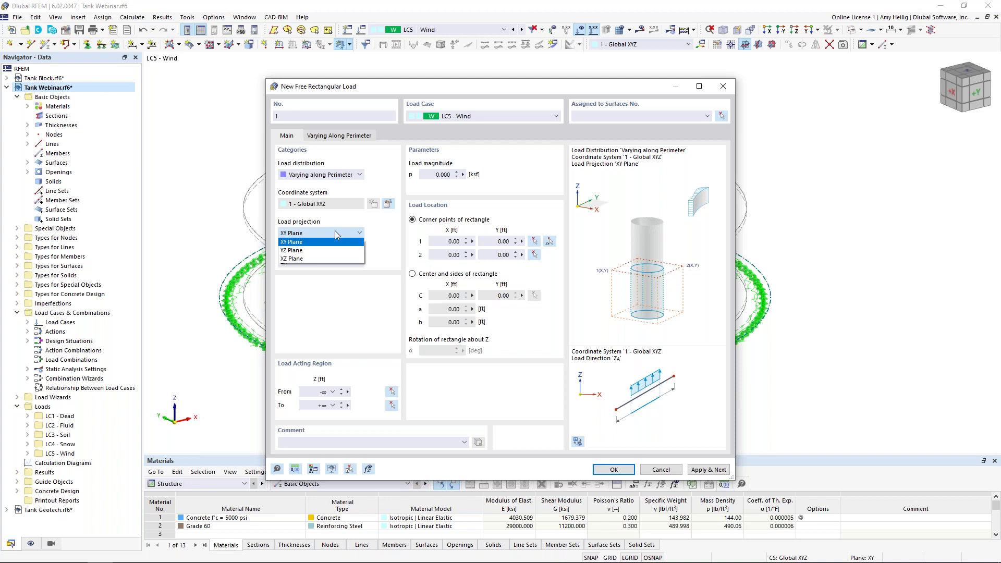
click(320, 235)
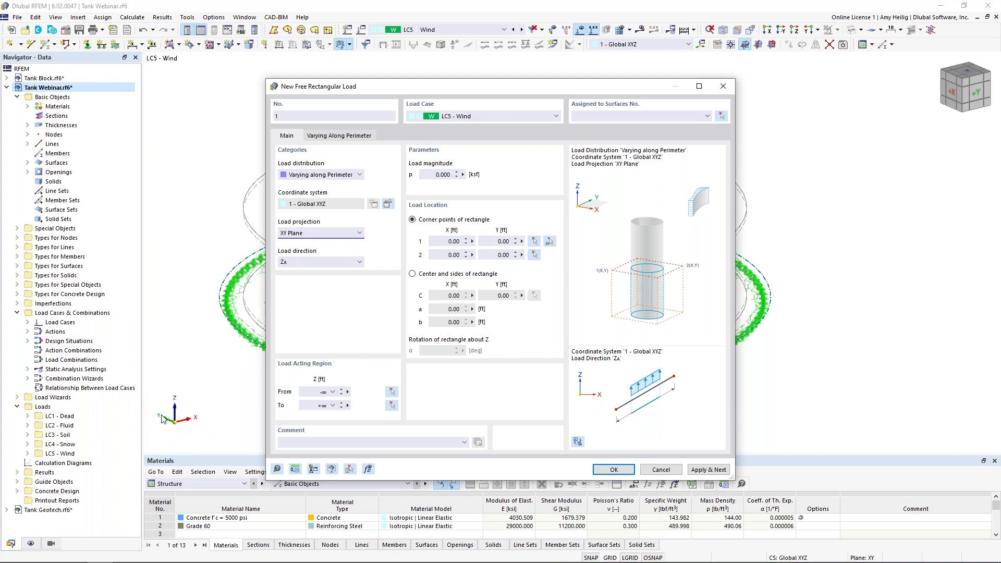
click(320, 264)
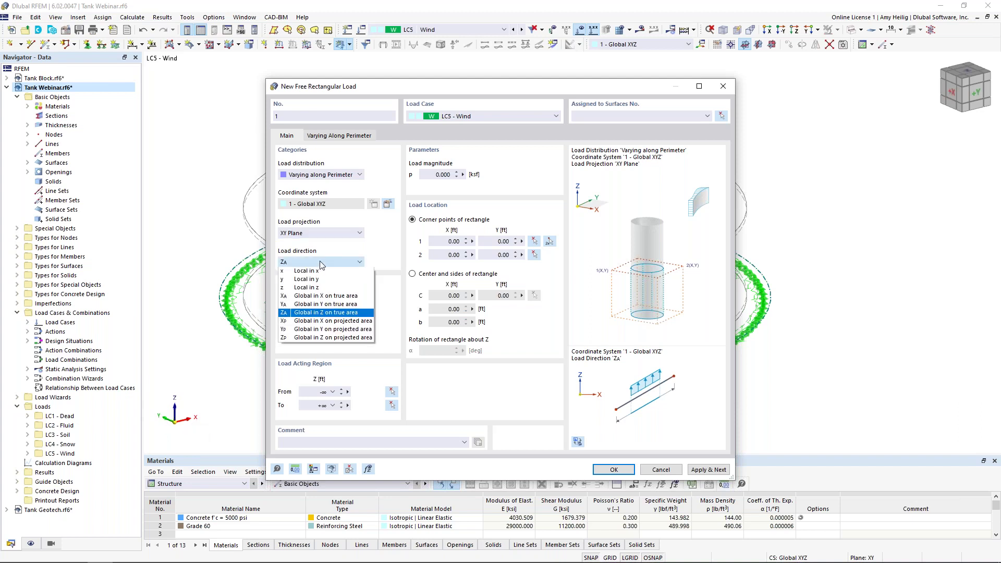
click(315, 288)
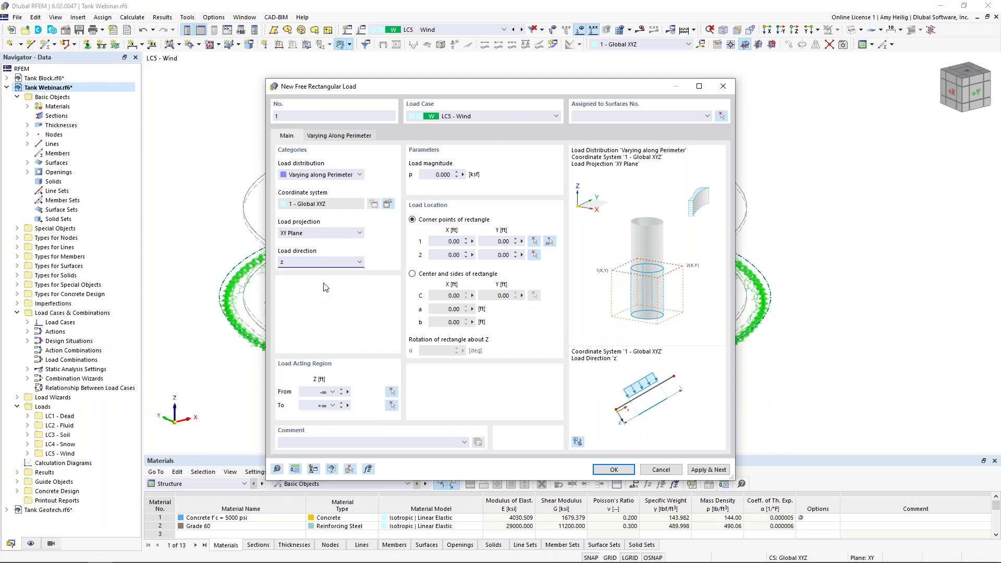
key(Tab)
key(BackSpace)
text(-0.02)
Define the perimeter load's vertical axis by setting the Z coordinate of the second point B to 10 ft.
click(354, 138)
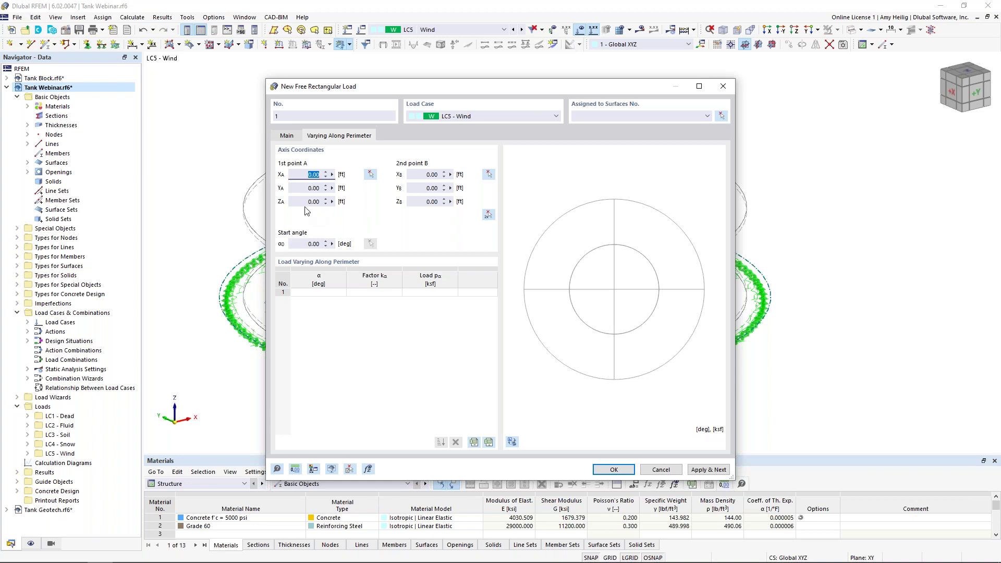
click(425, 202)
text(10)
click(423, 189)
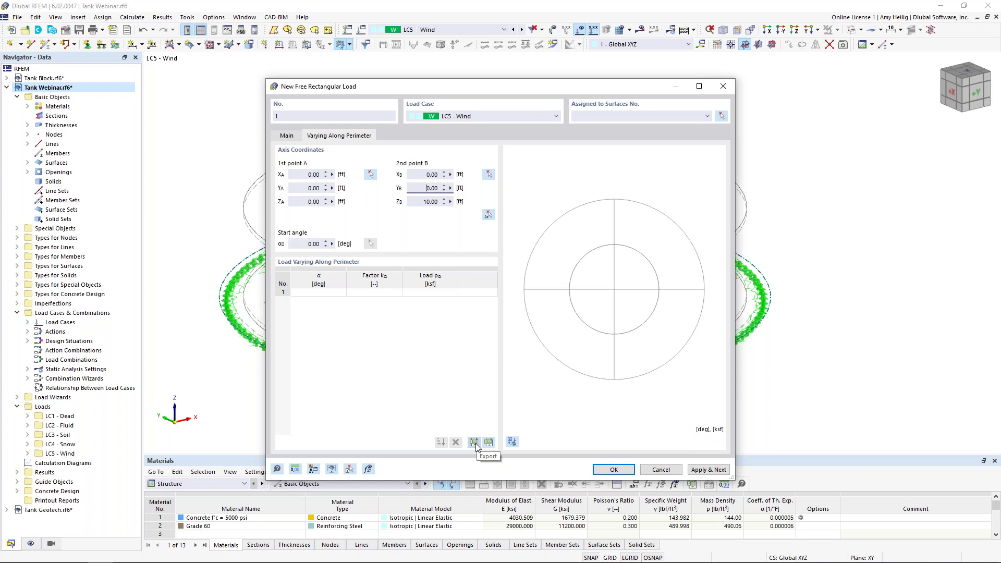
Switch to Wall Loading 2.xlsx in Excel, examine the wall angles and factors, and select the first angle cell, B3.
key(super+Tab)
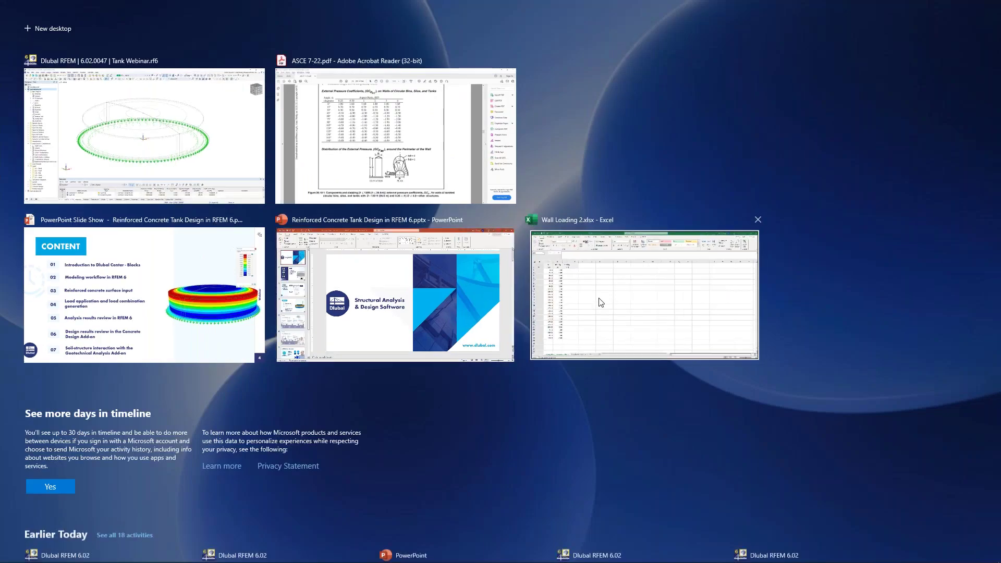
click(647, 285)
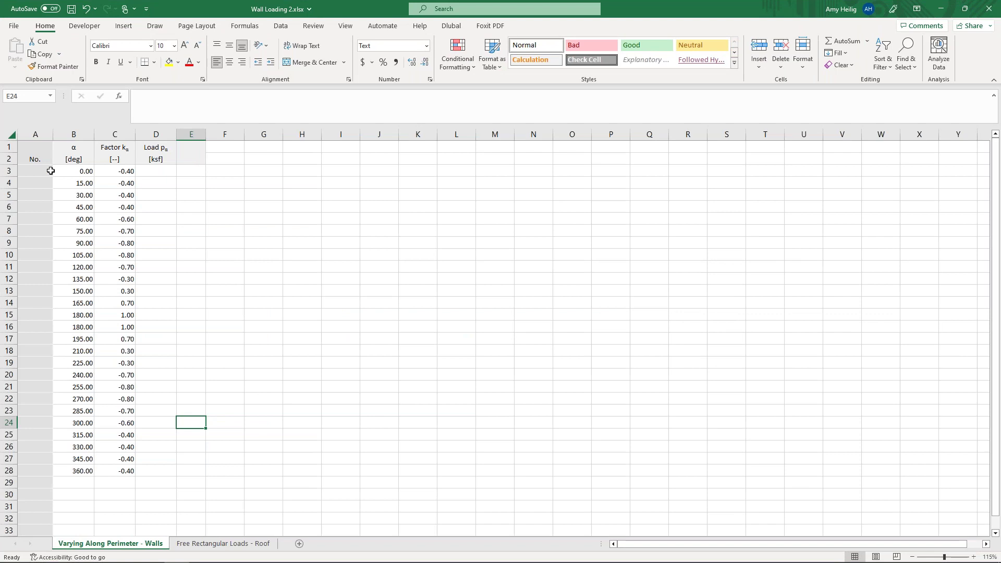
ctrl+scroll(66, 175, up, 1)
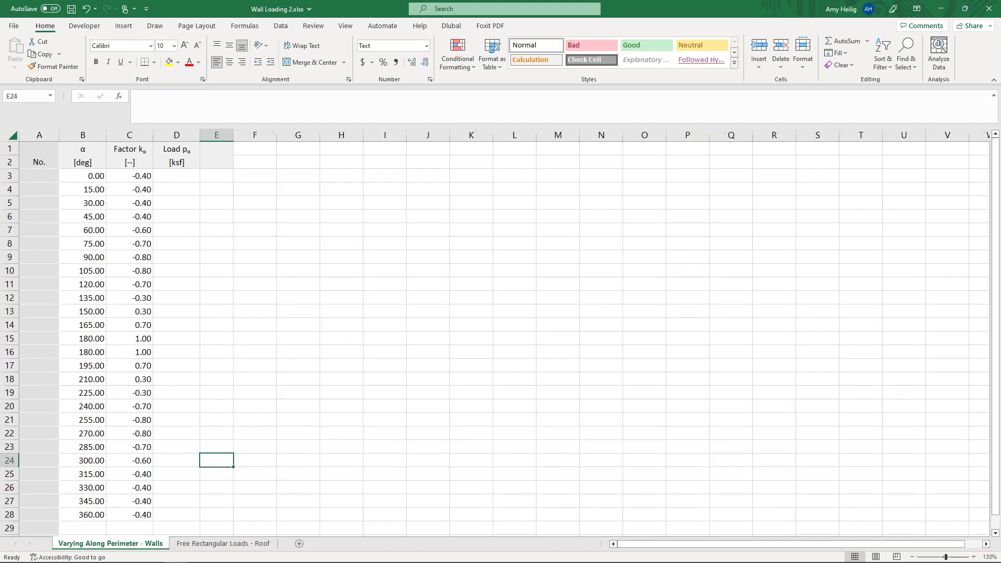
click(85, 176)
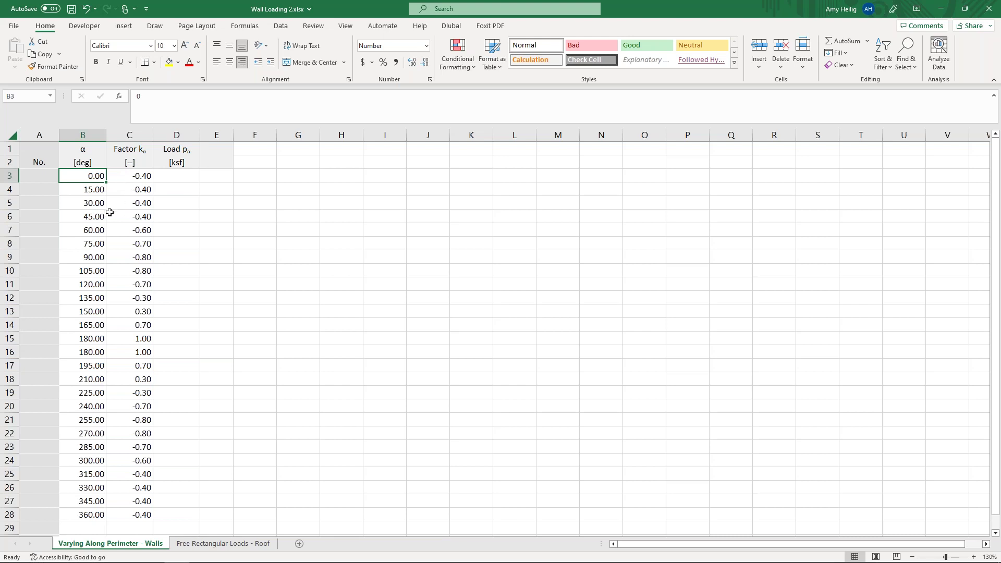
Switch back to RFEM, import the Excel angles and factors into the load-varying-along-perimeter table, and return to the load's main settings.
key(super+Tab)
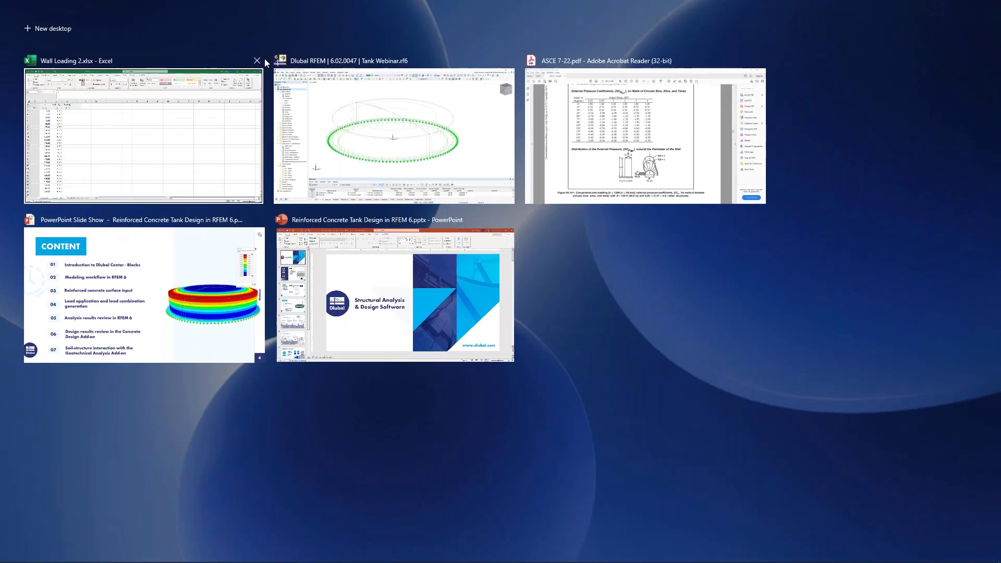
click(358, 109)
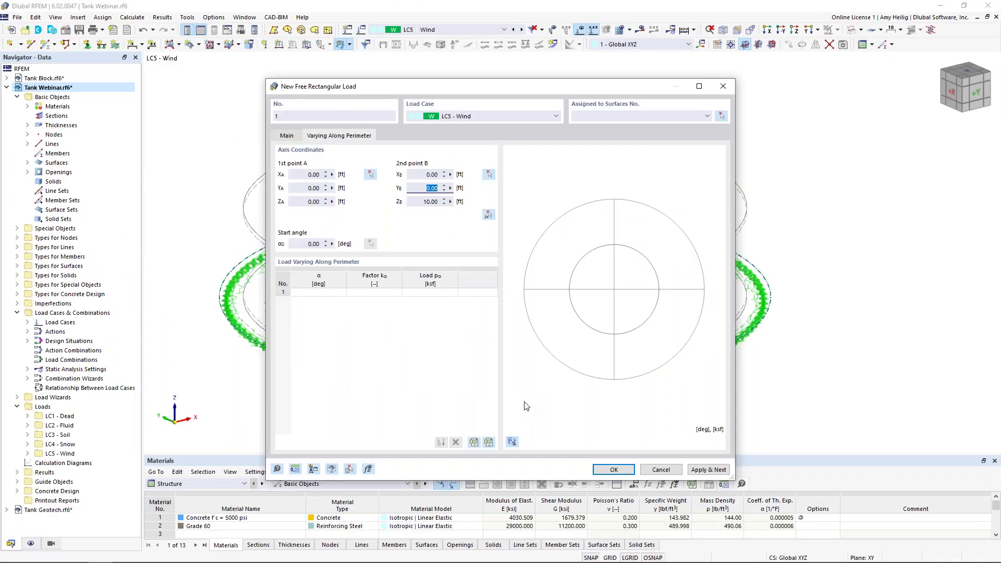
click(490, 445)
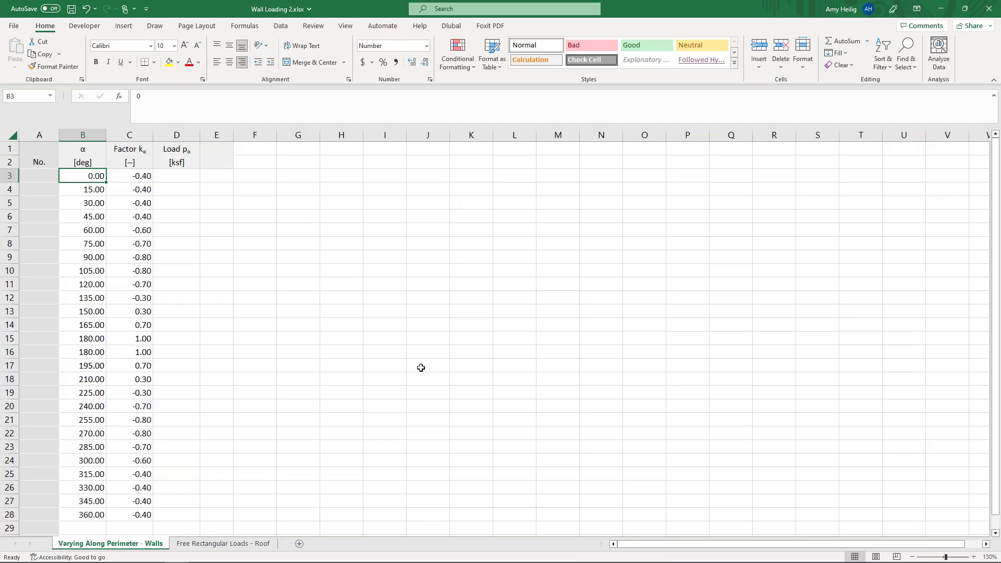
key(super+Tab)
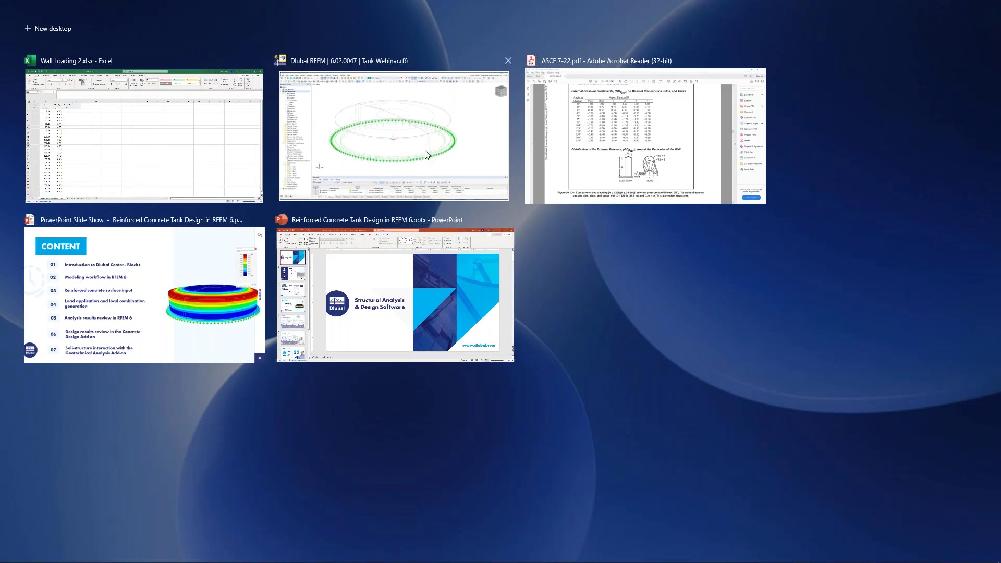
click(425, 155)
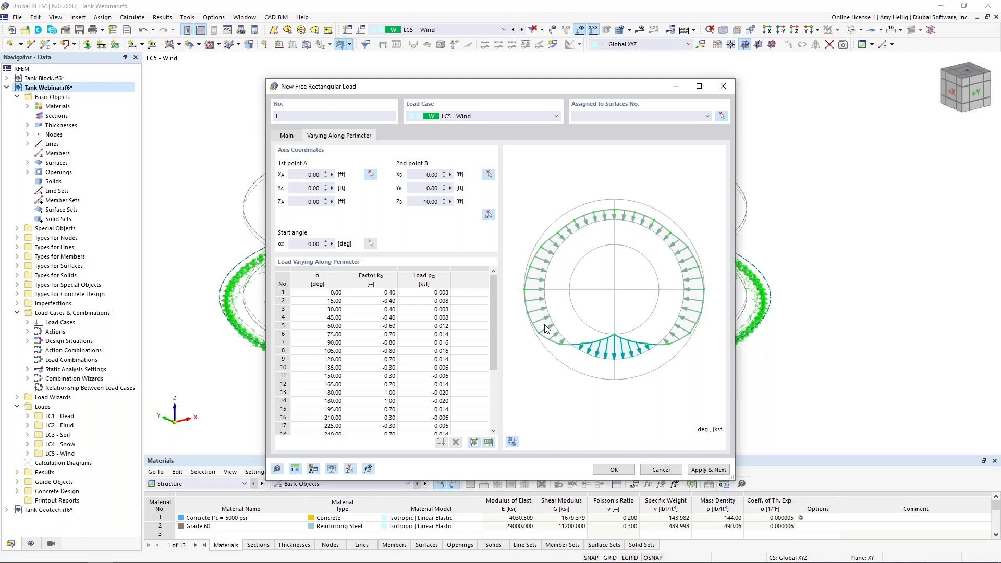
click(288, 136)
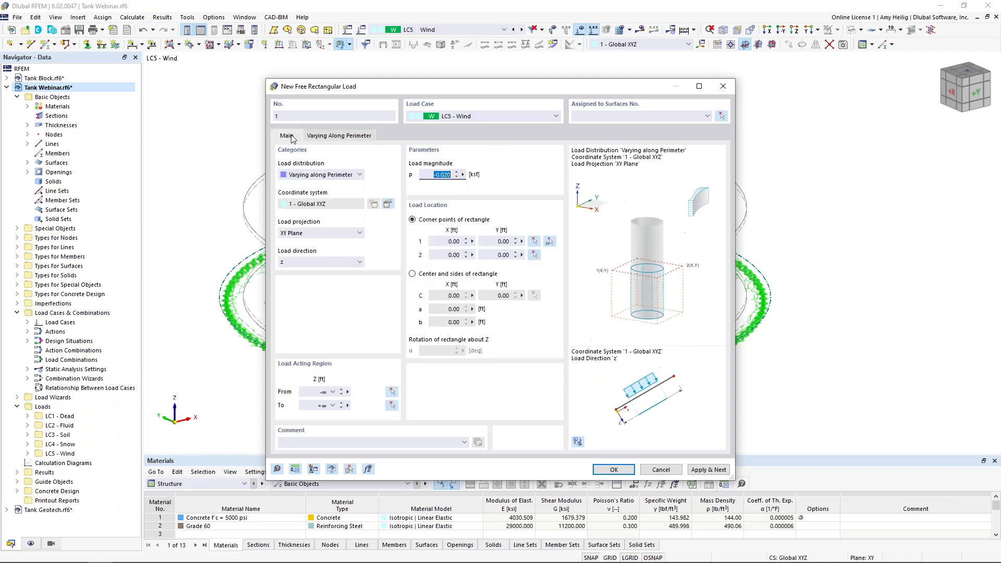
Locate the free rectangular load by the center and sides of its rectangle, with sides a and b both set to 90 ft.
click(413, 275)
double_click(454, 309)
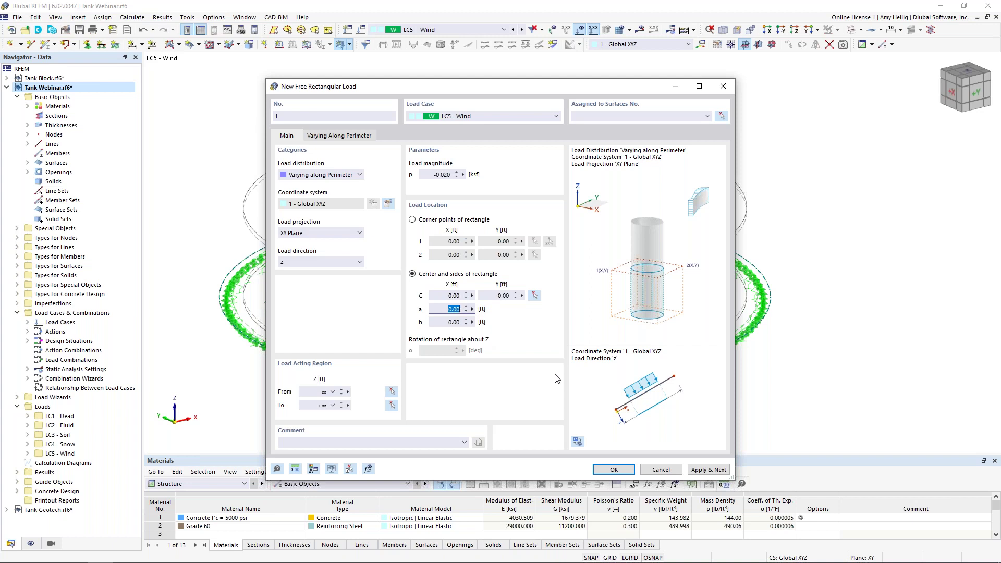
text(90)
key(Tab)
text(90)
click(458, 309)
Assign the free rectangular load to wall surfaces 1 and 2 and create it.
click(721, 116)
drag(673, 323, 620, 309)
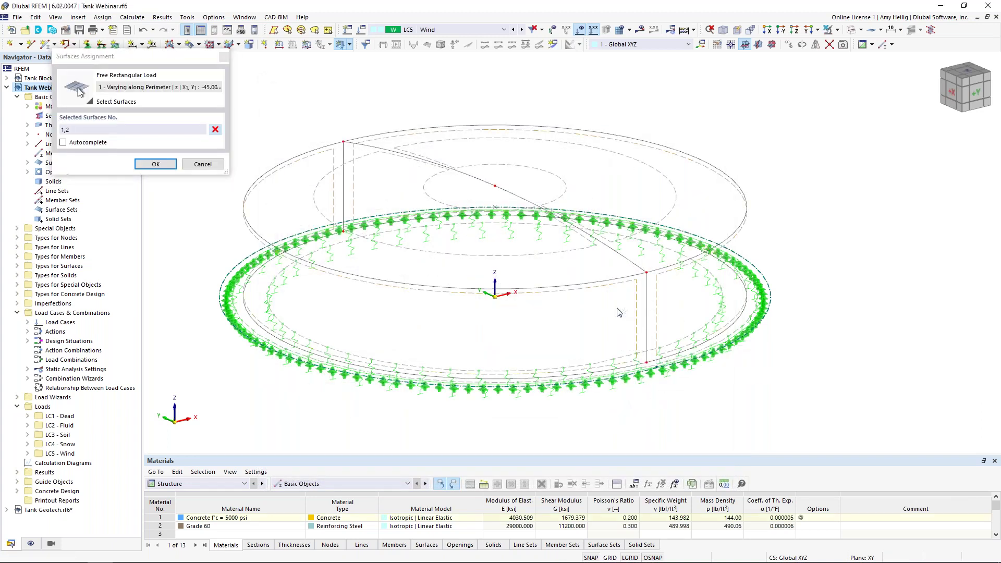
click(152, 164)
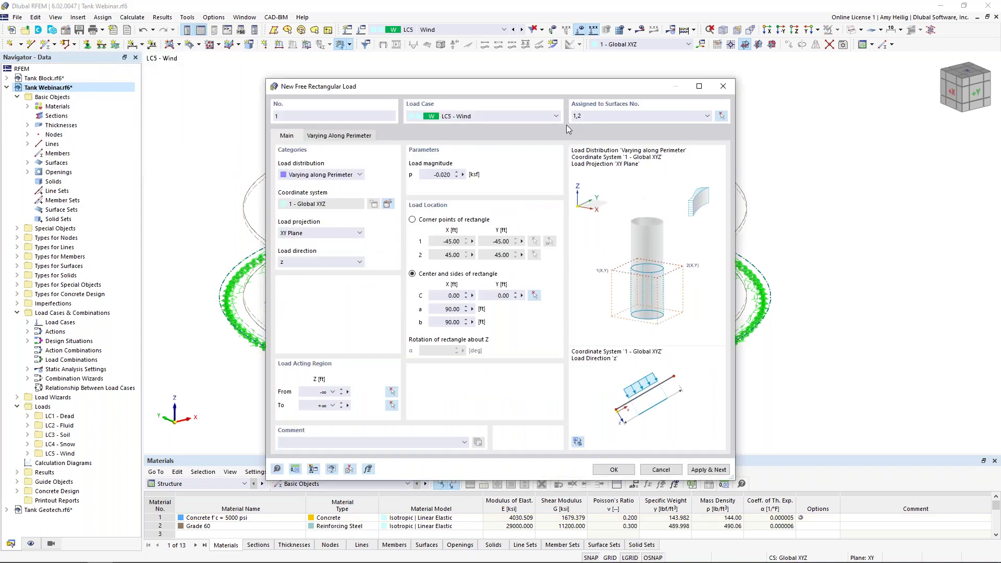
click(614, 471)
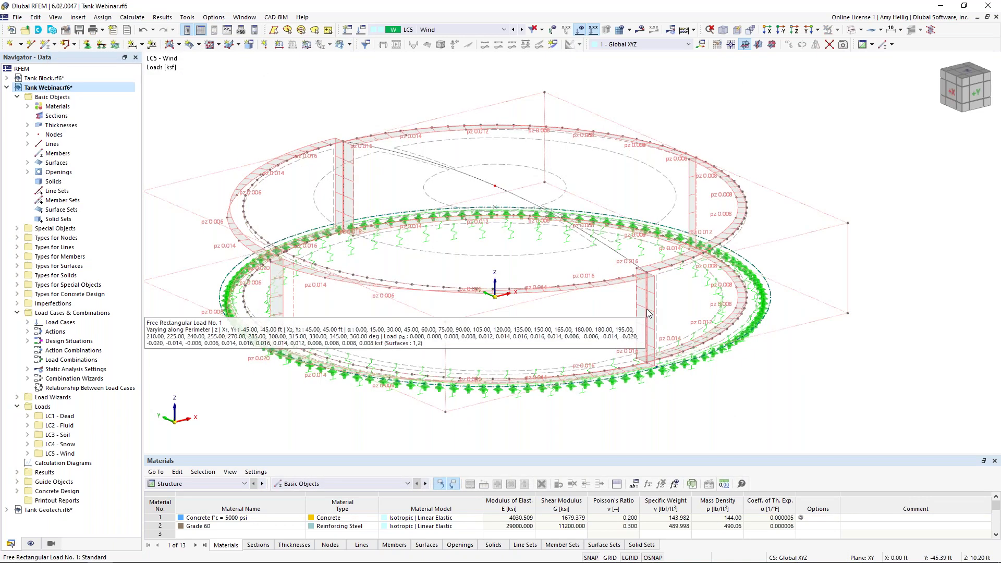
View the tank in the reverse Z-direction and enlarge the graphical display size of the perimeter wind load.
ctrl+middle_drag(831, 177, 805, 171)
mouse_move(259, 260)
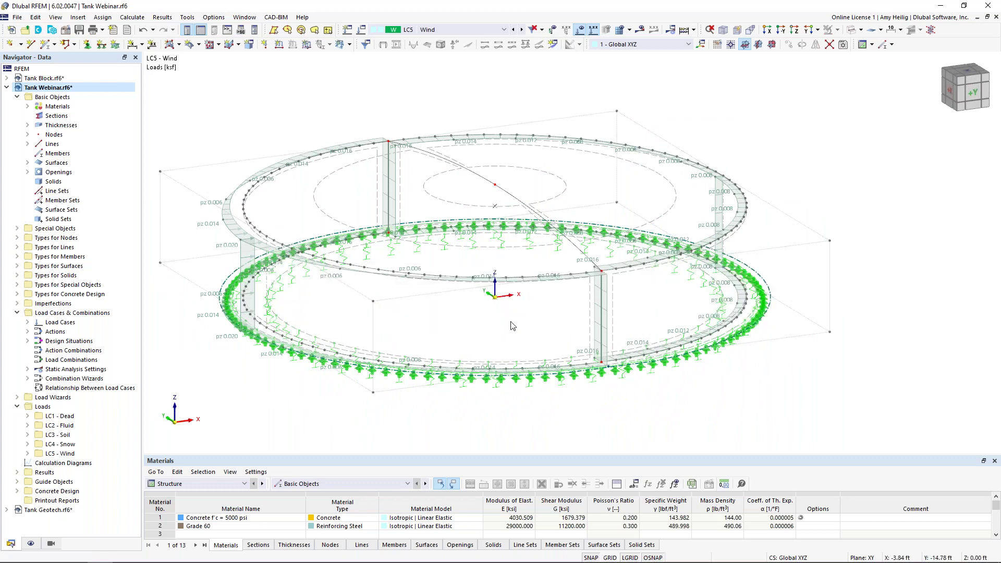
click(817, 30)
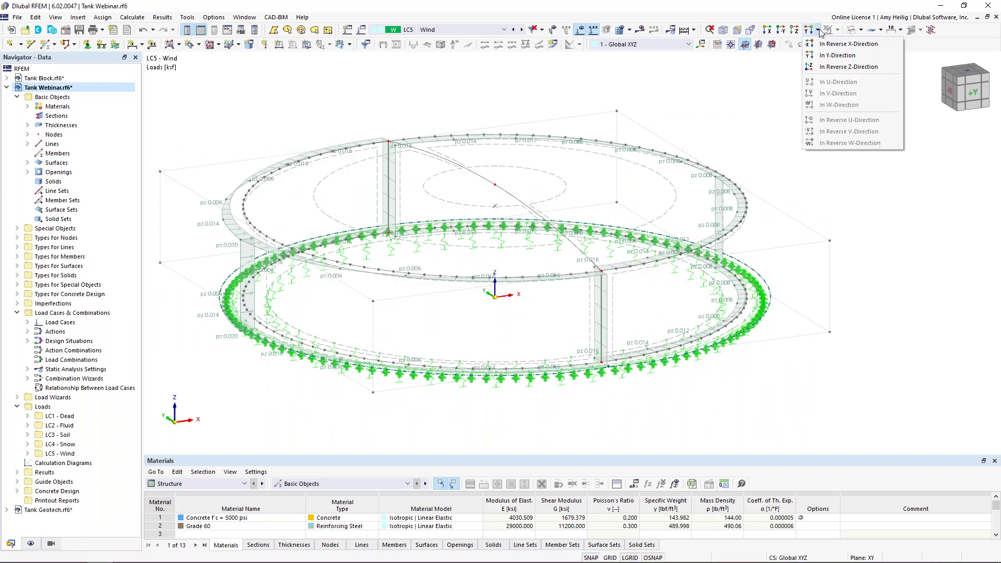
click(845, 67)
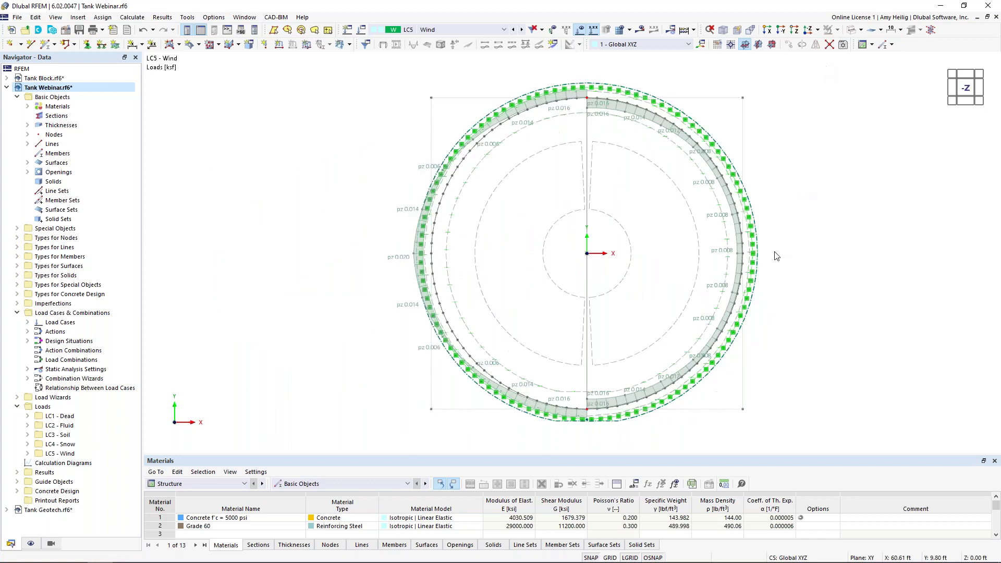
right_click(408, 258)
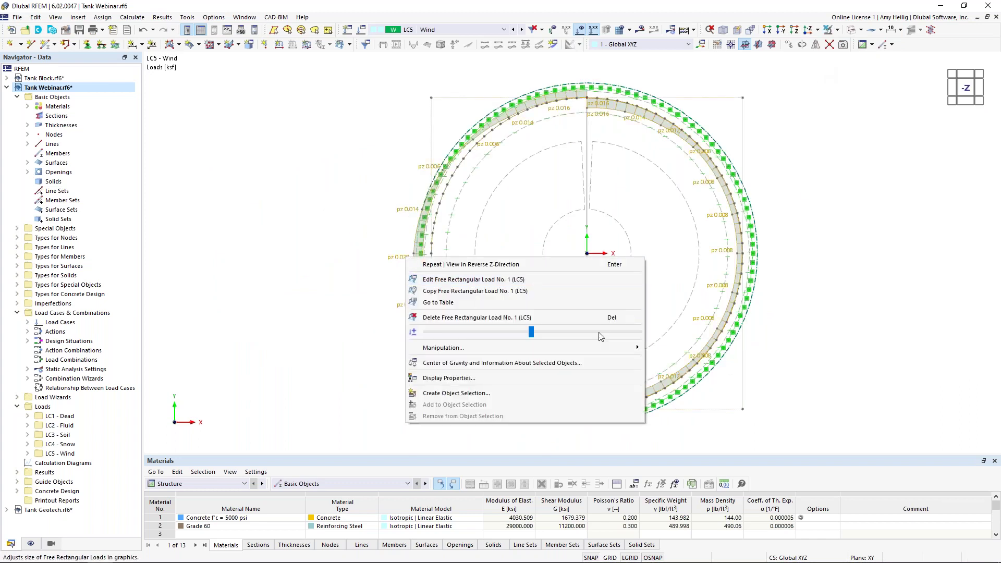
drag(607, 332, 634, 332)
click(831, 342)
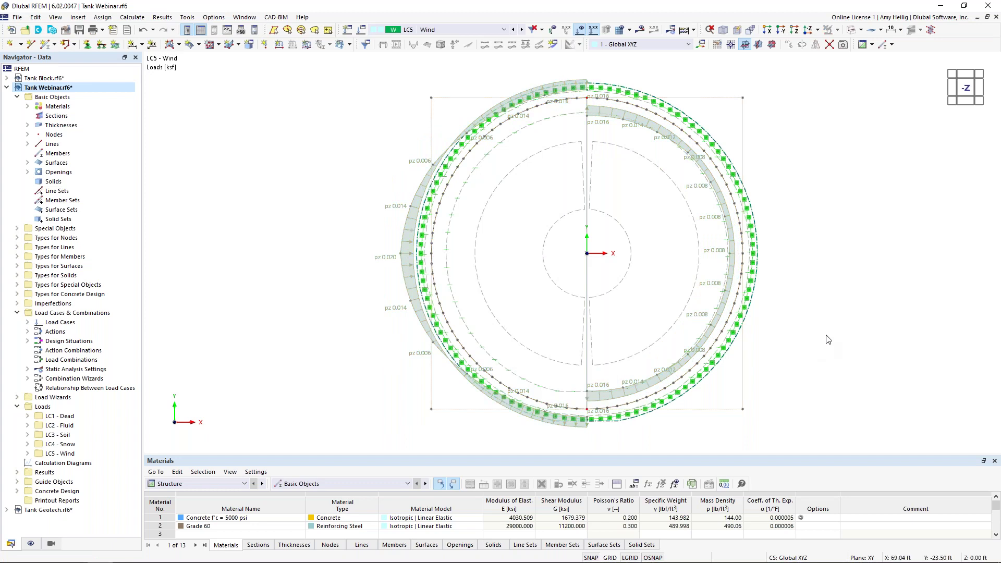
Return the model to an oblique 3D view, enlarge the table area and show the loads tables with the free rectangular loads of LC5.
middle_drag(679, 344, 603, 344)
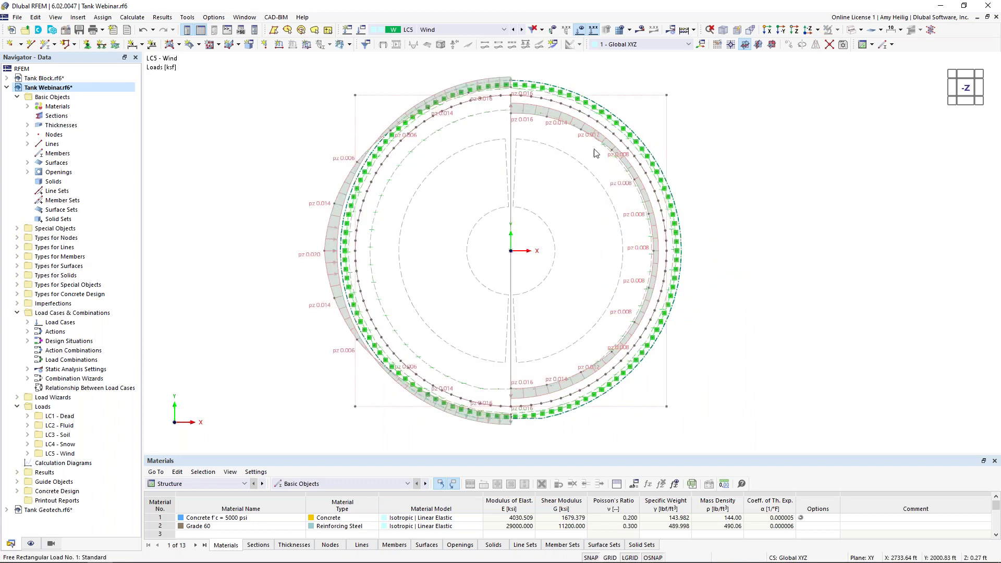
ctrl+middle_drag(640, 425, 695, 263)
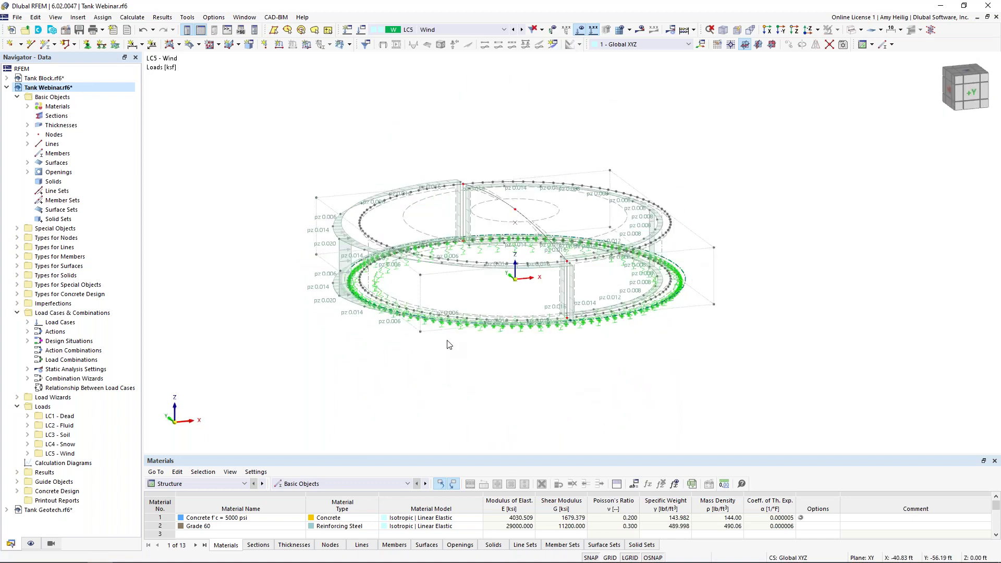
scroll(448, 341, up, 2)
middle_drag(449, 344, 451, 403)
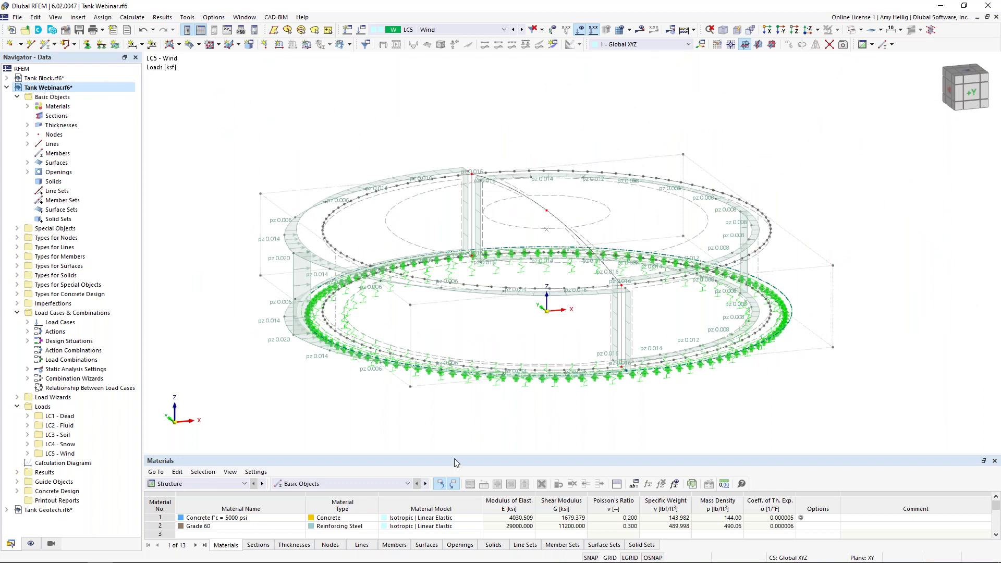
drag(454, 454, 477, 383)
middle_drag(546, 368, 520, 323)
click(188, 413)
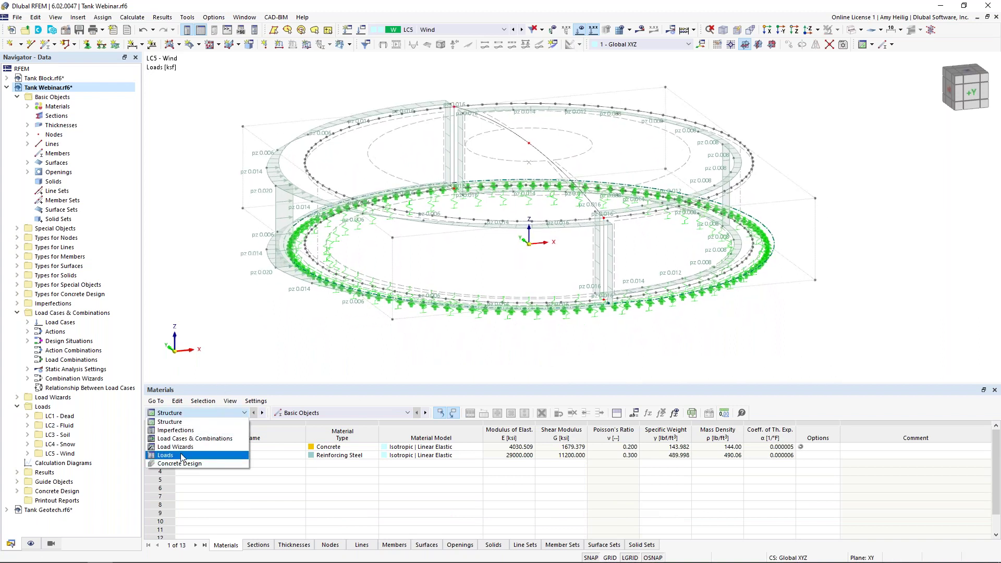
click(166, 455)
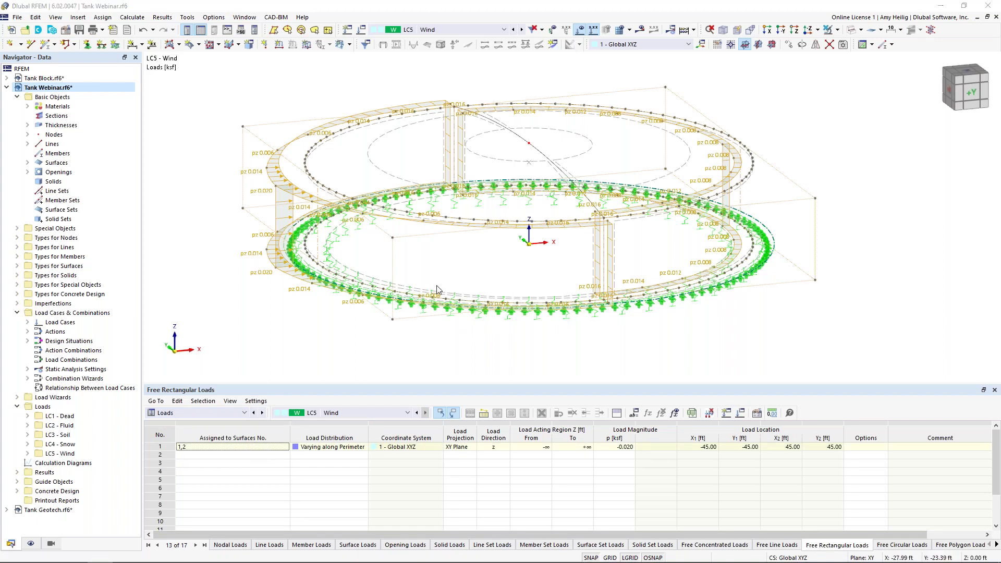
Switch to Wall Loading 2.xlsx in Excel and copy both roof load rows, B3 through N4, from the Free Rectangular Loads - Roof sheet.
key(super+Tab)
click(464, 155)
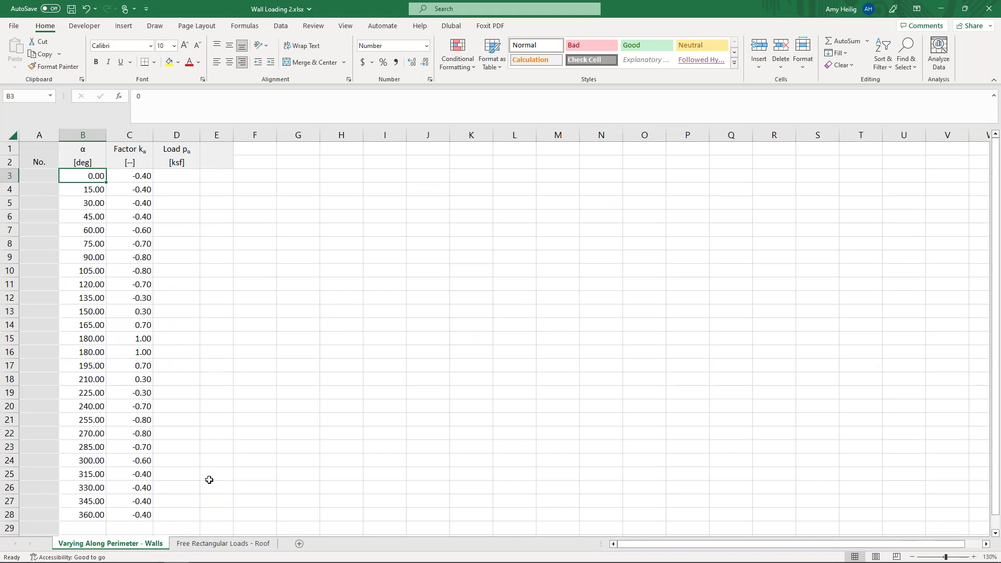
click(219, 543)
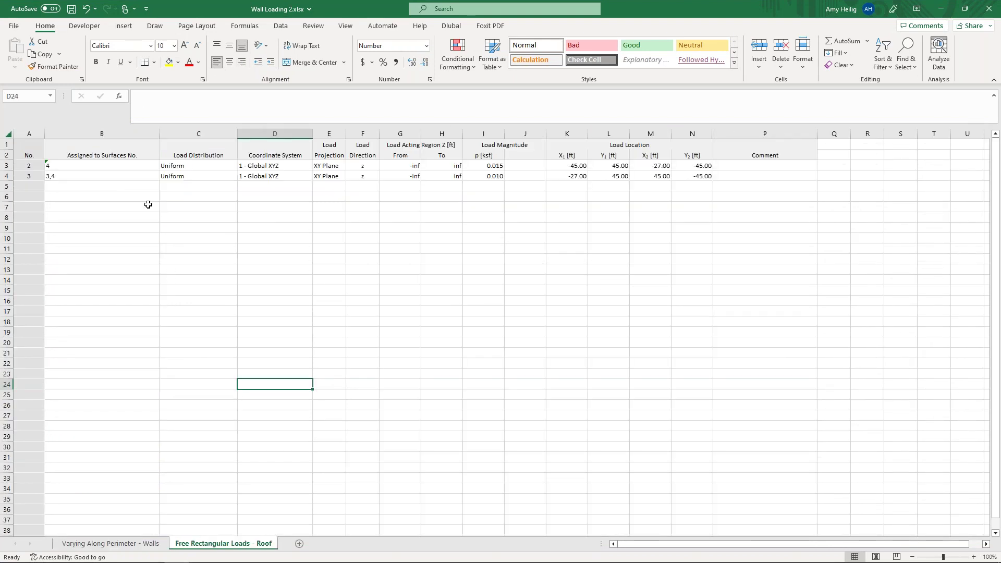
click(130, 166)
drag(130, 165, 685, 177)
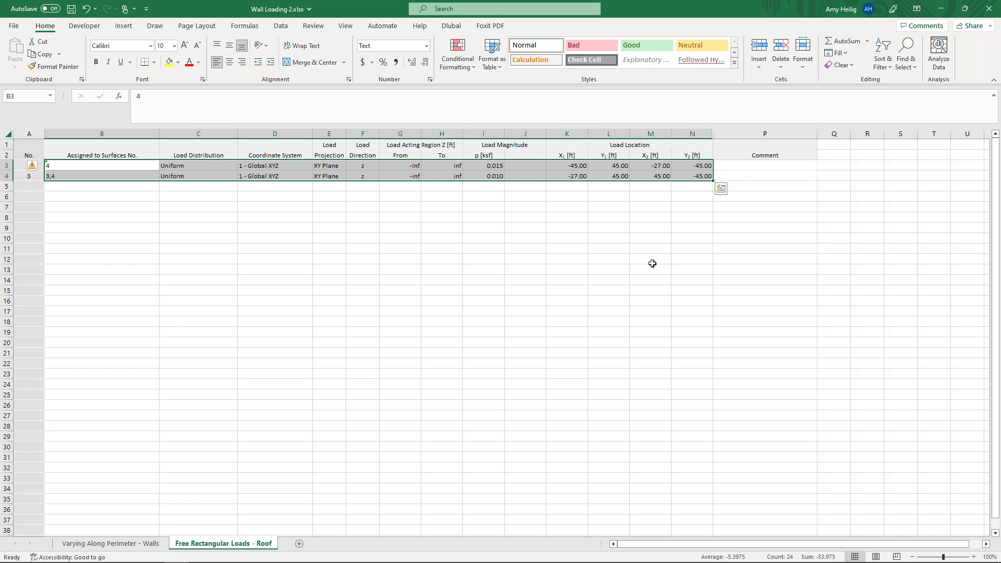
key(ctrl+c)
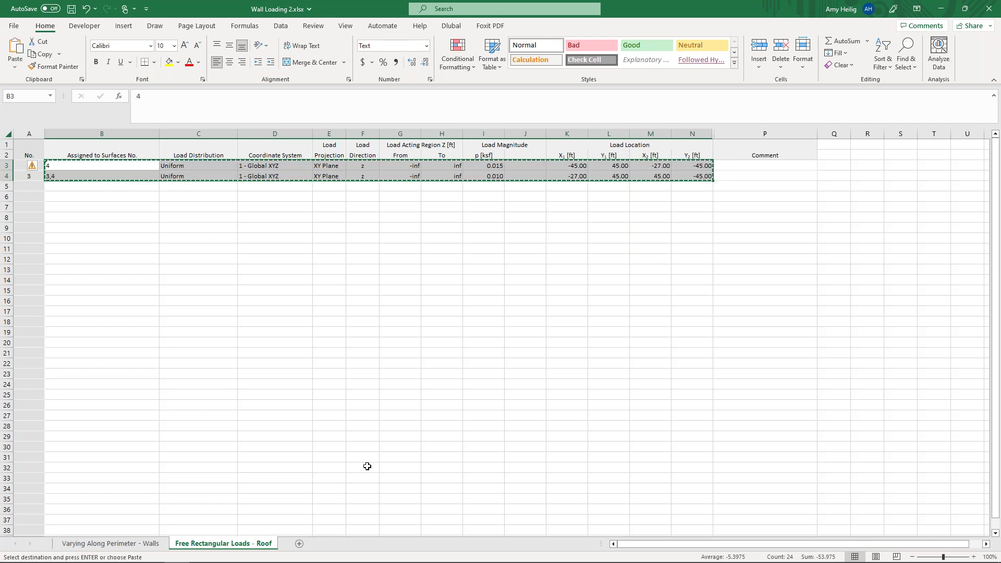
Switch back to RFEM and paste the copied roof loads into the free rectangular loads table, starting at row 2's assigned surfaces.
key(super+Tab)
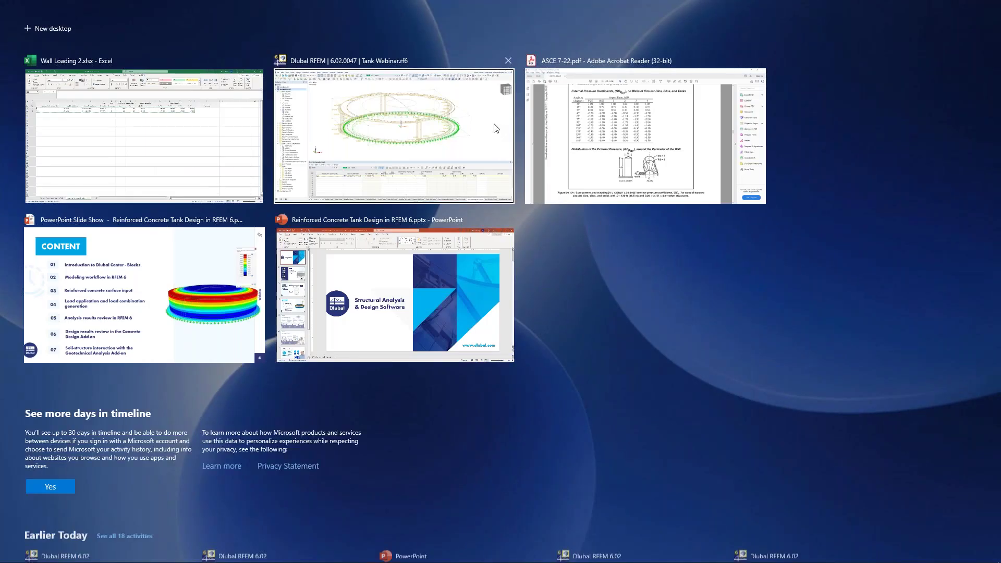
click(389, 133)
click(232, 457)
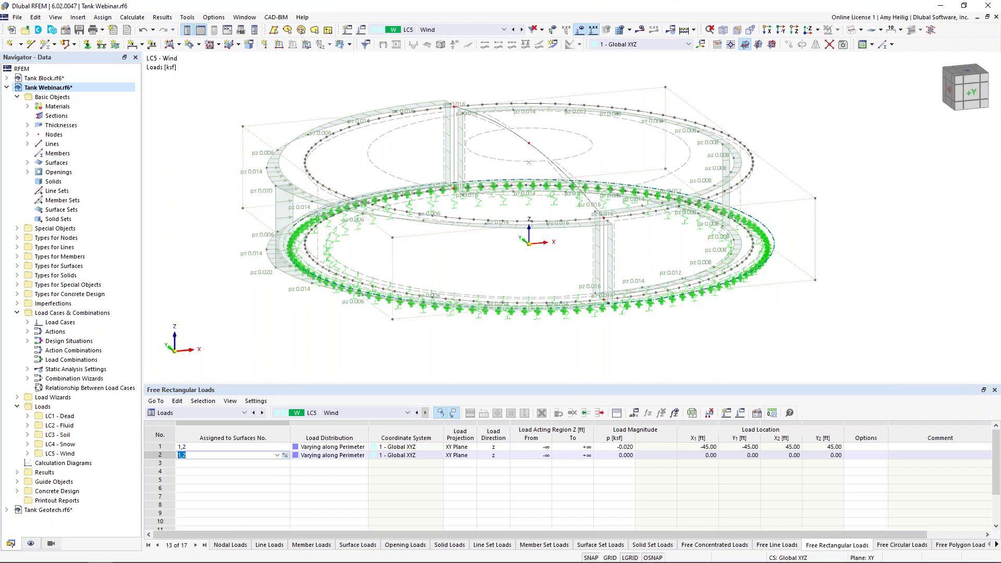
key(ctrl+v)
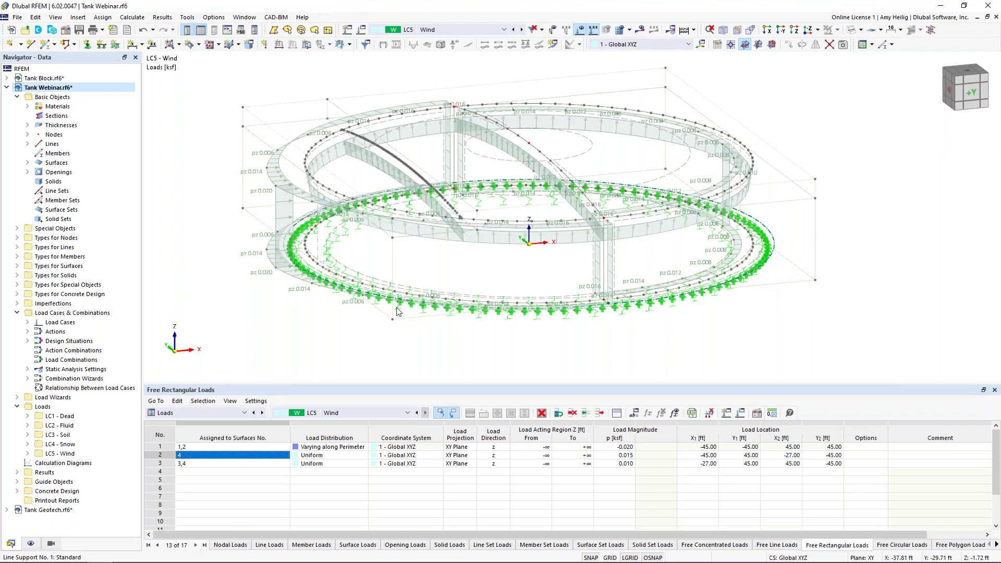
Highlight the pasted roof loads in rows 3 and 2 and examine where each acts on the tank roof.
click(254, 464)
click(254, 455)
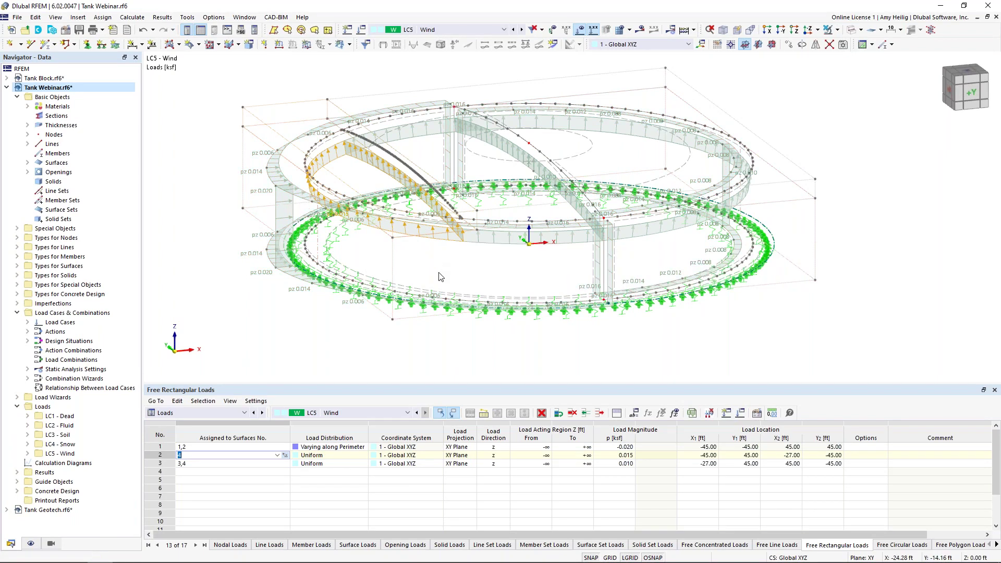
scroll(436, 260, up, 5)
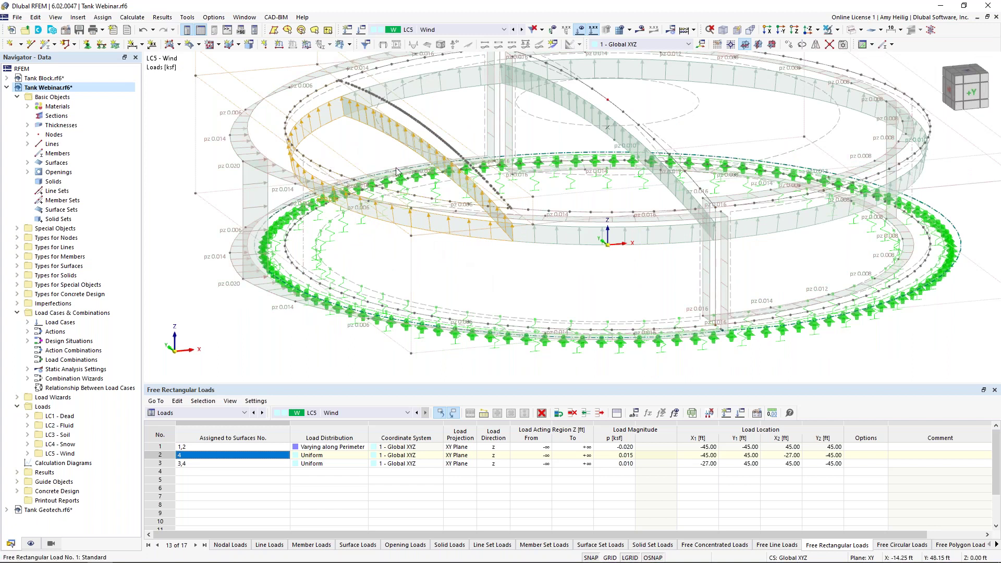
mouse_move(576, 249)
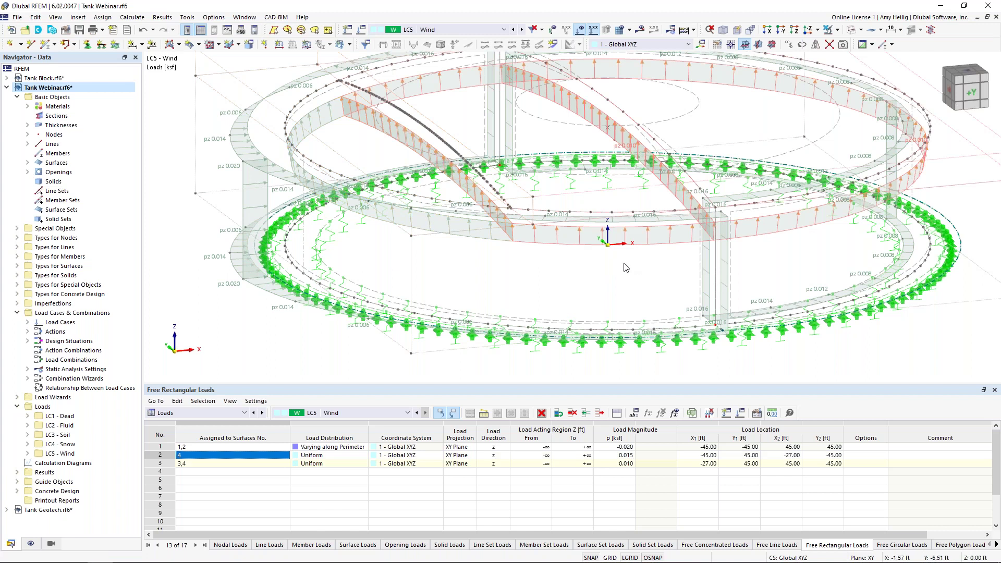
scroll(625, 266, down, 3)
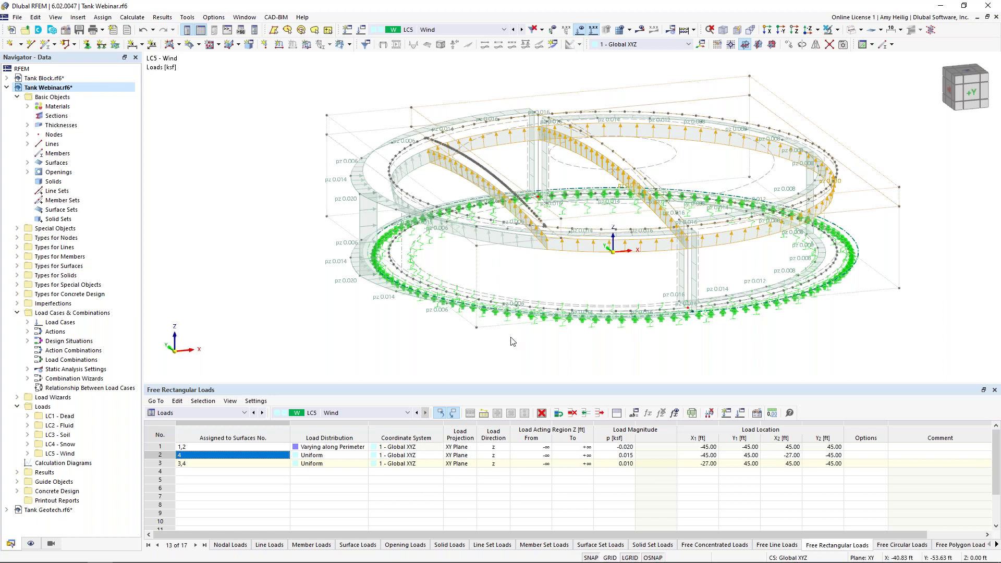
middle_drag(568, 365, 543, 351)
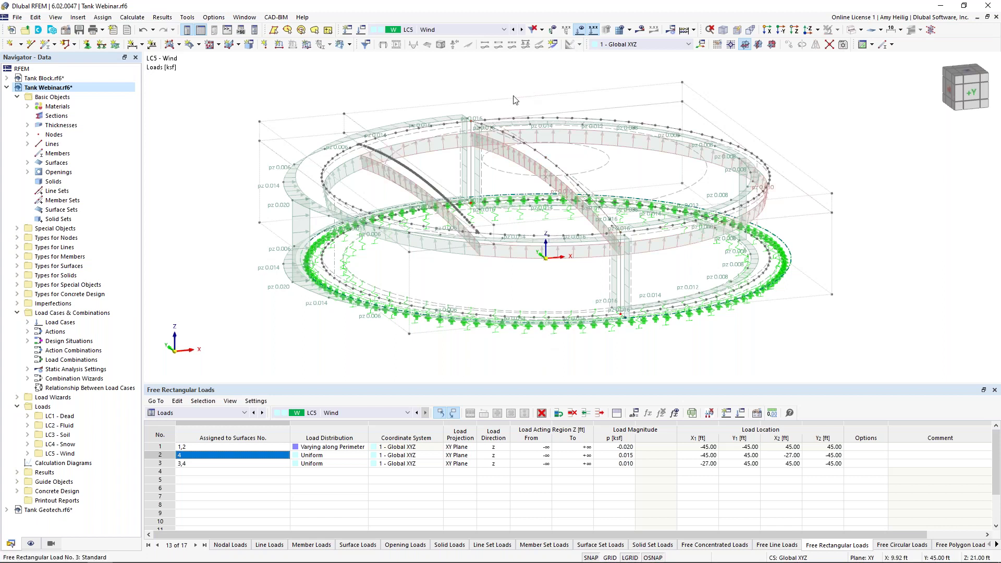
Activate structure modification for load case LC5 Wind and create a new structure modification that modifies surface stiffnesses.
click(362, 31)
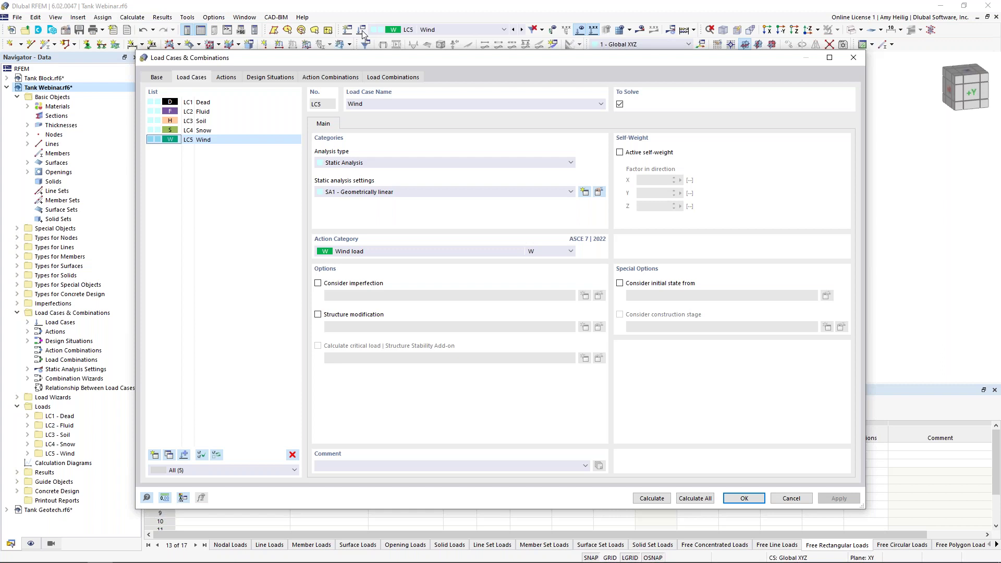
click(318, 315)
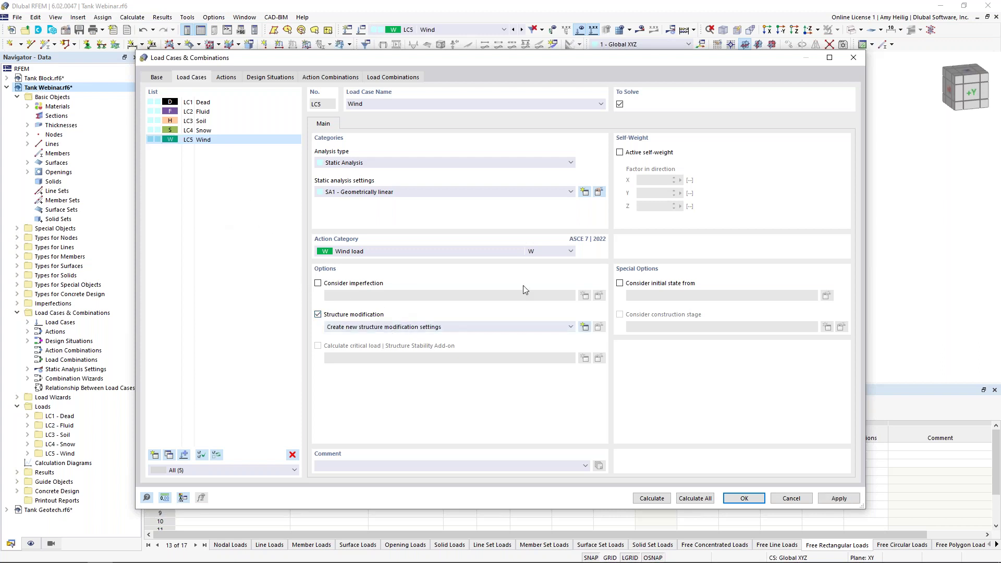
click(586, 328)
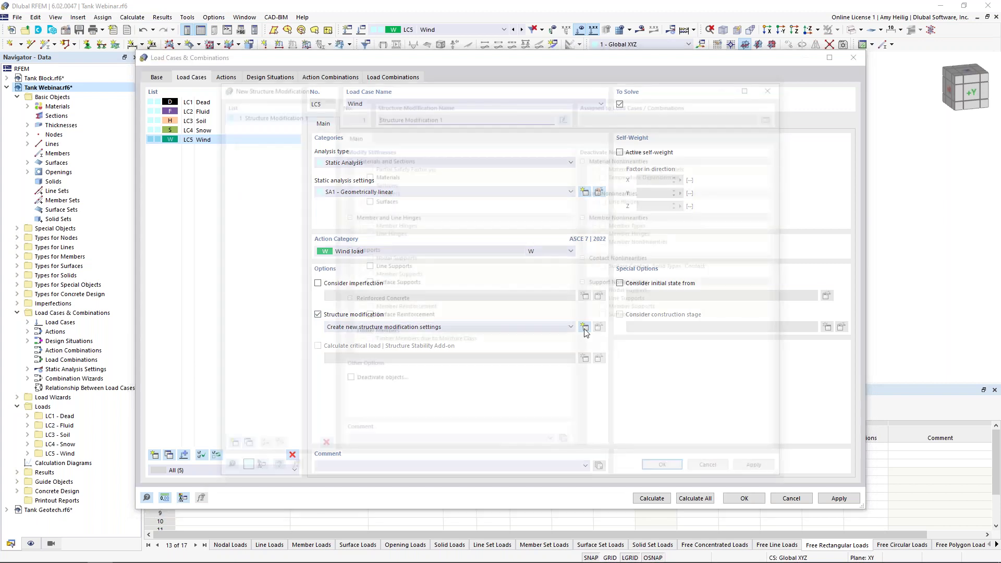
click(367, 200)
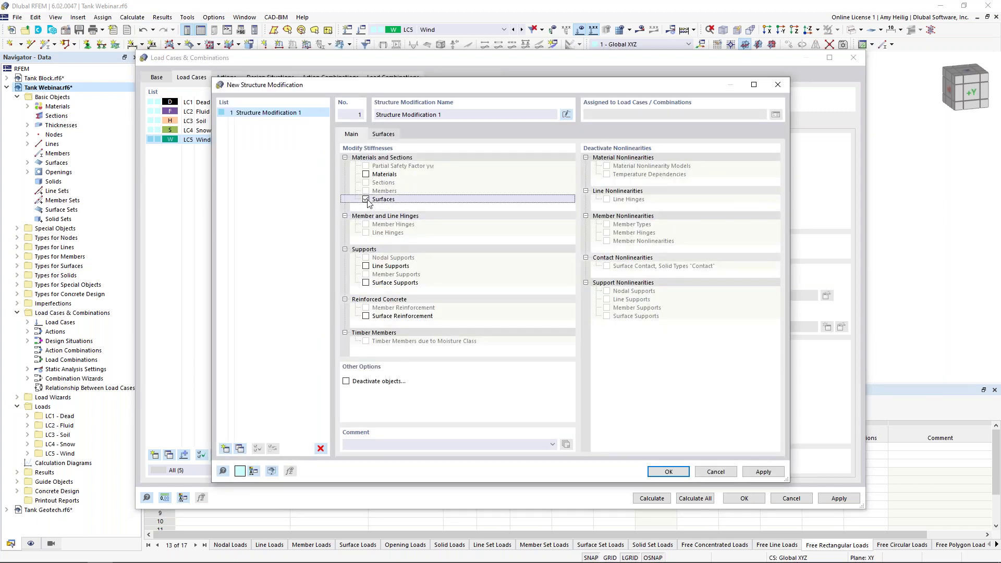
Start a new surface stiffness modification and set its modification type to ACI 318-19 Table 6.6.3.1.1 (a) | Concrete Structures.
click(382, 134)
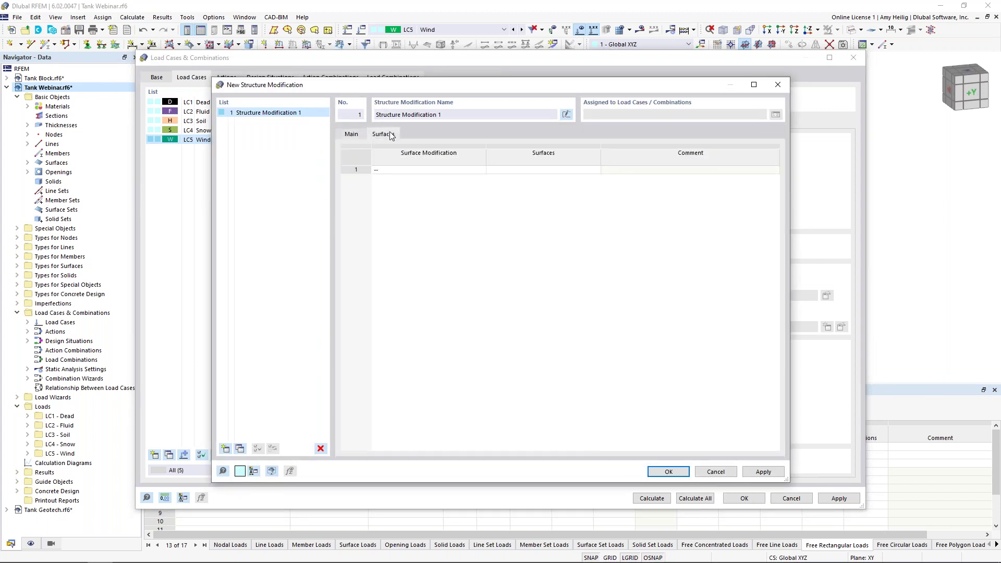
click(448, 170)
click(481, 170)
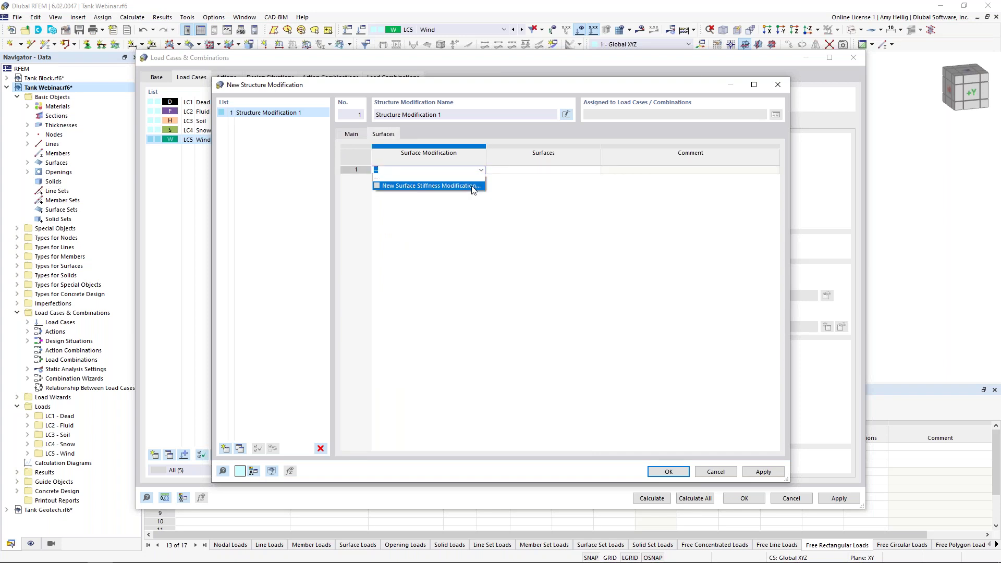
click(472, 186)
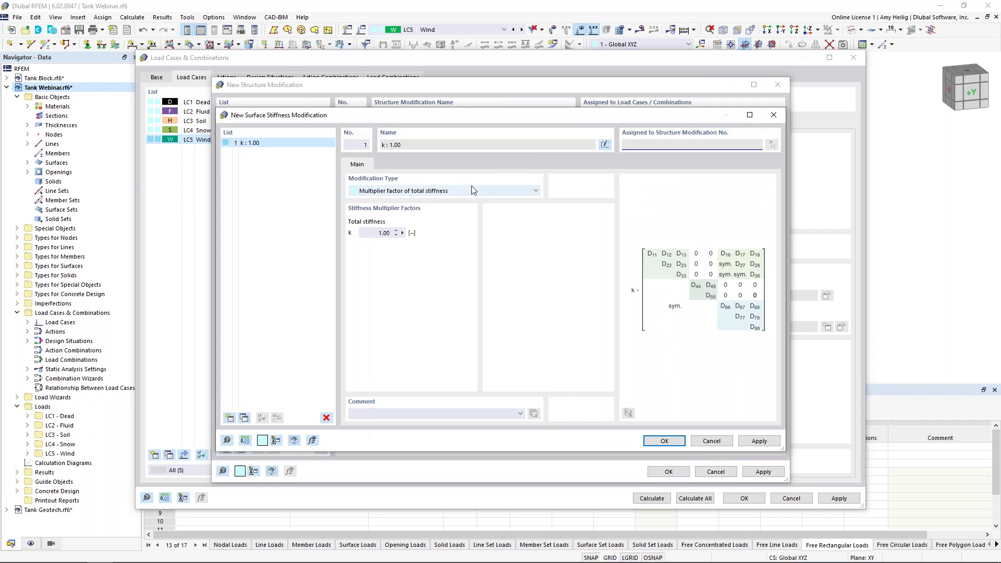
click(472, 192)
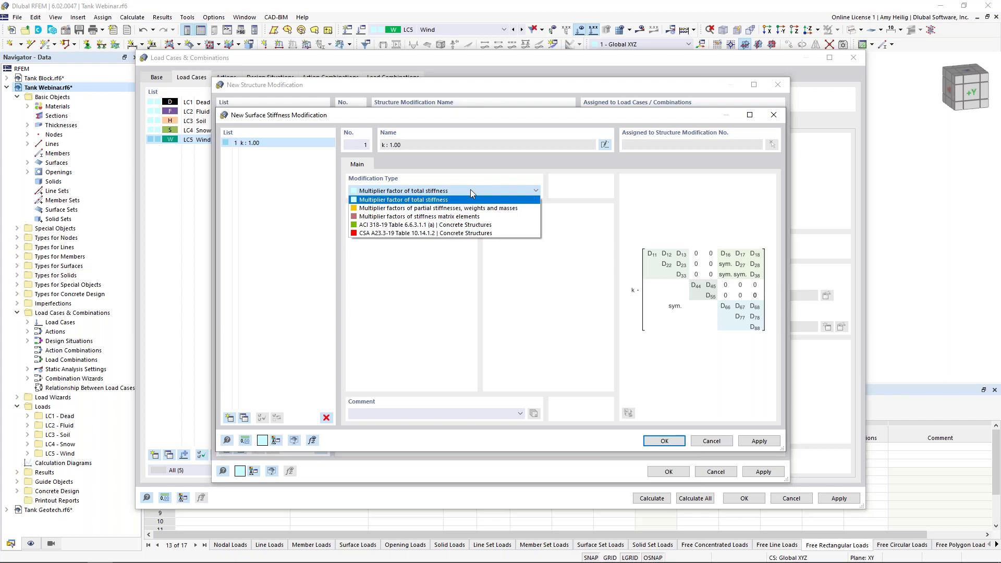
click(449, 225)
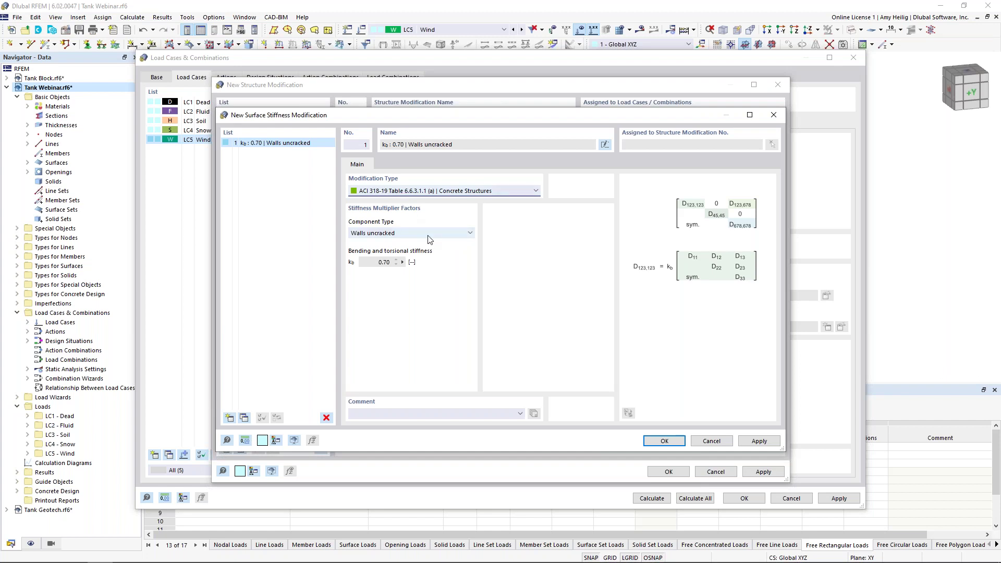
Keep Walls uncracked as the component type of the first surface stiffness modification and assign it to tank wall surfaces 1 and 2.
click(369, 234)
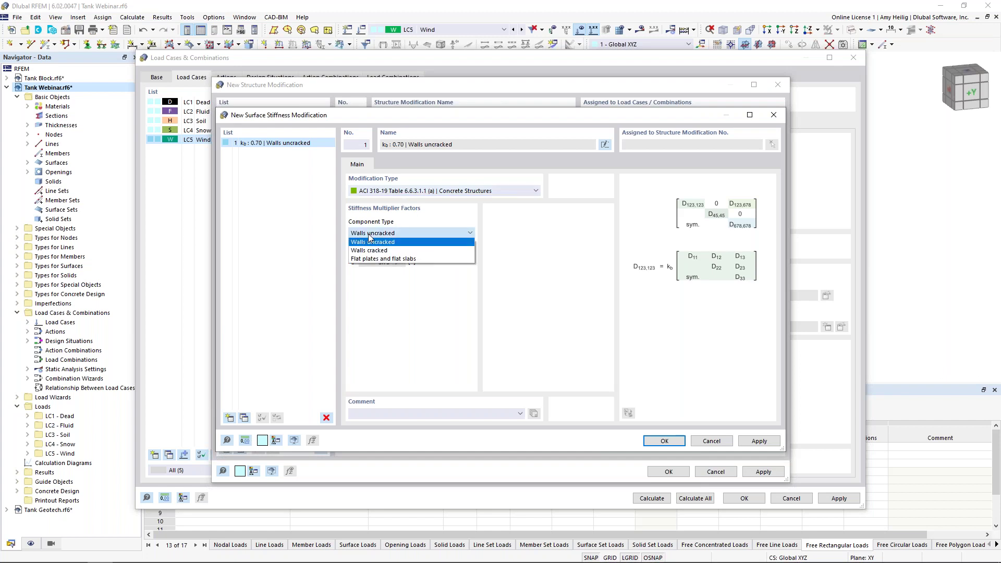
click(447, 306)
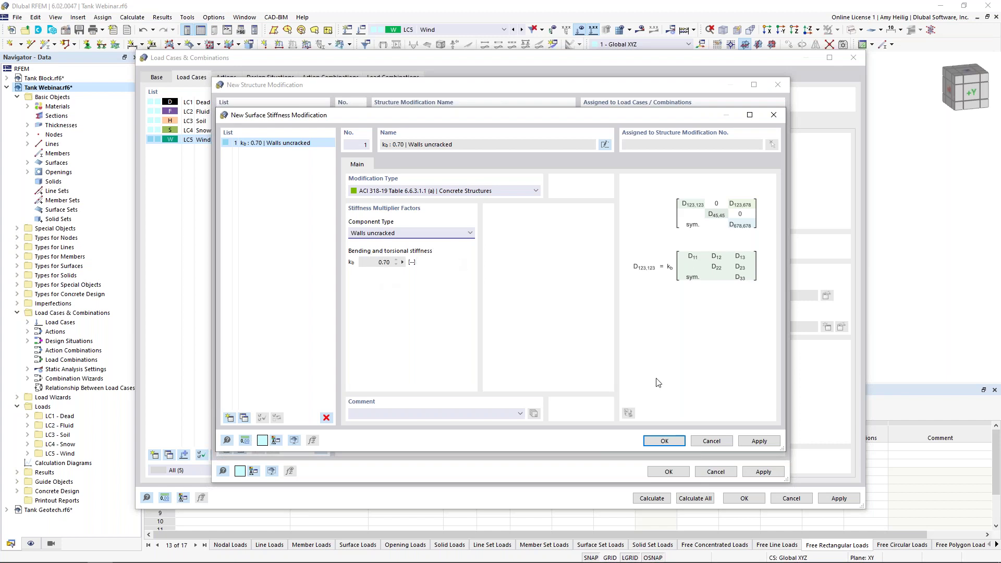
click(652, 440)
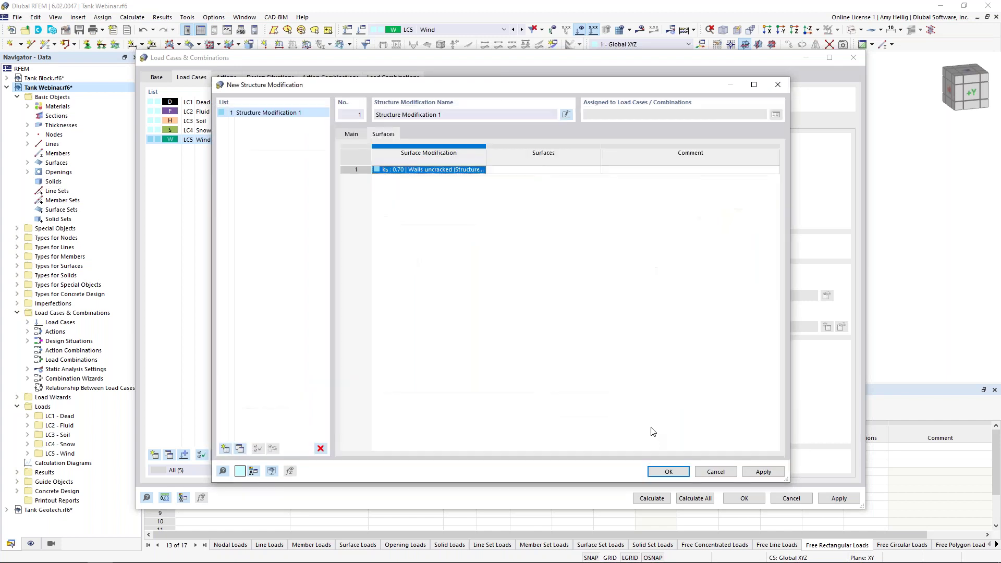
click(578, 170)
click(596, 170)
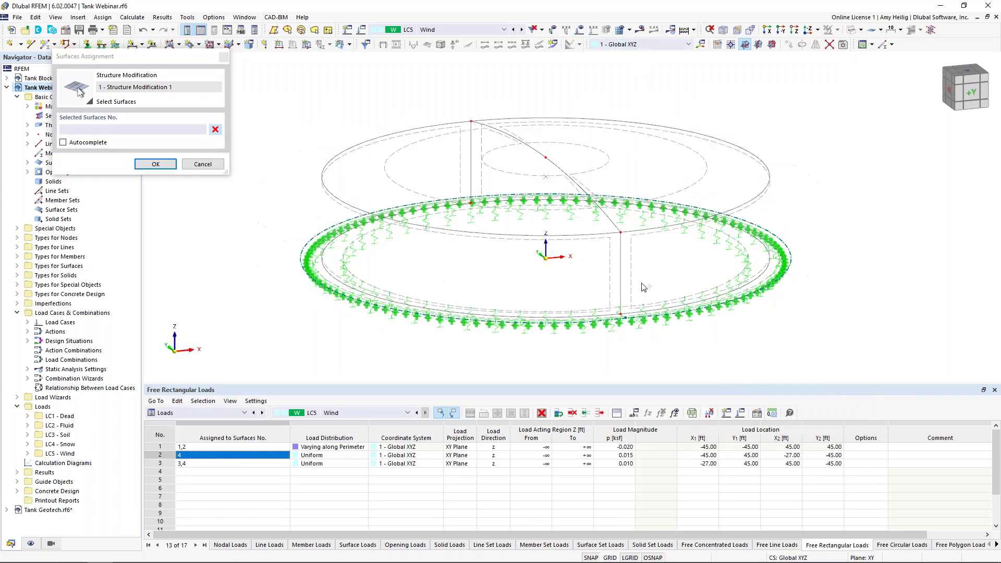
click(149, 165)
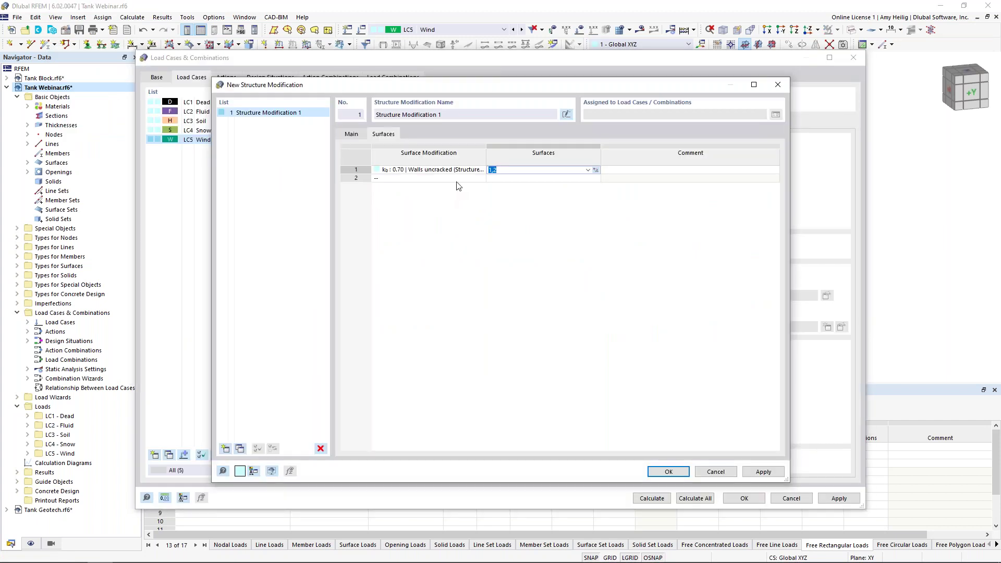
Add a second surface stiffness modification using ACI 318-19 Table 6.6.3.1.1 (a) | Concrete Structures with component type Flat plates and flat slabs.
click(457, 179)
click(481, 178)
click(481, 195)
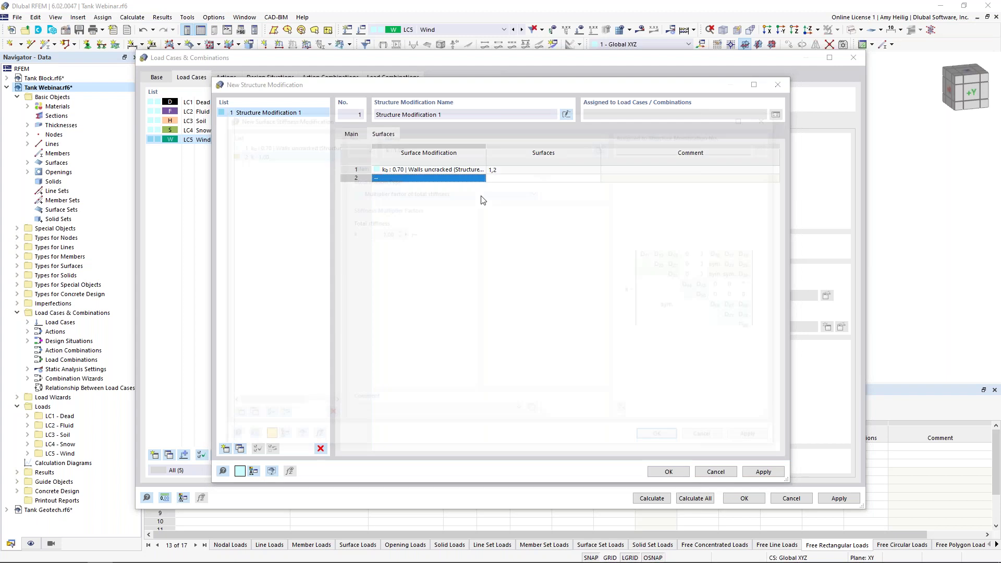
click(483, 191)
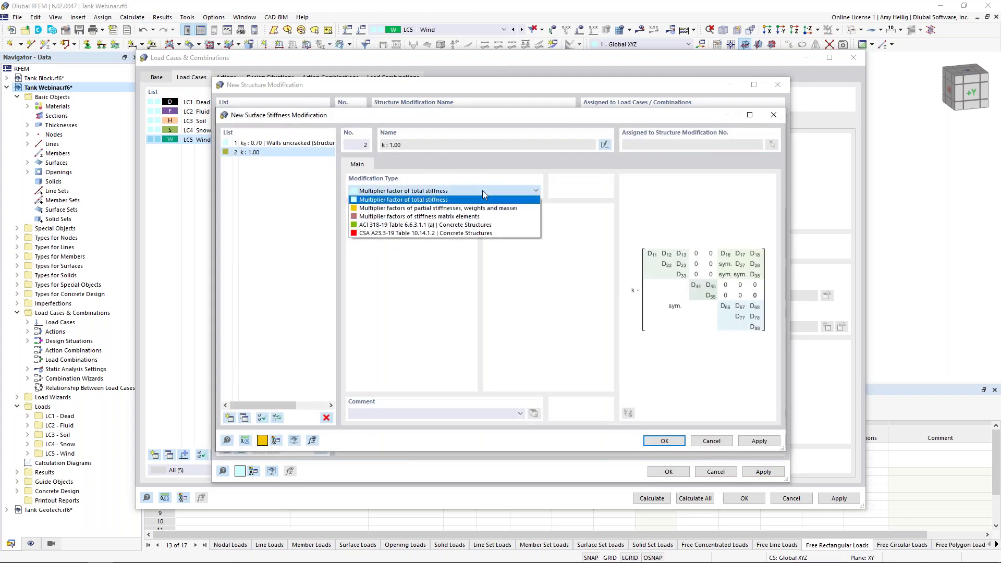
click(462, 224)
click(396, 233)
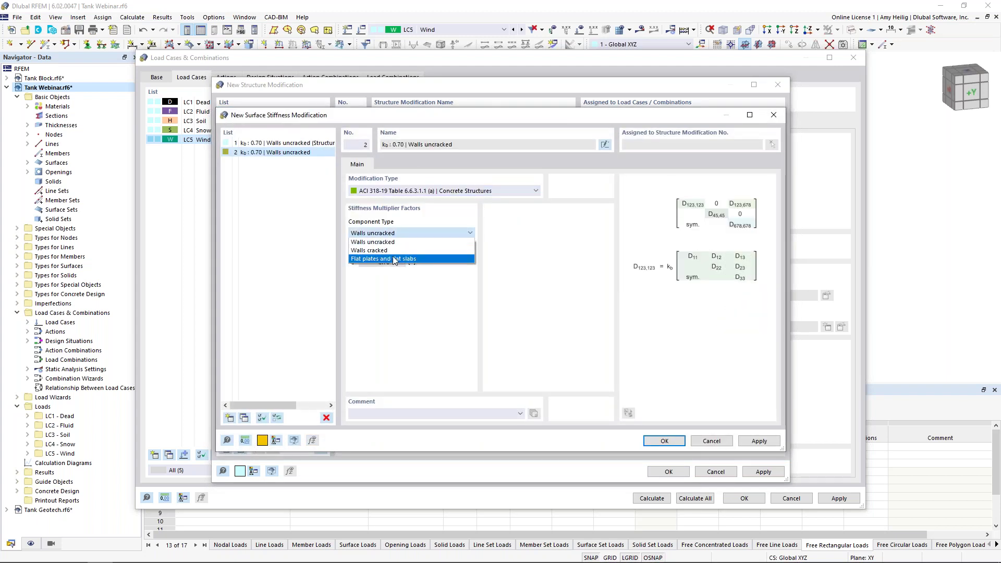
click(393, 259)
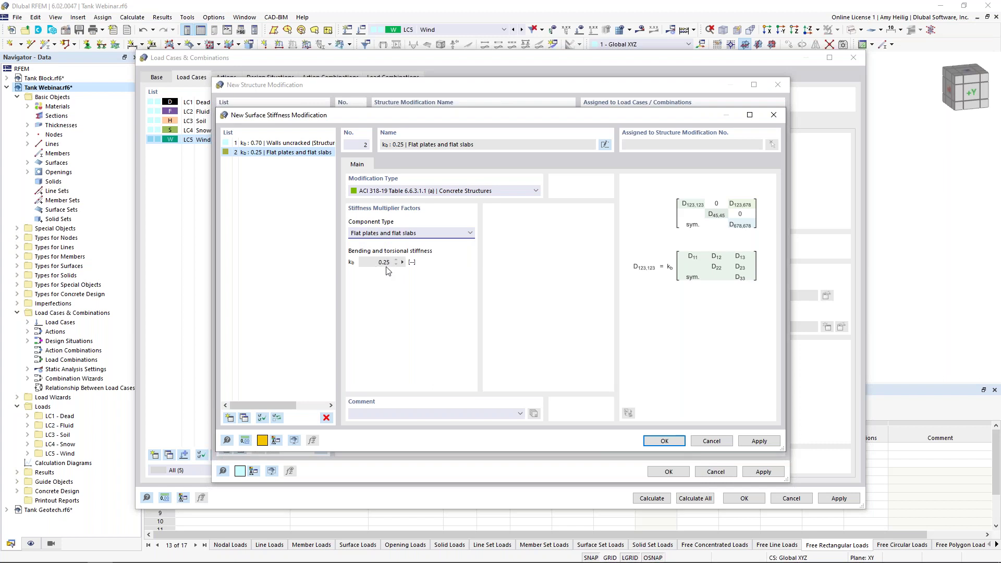
click(664, 440)
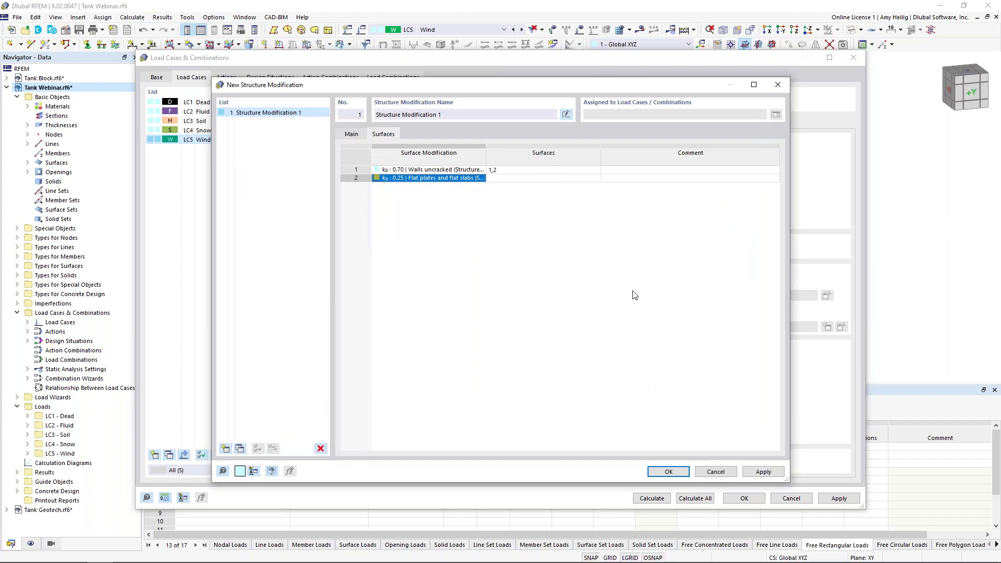
Assign the flat plates and flat slabs modification to the roof and base surfaces 3-6 and accept the structure modification.
click(591, 178)
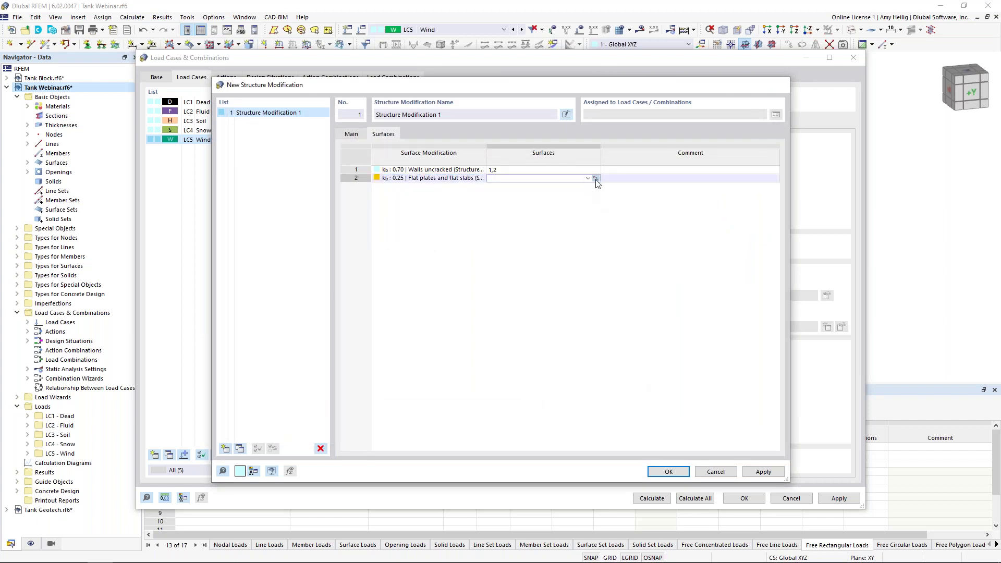
click(596, 179)
drag(303, 122, 778, 215)
drag(280, 232, 810, 315)
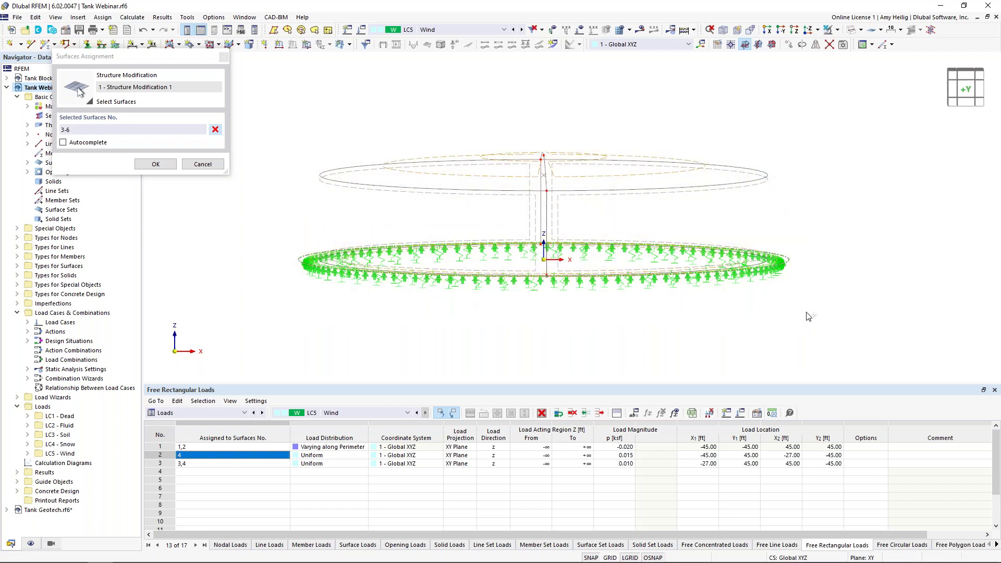
click(155, 164)
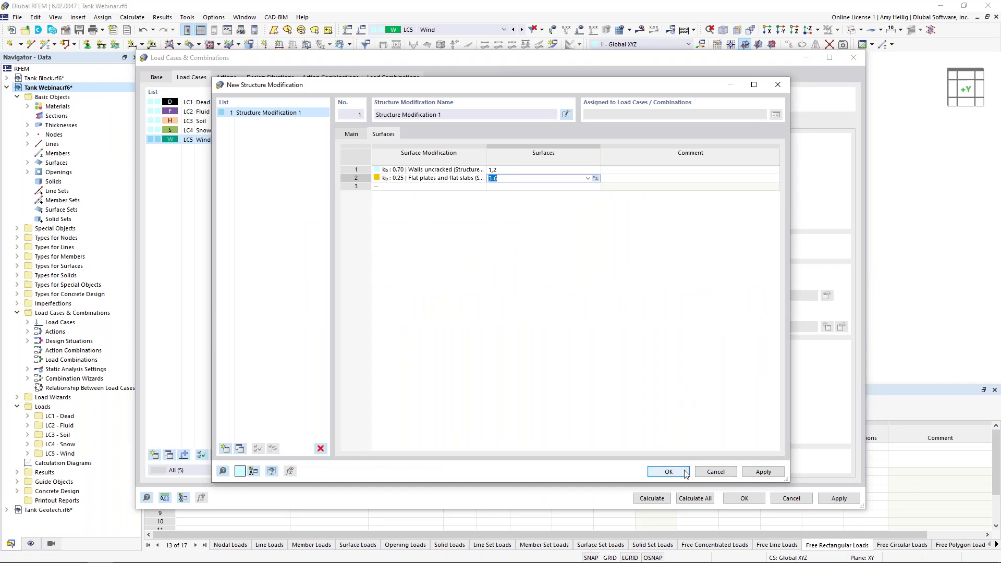
click(683, 472)
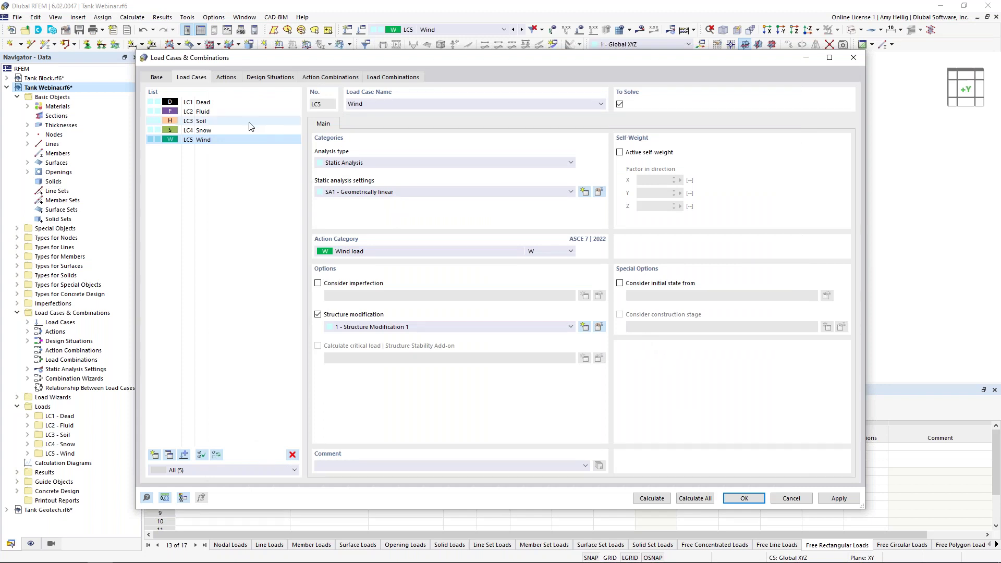
Activate Structure Modification 1 for load cases LC1 Dead through LC4 Snow together.
click(224, 104)
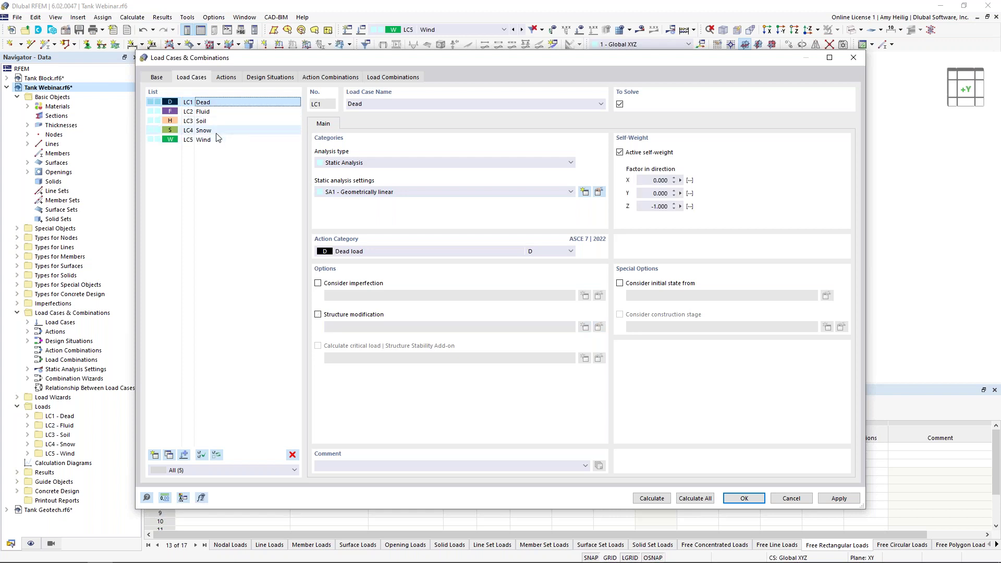
shift+click(218, 134)
click(318, 316)
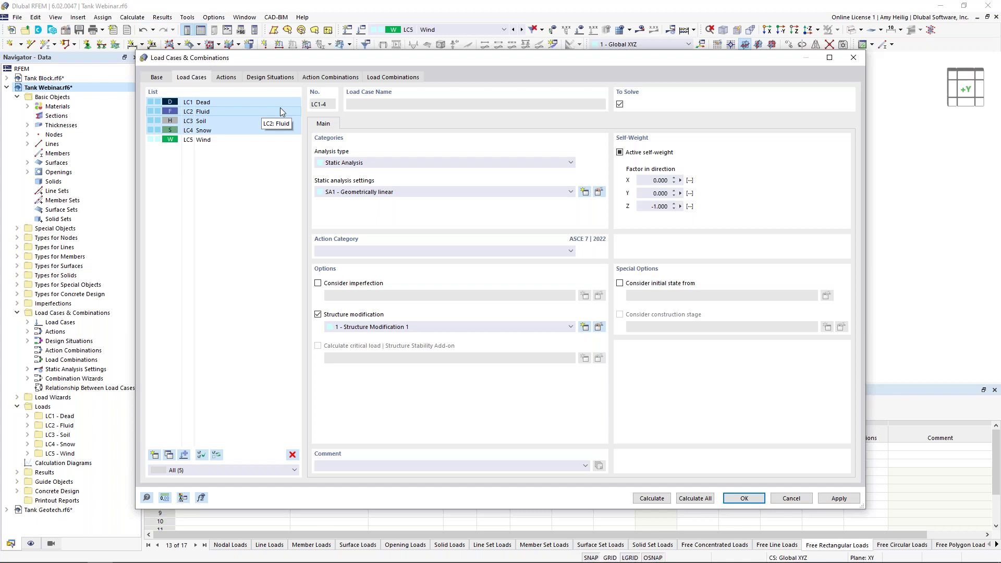
Edit the second-order load combination wizard used by the LRFD and ASD design situations to consider Structure Modification 1.
click(271, 77)
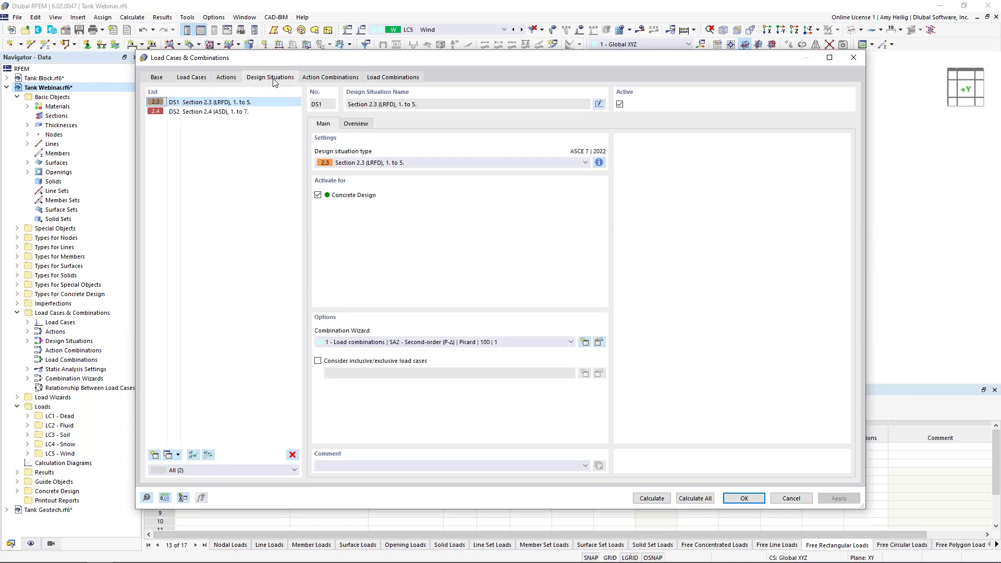
click(244, 113)
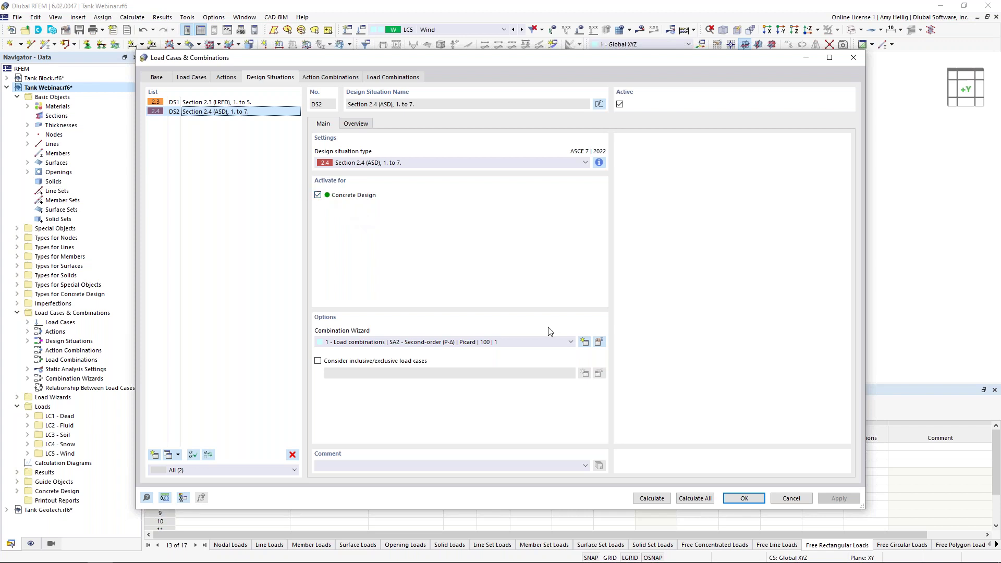
click(599, 342)
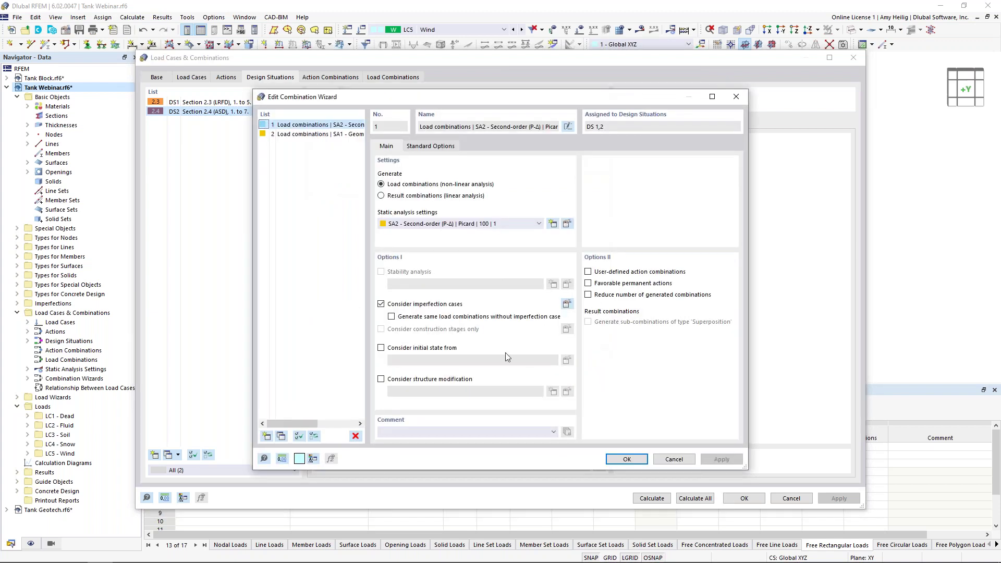
click(381, 379)
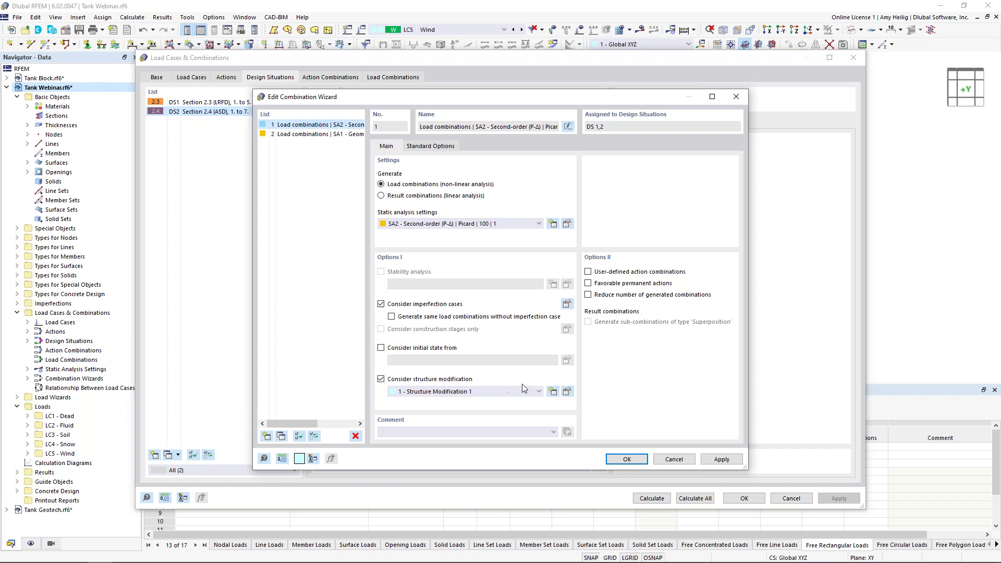
click(627, 459)
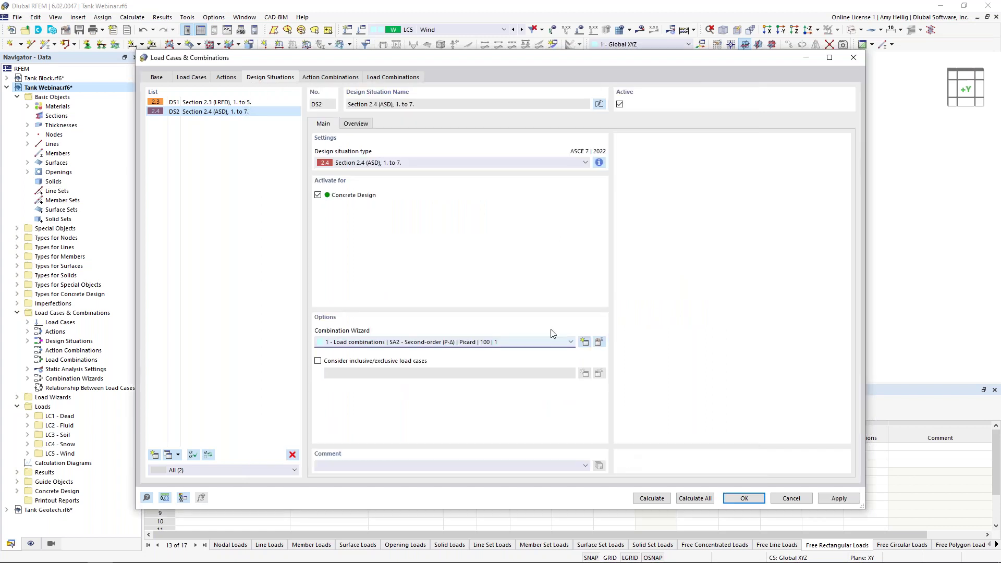
Check the structure modification and design situation settings across several LRFD and ASD load combinations, including CO7, CO16, CO28, CO4 and CO31.
click(396, 78)
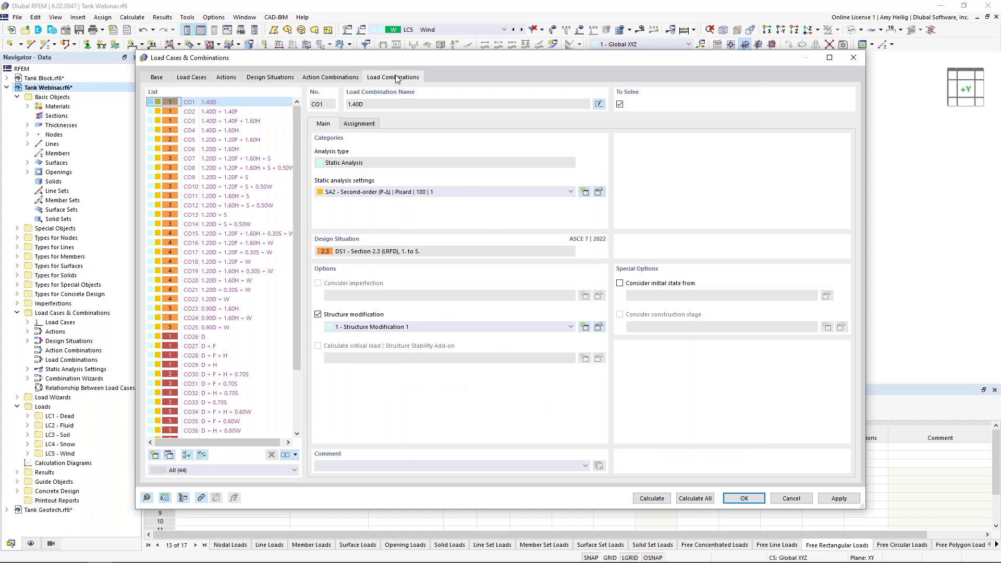
click(245, 158)
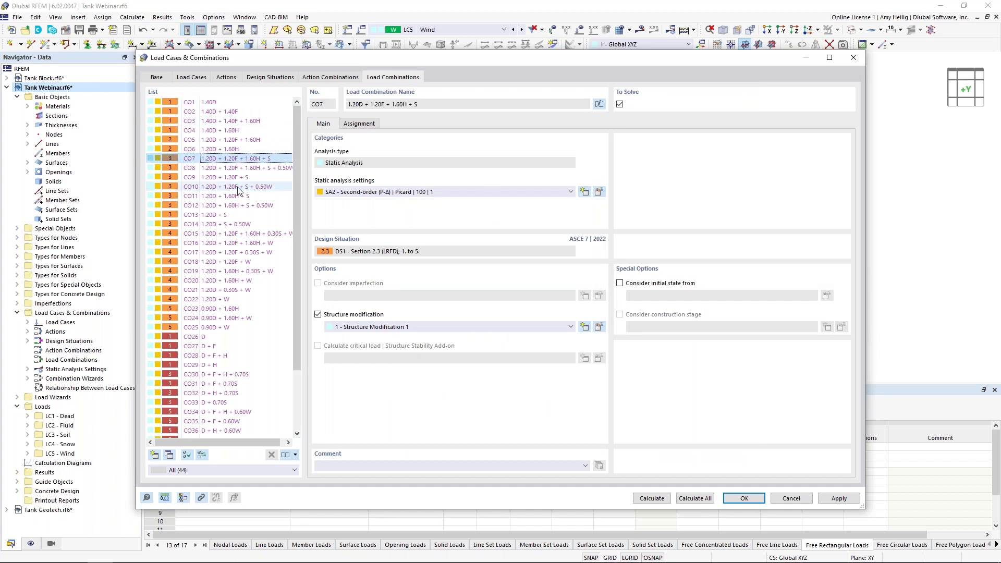
click(240, 205)
click(234, 242)
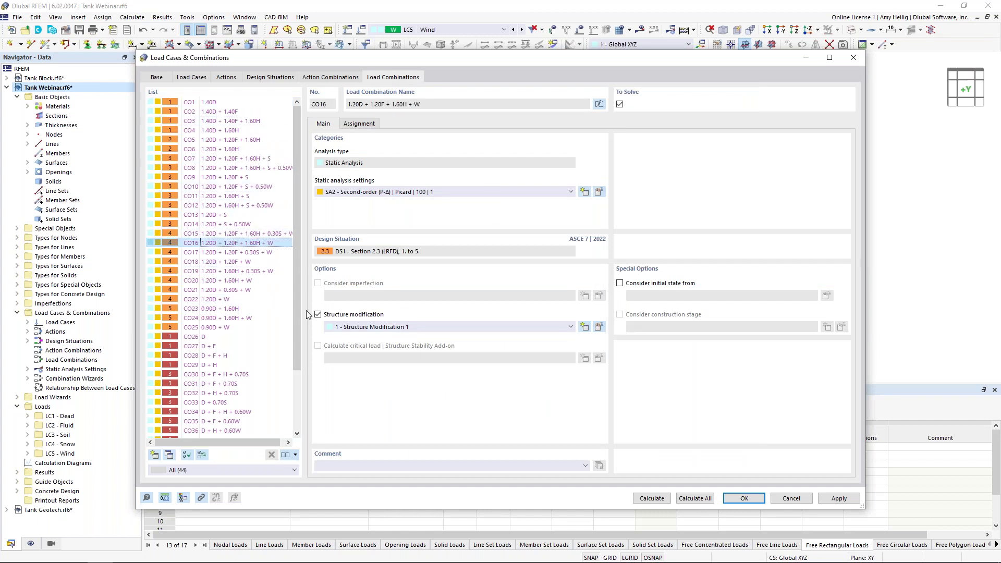
click(224, 318)
click(225, 357)
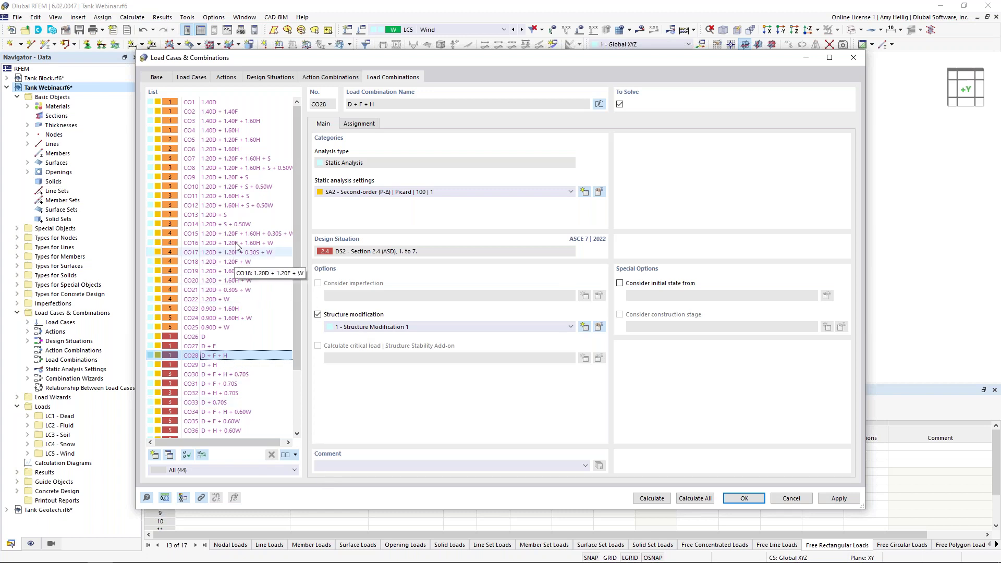
click(230, 132)
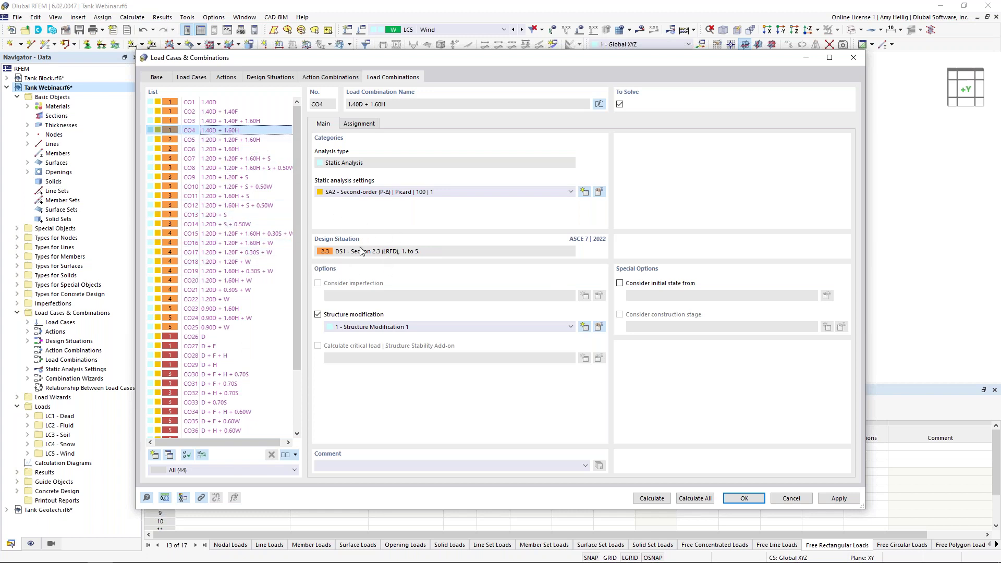
scroll(268, 265, down, 3)
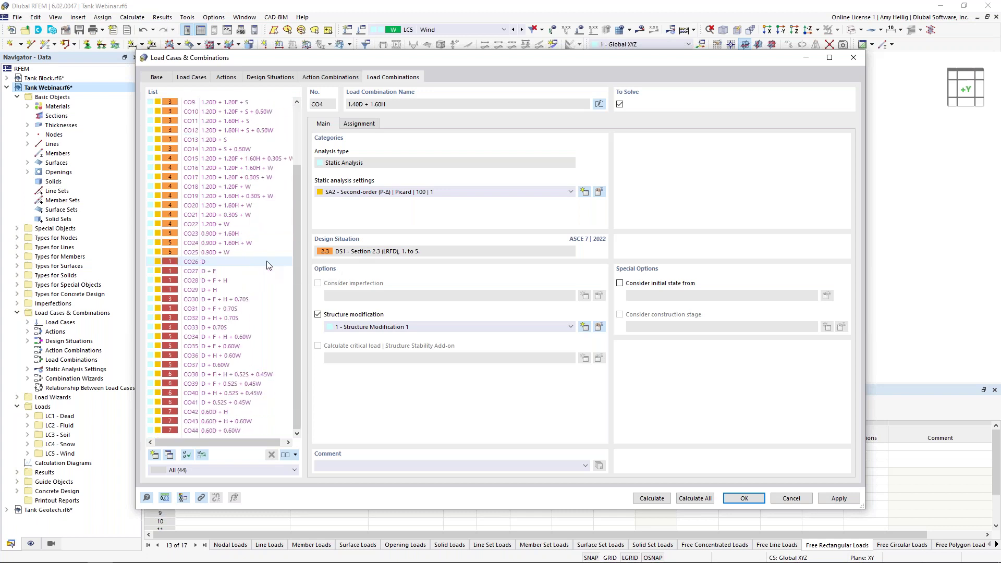
click(226, 308)
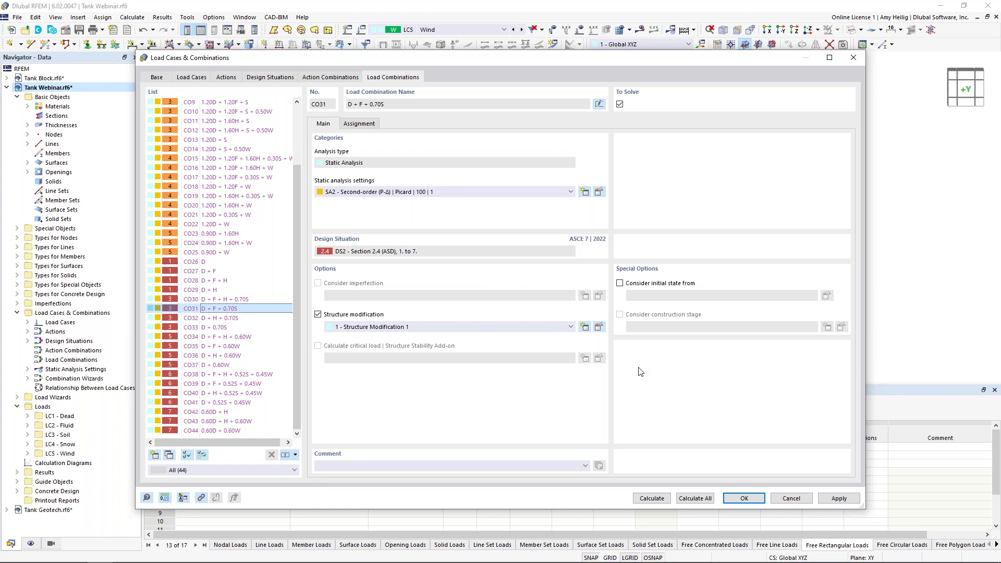
click(745, 499)
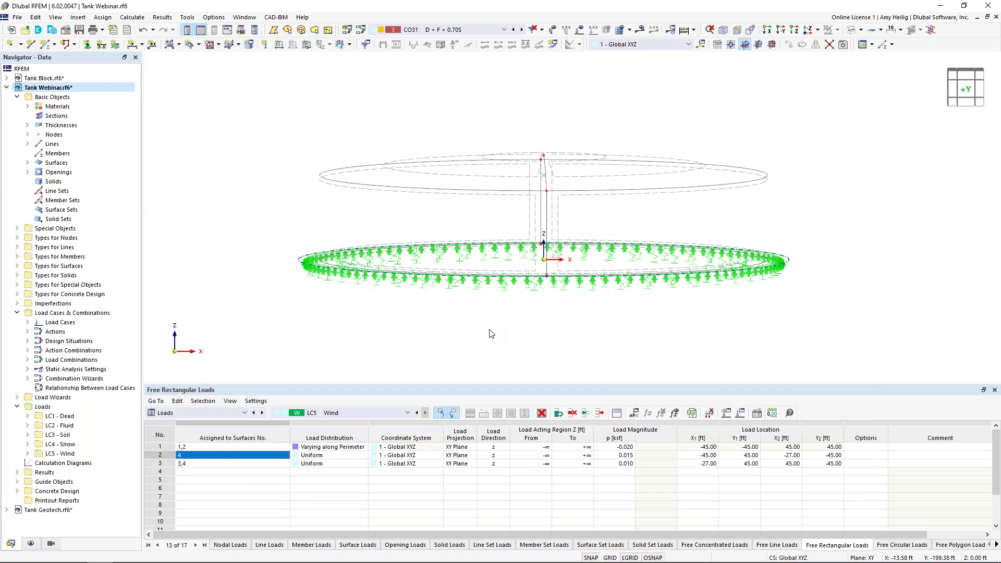
Review the Concrete Design situations, exclude nodes with punching from the objects to design, and run the calculation.
click(191, 416)
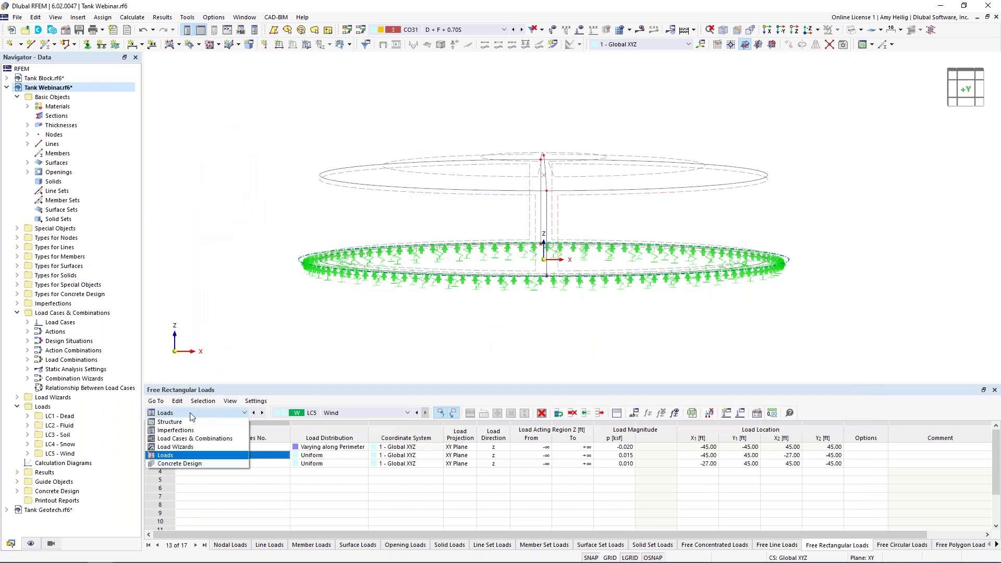
click(212, 464)
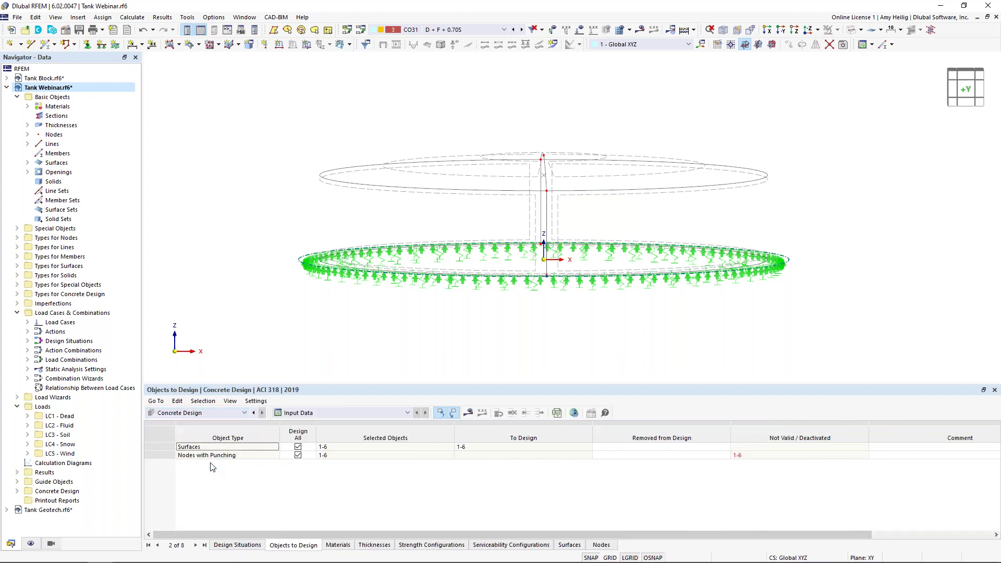
click(237, 544)
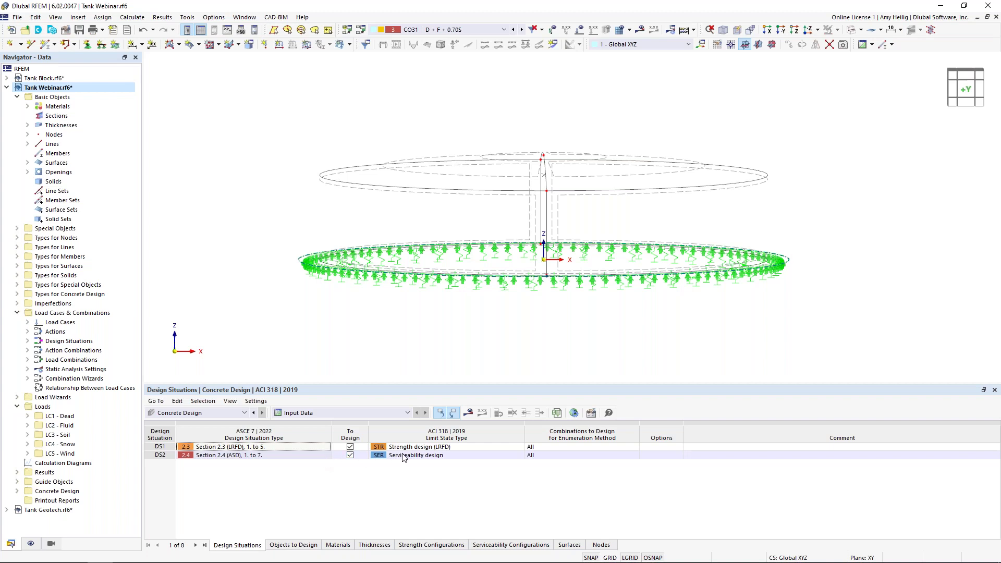
click(308, 545)
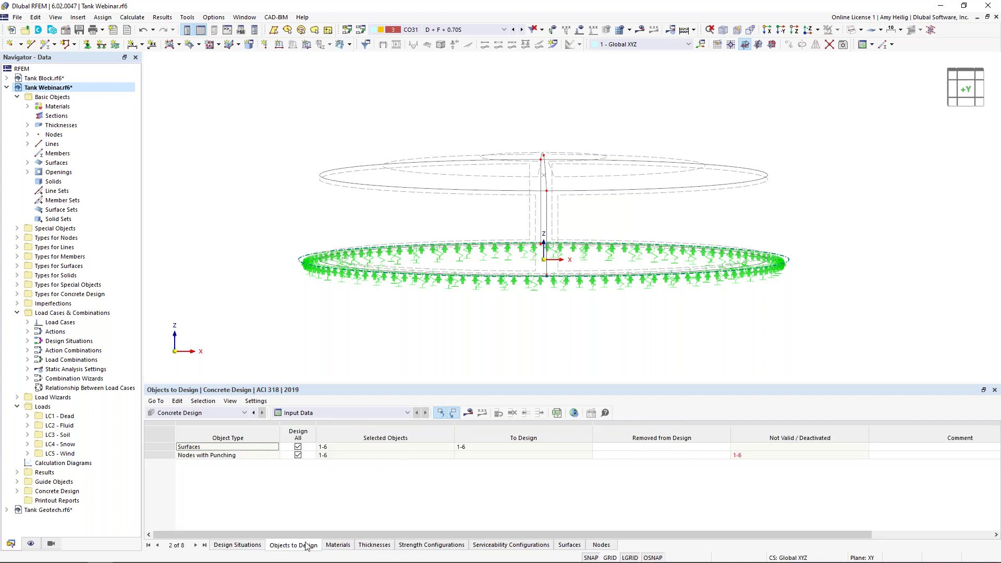
click(298, 455)
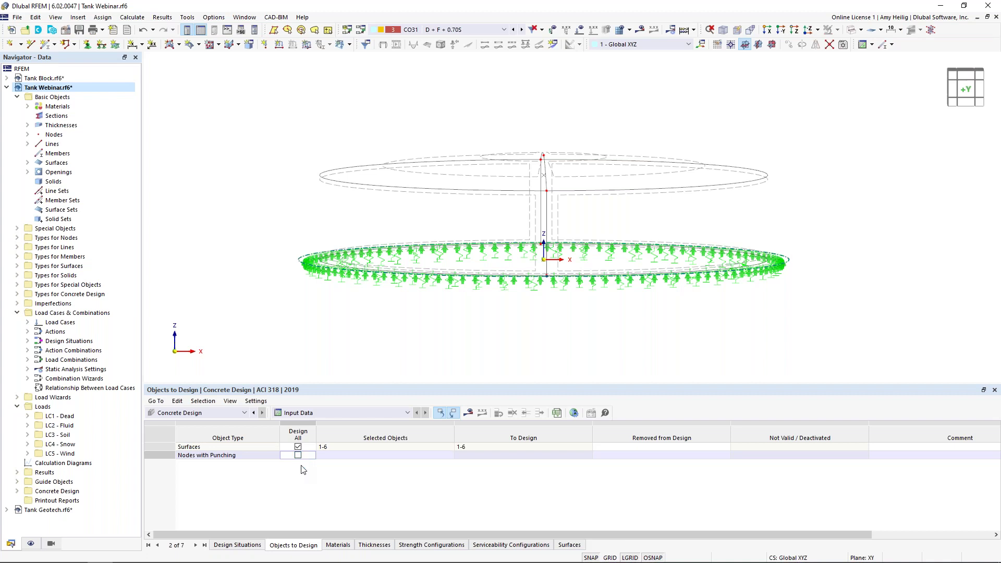
click(132, 17)
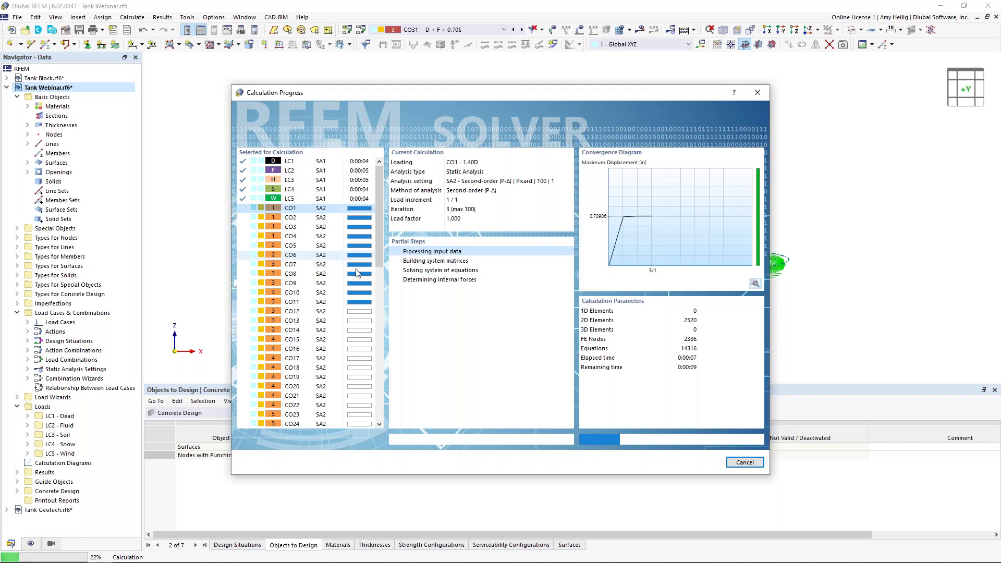
Monitor the progress of the load cases, load combinations and concrete design in the calculation list until the solver finishes.
scroll(357, 270, down, 2)
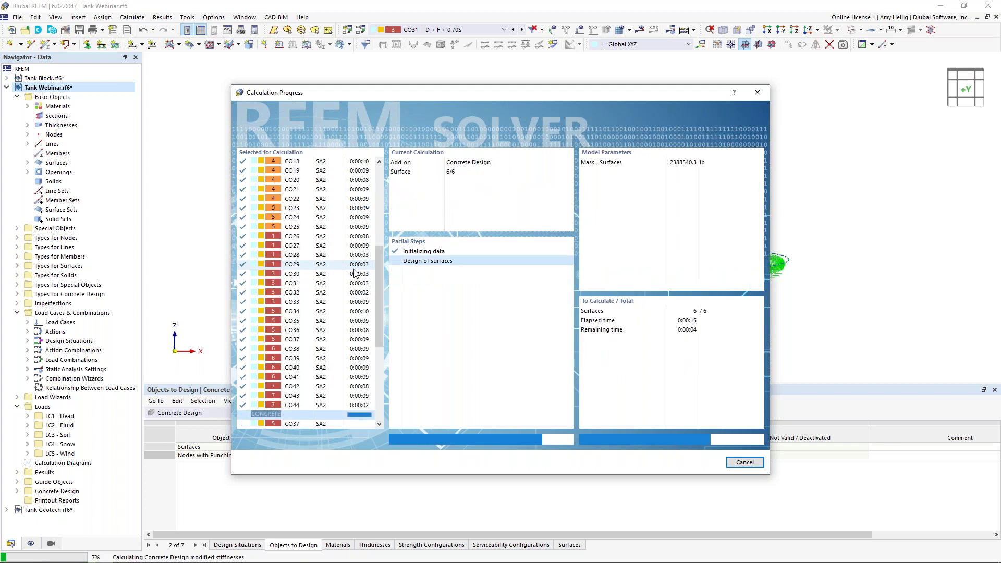
scroll(355, 273, up, 5)
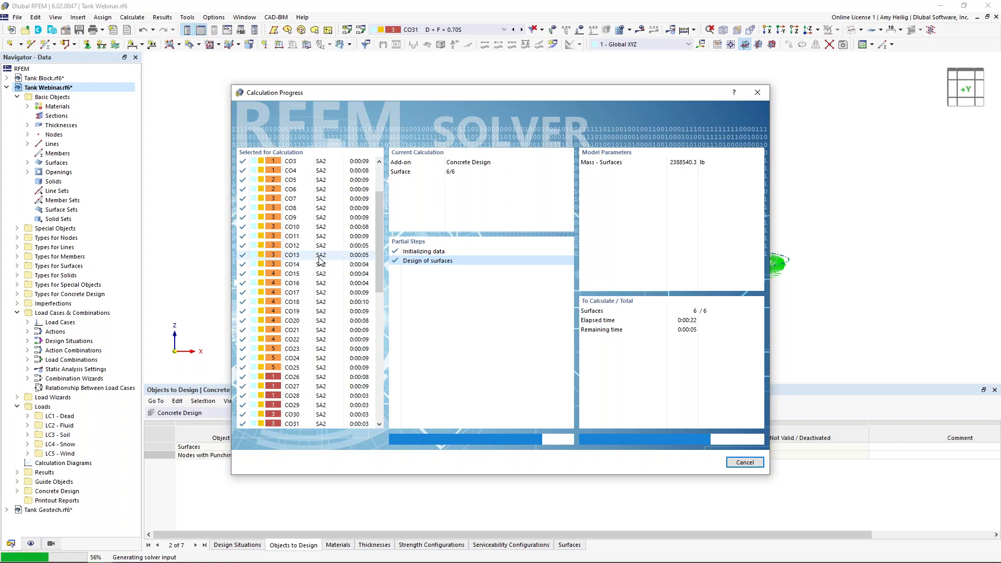
scroll(324, 276, down, 10)
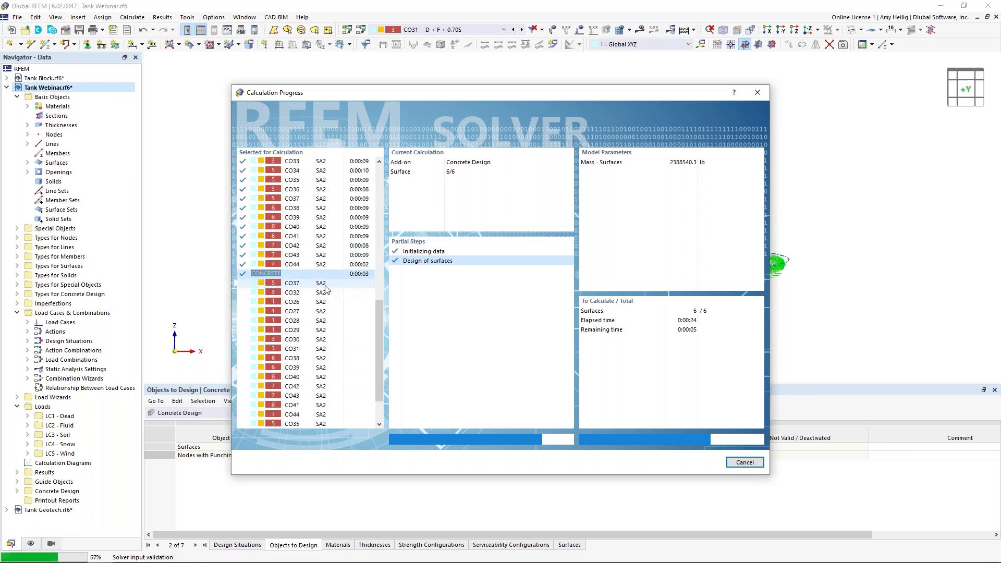
scroll(324, 288, down, 1)
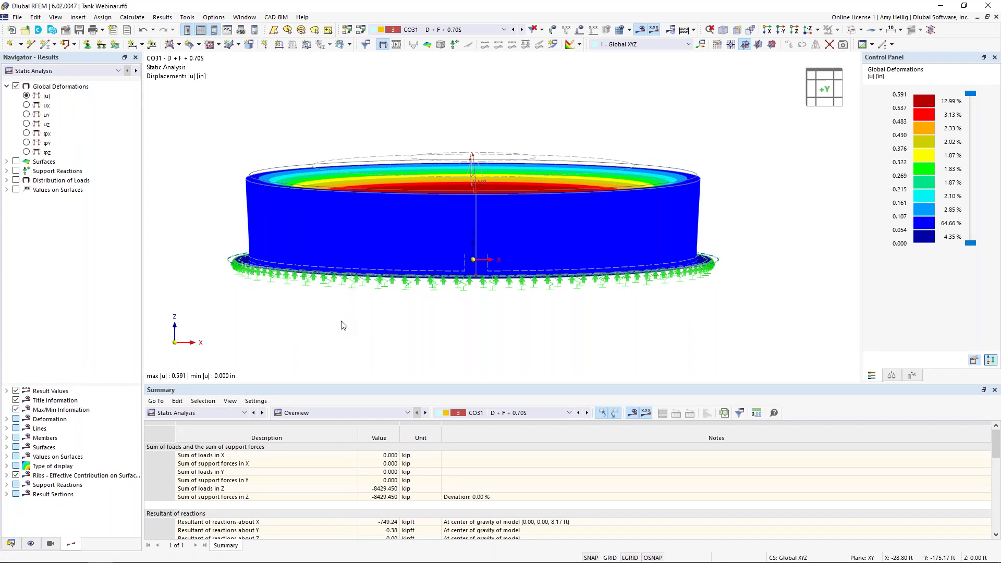
Review the tank's global deformations for load combinations CO6, CO7, CO8 and CO9.
ctrl+middle_drag(434, 315, 449, 324)
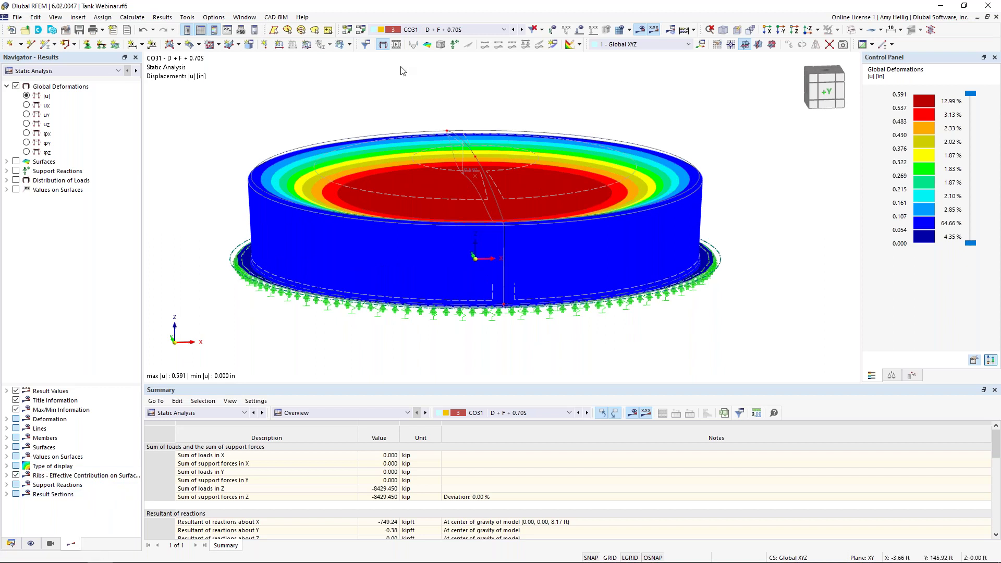
click(437, 30)
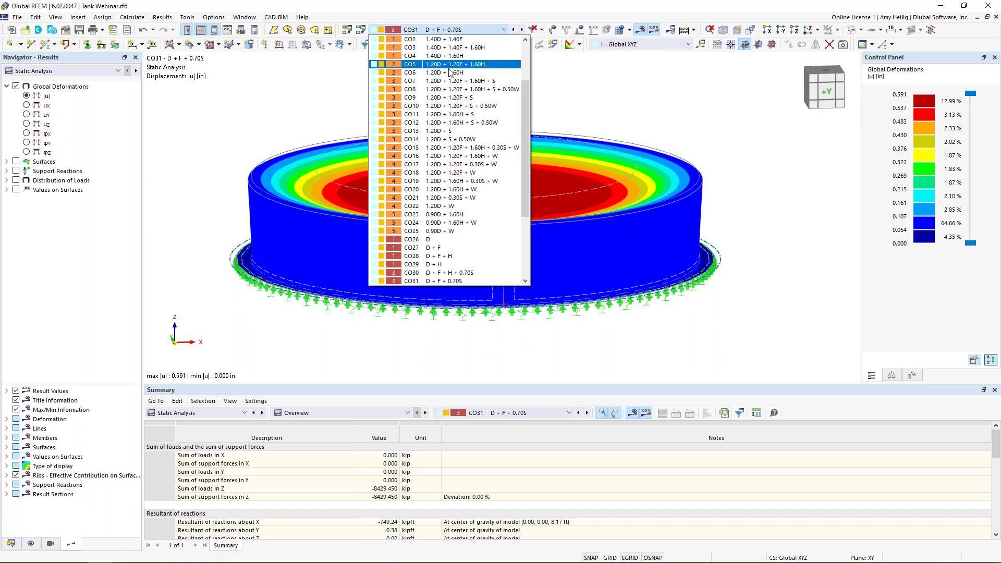
click(451, 76)
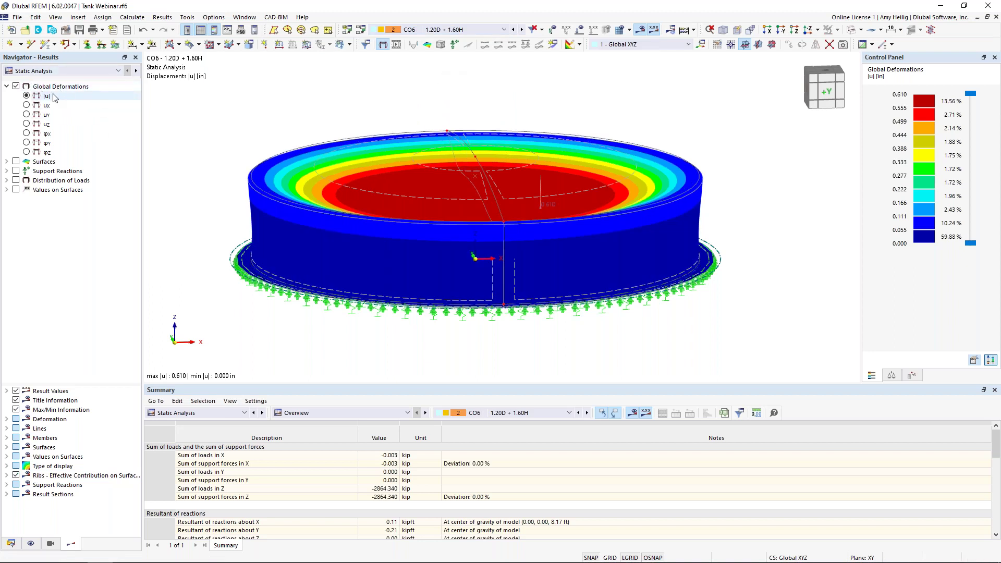
click(522, 30)
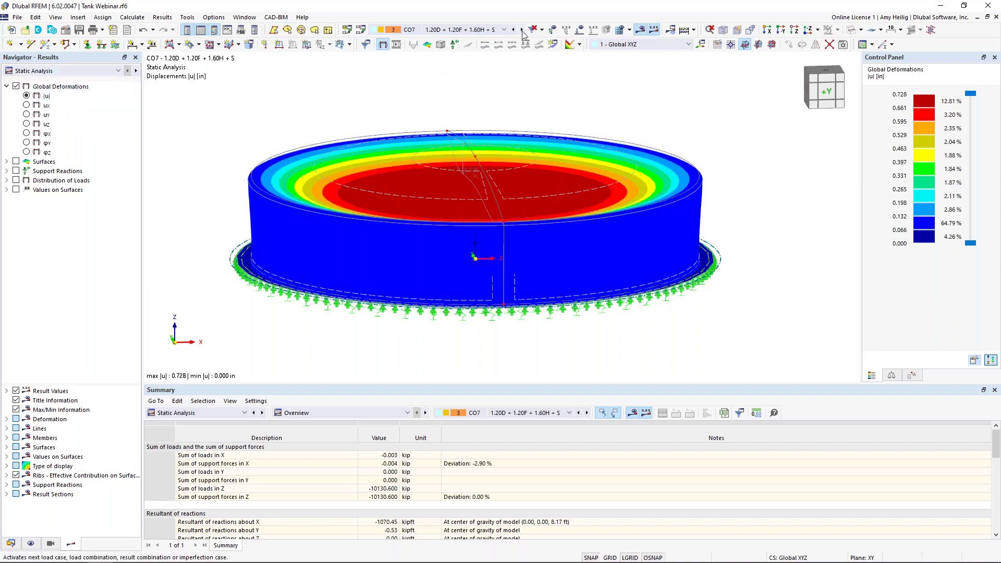
click(522, 30)
click(522, 30)
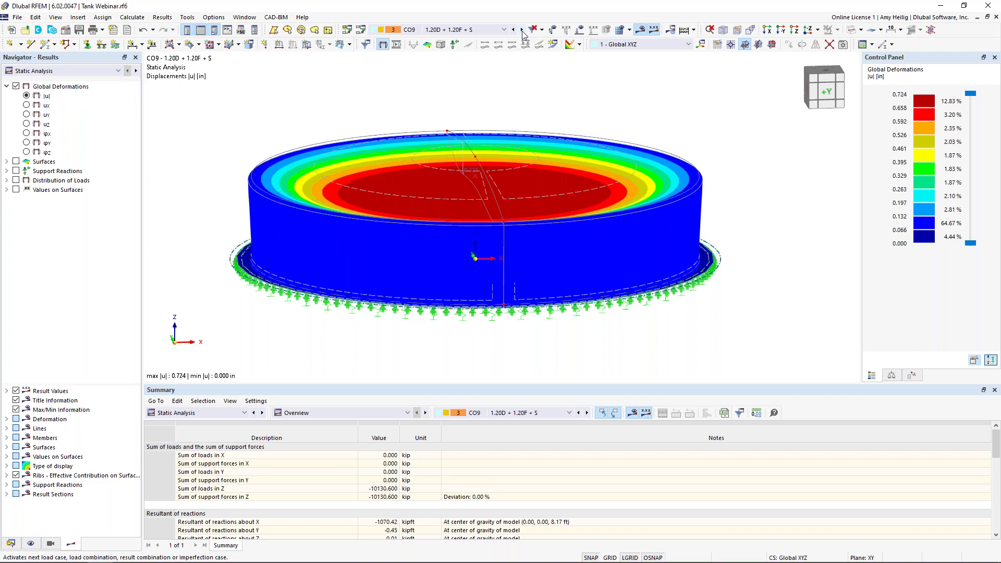
Switch to load case LC2 Fluid and inspect its applied loads with the results hidden, restoring the results display when done.
click(504, 30)
drag(528, 89, 529, 40)
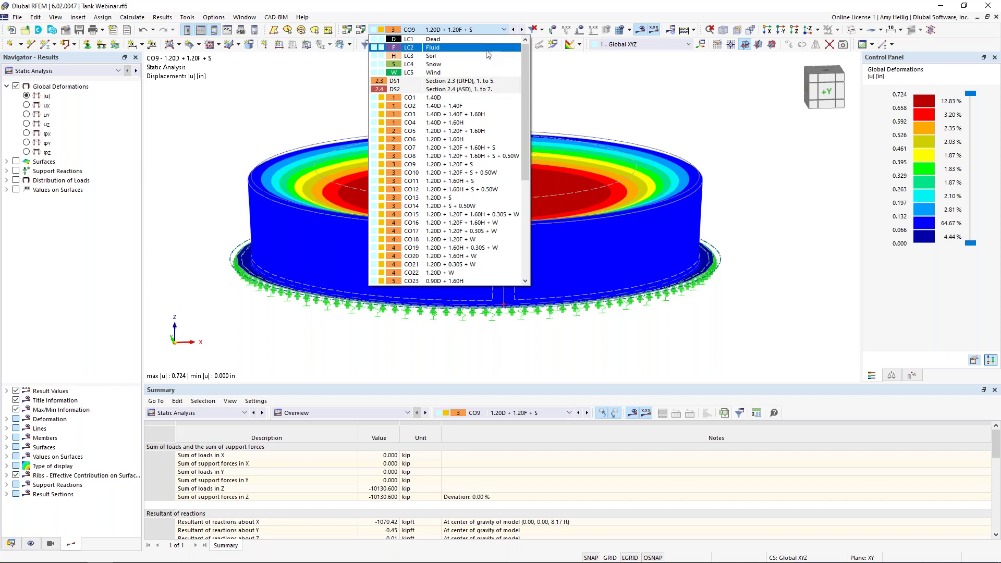
click(488, 48)
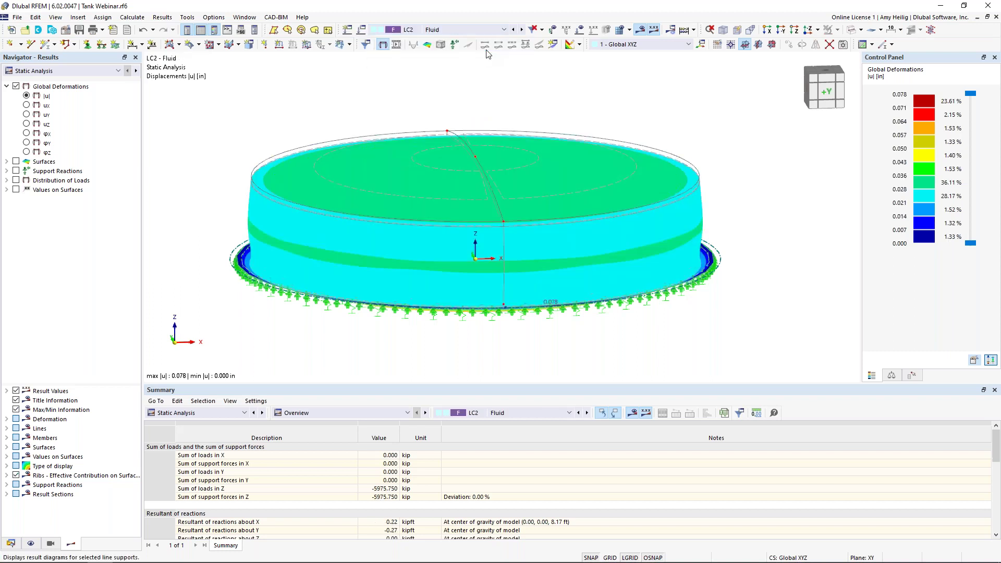
click(641, 30)
mouse_move(522, 204)
ctrl+middle_down()
mouse_move(589, 191)
mouse_move(525, 217)
ctrl+middle_up()
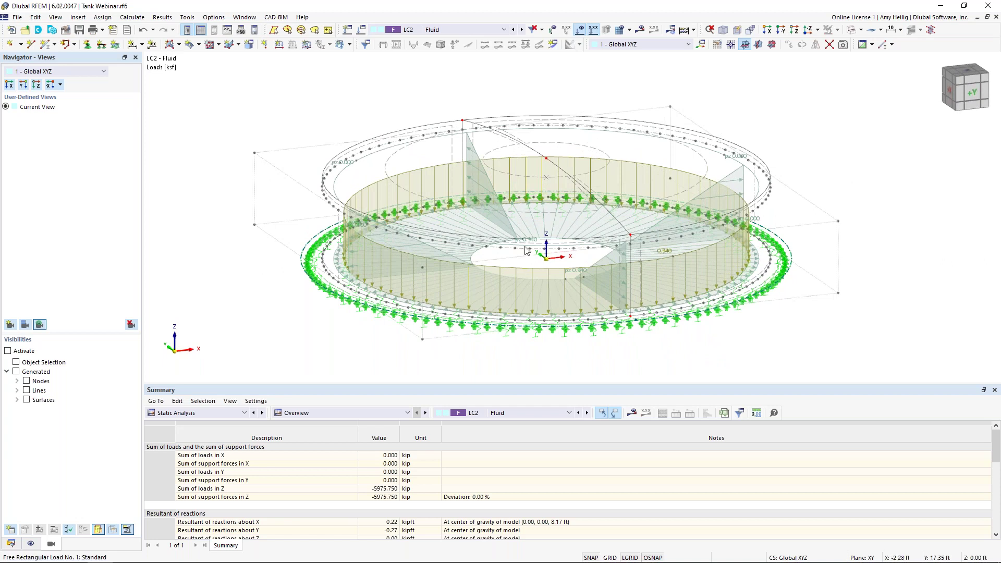
click(580, 30)
click(640, 29)
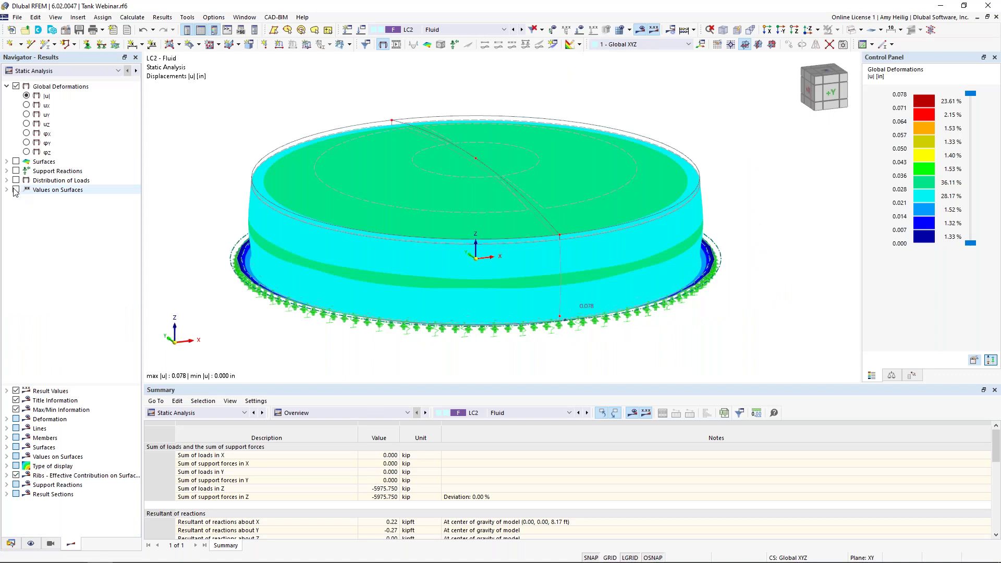
Display the LC2 Fluid load distribution as local pz on the 2D surface elements, without FE mesh node loads, and inspect it.
click(7, 180)
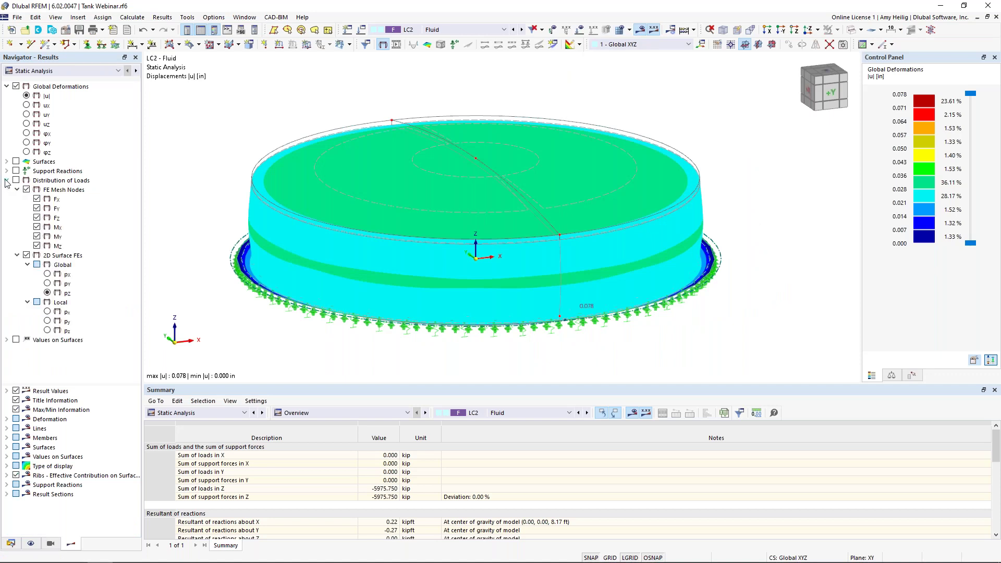
click(16, 181)
click(26, 190)
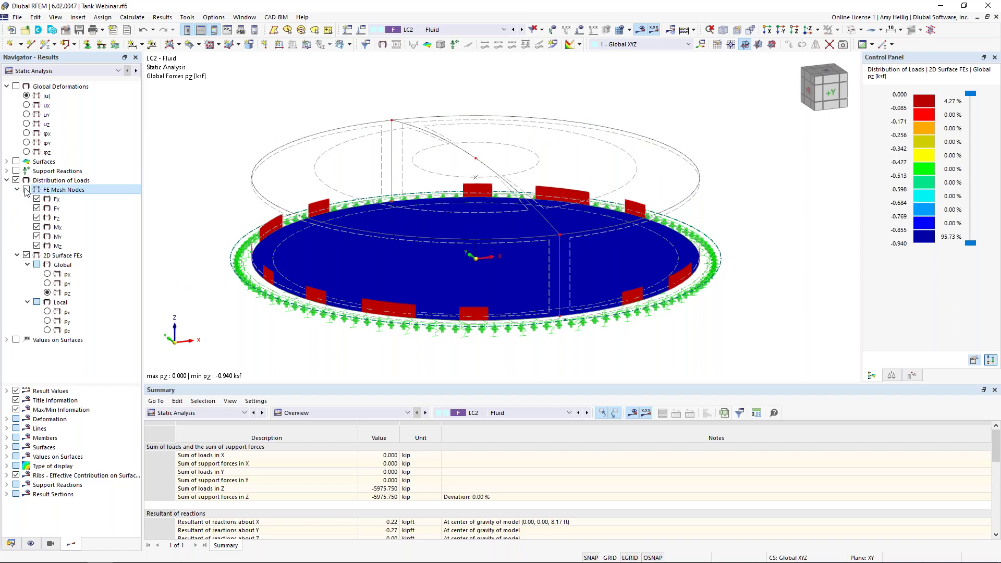
click(47, 331)
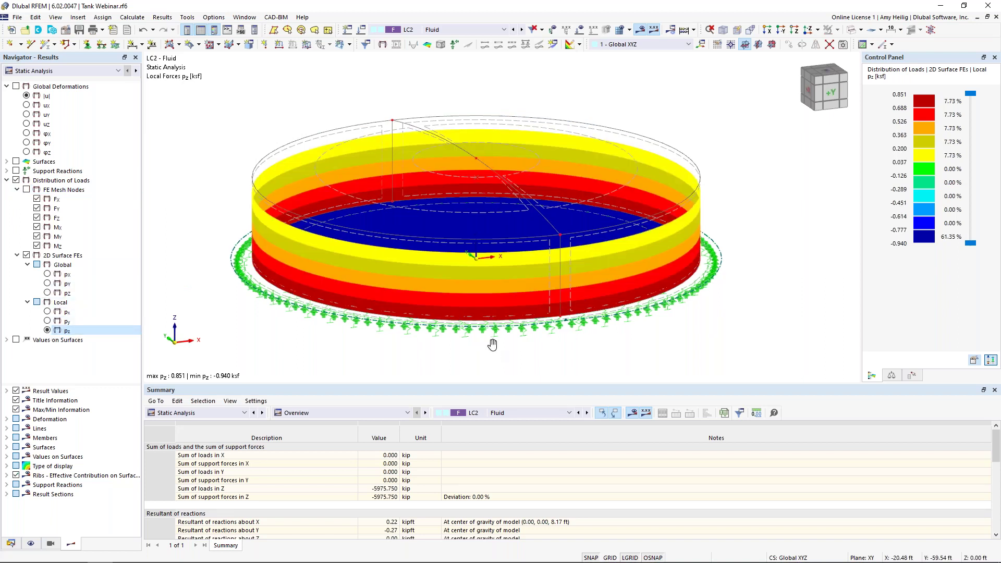
ctrl+middle_drag(492, 344, 492, 334)
scroll(493, 332, up, 2)
scroll(492, 332, down, 1)
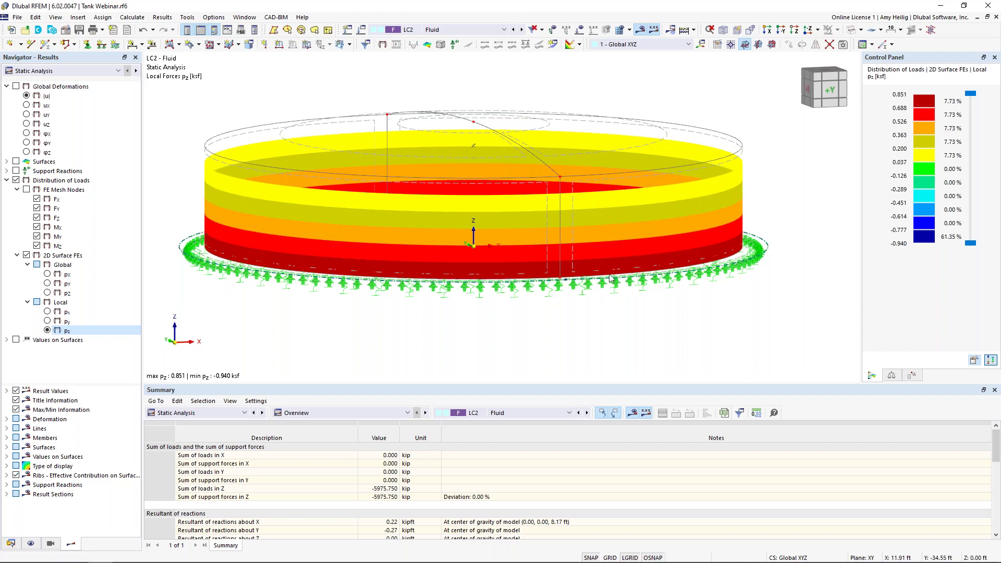
ctrl+middle_drag(610, 296, 671, 336)
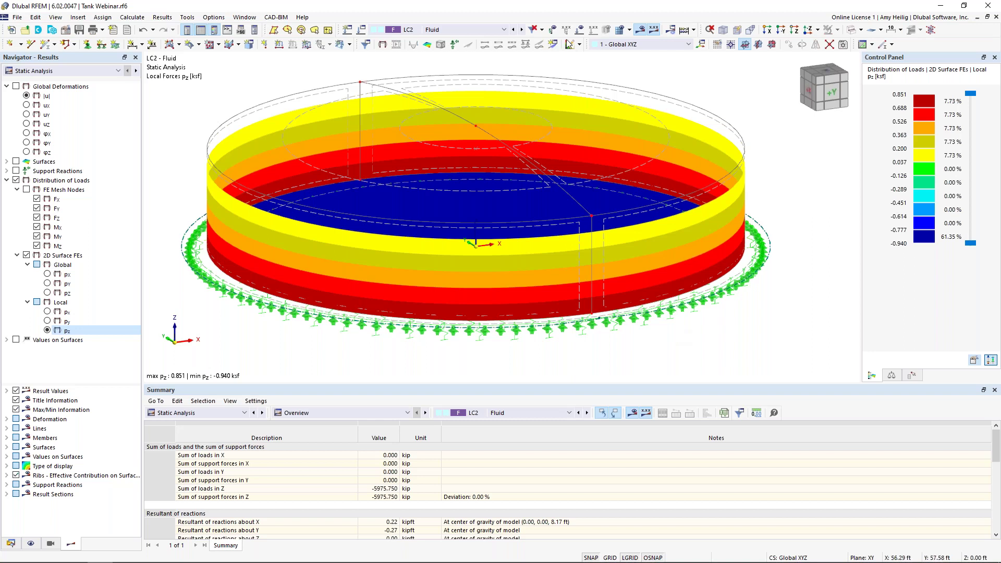
Review the local pz load distribution for LC3 Soil, LC4 Snow and LC5 Wind in turn.
click(524, 31)
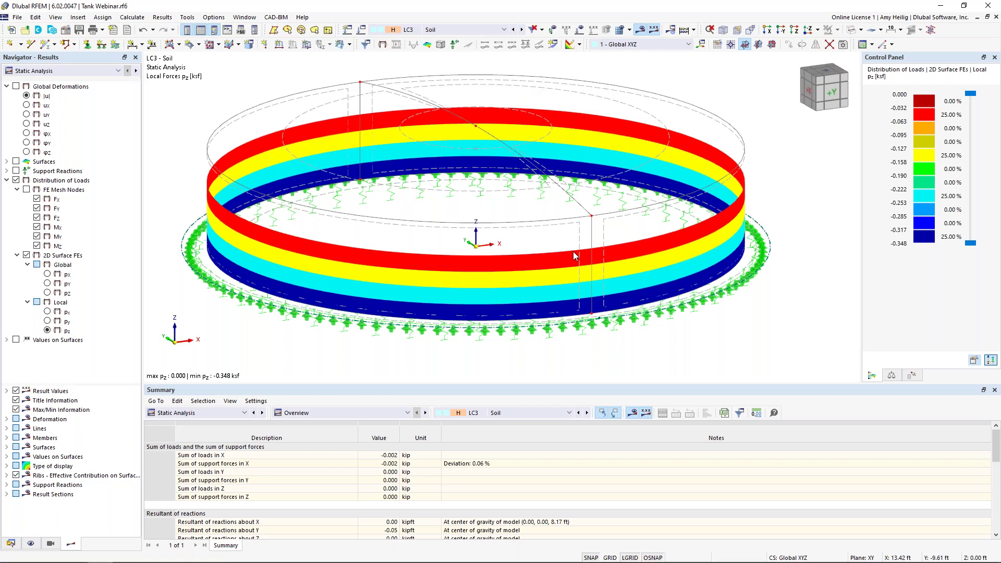
mouse_move(574, 251)
ctrl+middle_down()
mouse_move(539, 215)
mouse_move(583, 251)
ctrl+middle_up()
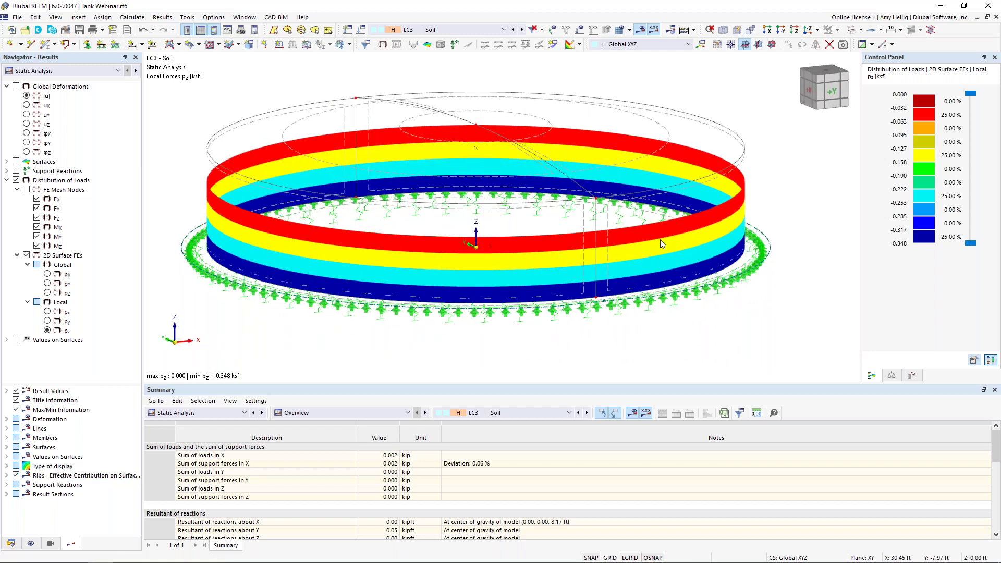
click(523, 30)
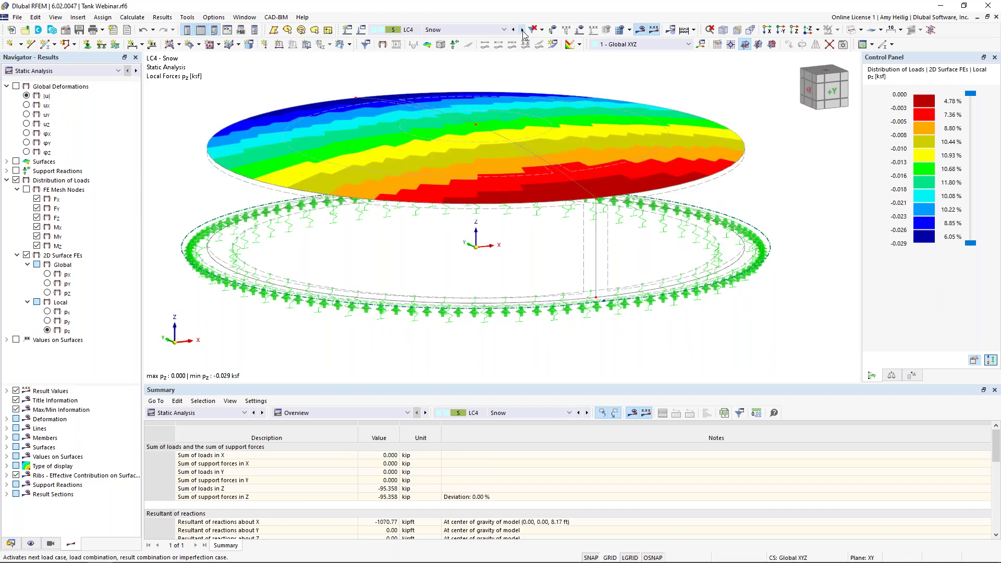
click(523, 31)
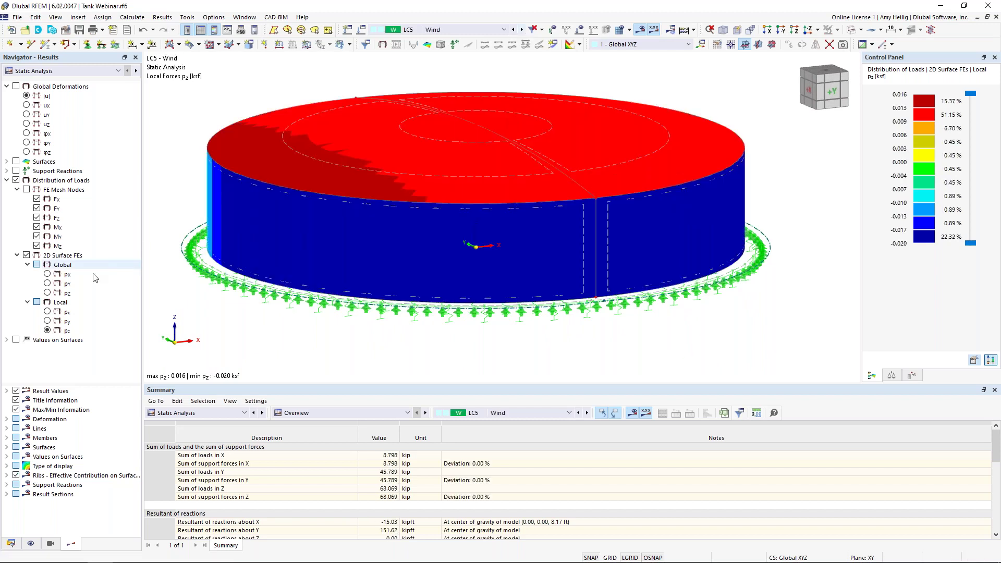
Display the LC5 Wind load distribution as global pX and inspect it around the tank wall.
click(47, 274)
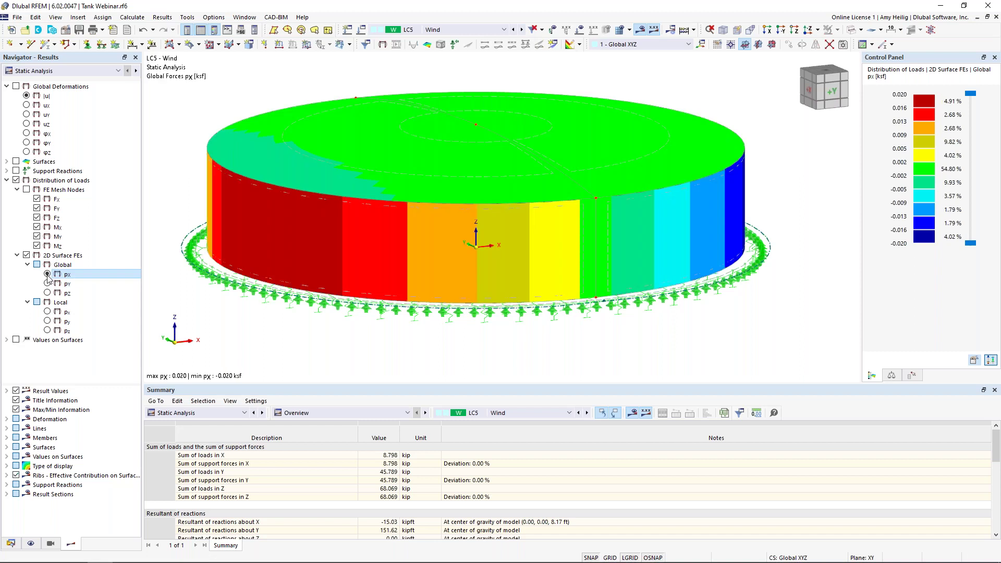
middle_drag(387, 356, 447, 332)
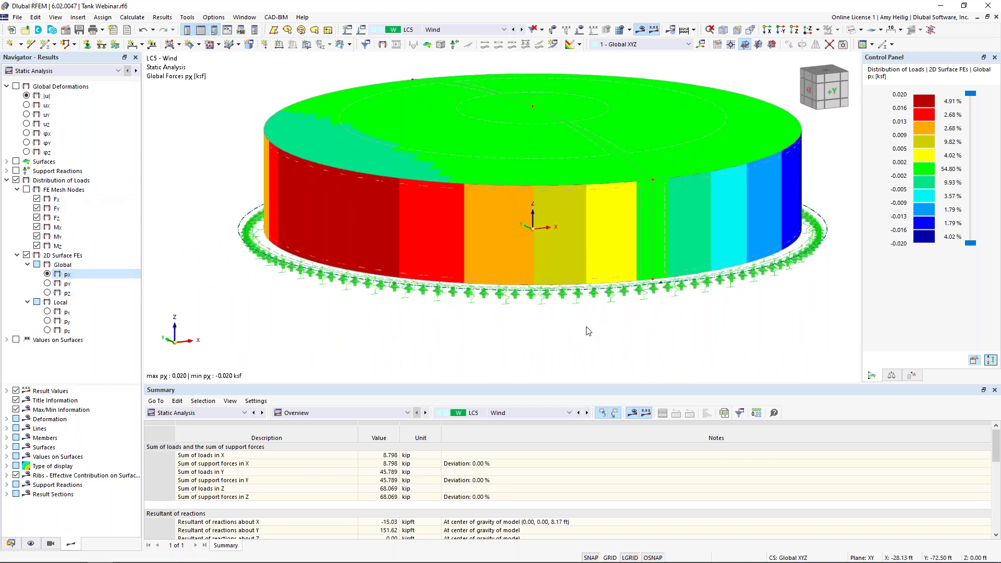
middle_drag(583, 348, 606, 344)
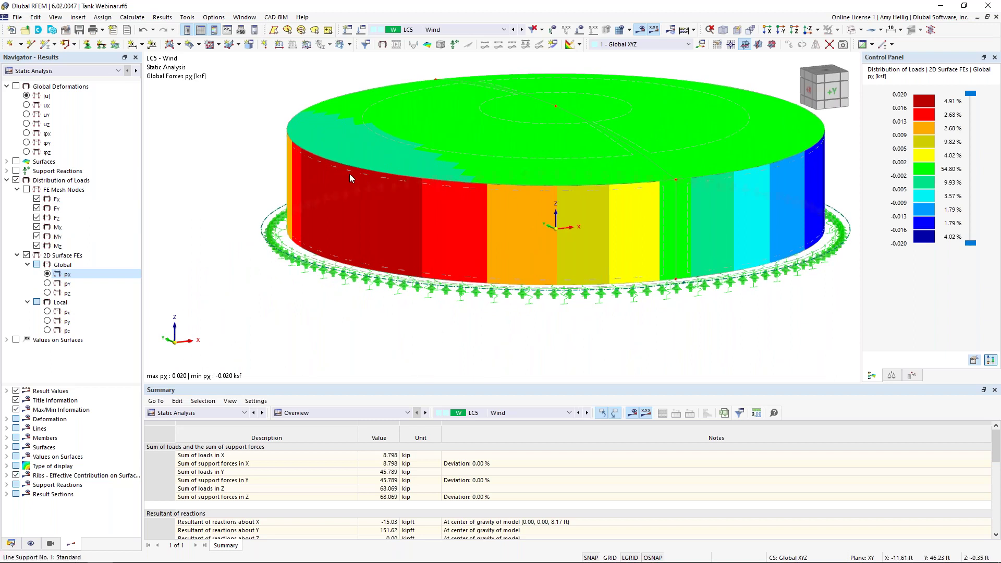
ctrl+middle_drag(748, 312, 712, 317)
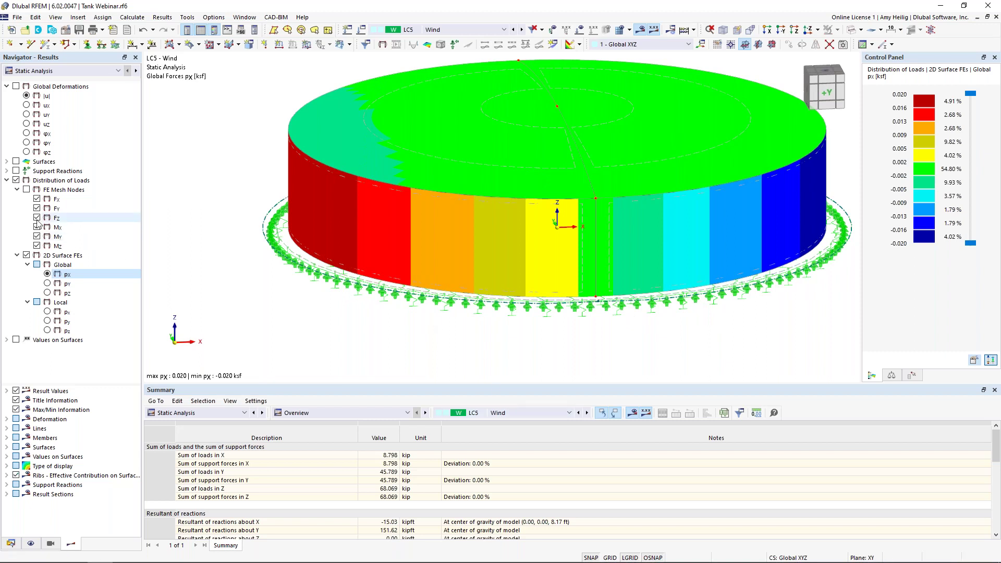
Hide the load distribution and show the surface internal forces for LC5 Wind, going through moments mx and my and shear force vx.
click(7, 180)
click(16, 180)
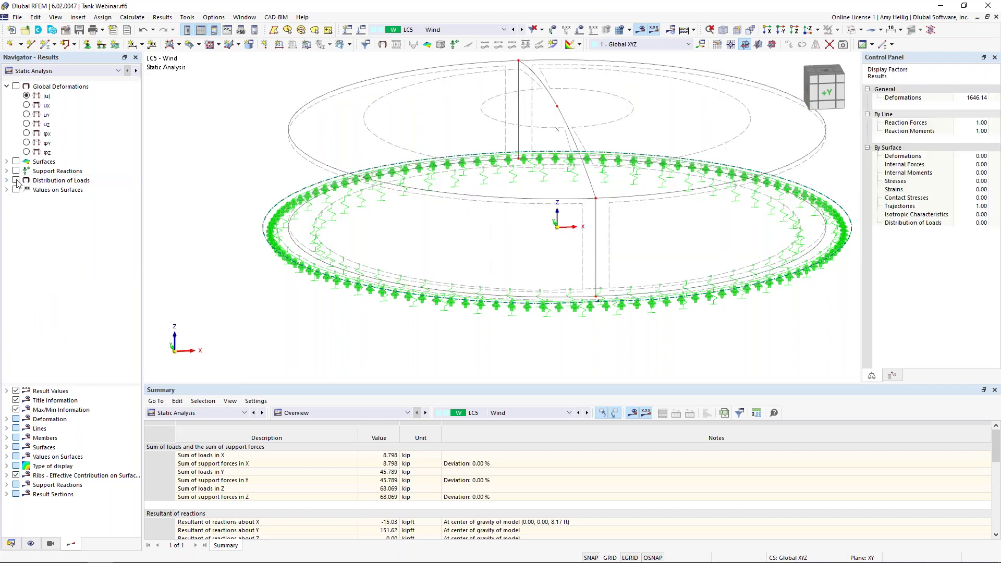
click(7, 162)
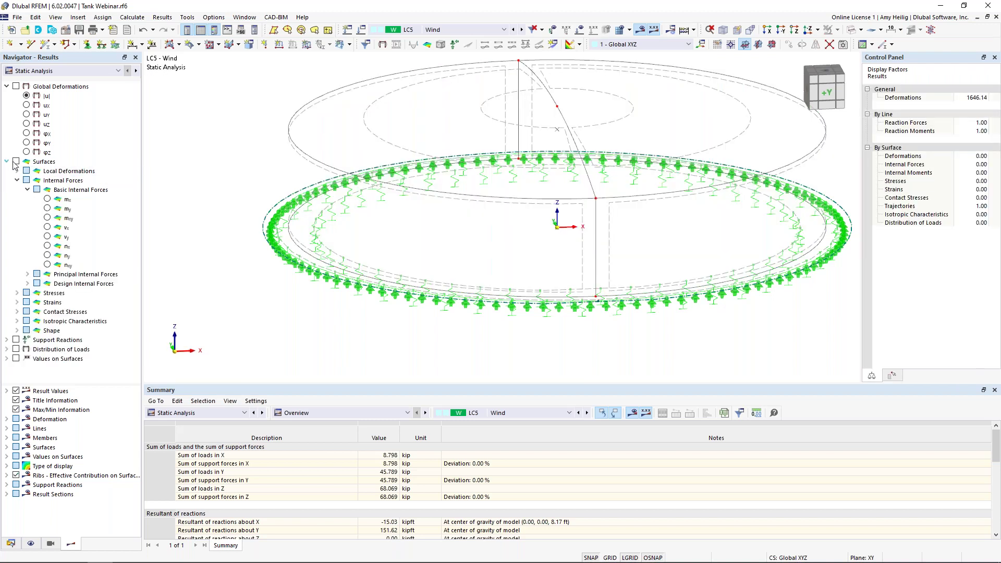
click(16, 162)
click(48, 199)
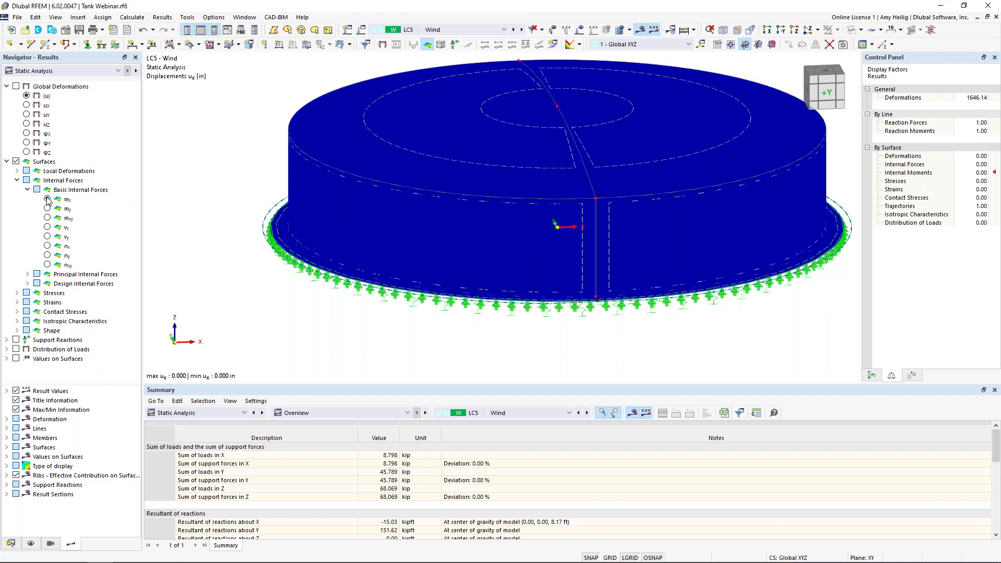
click(47, 209)
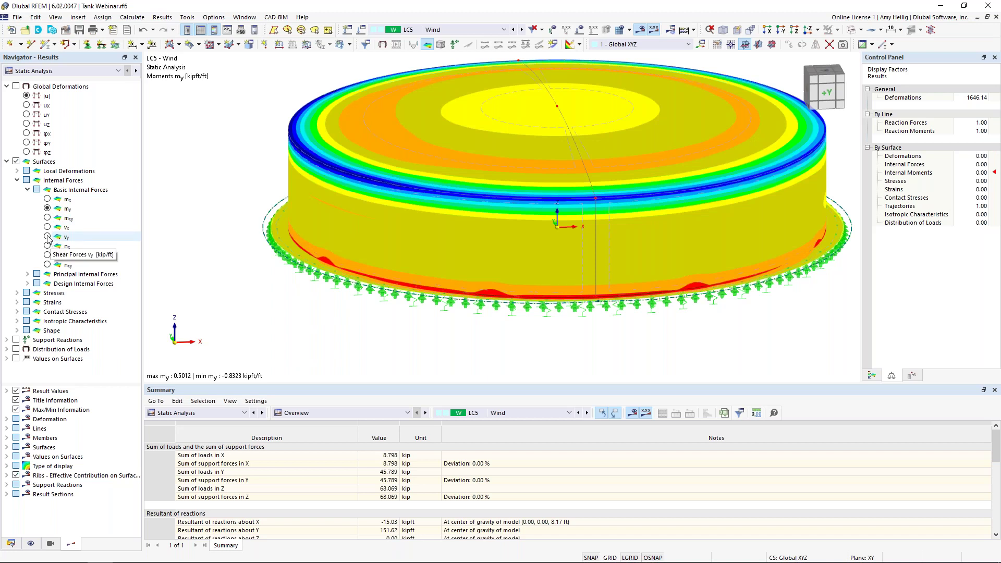
click(48, 227)
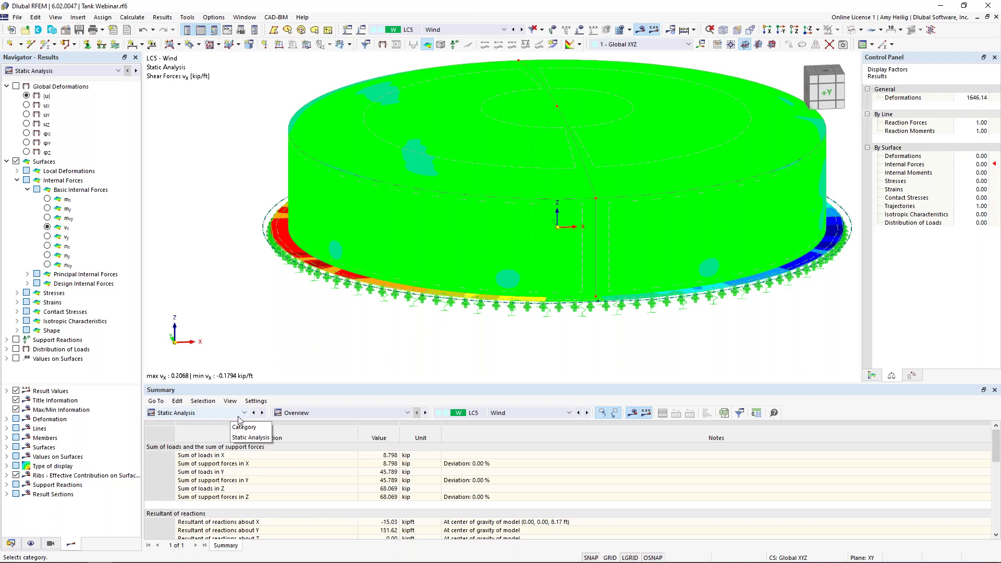
List the static analysis results by surface in an enlarged results table and switch to load combination CO8.
click(298, 414)
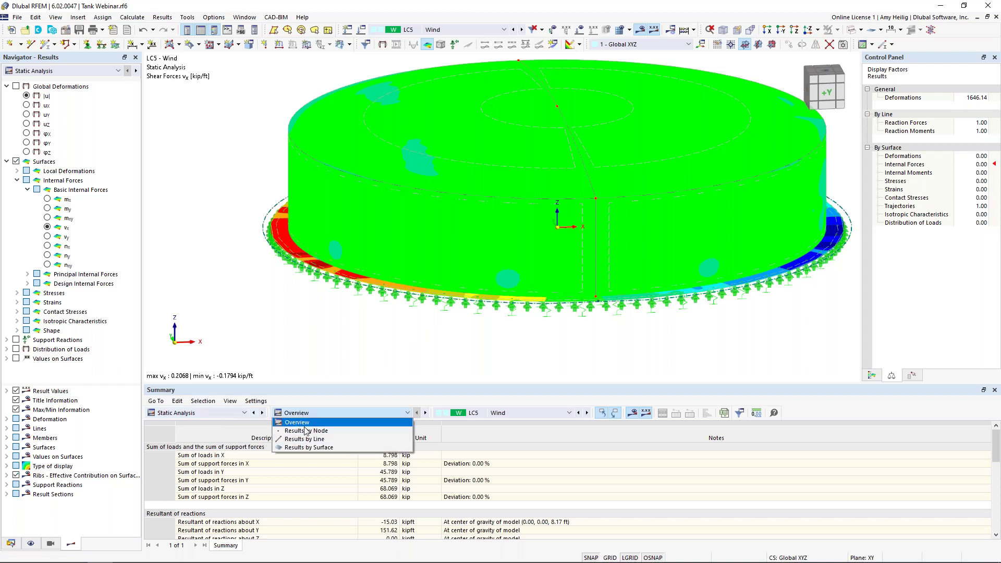
click(316, 448)
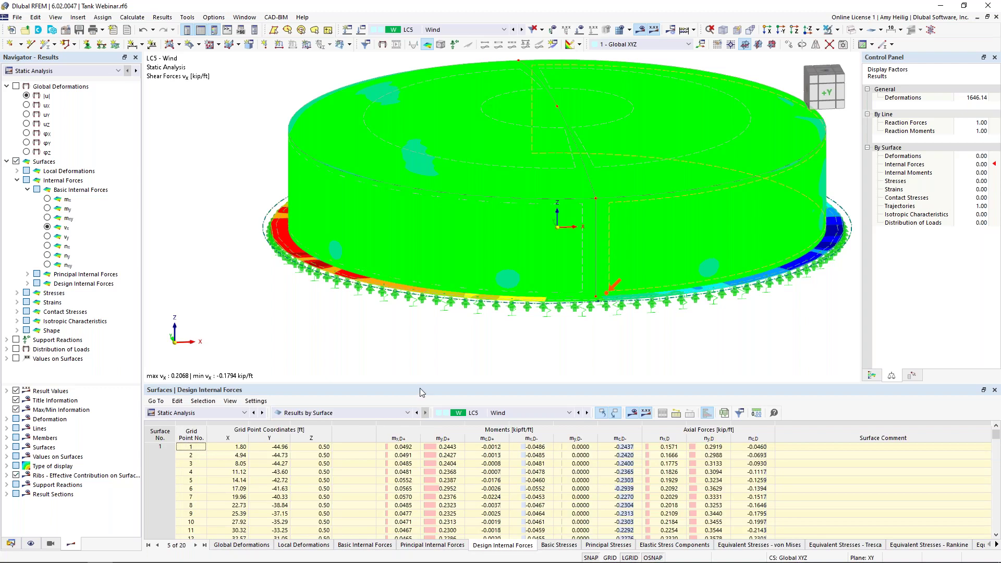
drag(423, 379, 423, 343)
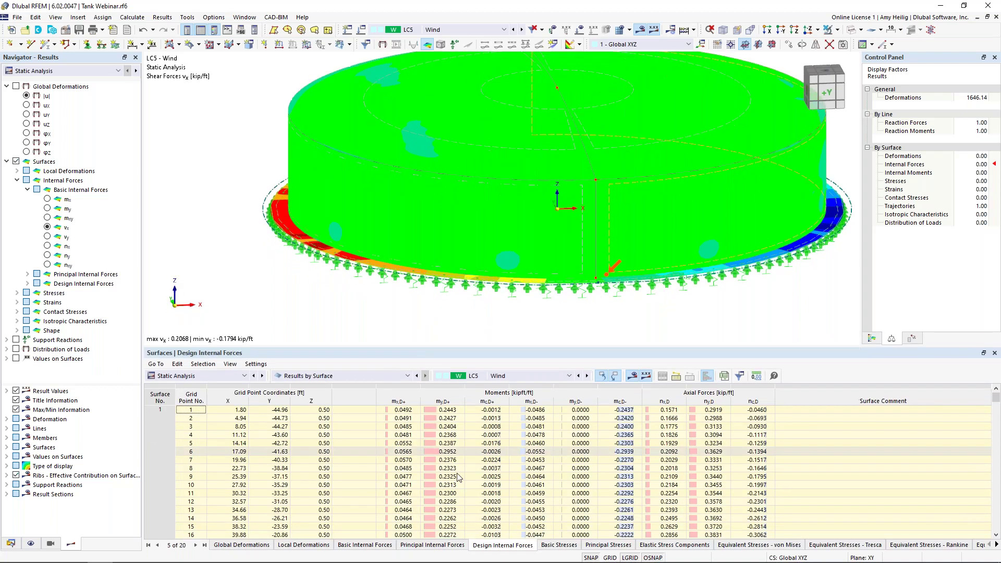
click(533, 376)
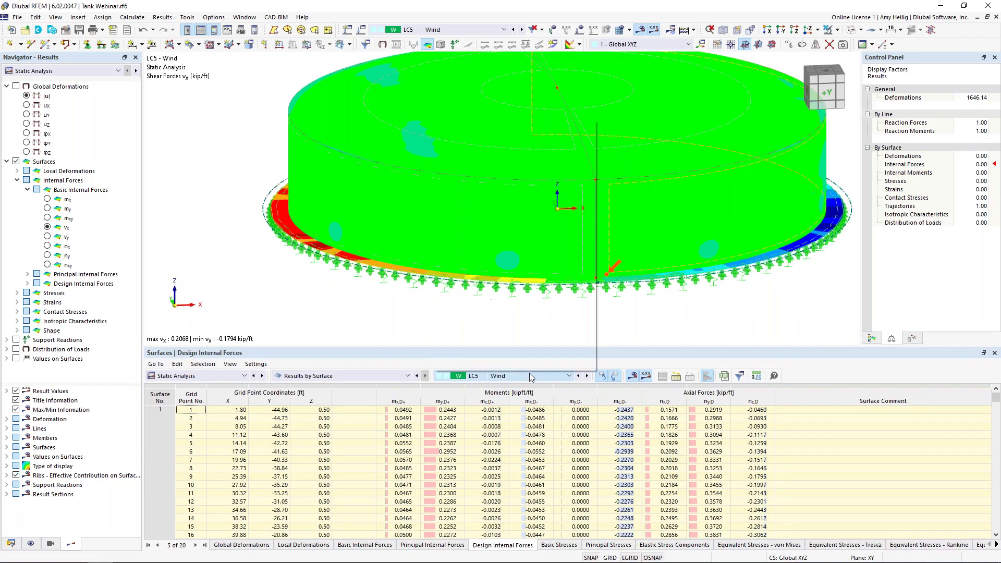
click(533, 242)
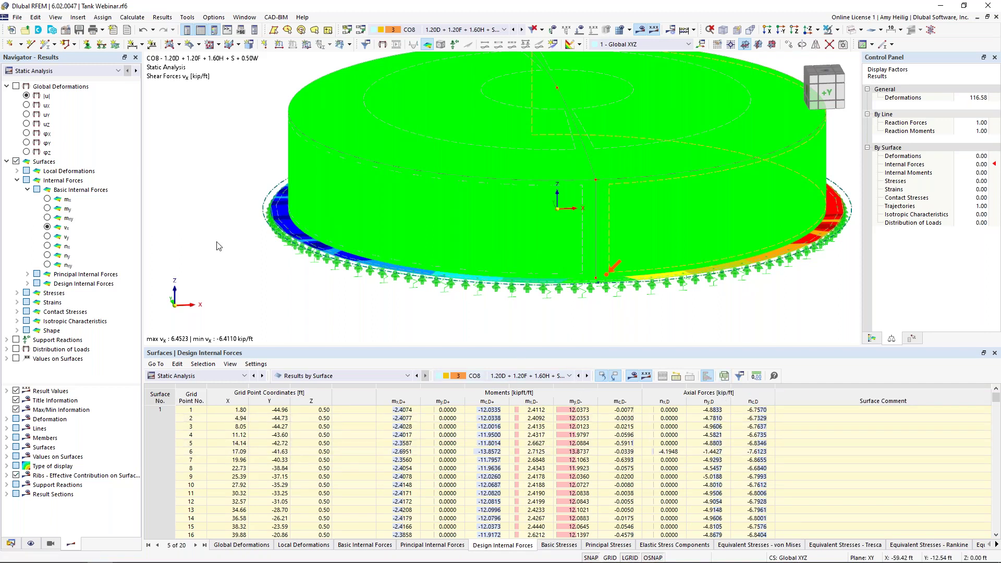
Create a result section of type Line along lines 7 and 8 across the tank roof.
click(7, 161)
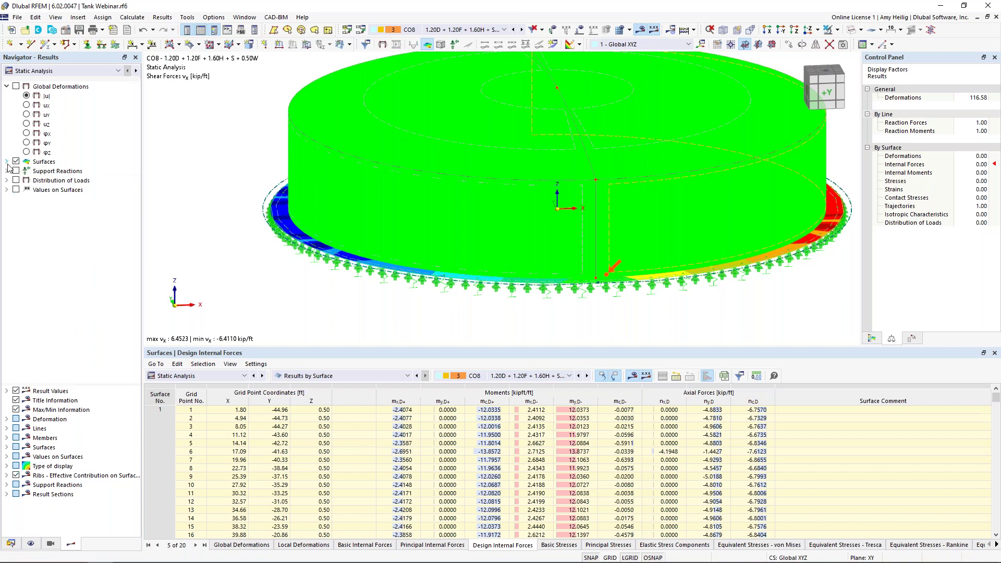
click(7, 162)
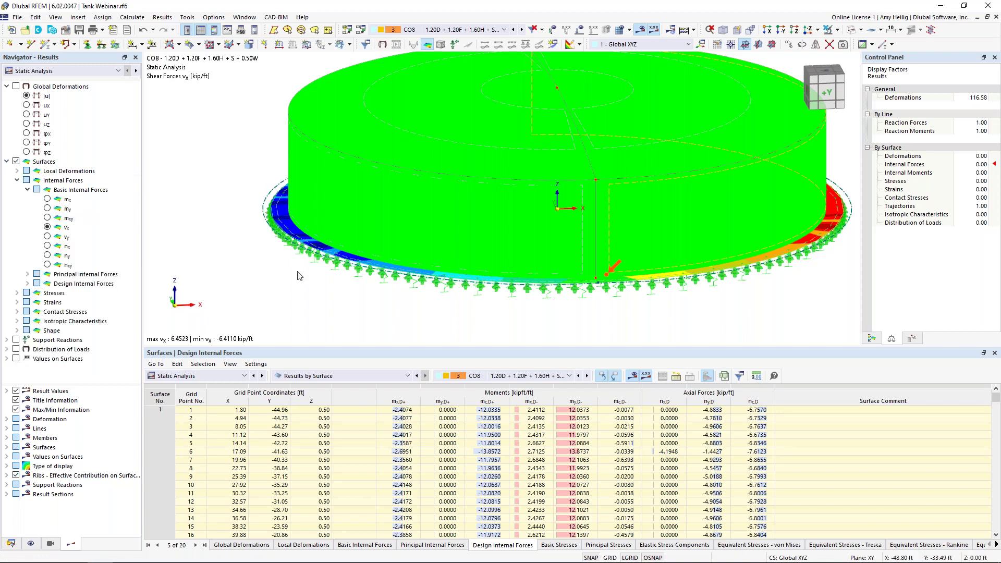
scroll(287, 288, down, 2)
ctrl+middle_drag(288, 289, 396, 290)
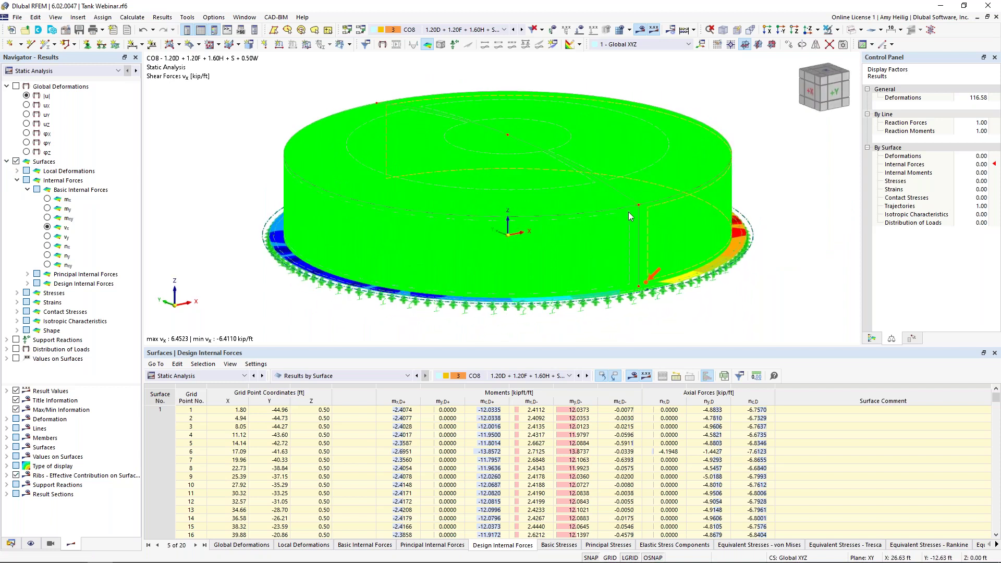
click(553, 45)
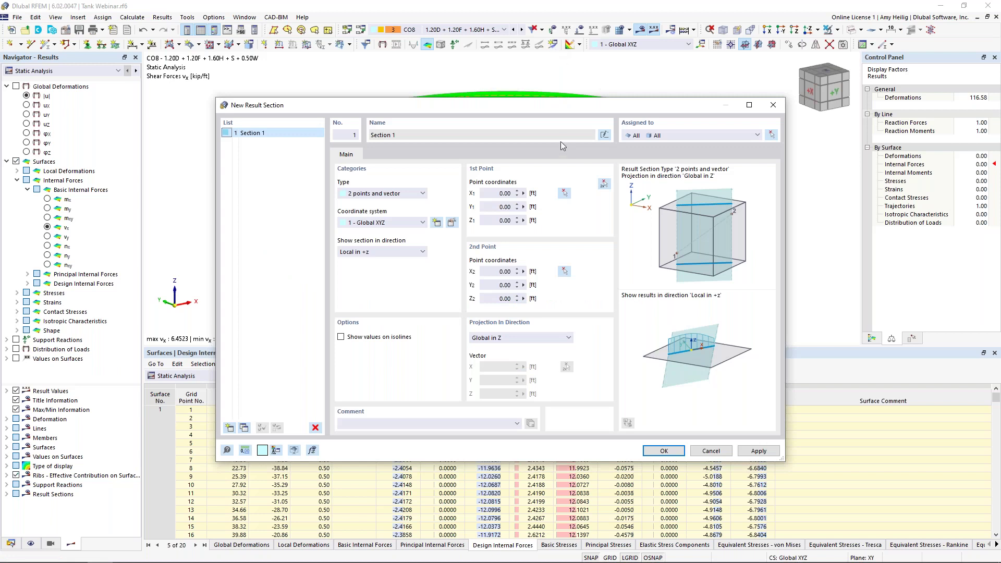
click(386, 194)
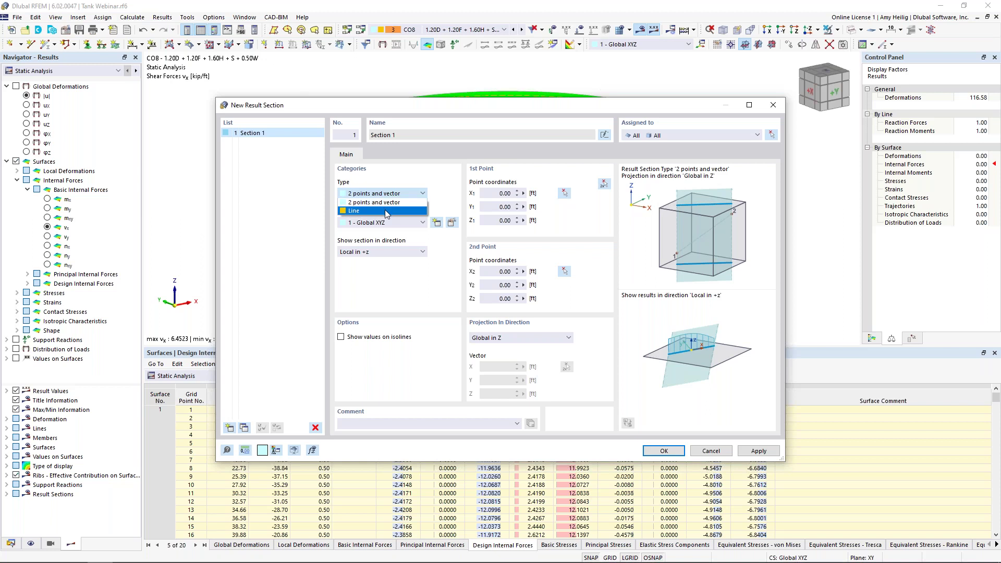
click(386, 211)
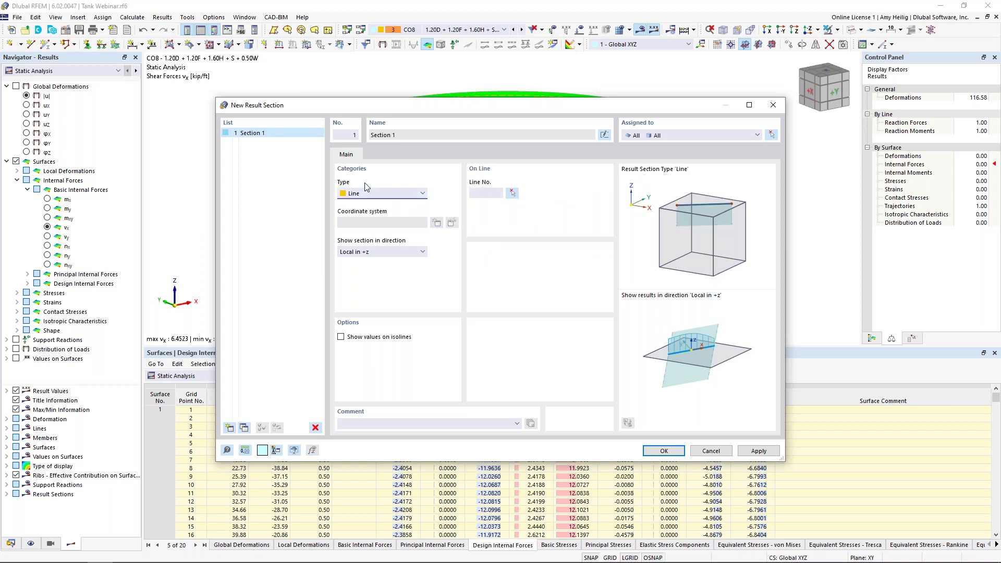
click(511, 193)
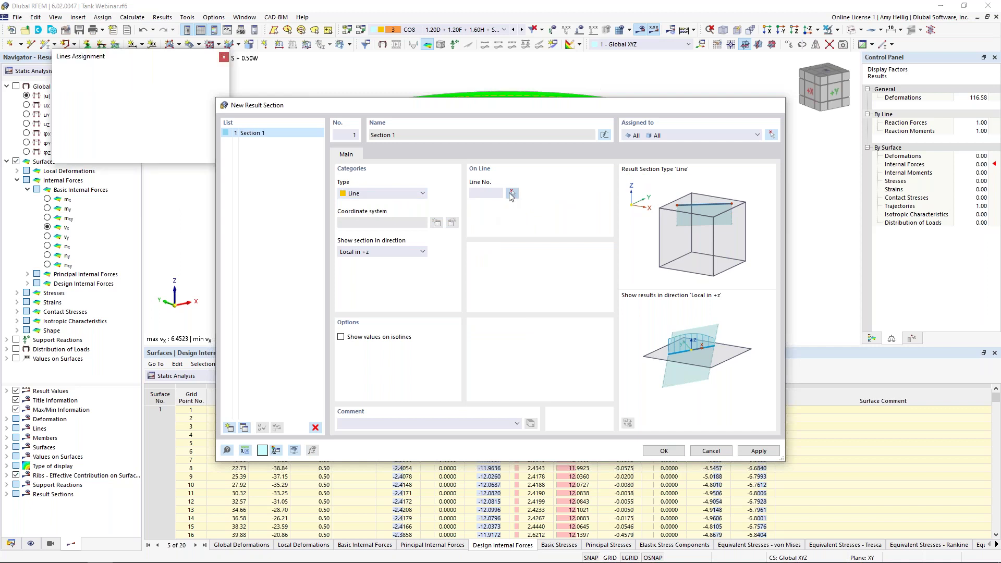
click(558, 155)
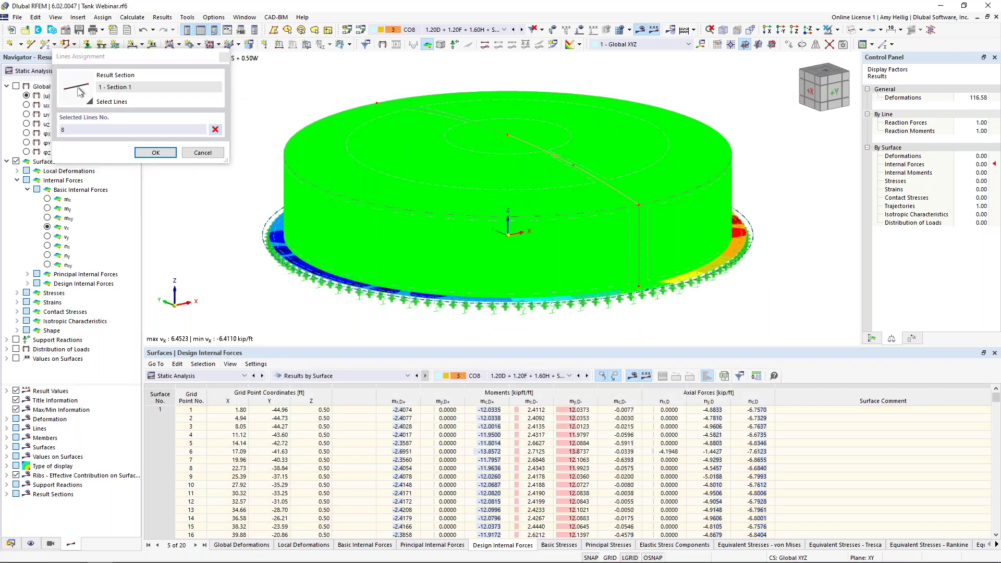
click(495, 129)
click(156, 153)
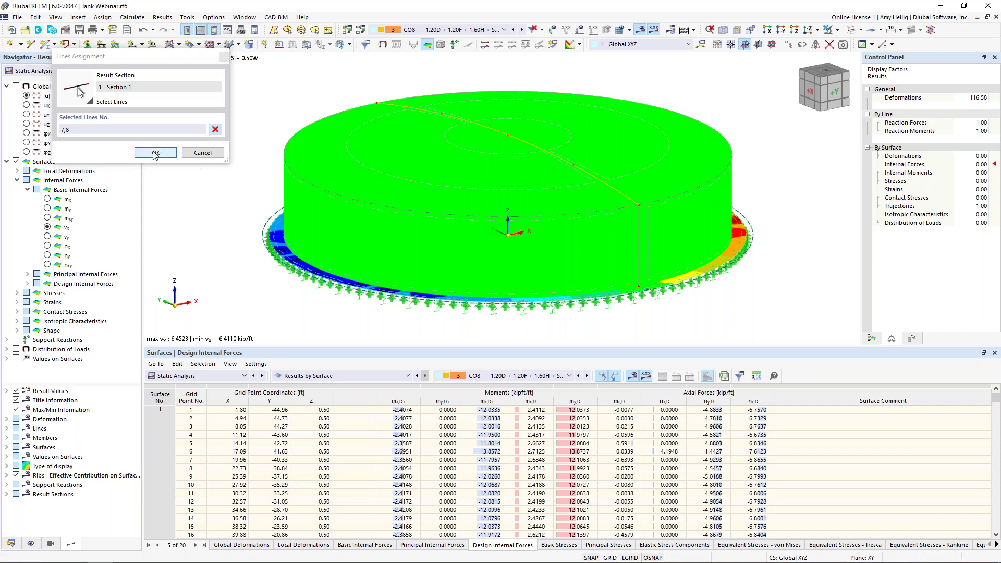
click(663, 452)
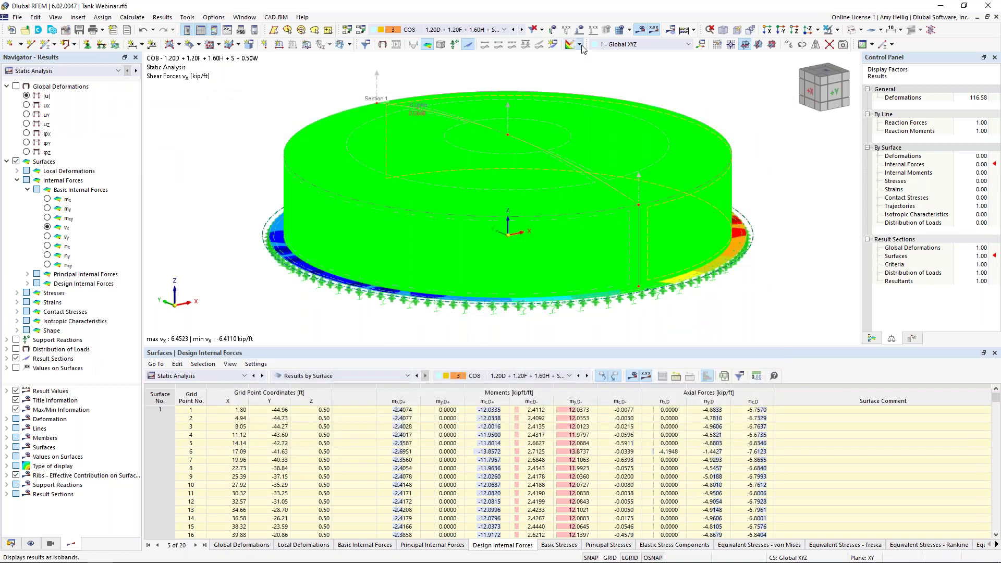
Turn off the coloured results on surfaces and show moments mx and my along the roof result section.
click(579, 45)
click(592, 100)
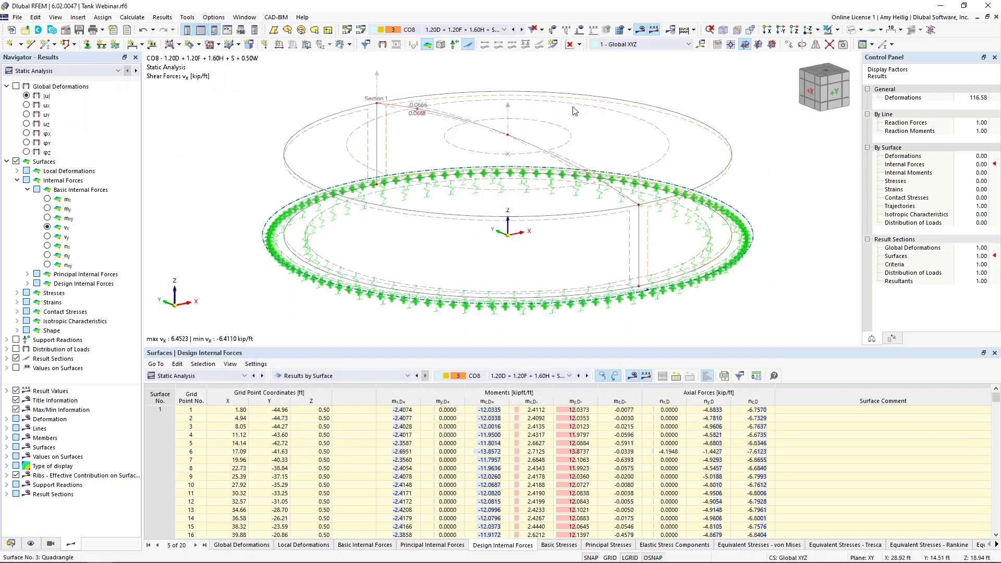
click(47, 199)
click(48, 209)
middle_drag(478, 172, 279, 182)
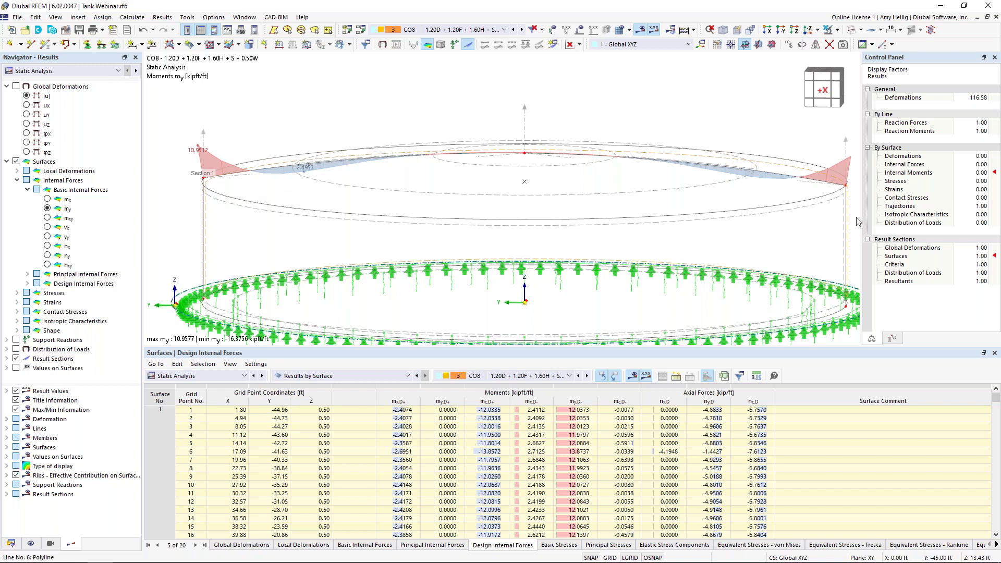
Set the result sections' display factor for surfaces to 1.75 and inspect the my diagram across the roof.
click(973, 256)
click(986, 255)
click(986, 254)
click(986, 254)
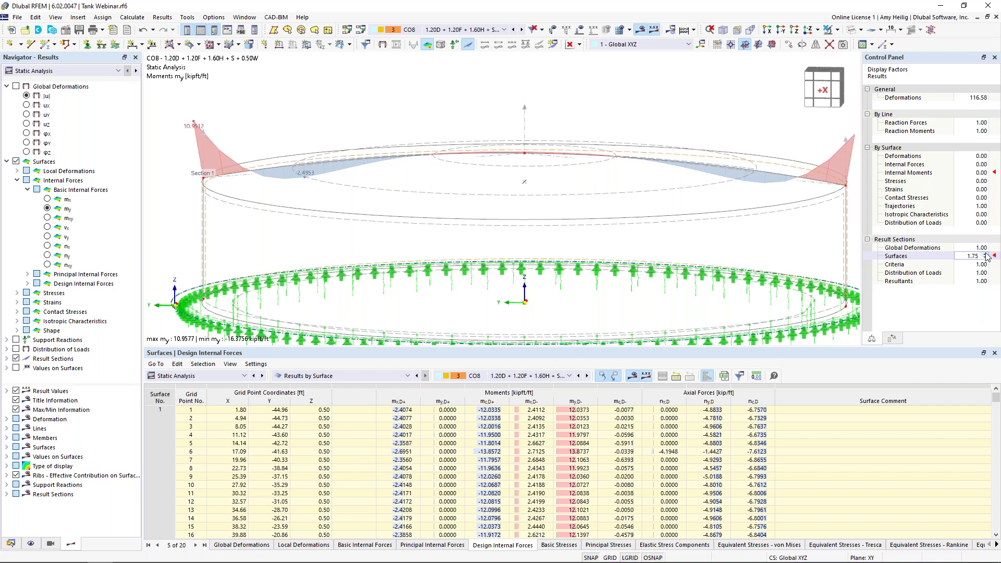
scroll(678, 198, down, 4)
ctrl+middle_drag(691, 206, 634, 224)
middle_drag(633, 224, 572, 224)
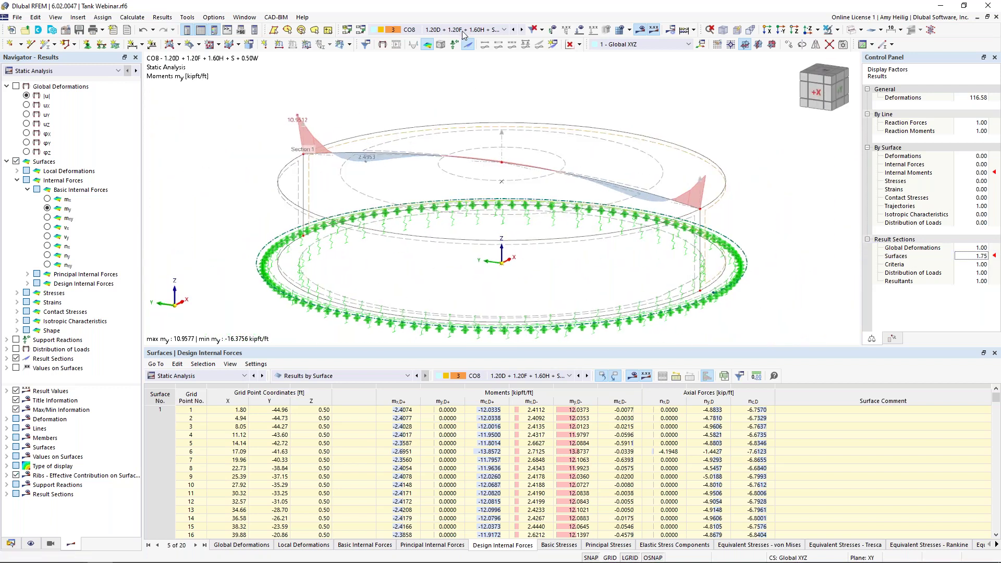
Review moment mx and shear forces vx and vy along the roof result section for CO8.
click(47, 200)
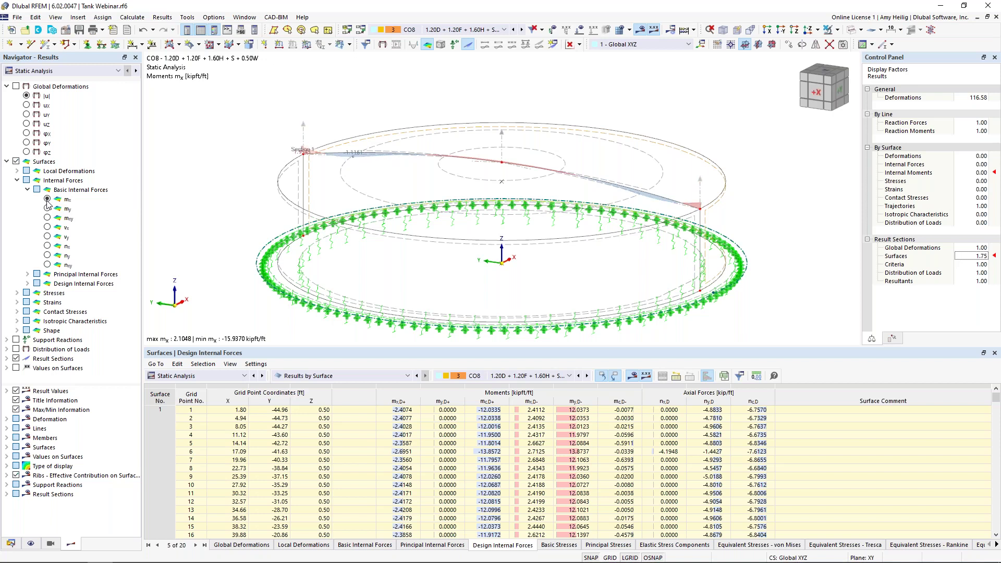
click(48, 228)
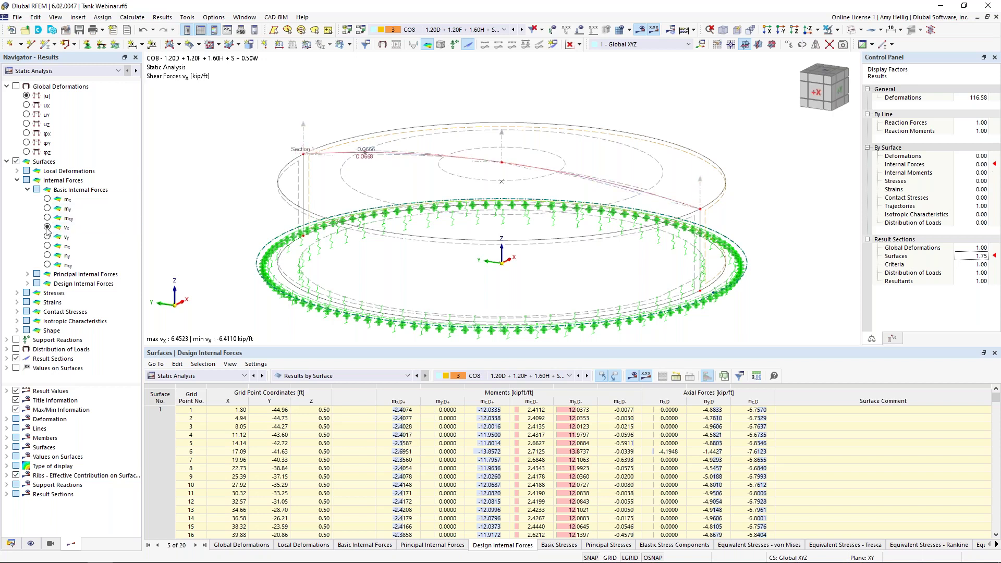
click(47, 237)
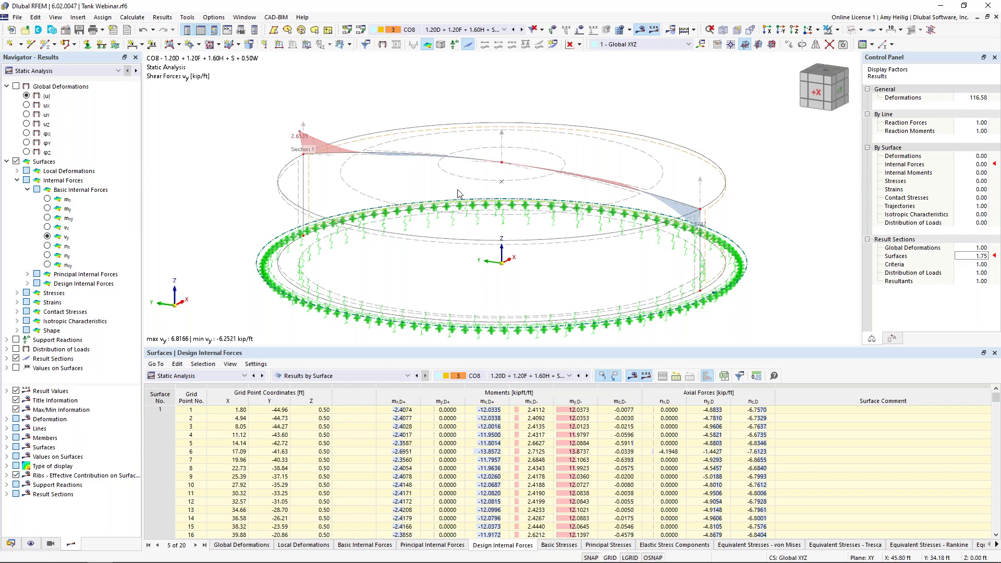
Open the result diagrams of the roof result section and add the basic internal forces mx and my.
right_click(504, 148)
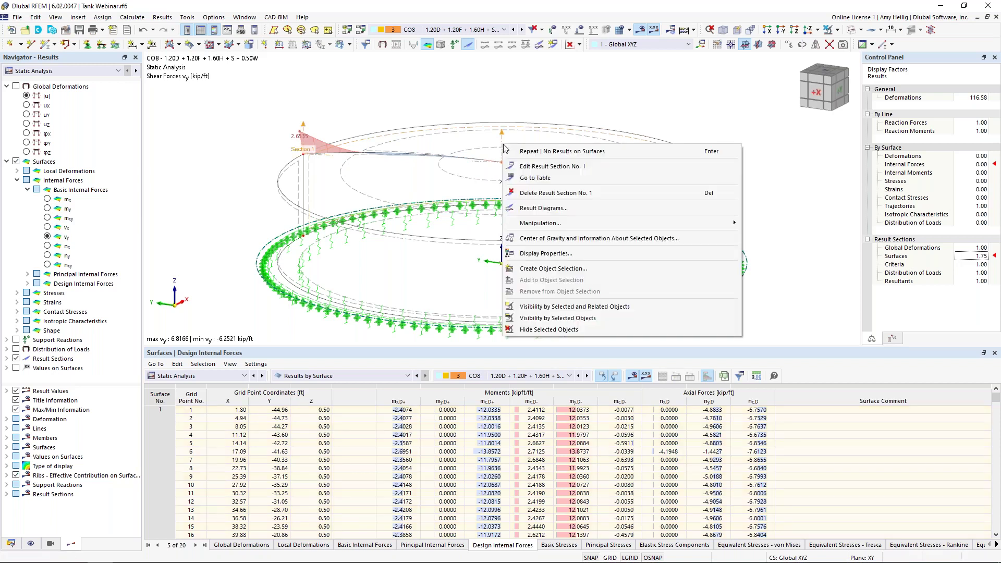
click(536, 208)
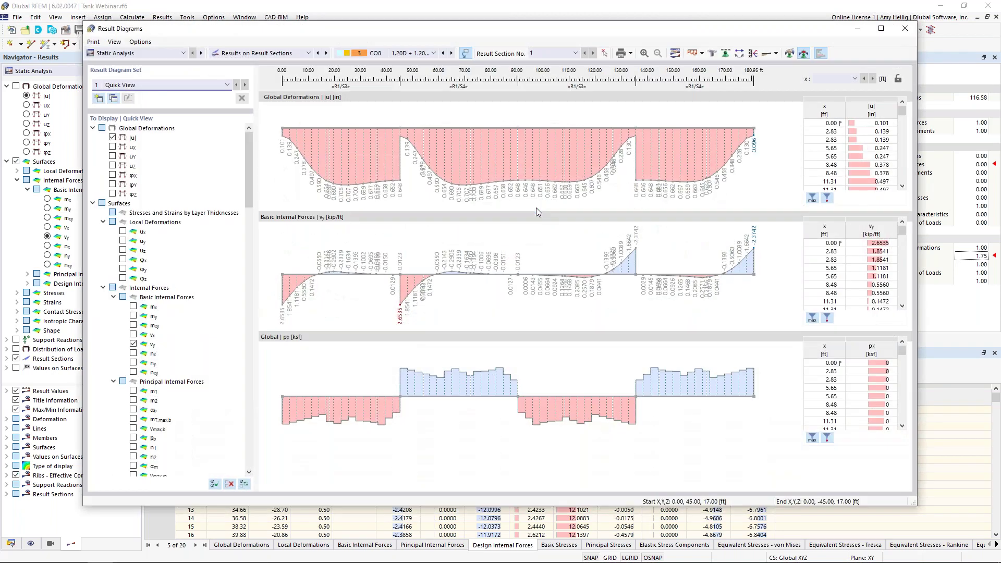
click(134, 306)
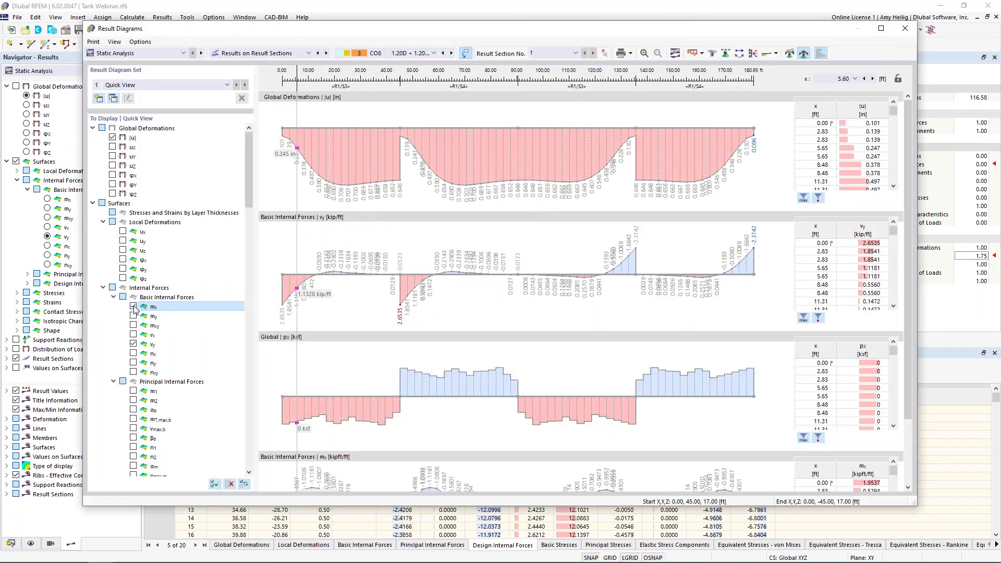
click(134, 316)
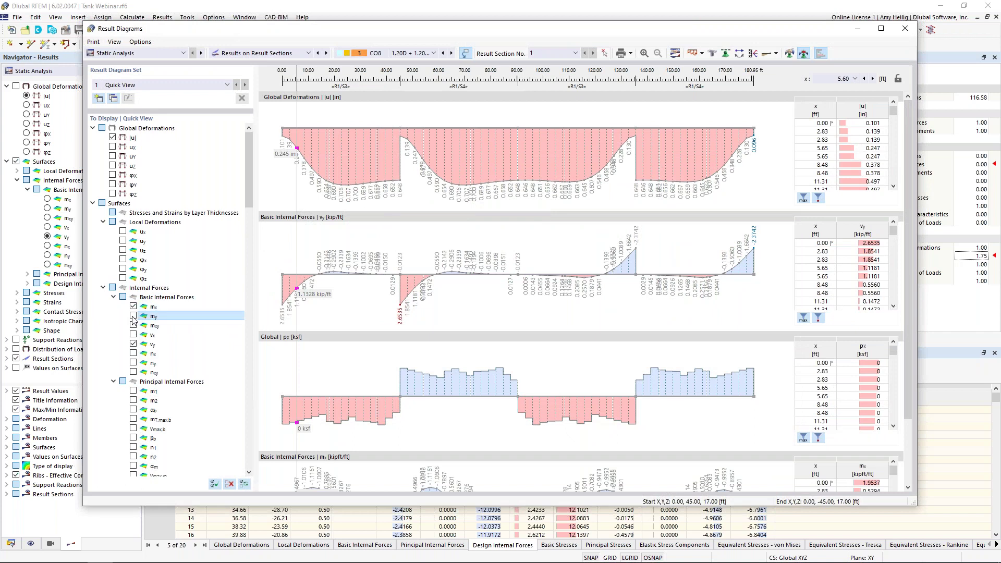
scroll(343, 320, down, 1)
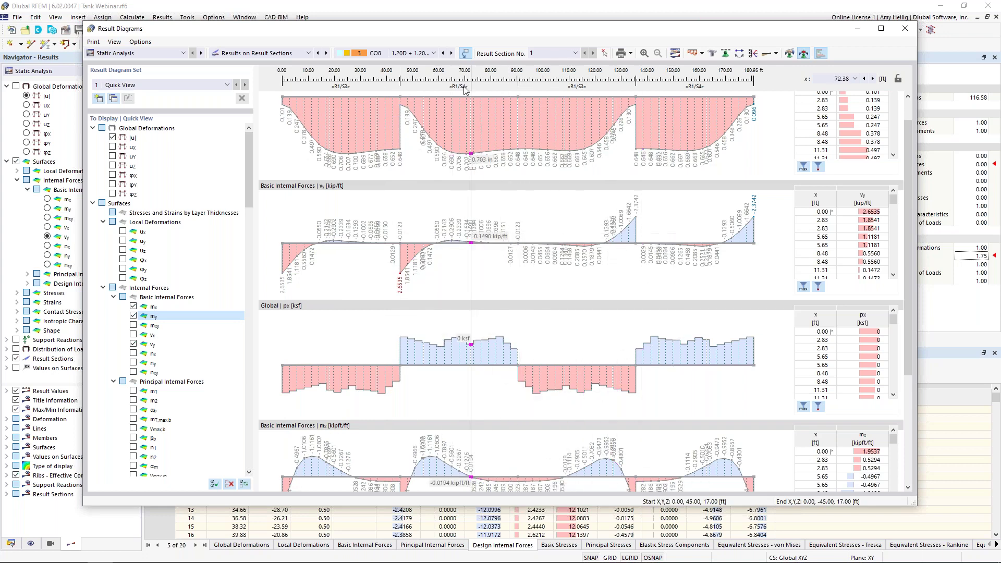
Review the section's result diagrams for CO6 (1.20D + 1.60H) and CO12 (1.20D + 1.60H + S + 0.50W), and close them.
click(434, 53)
click(432, 162)
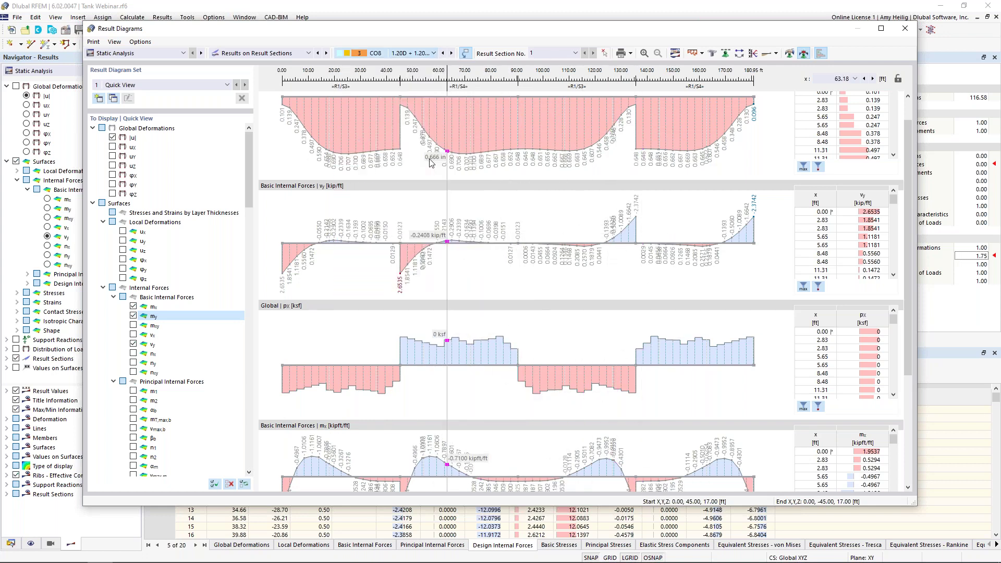
click(412, 54)
scroll(417, 183, up, 1)
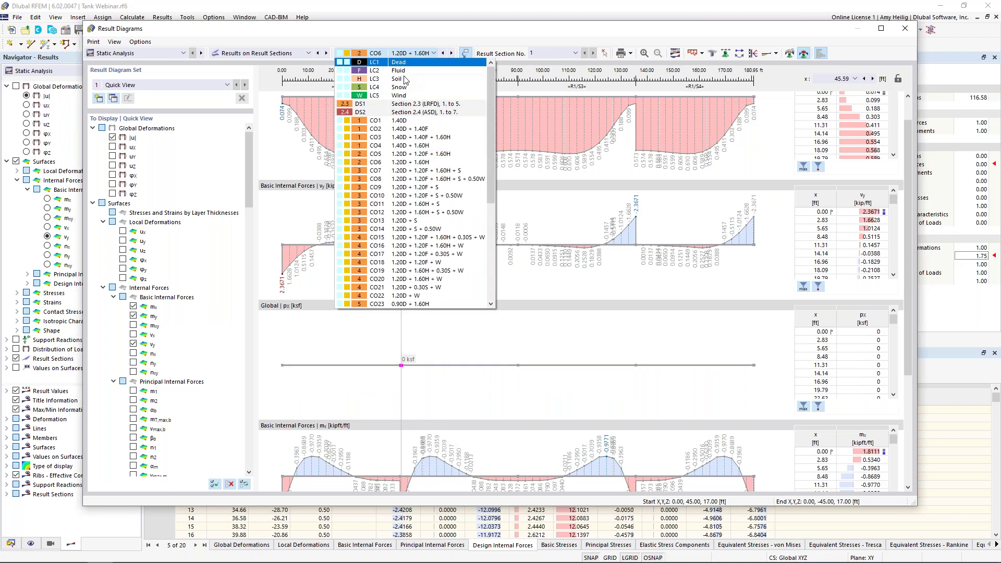
click(422, 217)
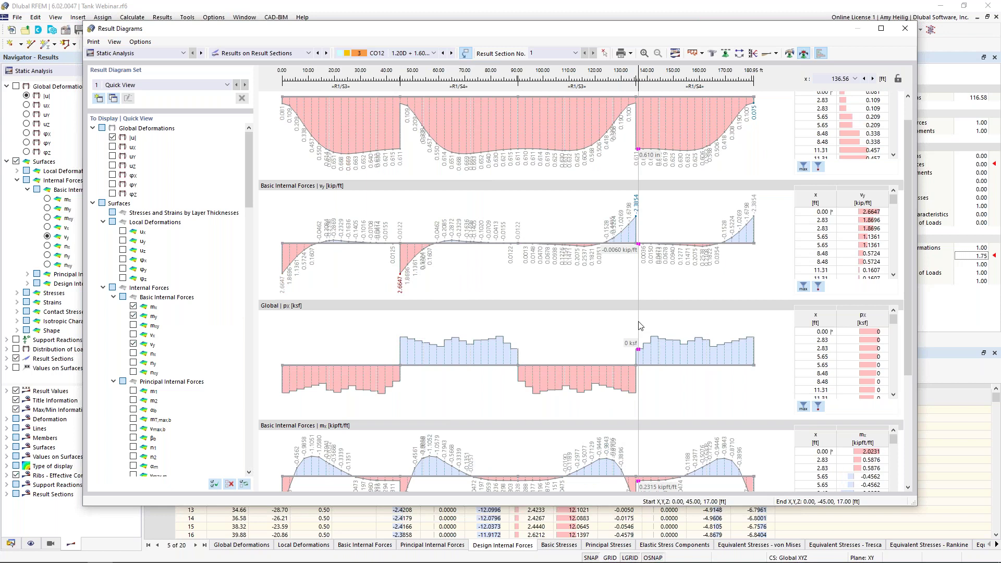
scroll(602, 272, down, 2)
scroll(602, 273, down, 3)
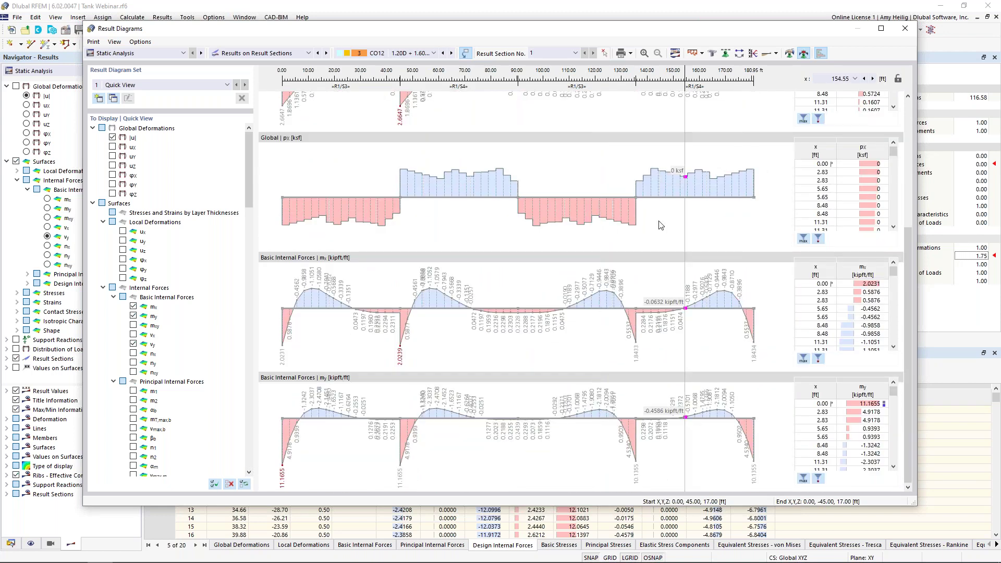
click(904, 29)
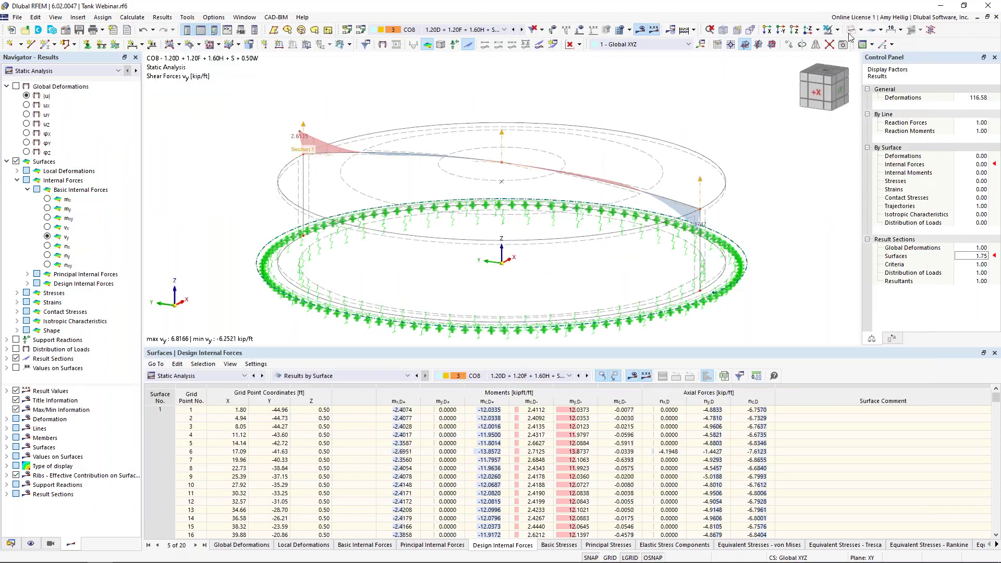
Restore the isoband display on the surfaces and switch the displayed results to Concrete Design.
click(569, 45)
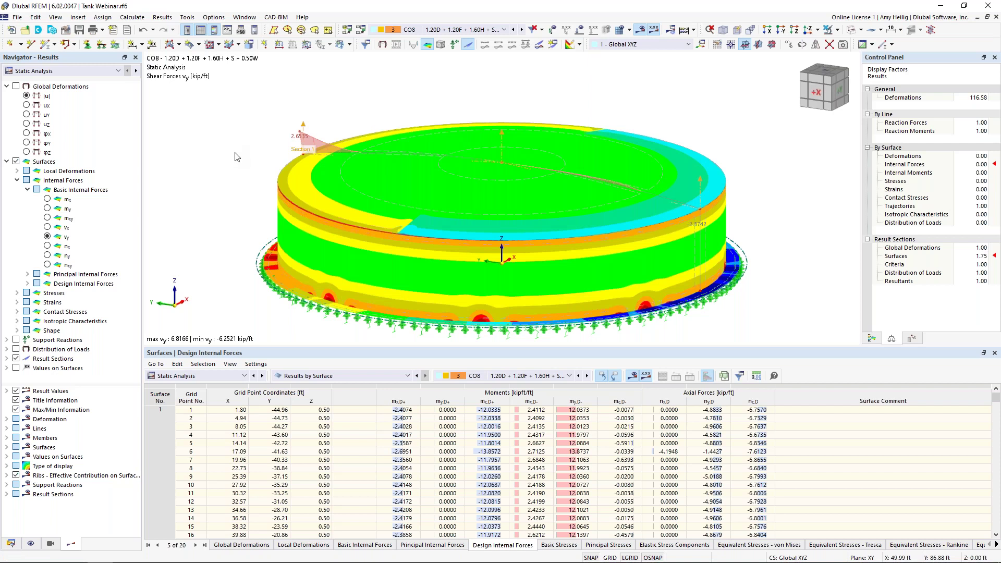
click(40, 73)
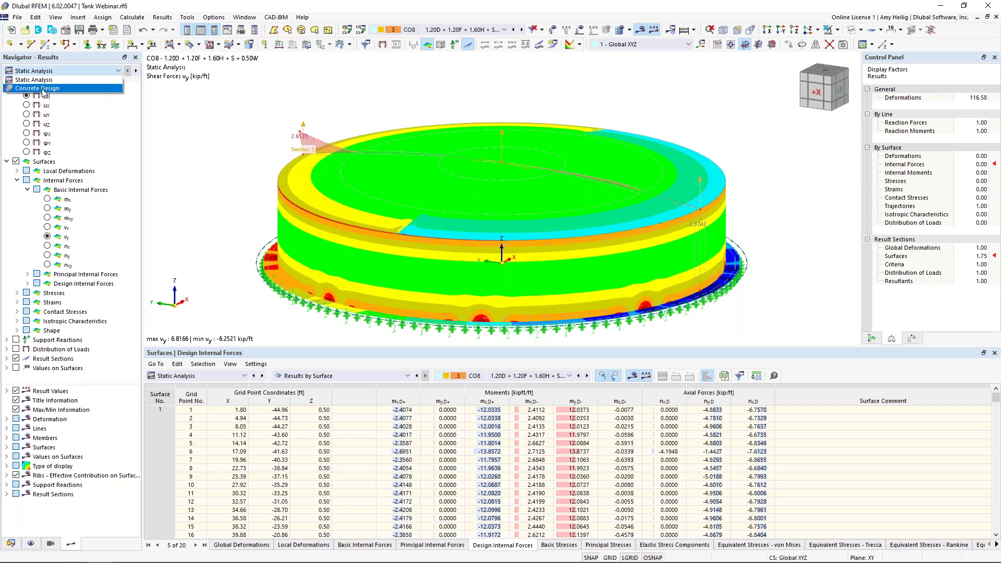
click(42, 89)
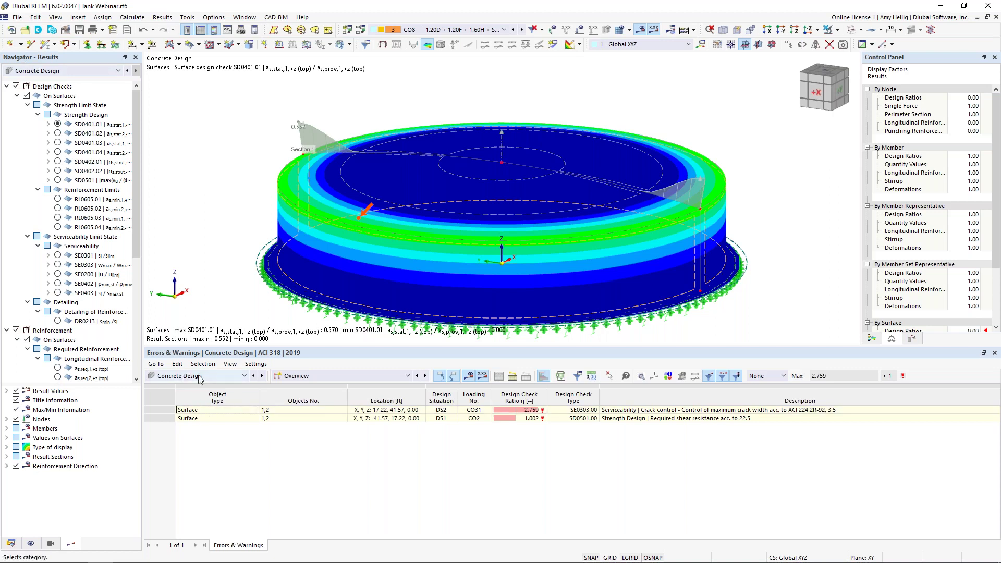
Show the design ratios on surfaces and review the governing checks by surface for surfaces 1 to 3.
click(304, 377)
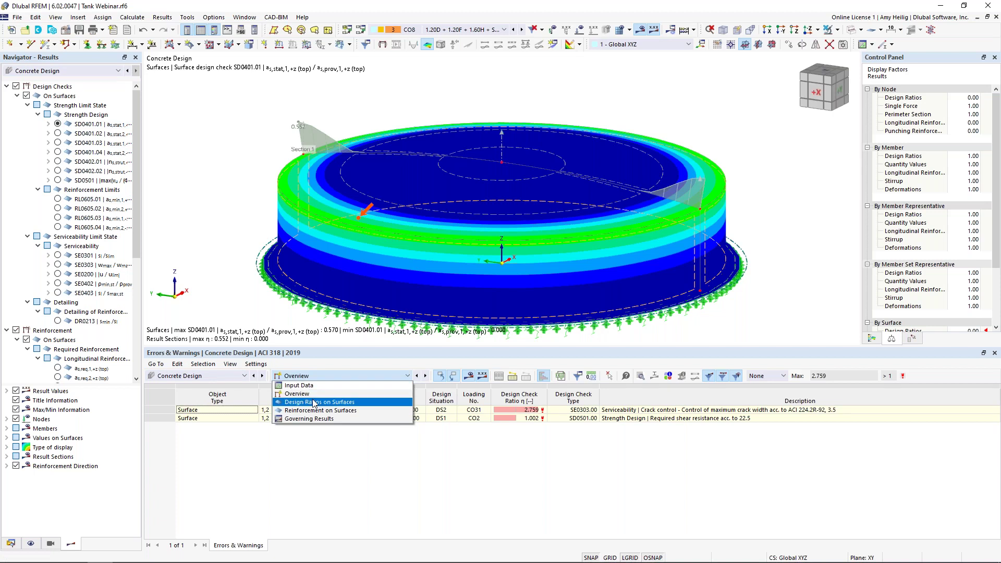
click(314, 403)
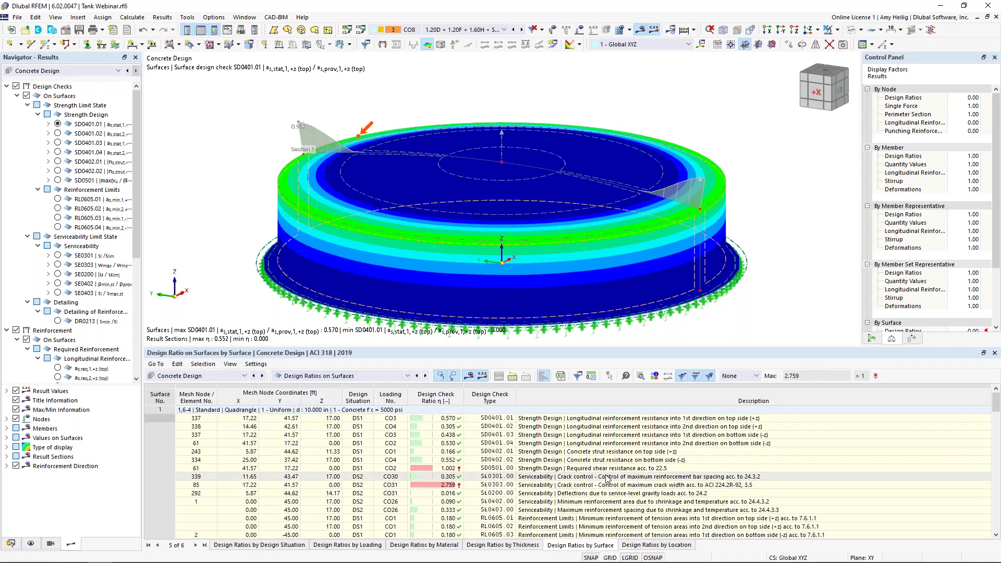
scroll(608, 479, down, 4)
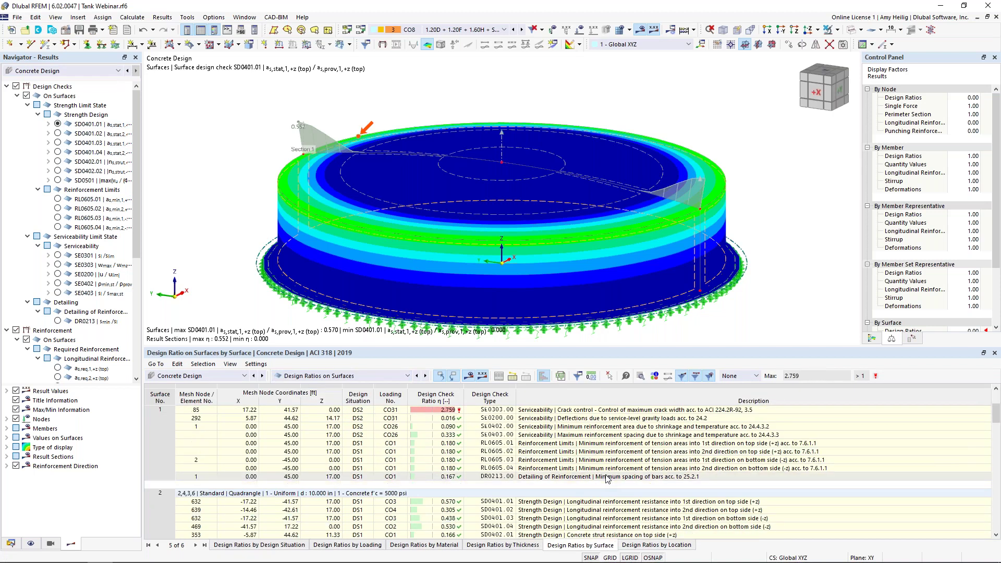
drag(622, 346, 626, 265)
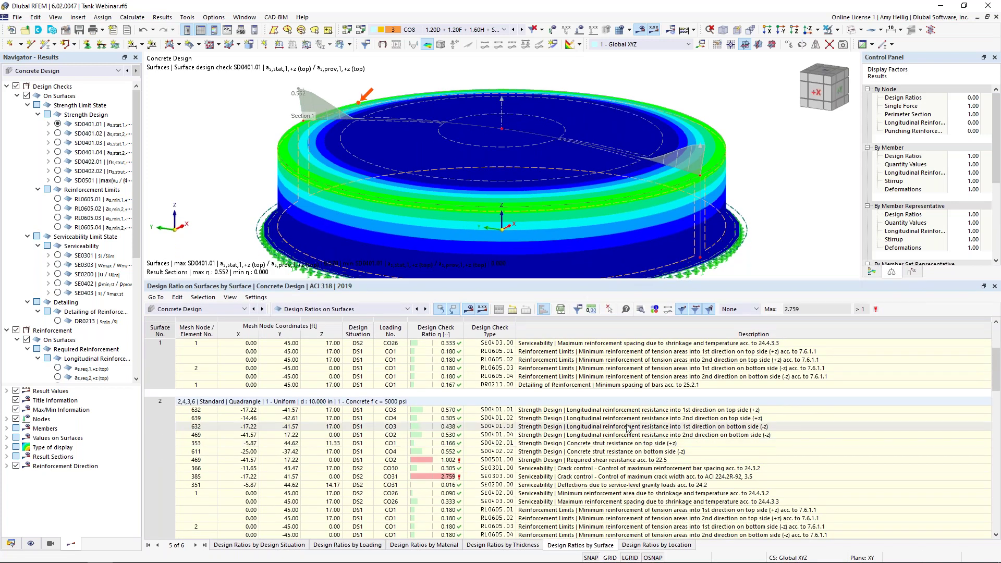
scroll(627, 428, down, 6)
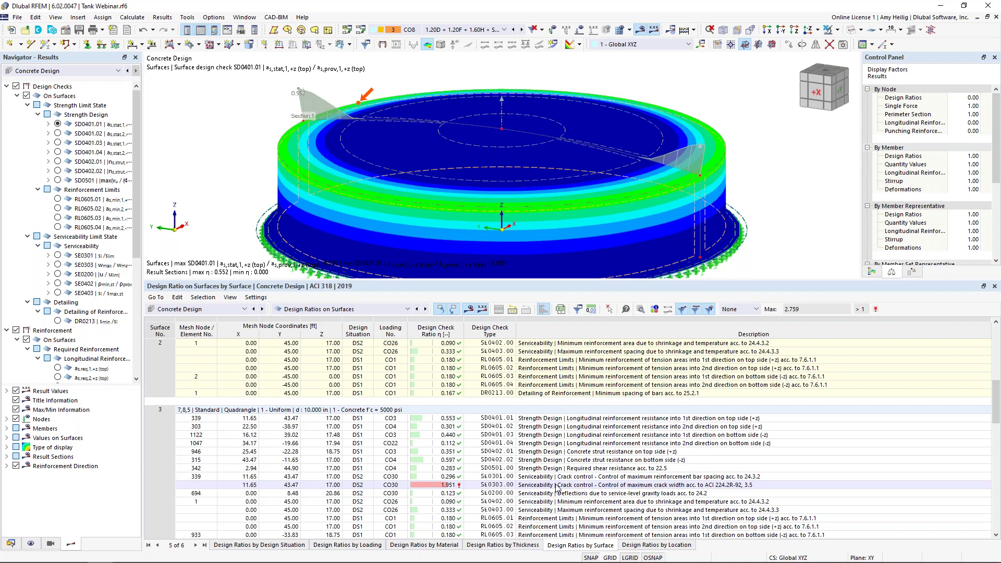
scroll(557, 490, down, 1)
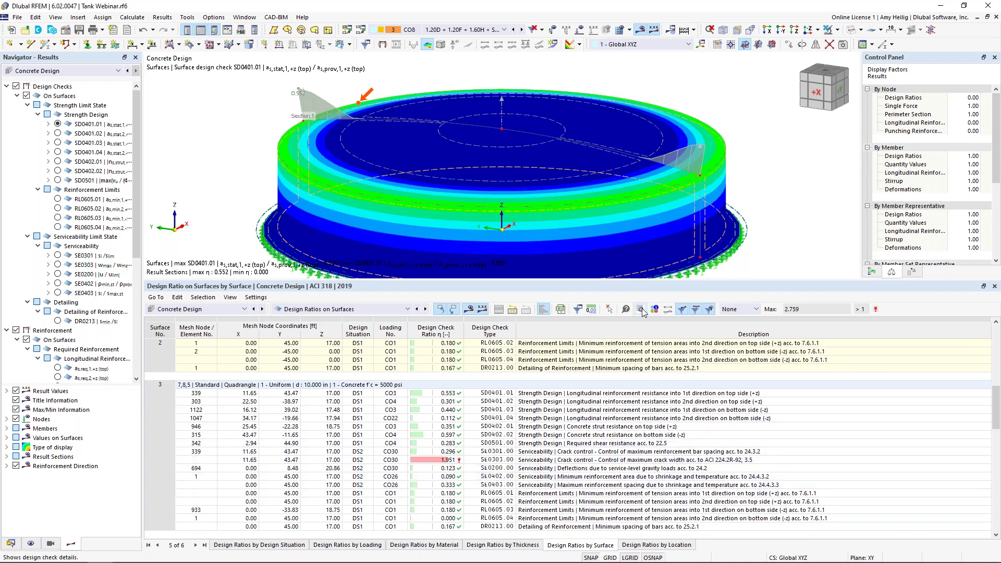
Examine the design check details of surface 3's crack width check SE0303.00 through the crack width formulas, and close them.
click(578, 461)
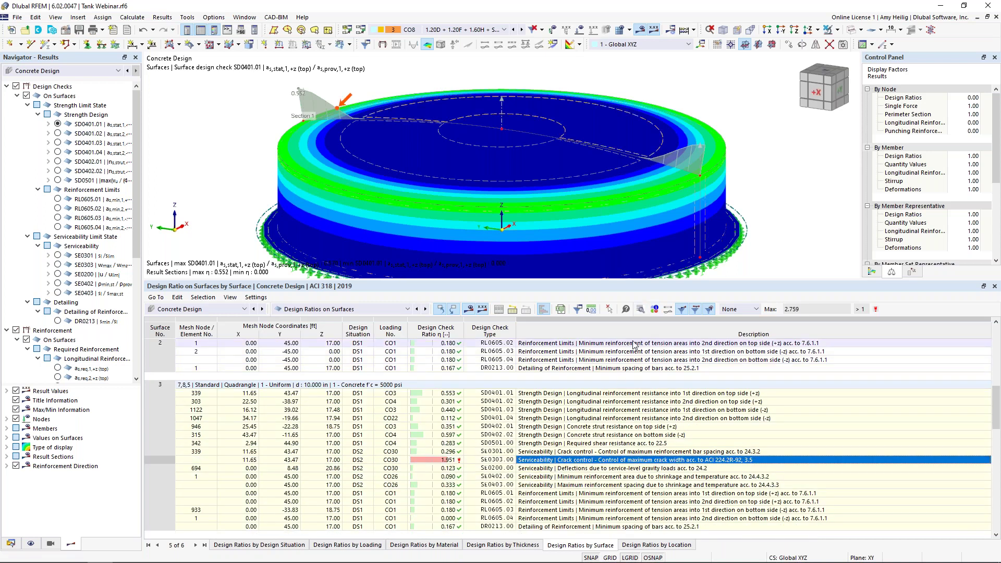
click(641, 309)
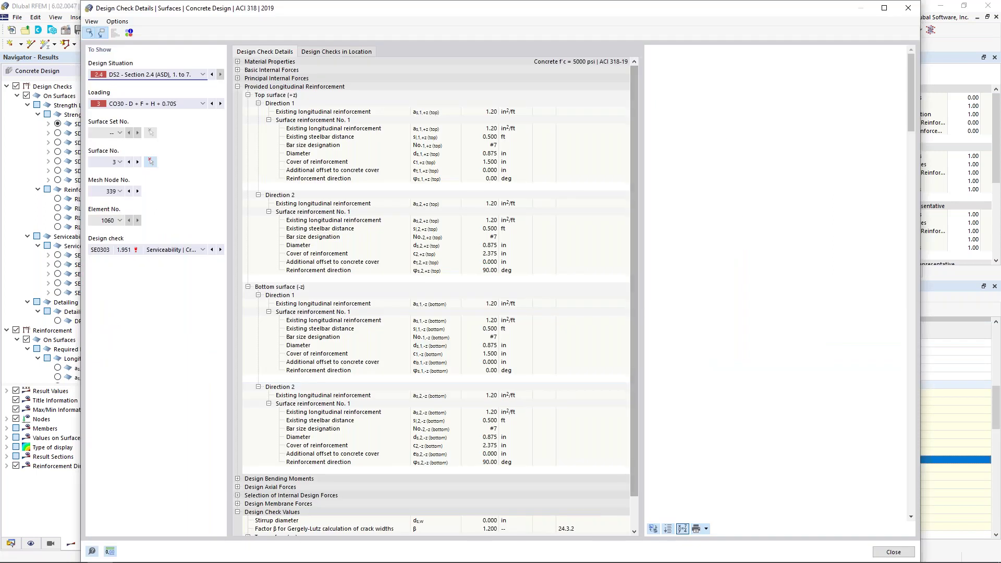
drag(636, 309, 520, 304)
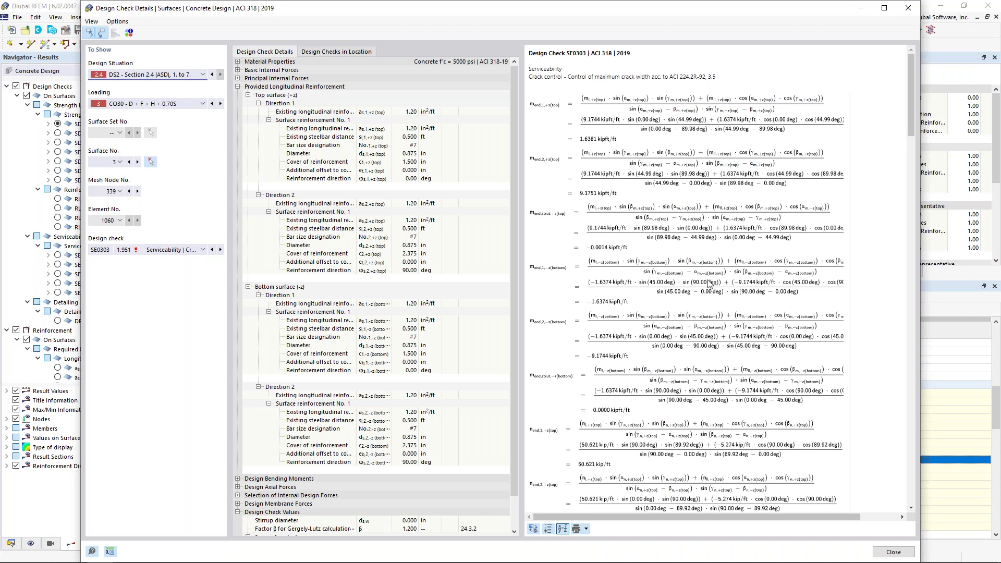
scroll(710, 284, down, 10)
scroll(709, 284, down, 20)
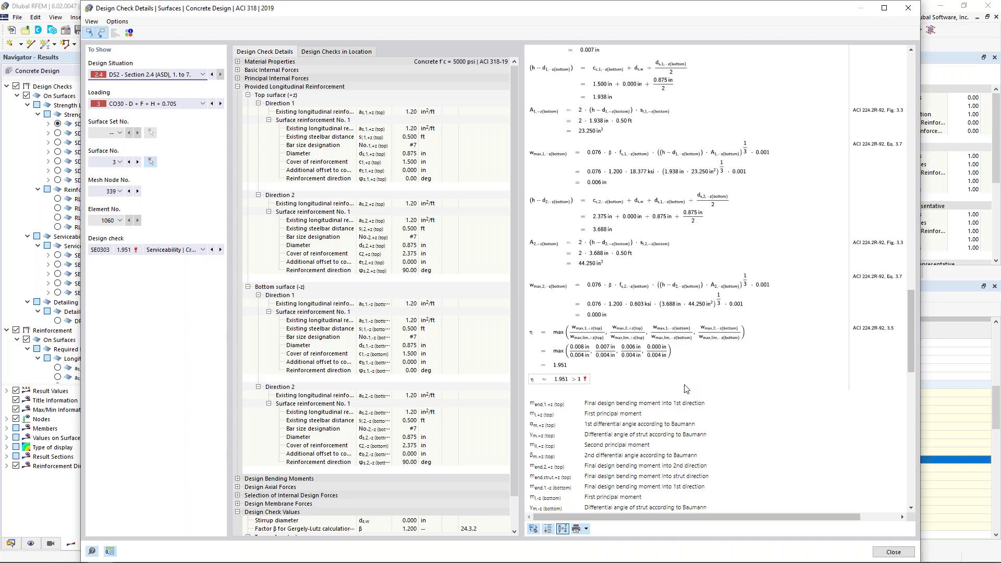
scroll(673, 353, up, 3)
scroll(673, 355, up, 2)
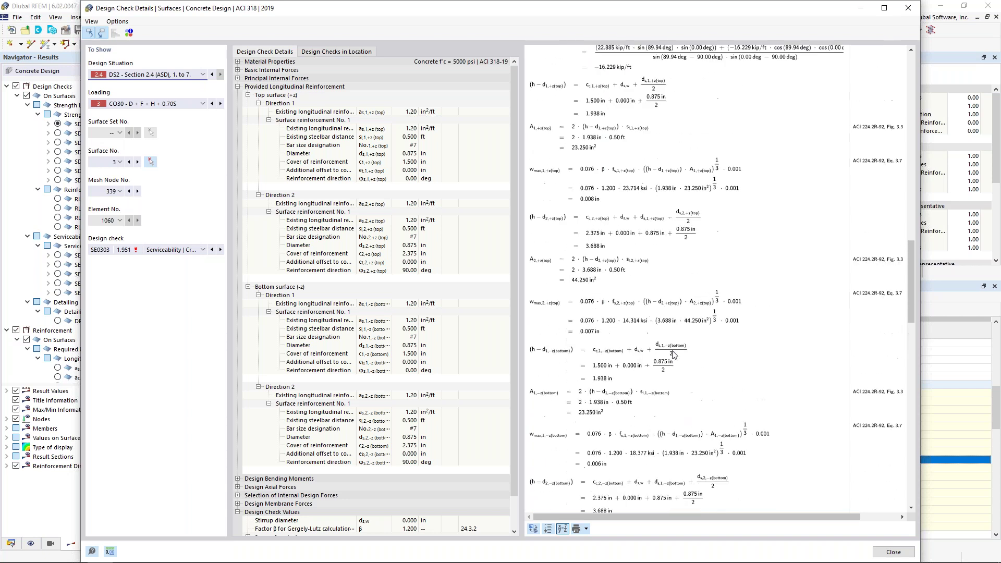
click(893, 552)
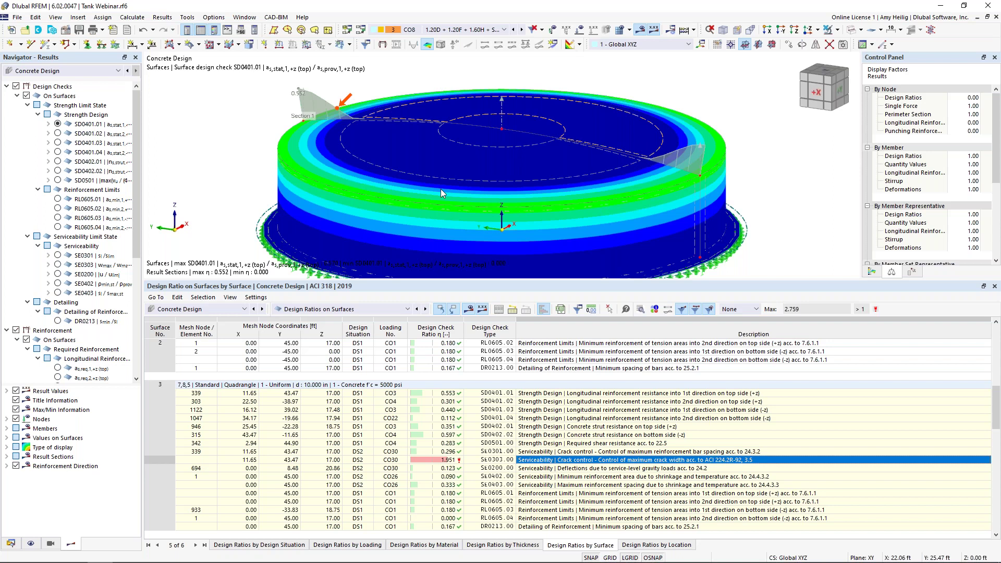
Enlarge the model view by shrinking the results table, and switch to the Tank Geotech.rf6 model.
drag(518, 280, 518, 372)
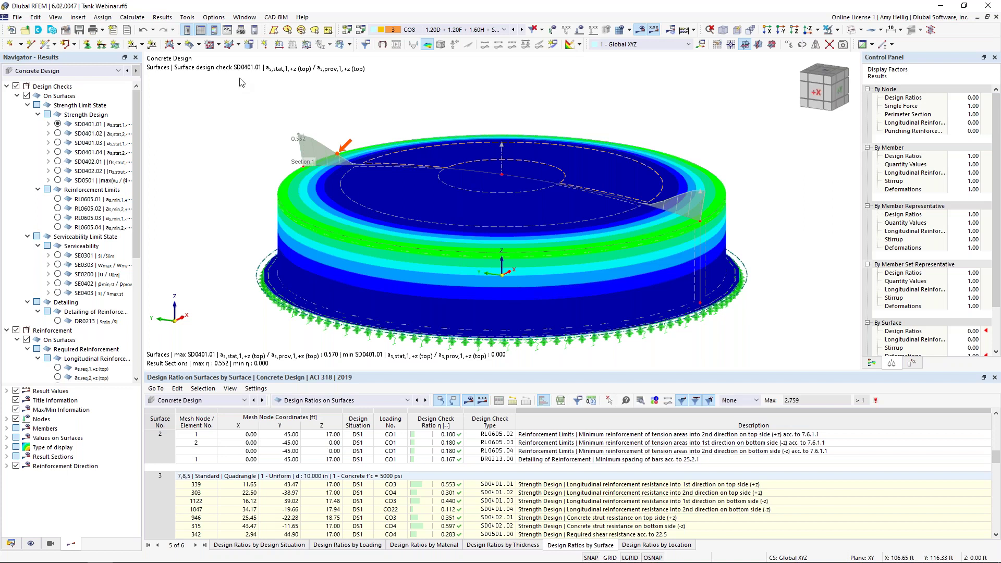
click(247, 18)
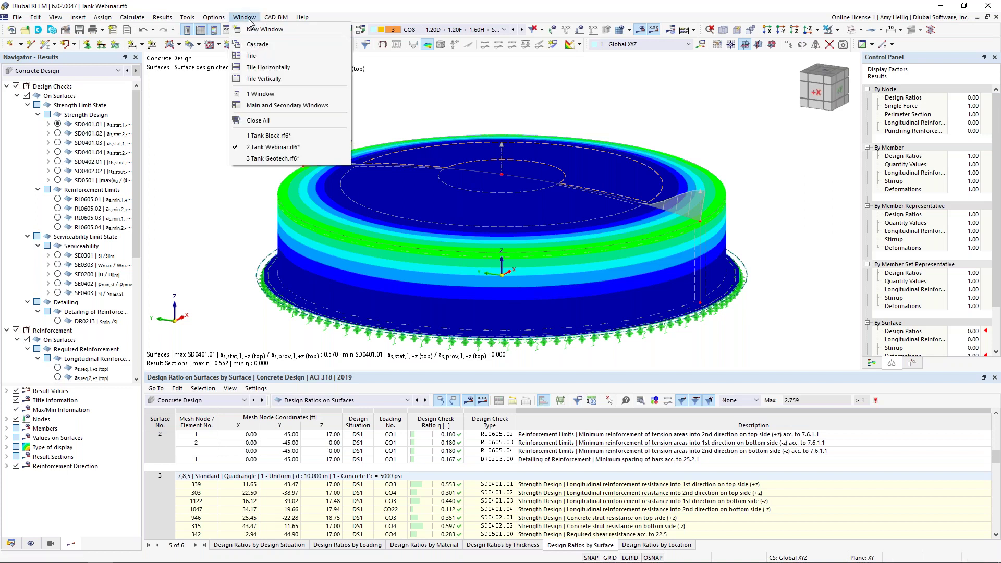
click(264, 159)
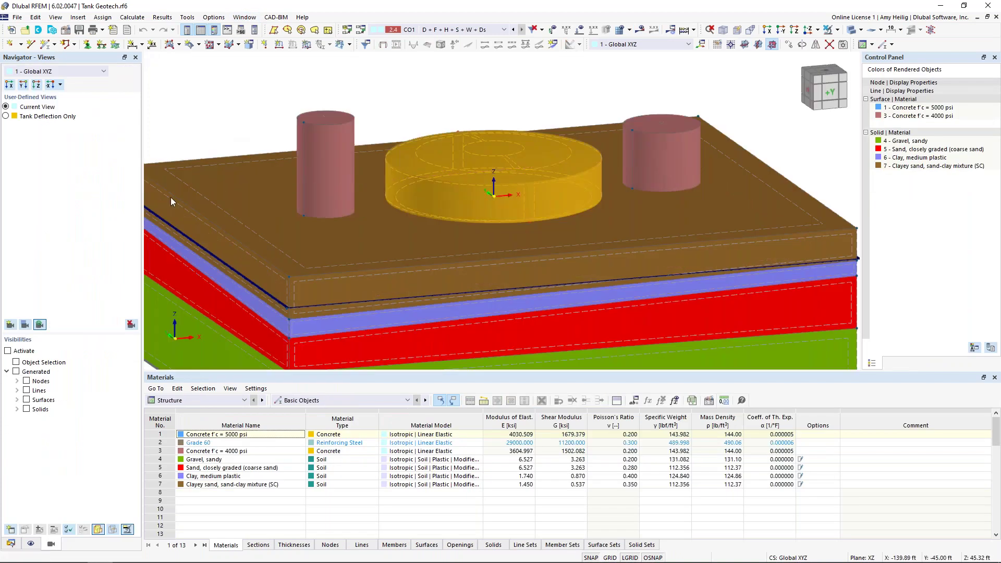
Review the activated add-ons in the Tank Geotech model's base data and close it without changes.
click(10, 544)
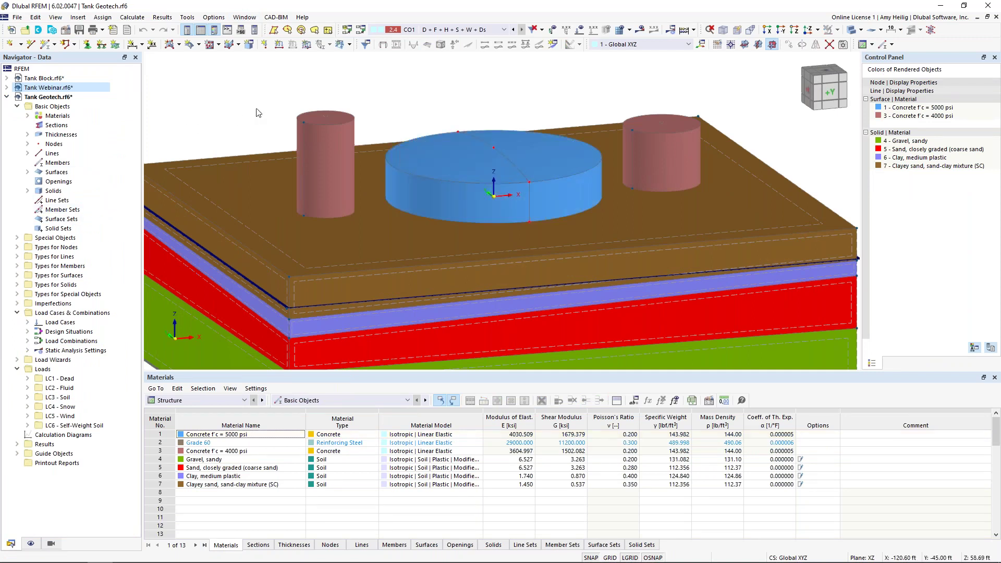
click(66, 98)
right_click(66, 98)
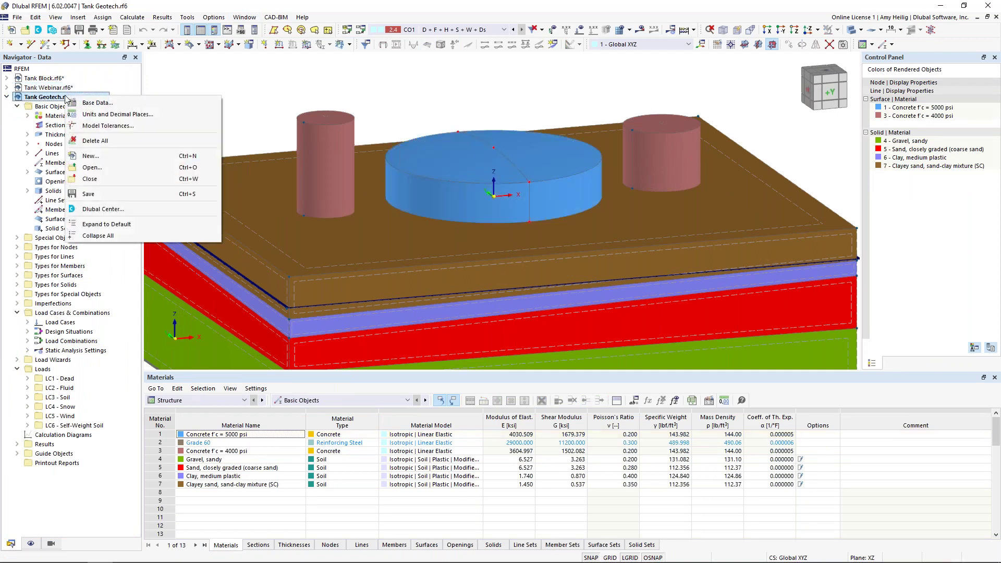
click(88, 104)
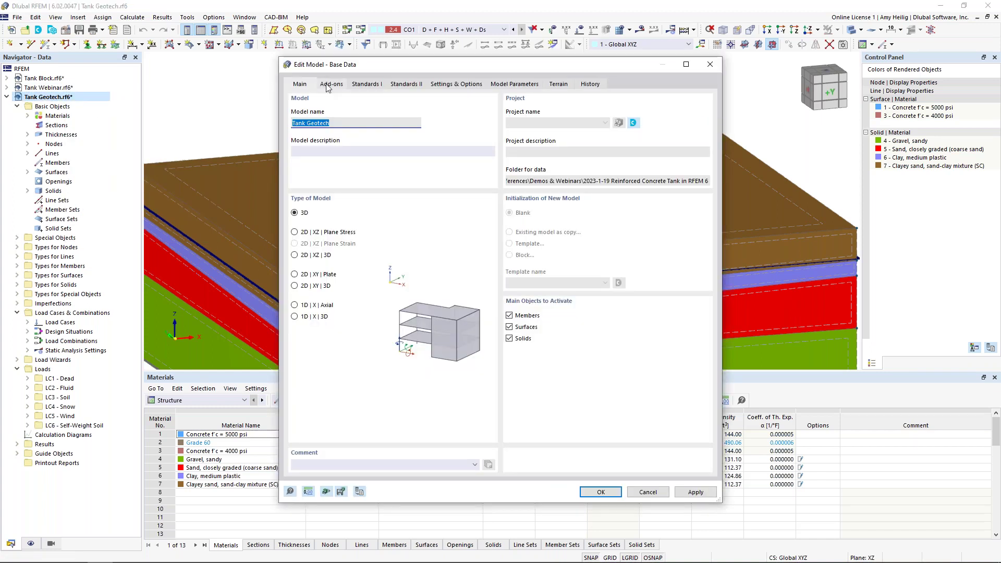
click(328, 87)
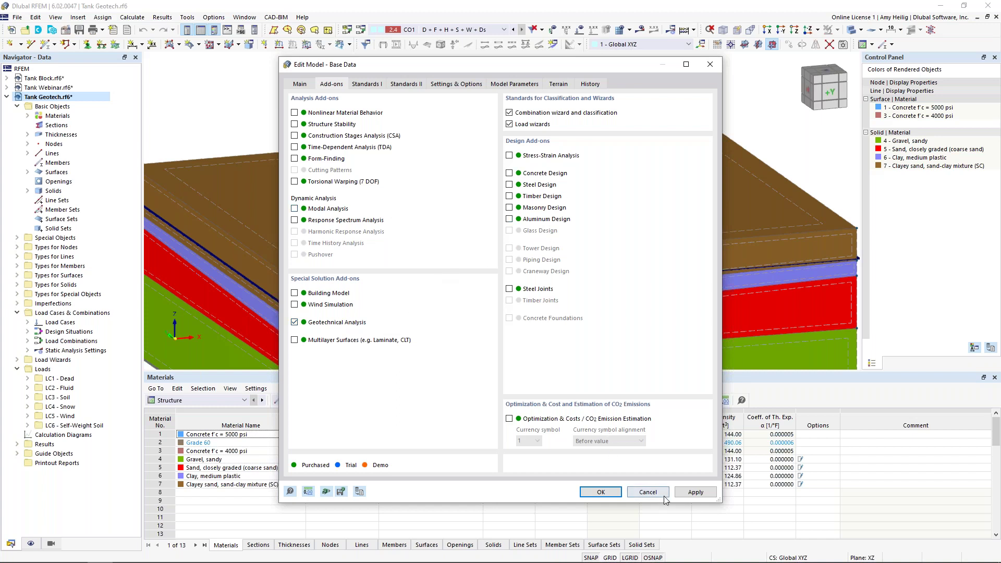
click(648, 493)
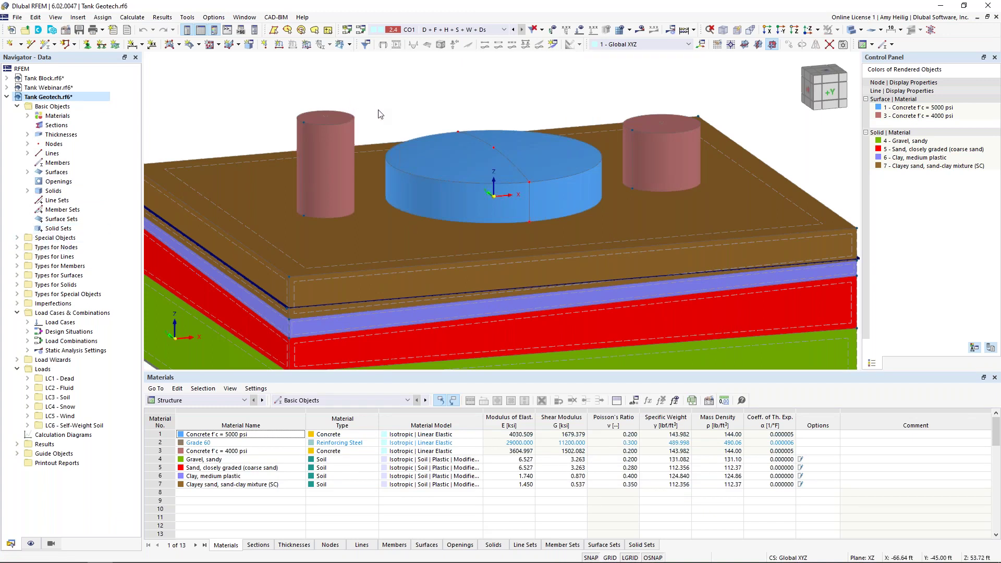
scroll(380, 113, up, 5)
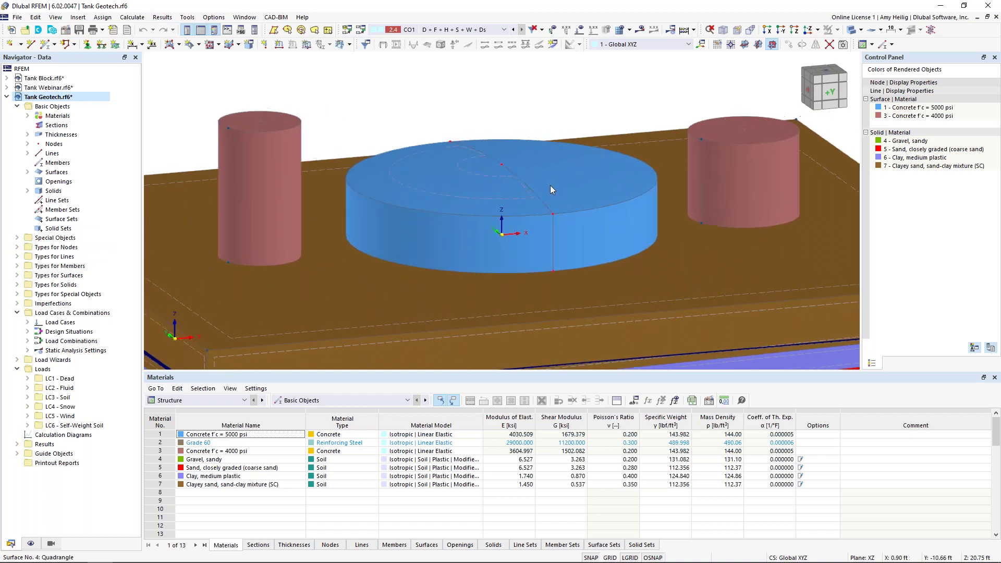
click(542, 200)
click(507, 181)
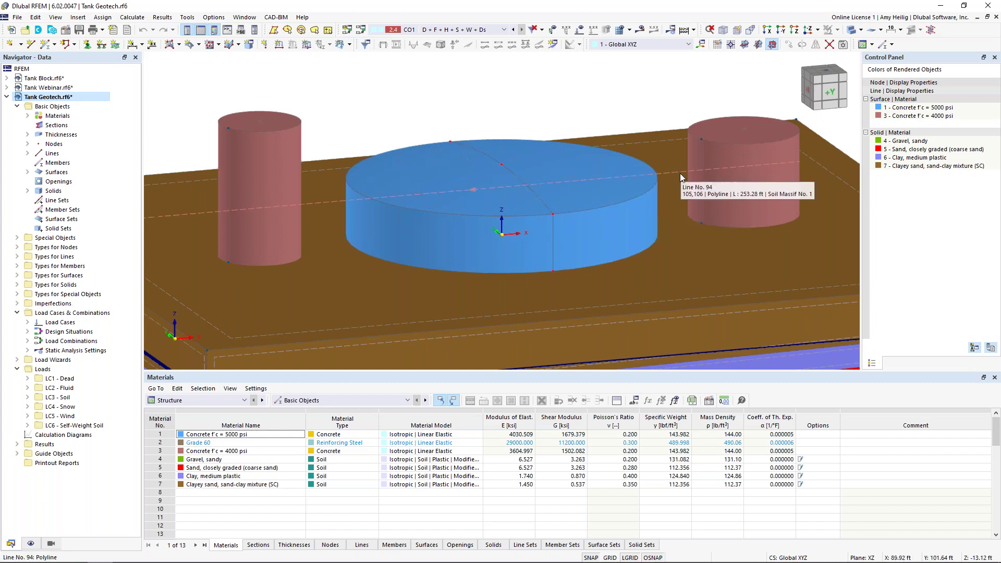
ctrl+middle_drag(651, 130, 731, 158)
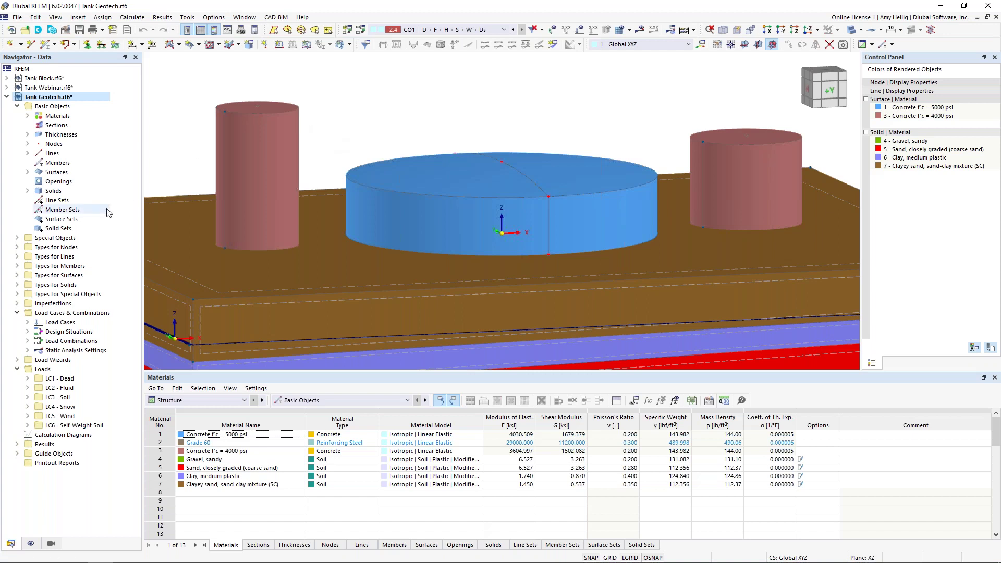
Open the existing boreholes among the special objects and review borehole 1's coordinates, groundwater and soil layers.
click(18, 239)
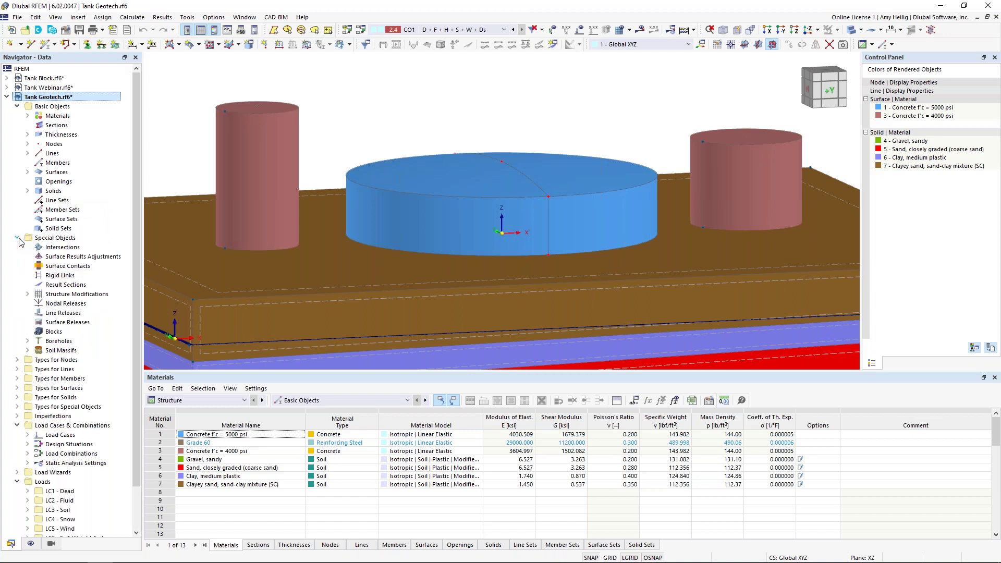
click(28, 341)
right_click(51, 343)
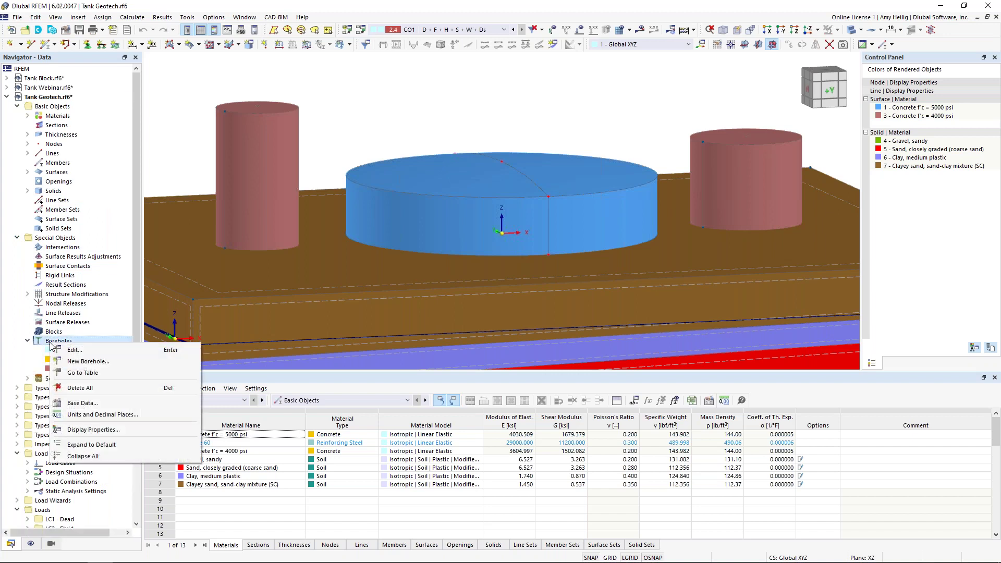
click(72, 350)
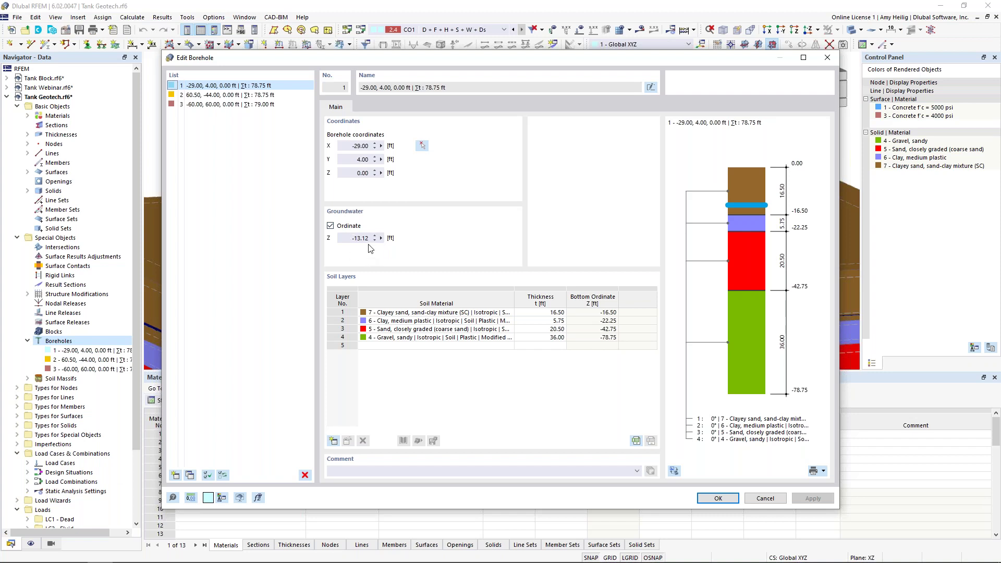
Start a new material from soil layer 4 of borehole 1, and delete the empty material entry.
click(488, 338)
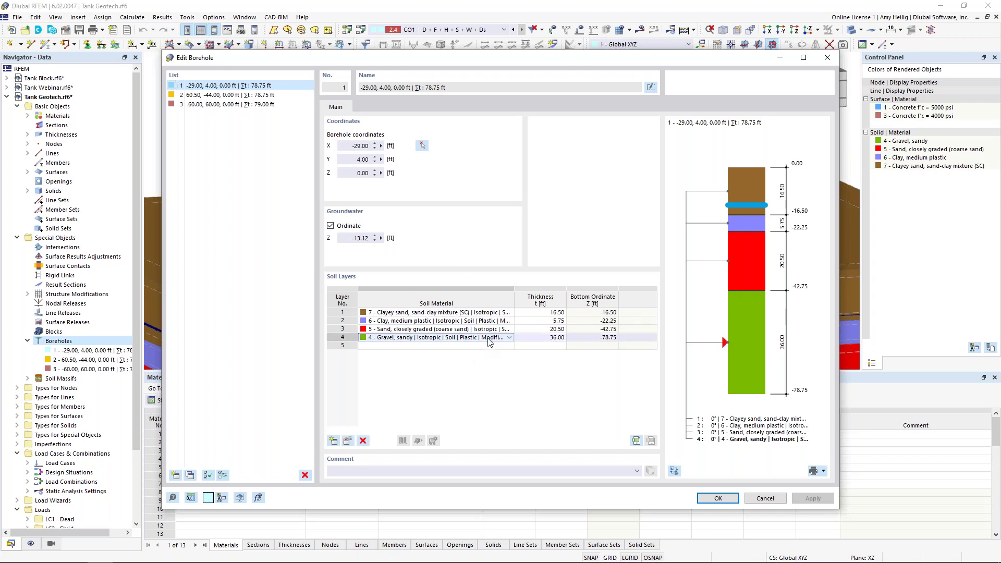
click(510, 339)
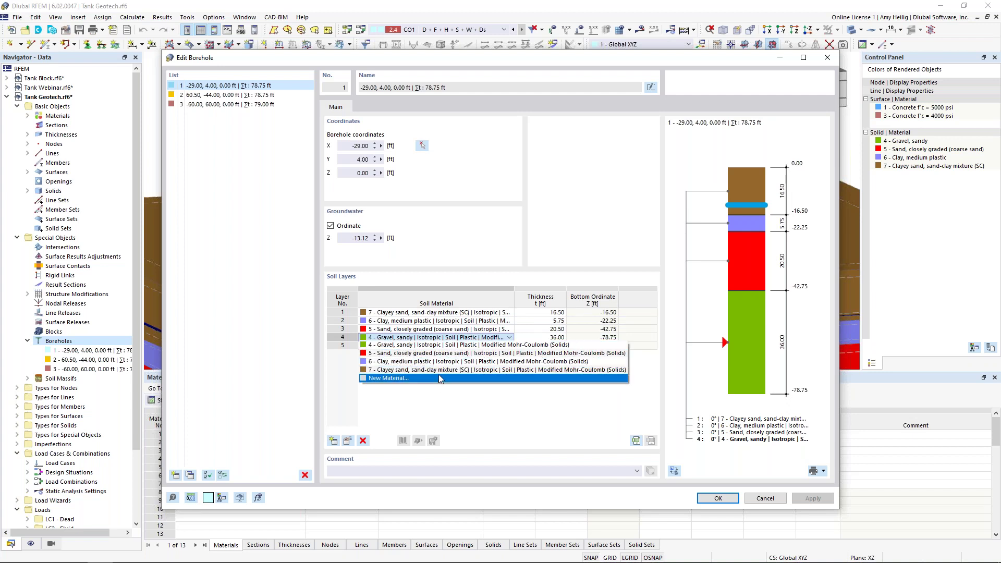
click(463, 284)
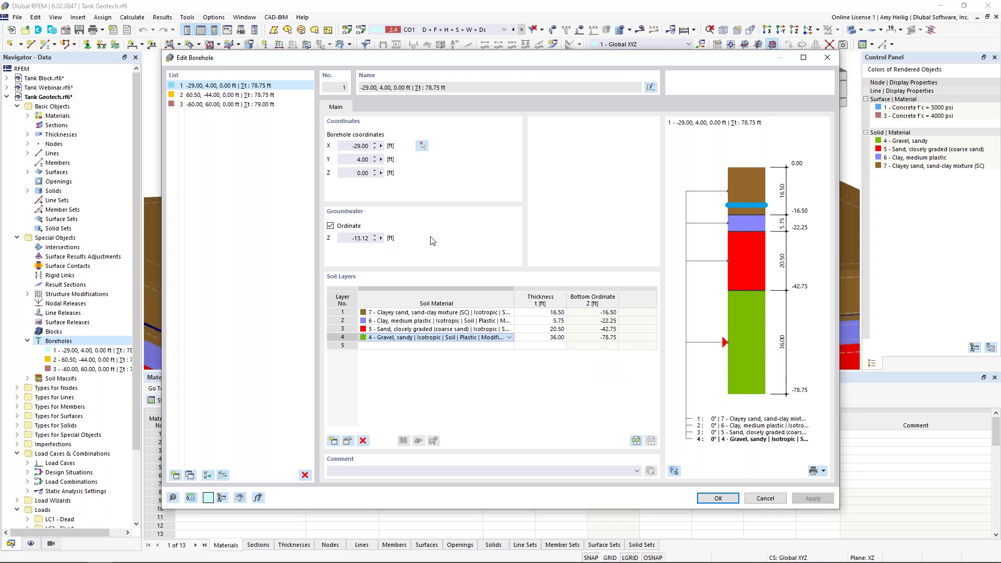
click(282, 462)
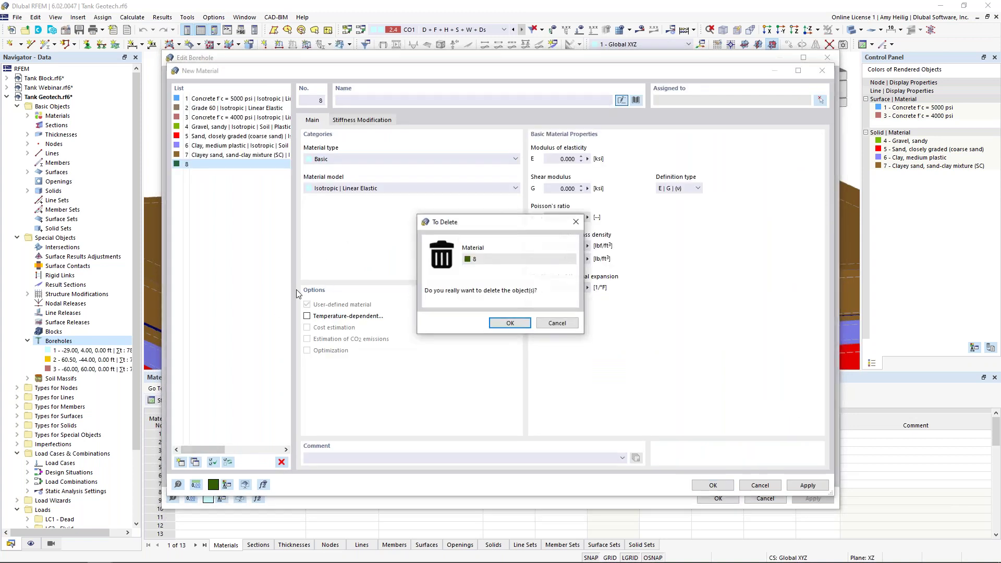
click(510, 323)
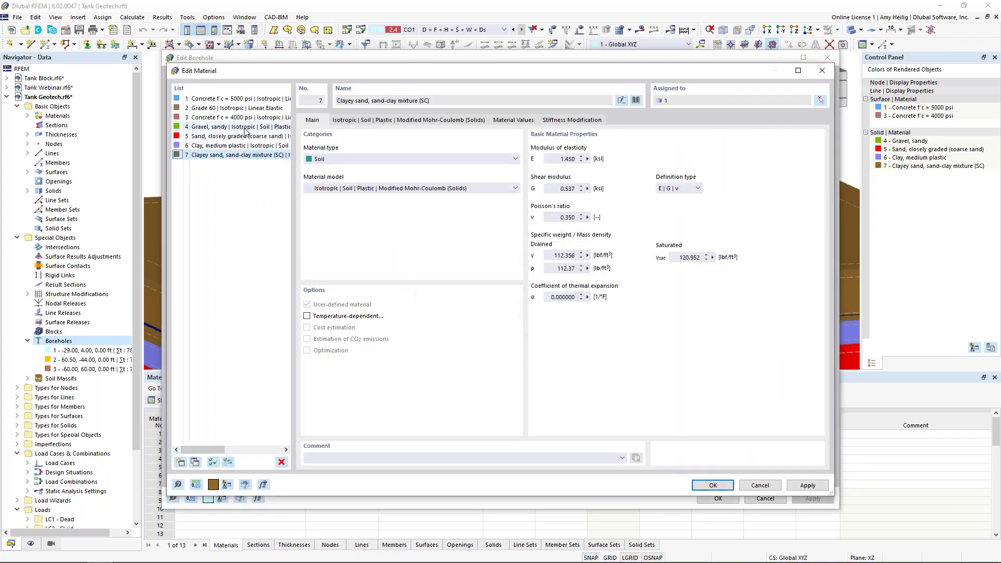
Select the Gravel, sandy material, browse the Sand and Silt series in the soil material library, and close the library without choosing.
click(245, 129)
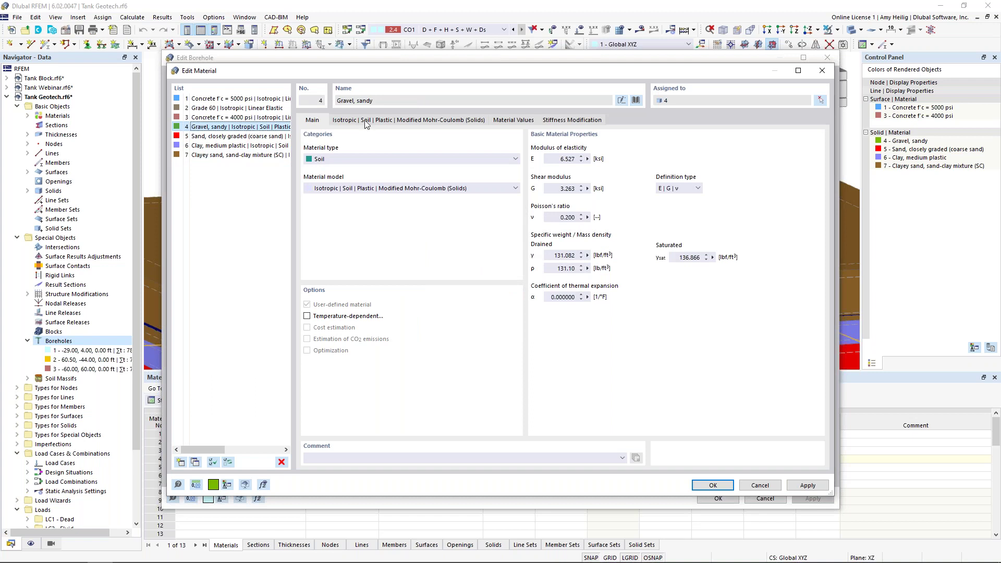
click(636, 100)
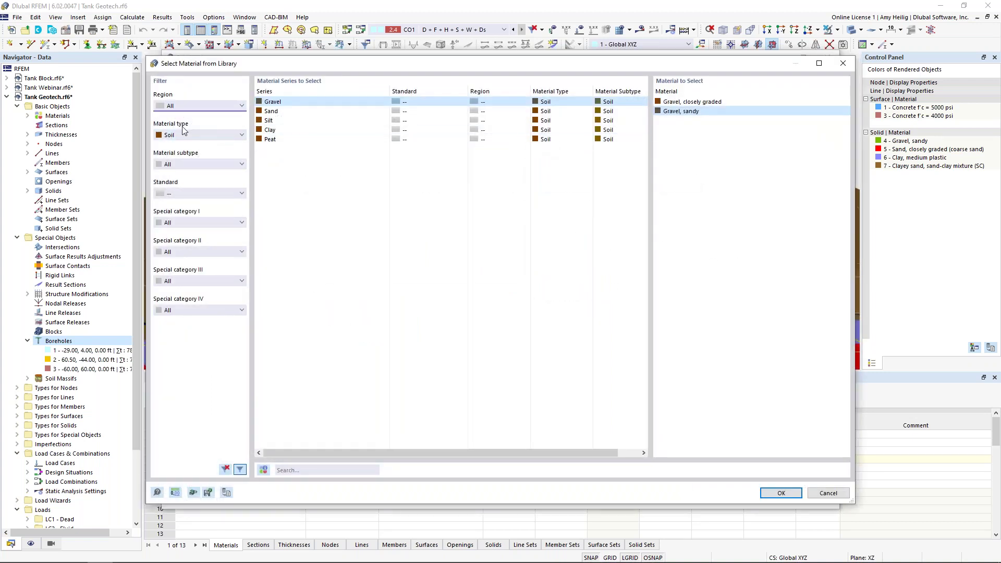
click(273, 112)
click(274, 122)
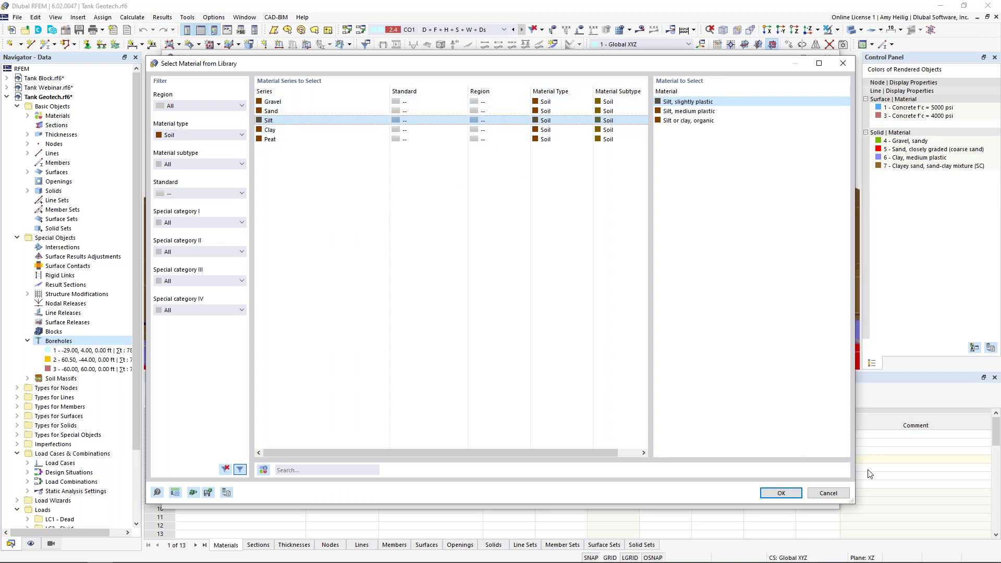
click(834, 492)
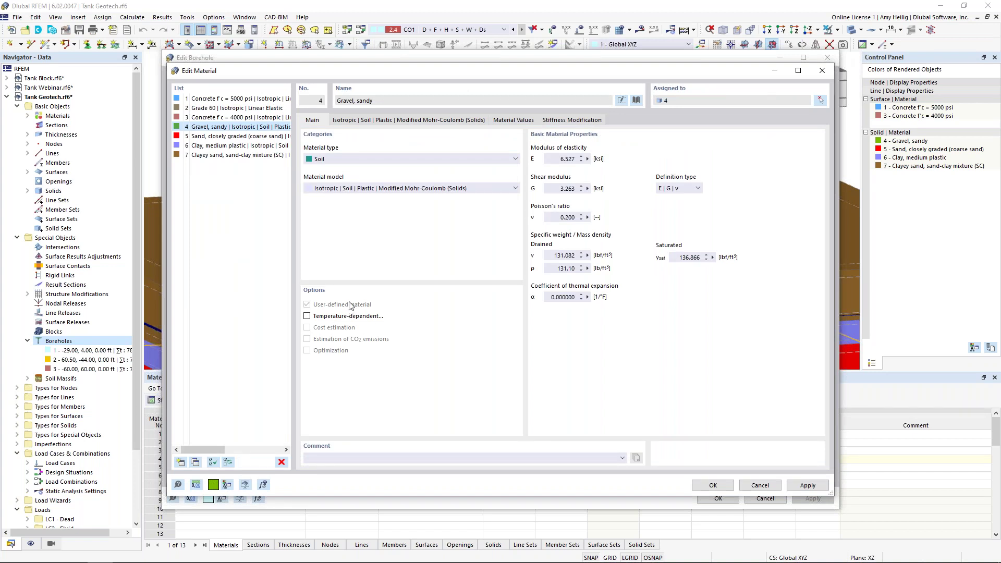
Review the Gravel, sandy material's values and its Modified Mohr-Coulomb parameters, and close the material without changes.
click(510, 122)
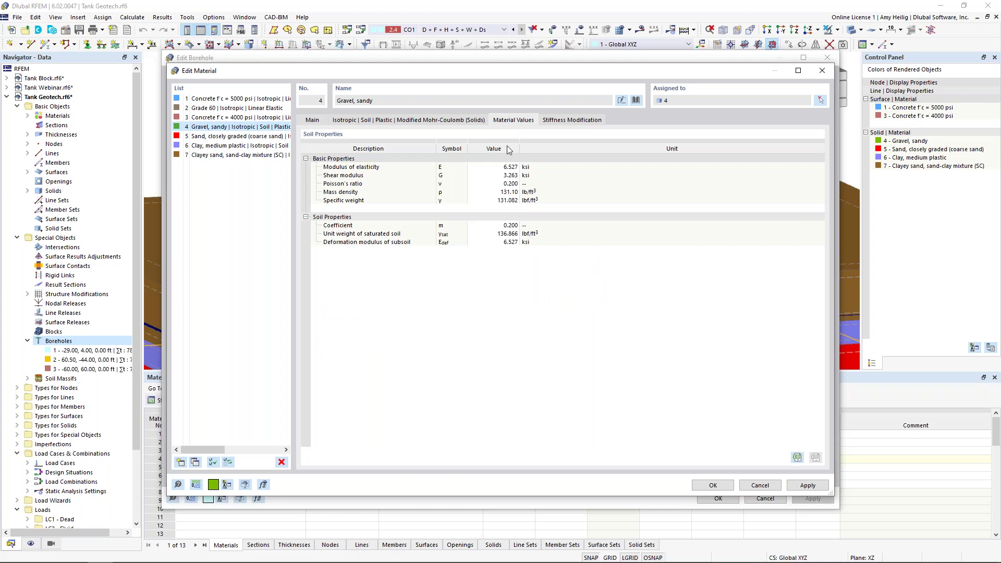
click(437, 123)
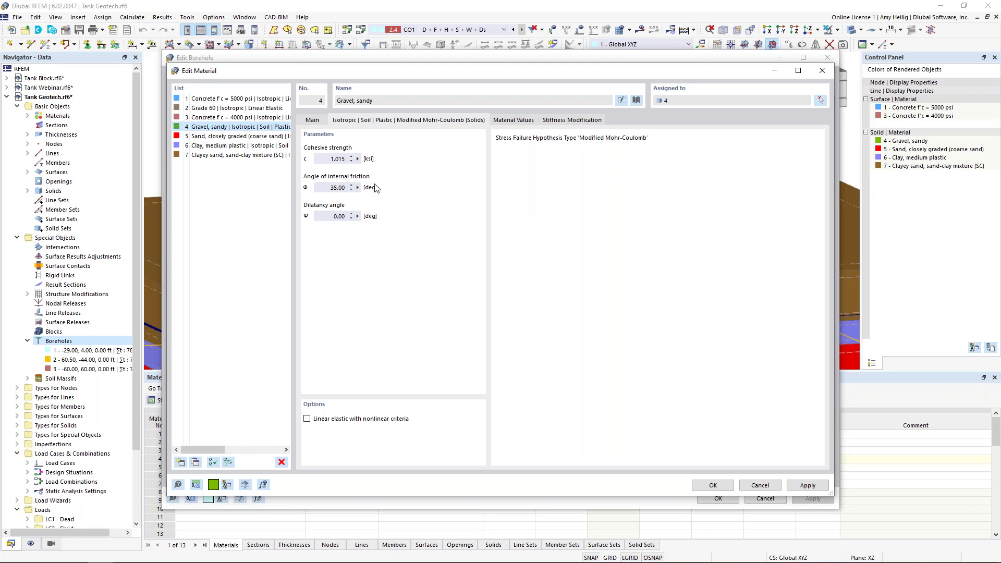
click(312, 121)
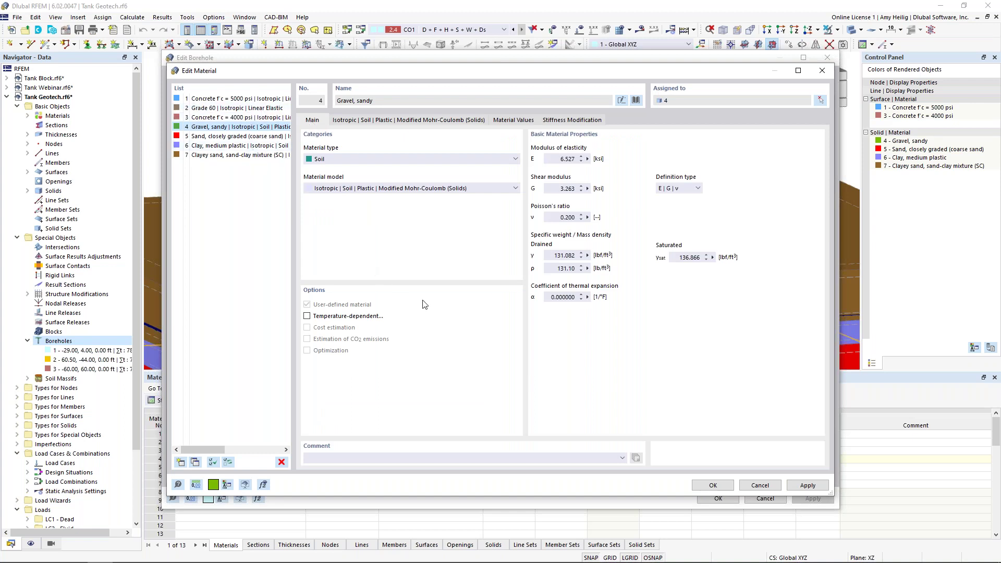
key(Escape)
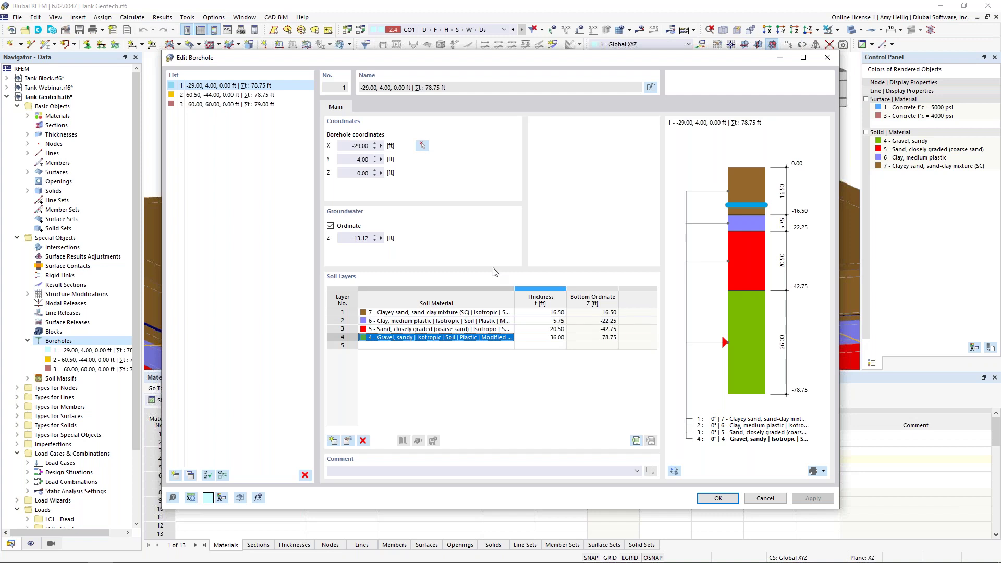
Review the coordinates, groundwater and soil layers of boreholes 2 and 3, and close the borehole data without changes.
click(221, 99)
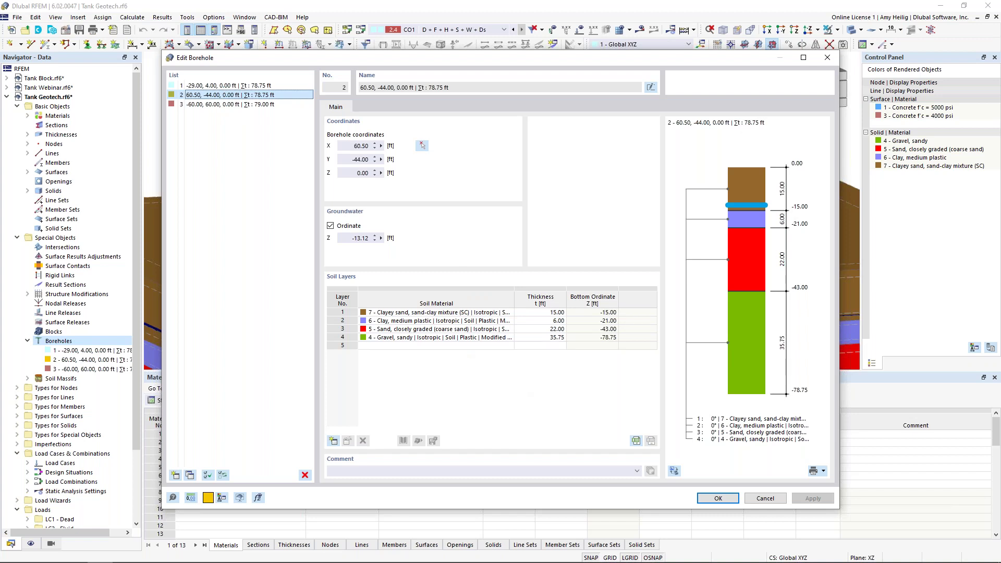
click(233, 105)
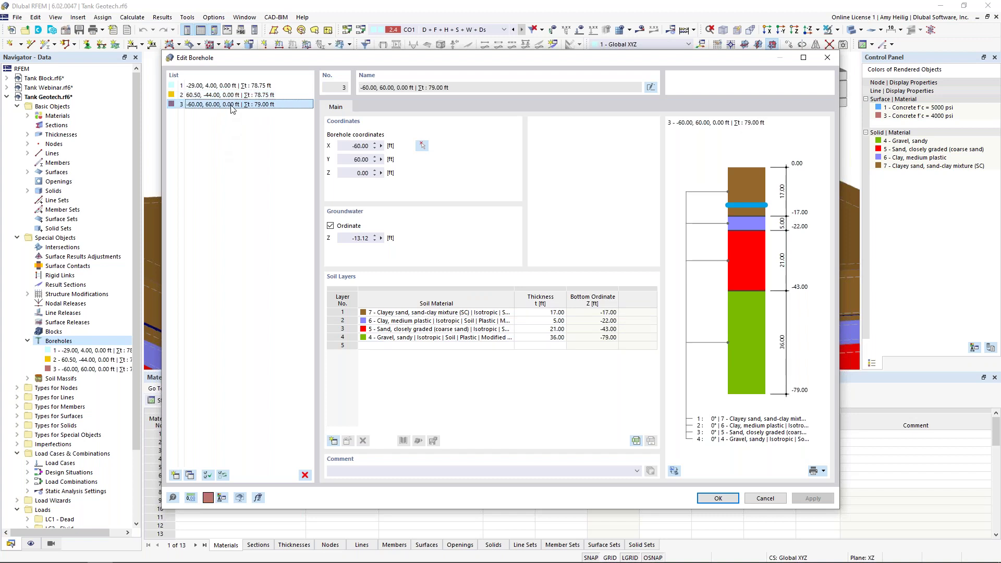
click(765, 499)
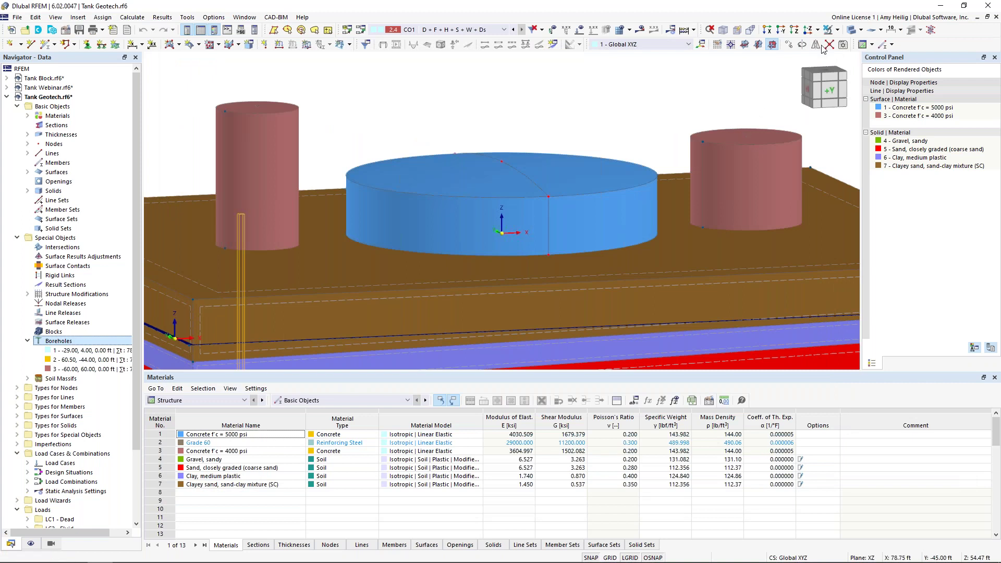
Display the model as a wireframe and examine where the three boreholes run through the soil.
click(853, 32)
click(853, 32)
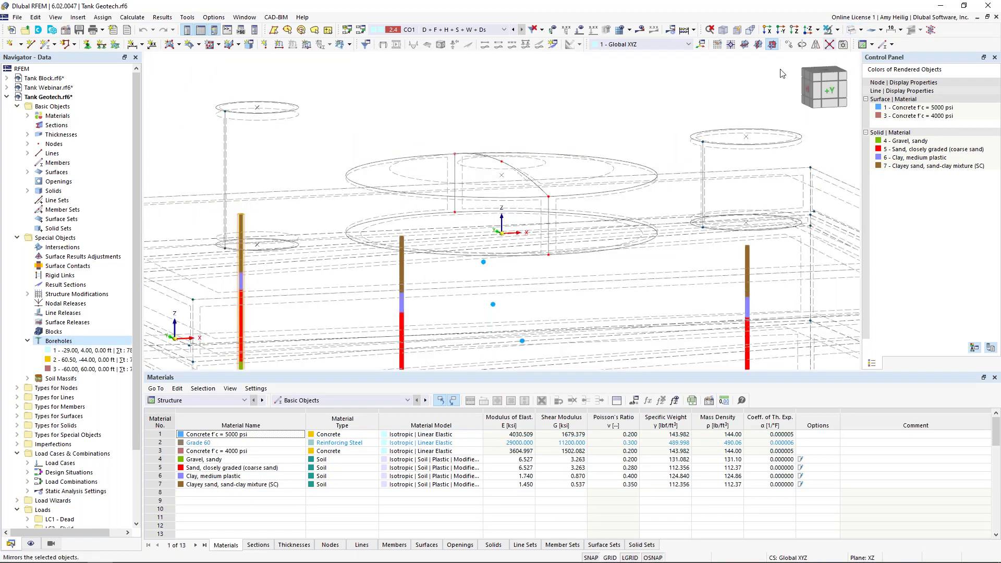
scroll(650, 271, down, 2)
scroll(649, 269, down, 4)
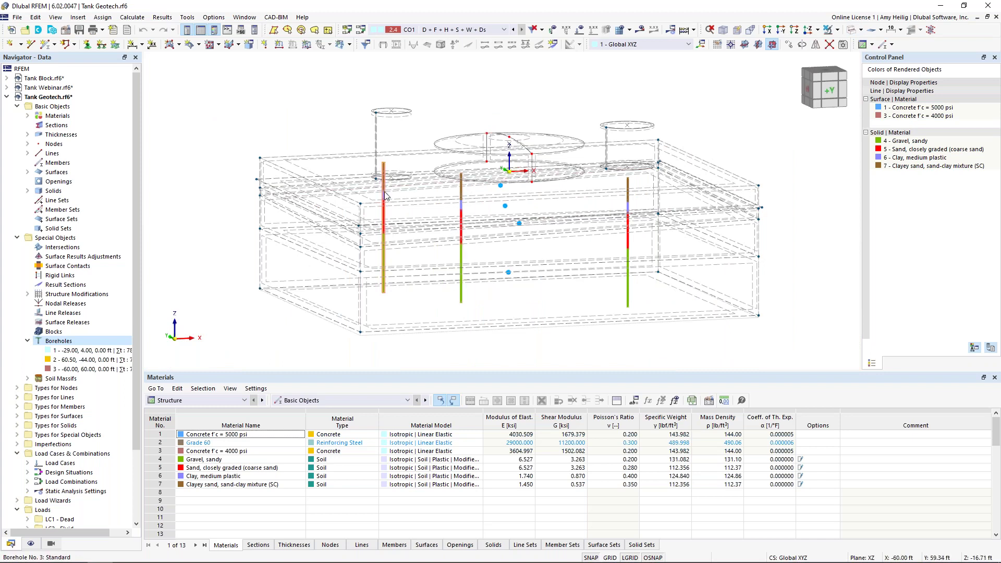
ctrl+middle_drag(431, 199, 499, 195)
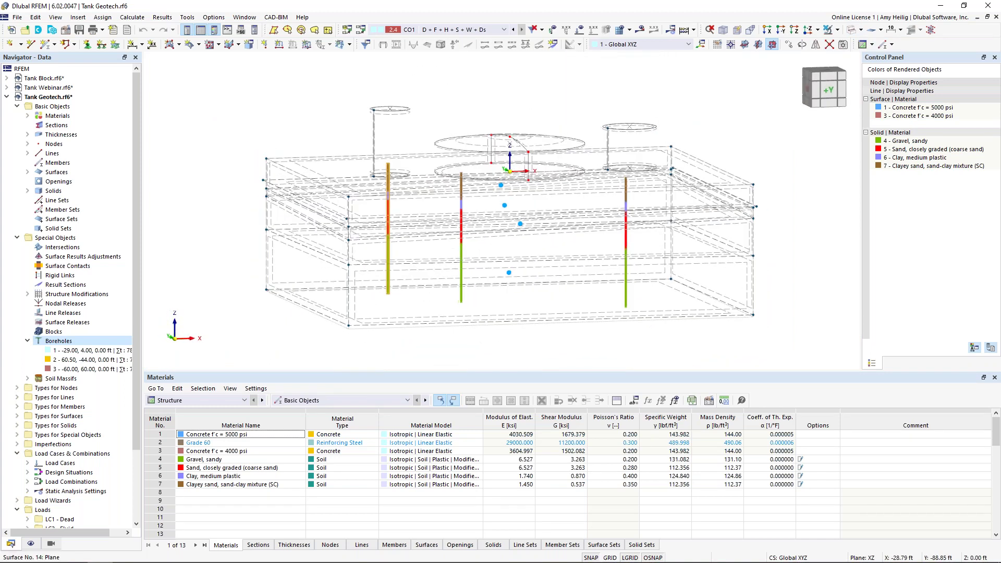
Open soil massif 1 among the special objects, review its type, size and groundwater options, and close it without changes.
click(28, 341)
click(28, 350)
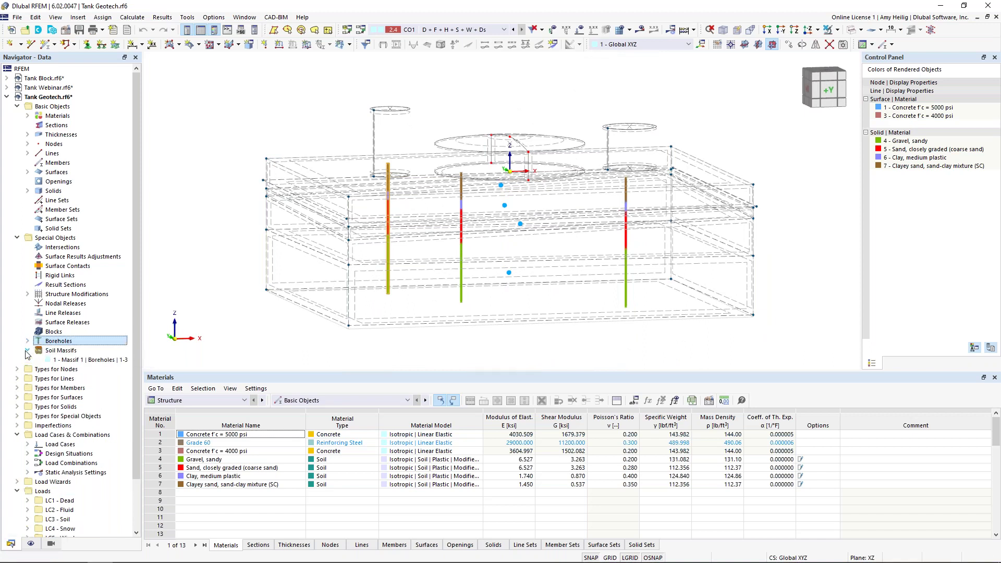
click(80, 360)
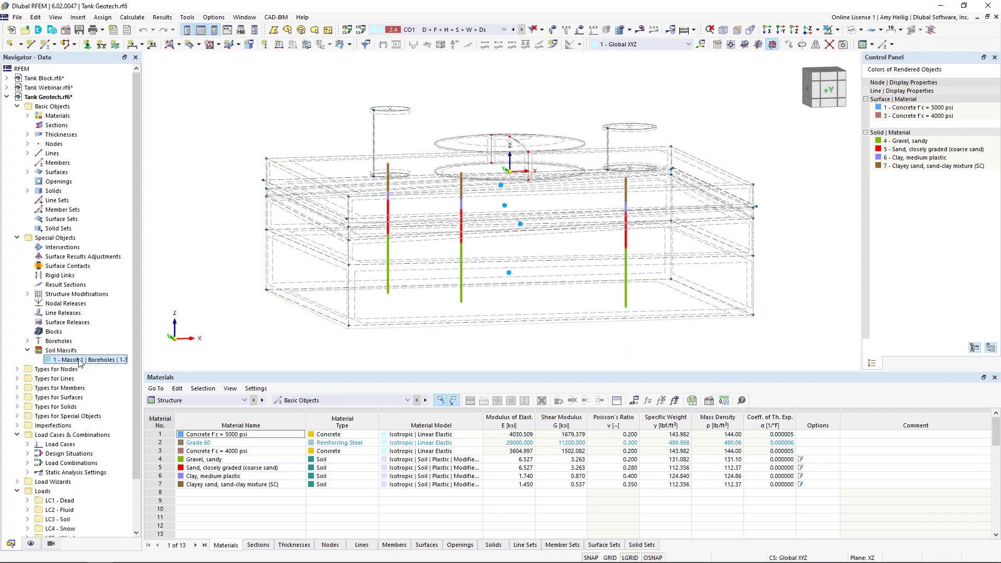
double_click(80, 360)
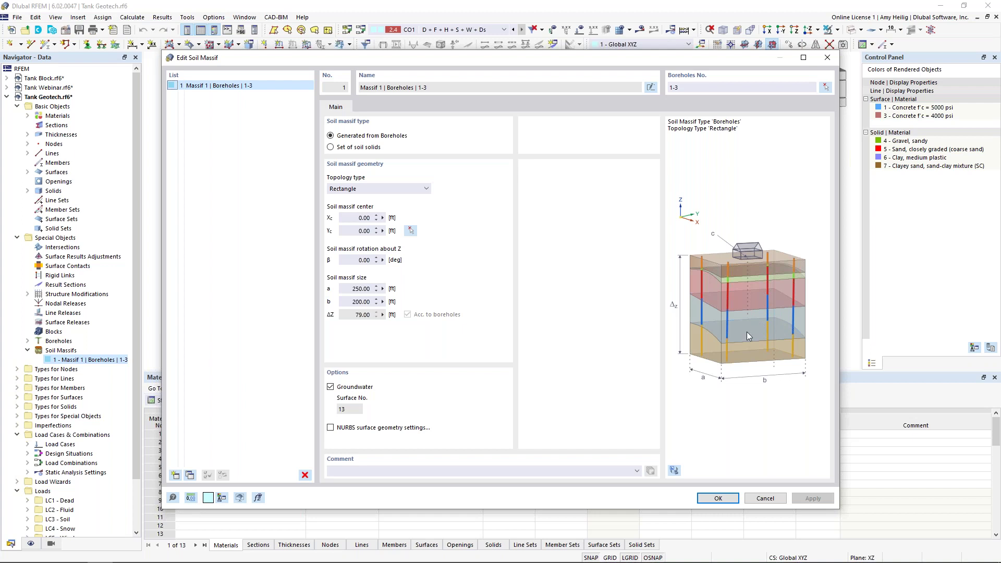
click(764, 499)
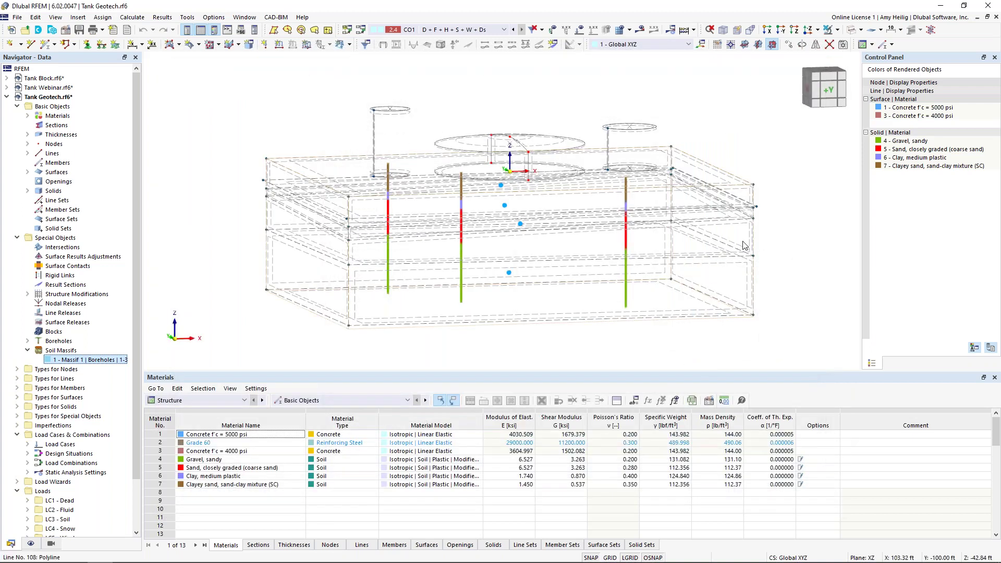
Return the model to solid display and examine the tanks standing on the layered soil.
click(845, 44)
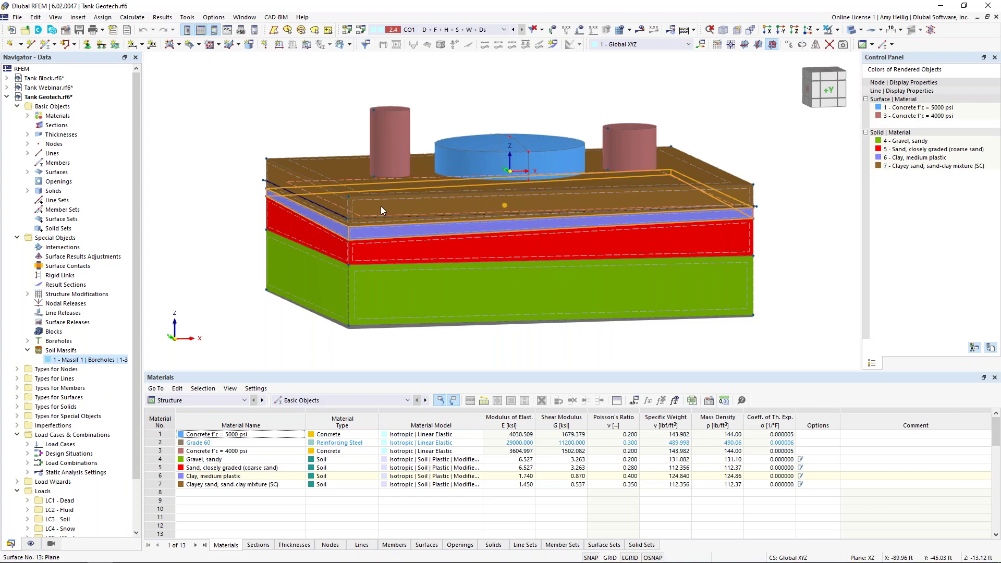
middle_drag(286, 111, 250, 125)
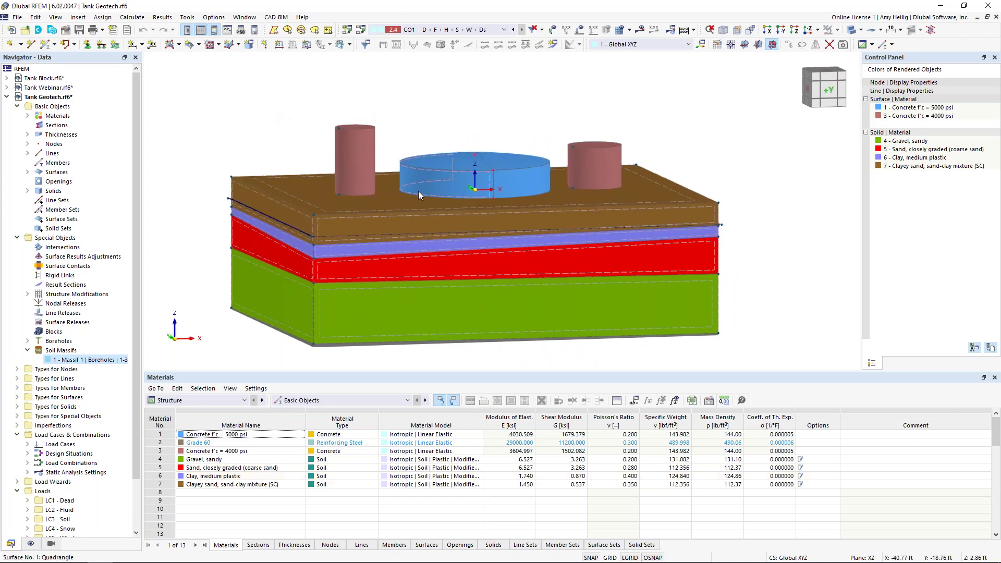
scroll(418, 191, up, 4)
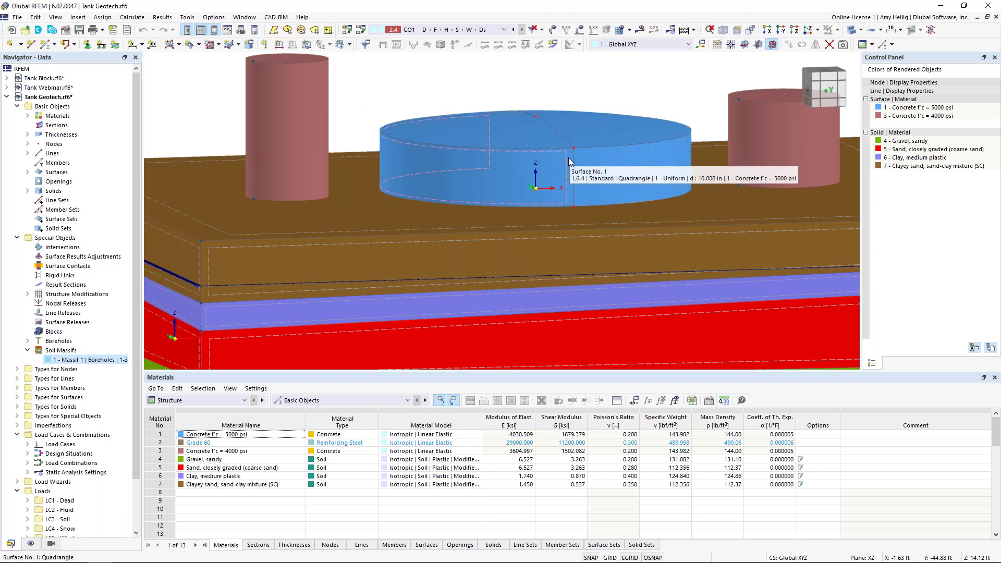
scroll(605, 180, down, 3)
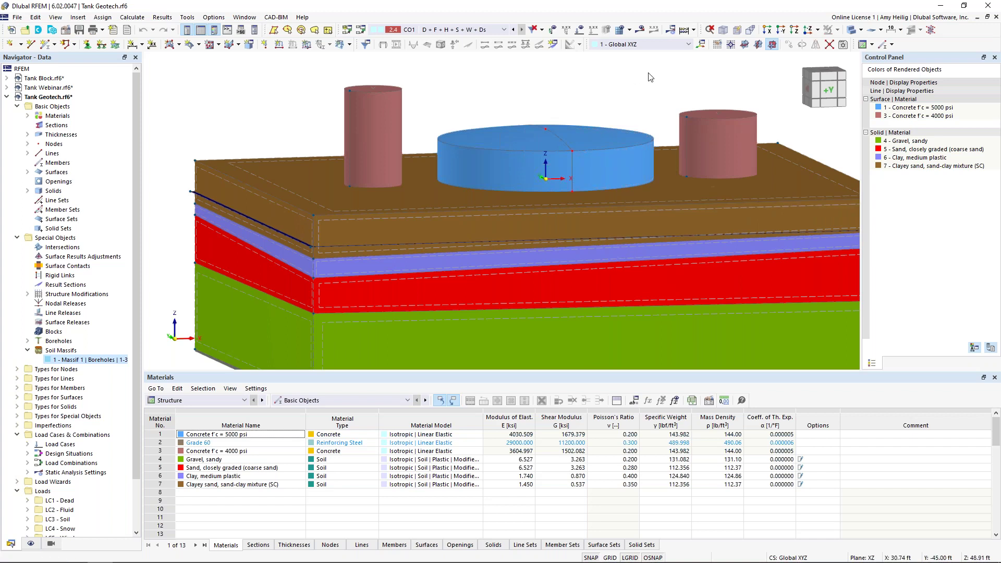
scroll(542, 106, down, 4)
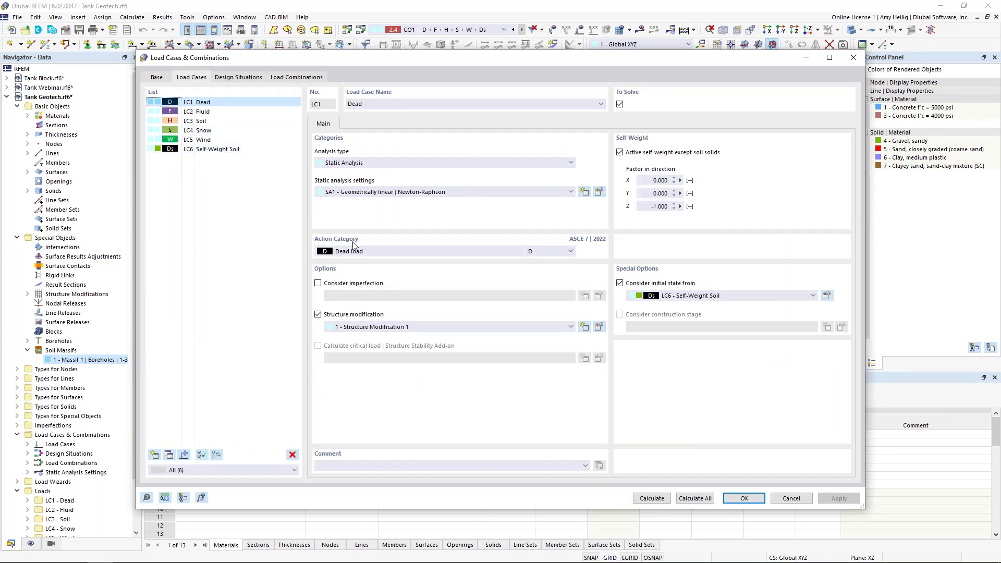
Review load case LC6 Self-Weight Soil and the settings and assignment of load combination CO1, and close without changes.
click(214, 149)
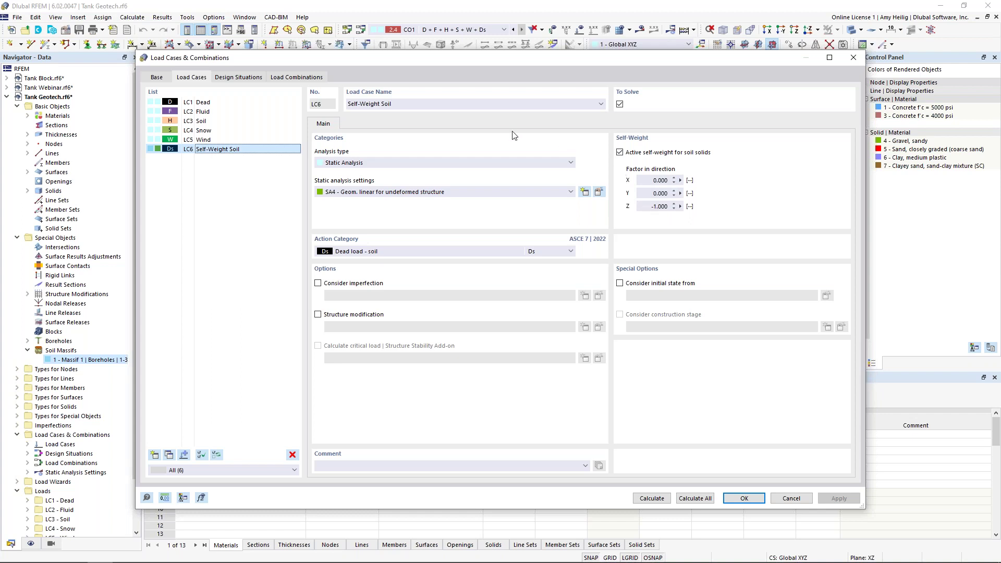
click(306, 79)
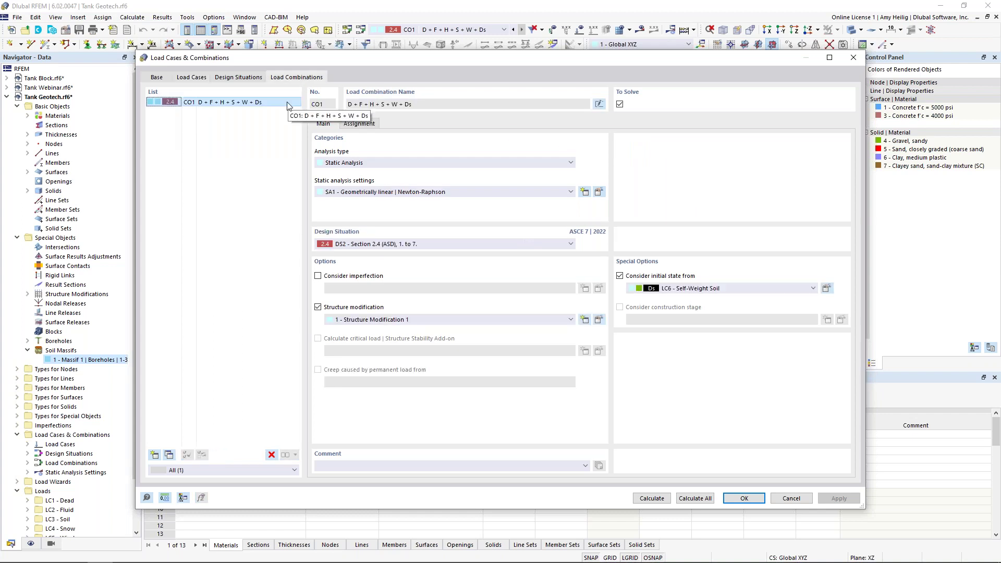
click(360, 124)
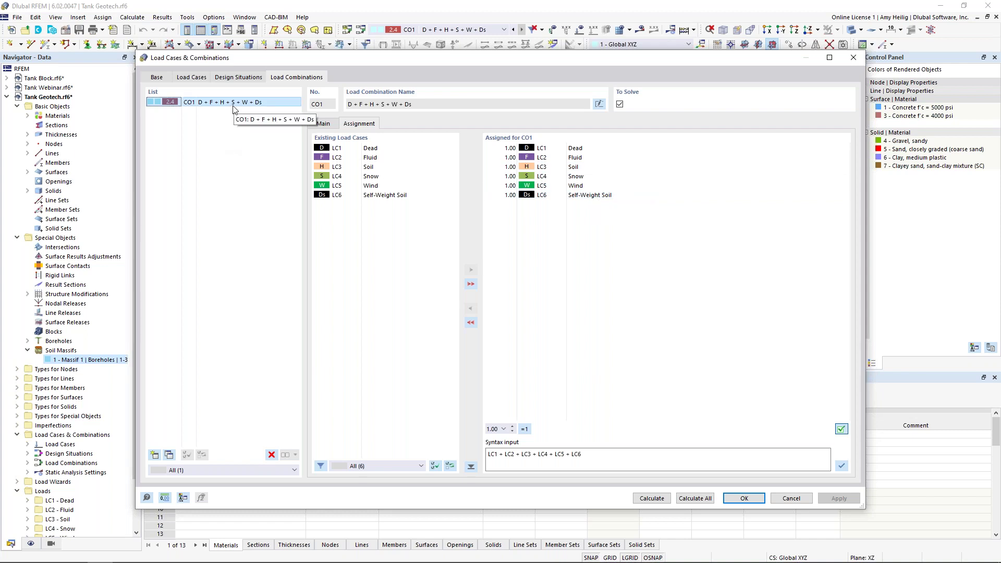
click(330, 126)
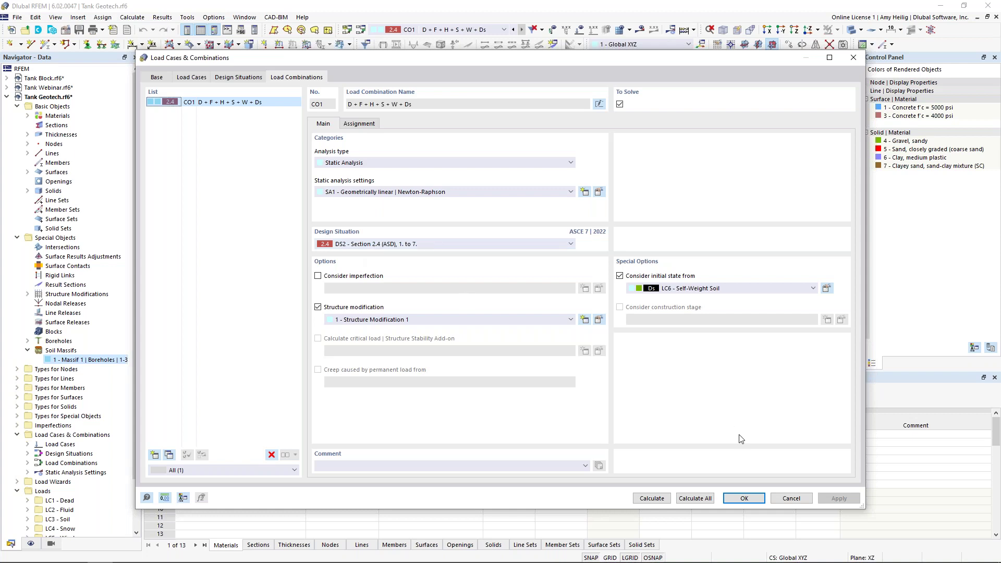
click(791, 499)
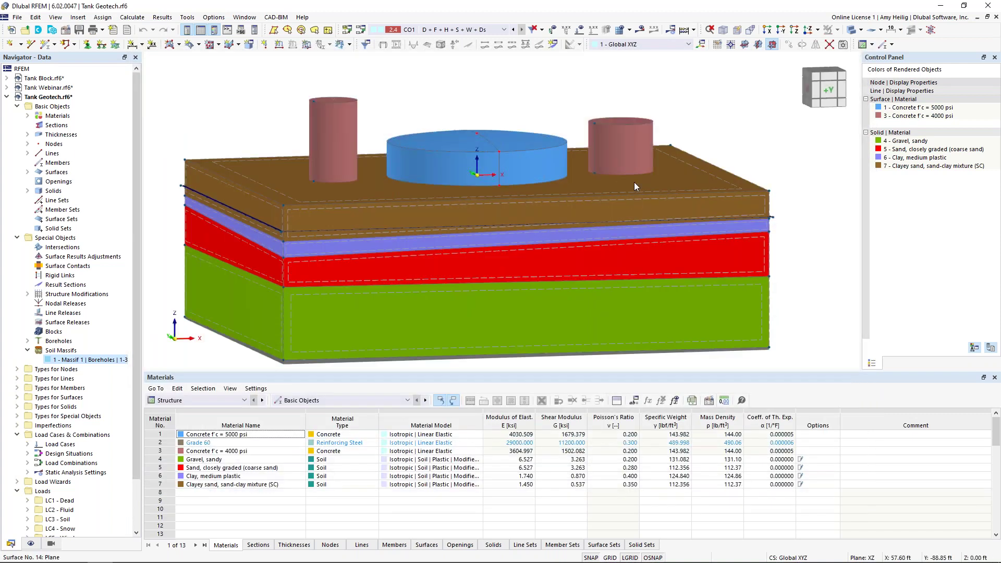
Show the CO1 global deformation results with the model in wireframe display, viewed obliquely from above.
click(639, 31)
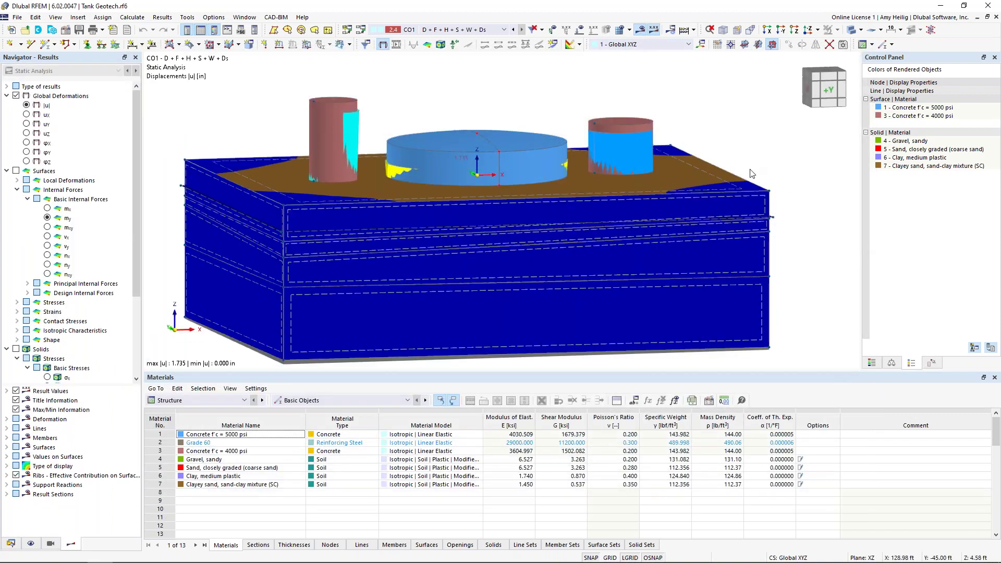
click(852, 32)
click(853, 33)
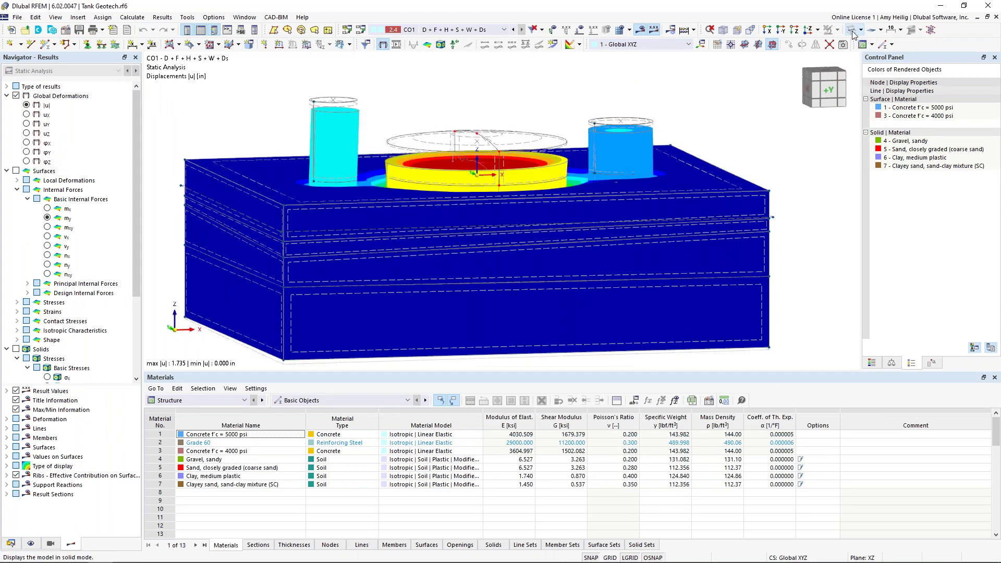
ctrl+middle_drag(616, 137, 393, 94)
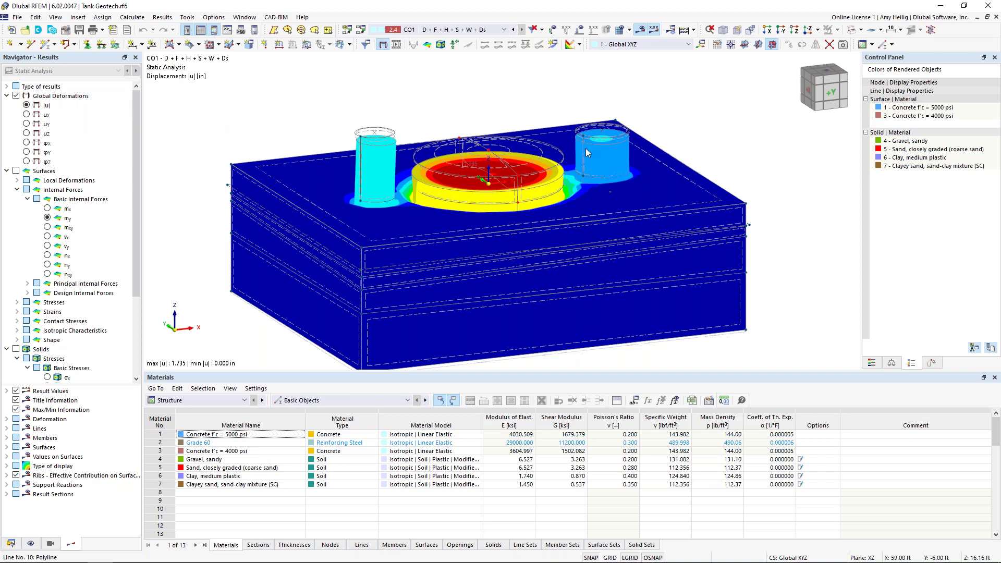
Set the general deformation display factor to 32 and show the color scale of the global deformations.
click(891, 363)
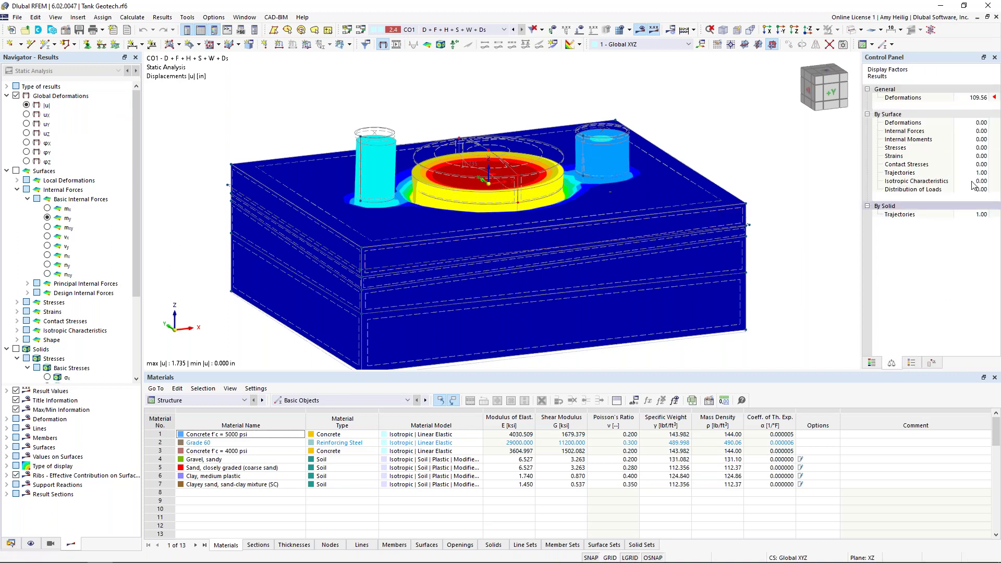
click(983, 99)
click(985, 100)
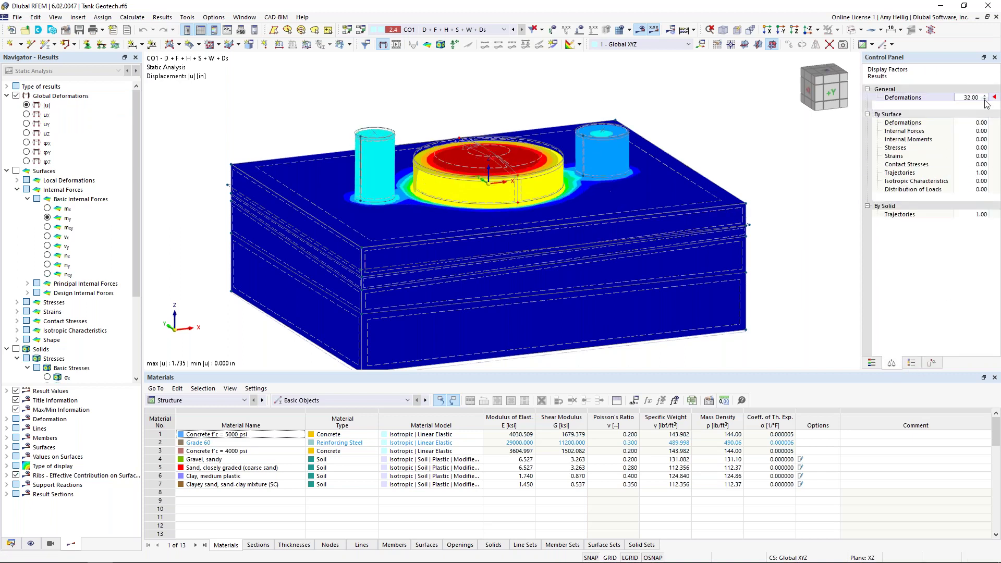
click(872, 362)
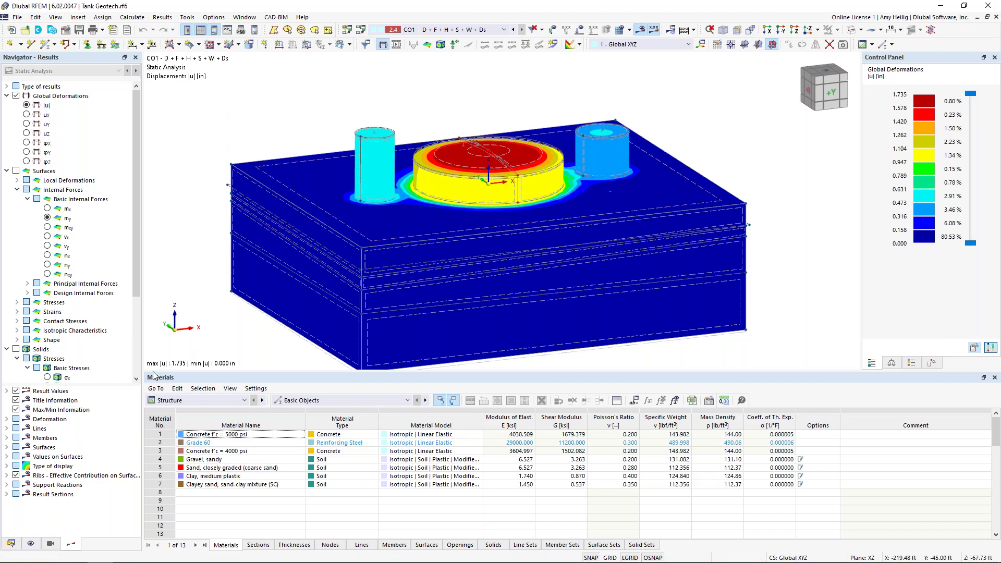
Apply the user-defined view Tank Deflection Only and examine the soil deformations beneath the tanks.
click(51, 544)
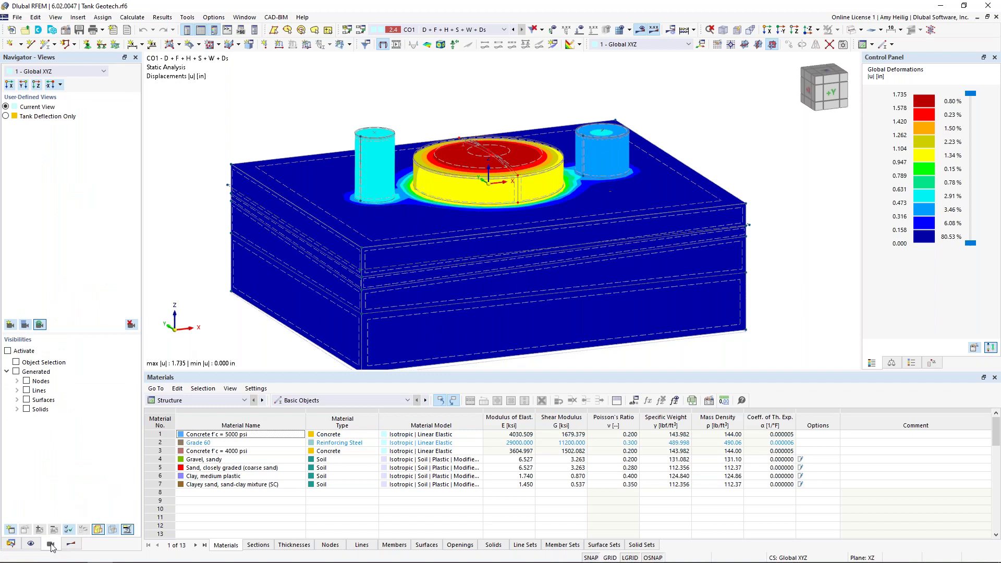
click(6, 117)
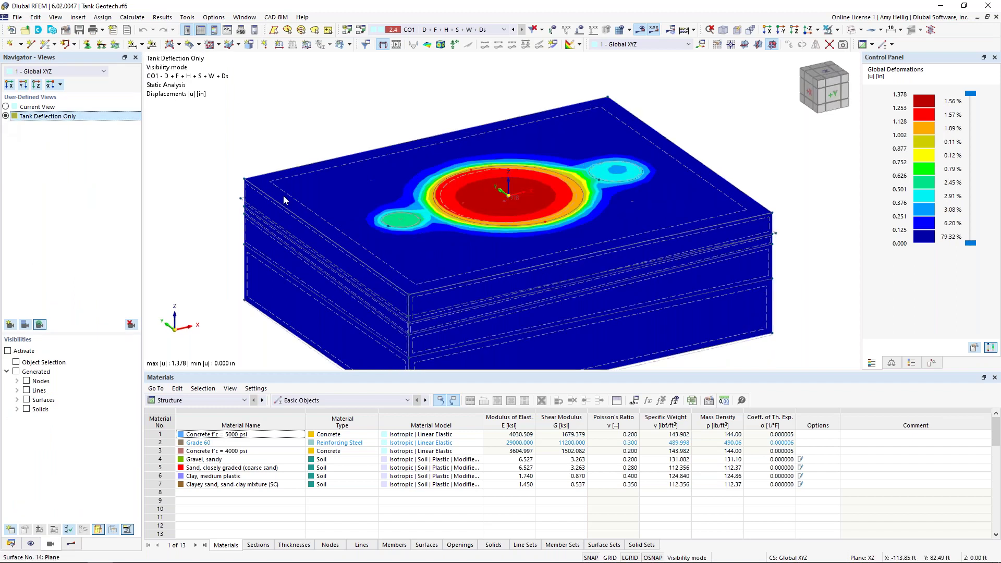
middle_drag(743, 324, 713, 280)
scroll(713, 280, down, 1)
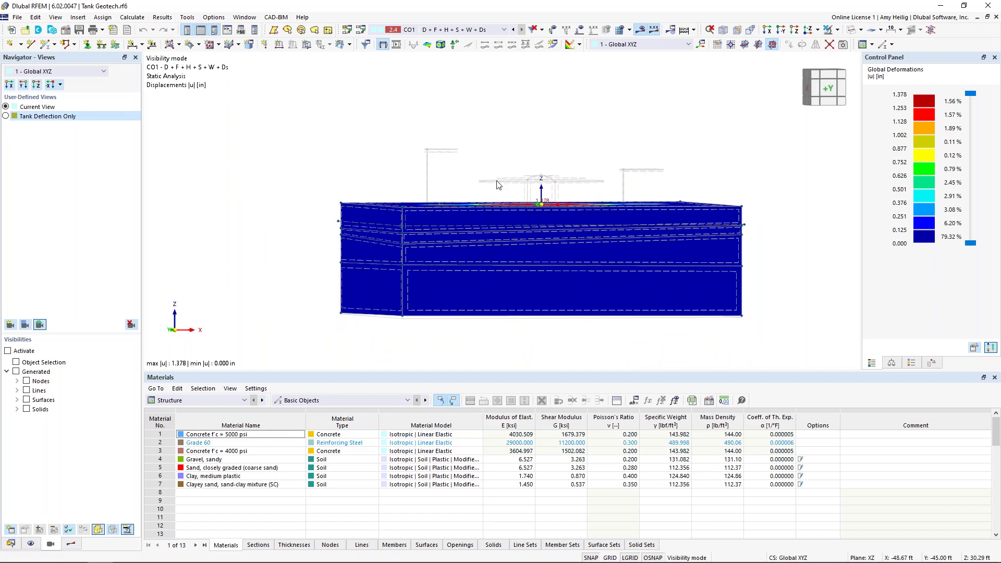
ctrl+middle_drag(537, 189, 543, 253)
scroll(534, 223, up, 1)
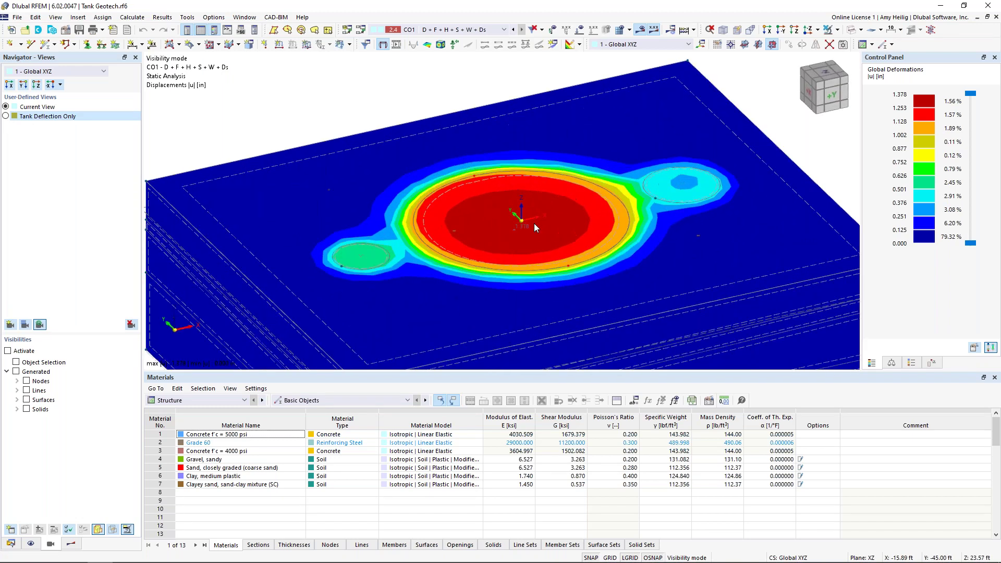
scroll(534, 224, up, 2)
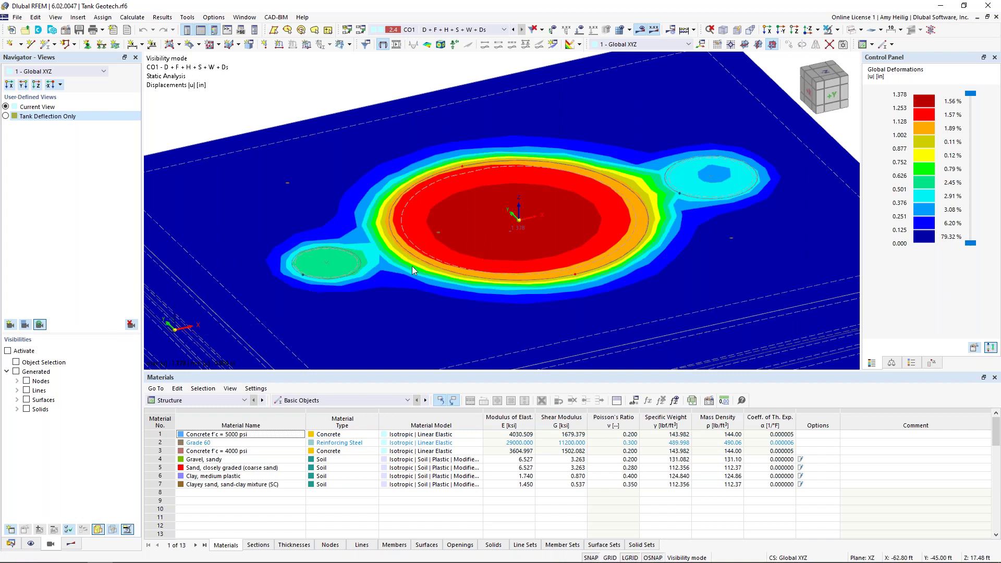
Create a clipping plane of type Offset XYZ parallel to XZ through the global origin, cutting the soil massif.
scroll(412, 266, down, 1)
ctrl+middle_drag(493, 327, 511, 274)
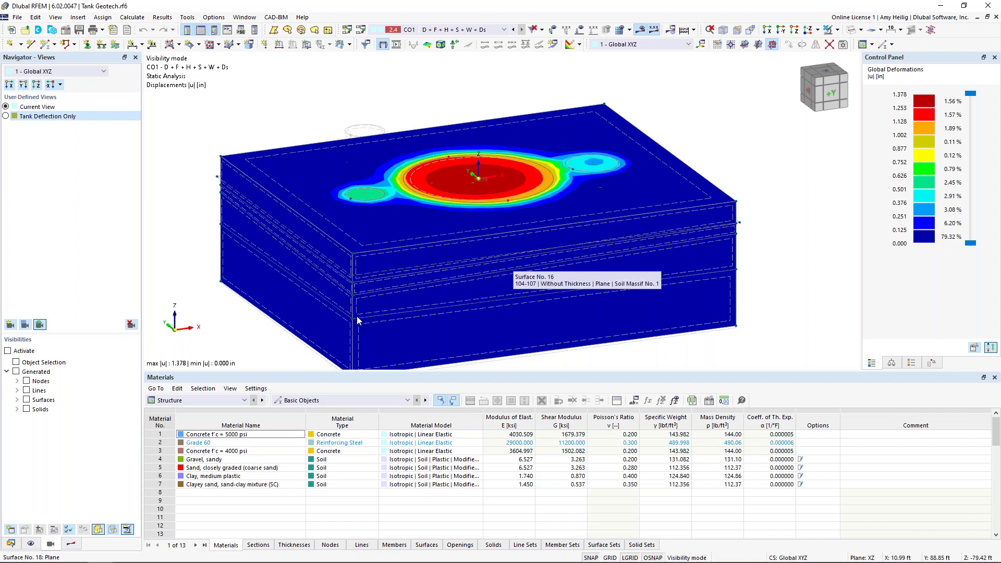
click(11, 544)
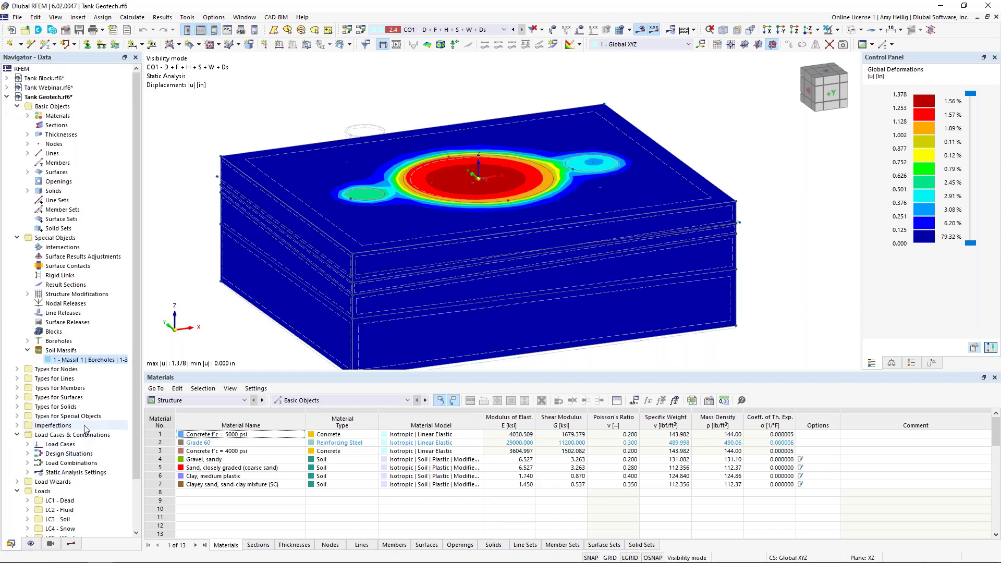
scroll(86, 429, down, 2)
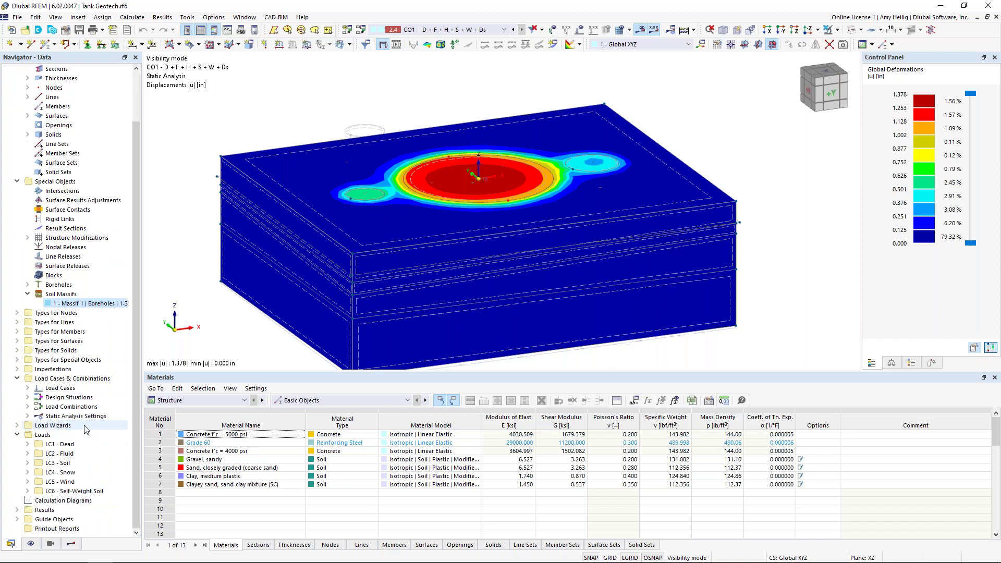
click(17, 520)
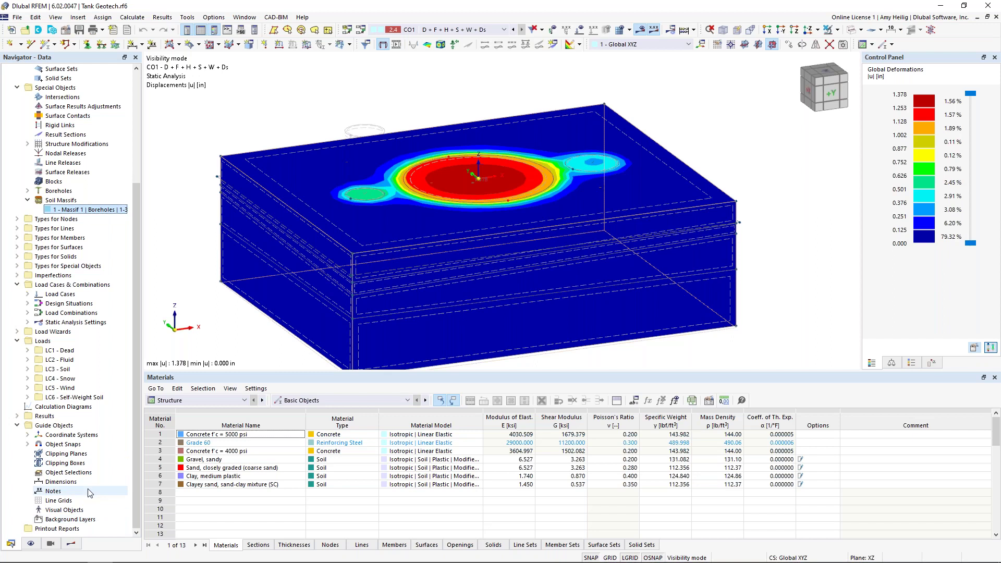
right_click(71, 459)
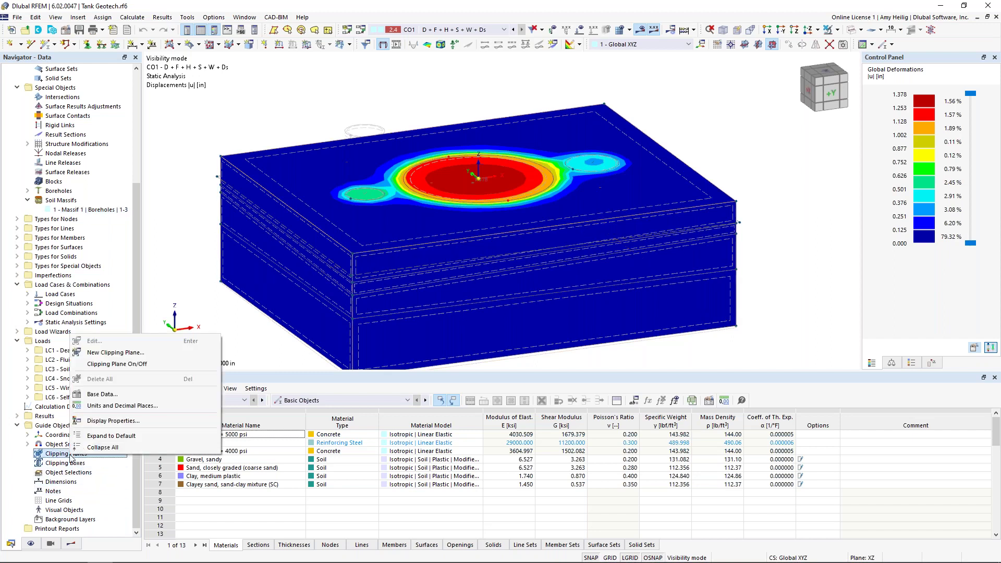
click(124, 354)
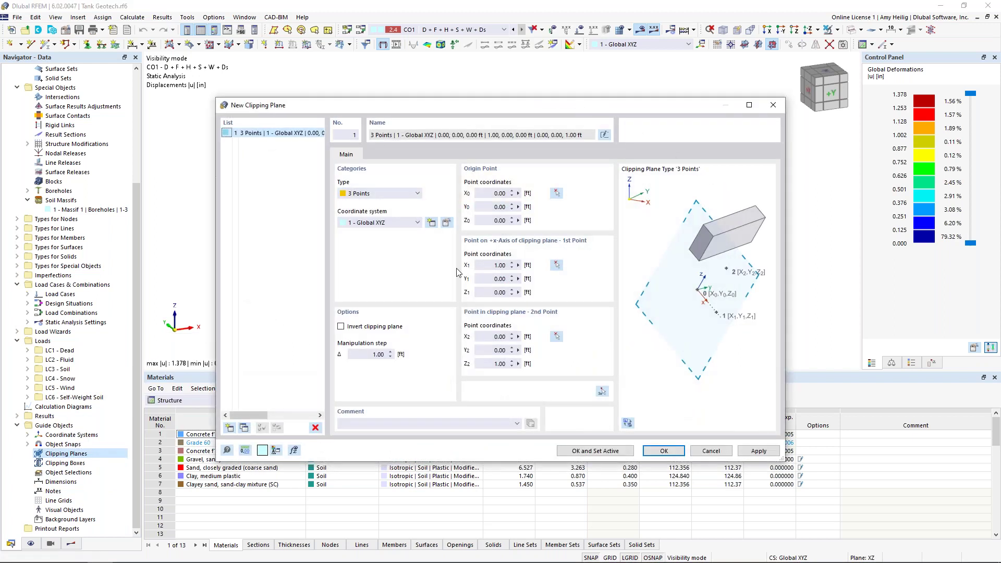
click(384, 194)
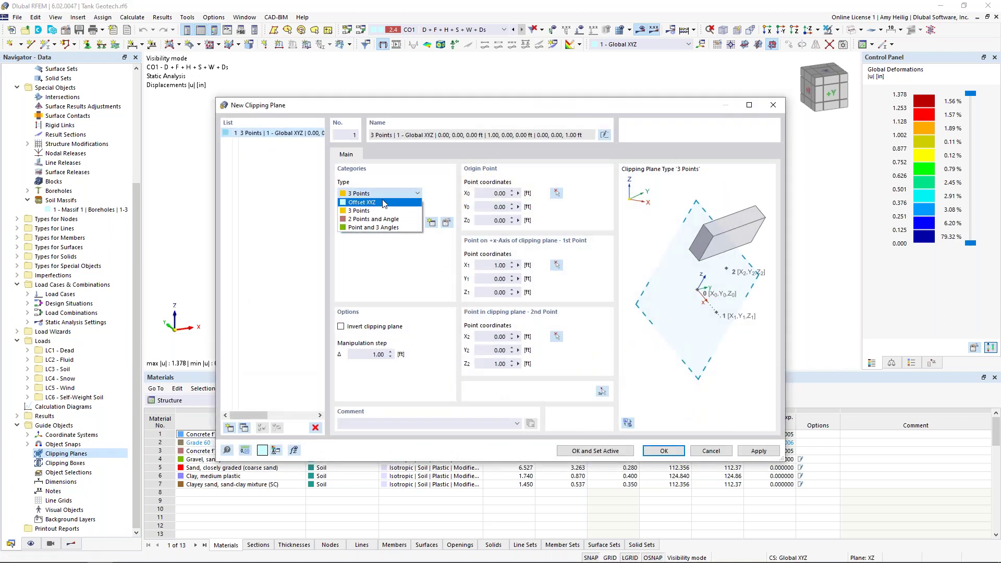
click(384, 203)
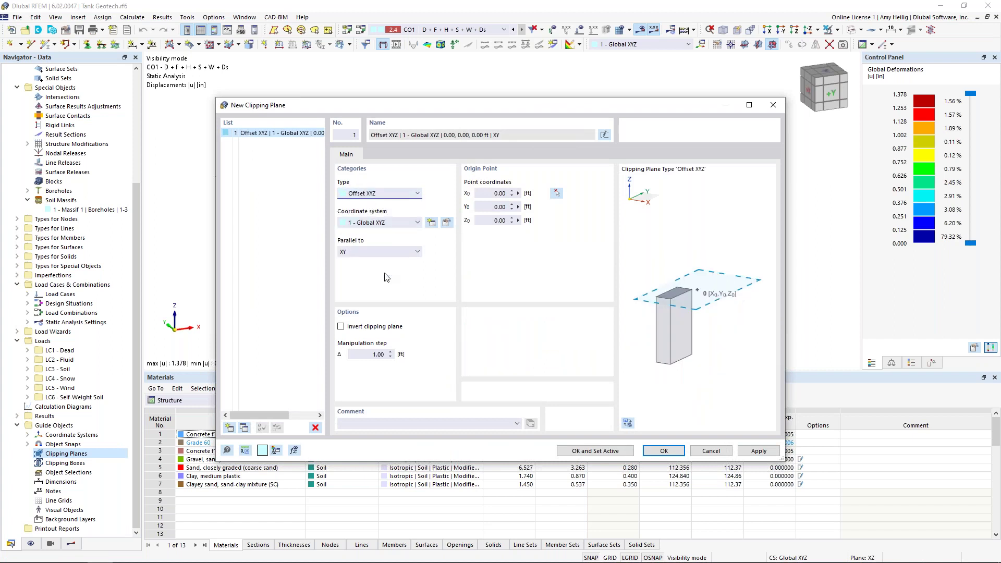
click(379, 254)
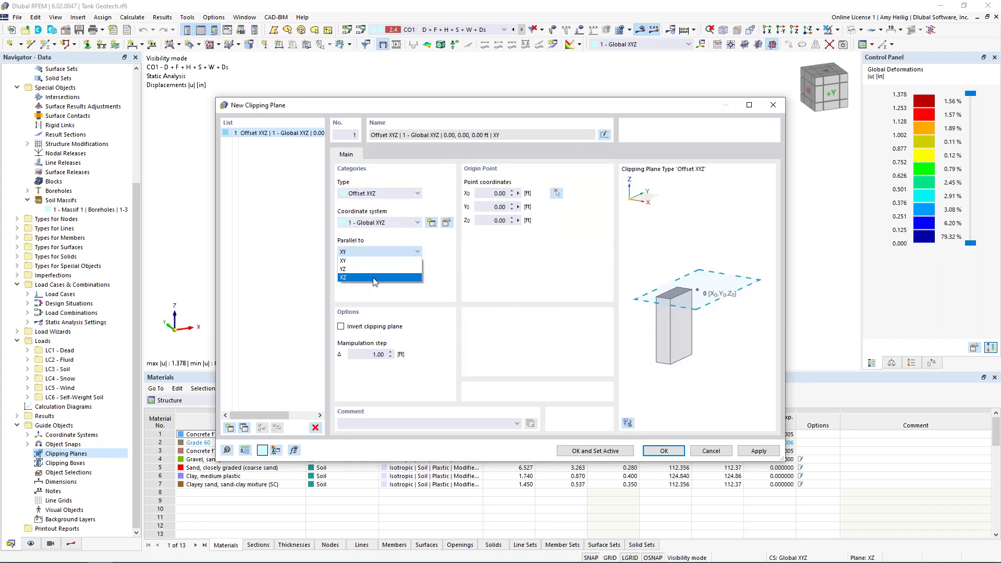
click(374, 275)
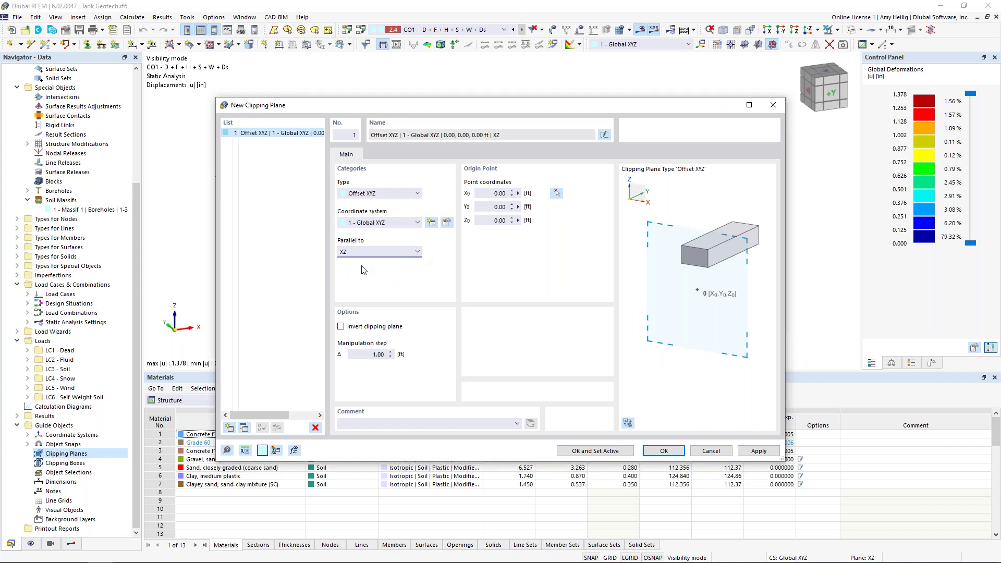
click(664, 450)
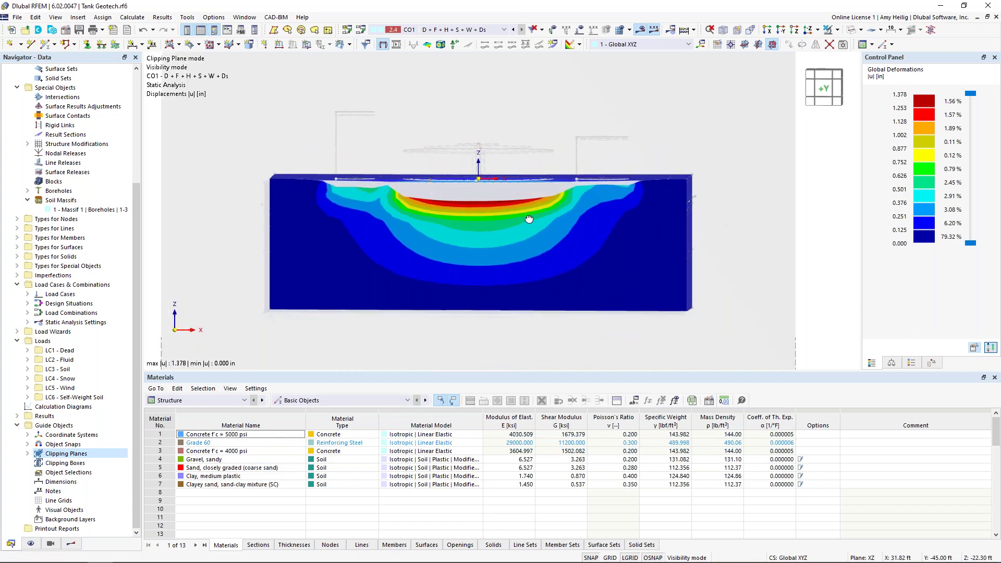
Examine the global deformations on the clipped soil section beneath the tanks, from the front and obliquely.
scroll(486, 243, up, 3)
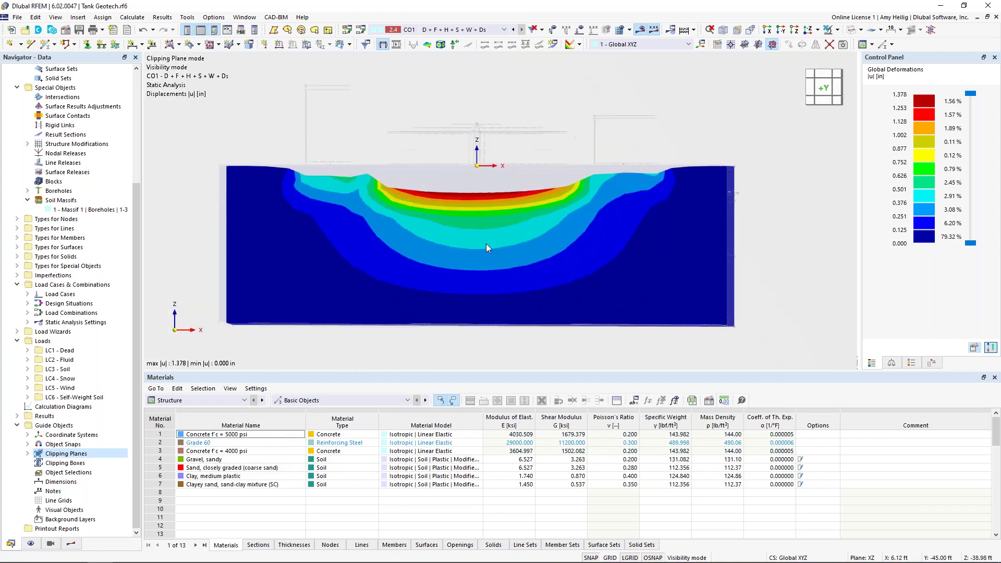
scroll(452, 234, down, 1)
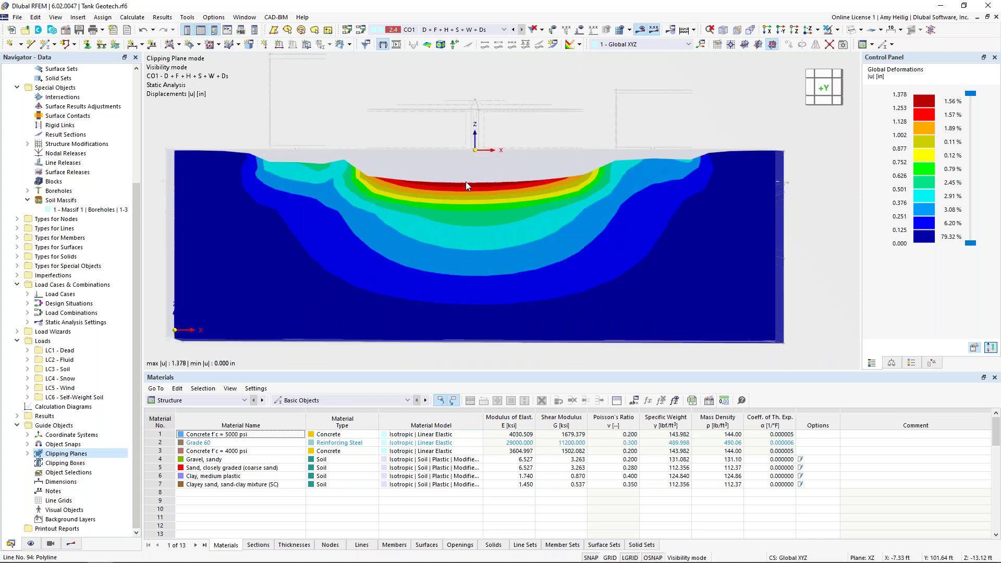
scroll(465, 182, down, 1)
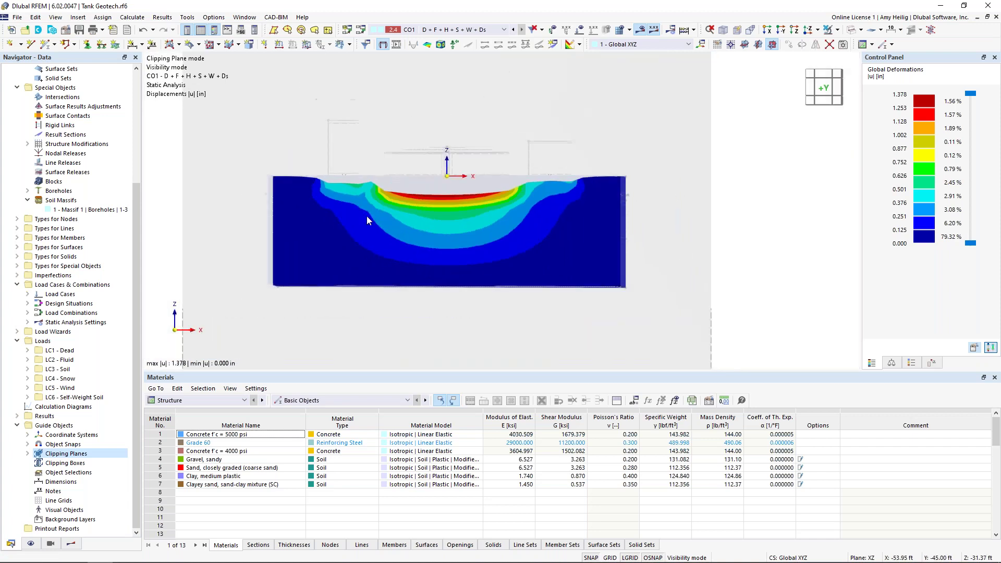
ctrl+middle_drag(358, 208, 424, 256)
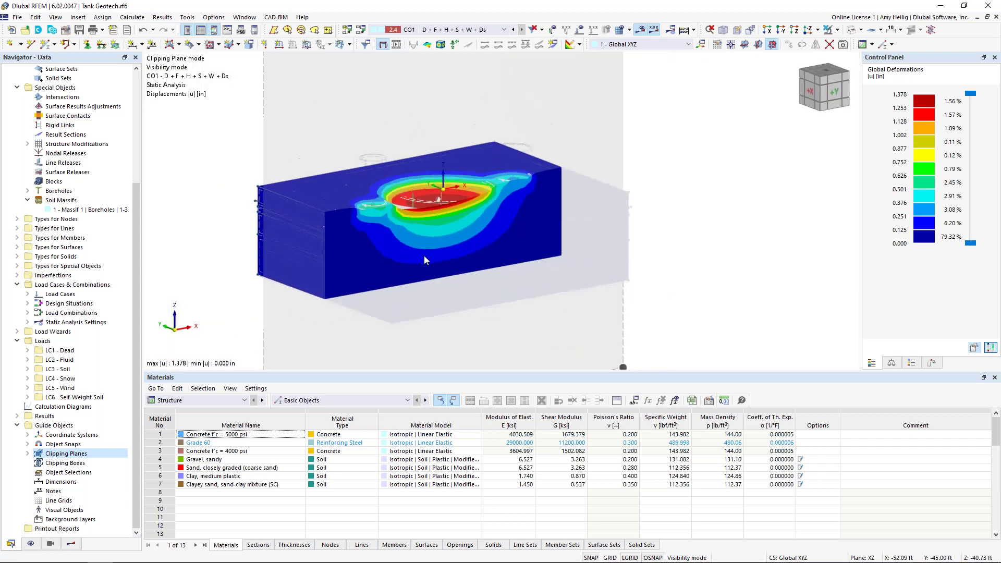
scroll(452, 204, down, 3)
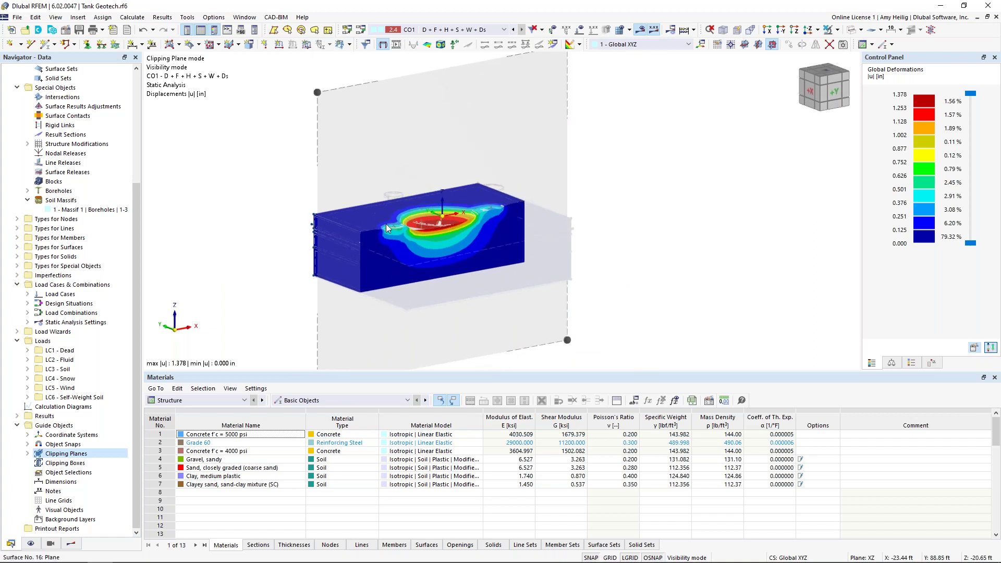
scroll(386, 225, up, 3)
scroll(387, 227, down, 2)
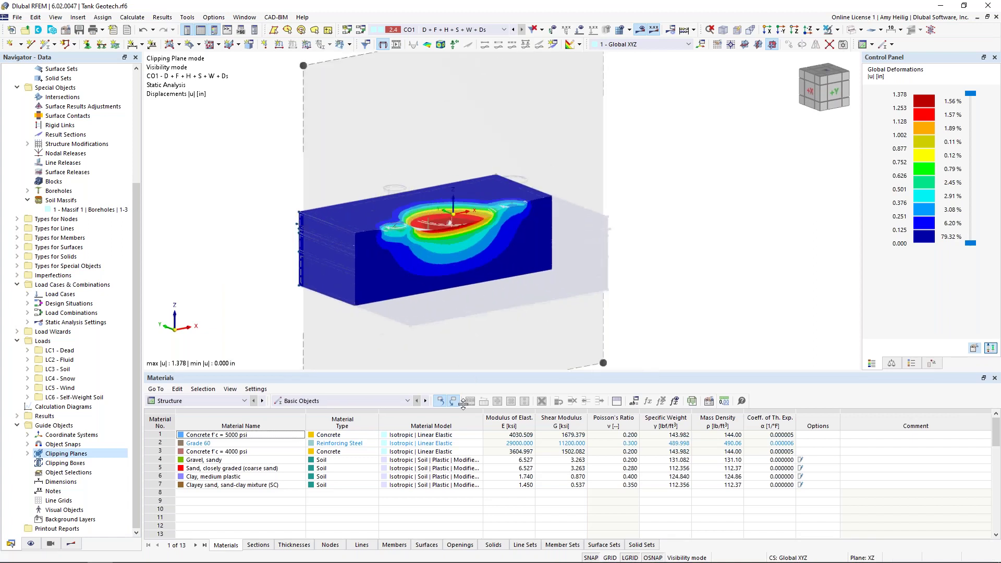
Enlarge the model view by shrinking the materials table and set the general deformation display factor to 8.
drag(462, 372, 462, 464)
mouse_move(304, 112)
mouse_down()
mouse_move(330, 130)
mouse_move(305, 111)
mouse_up()
click(896, 457)
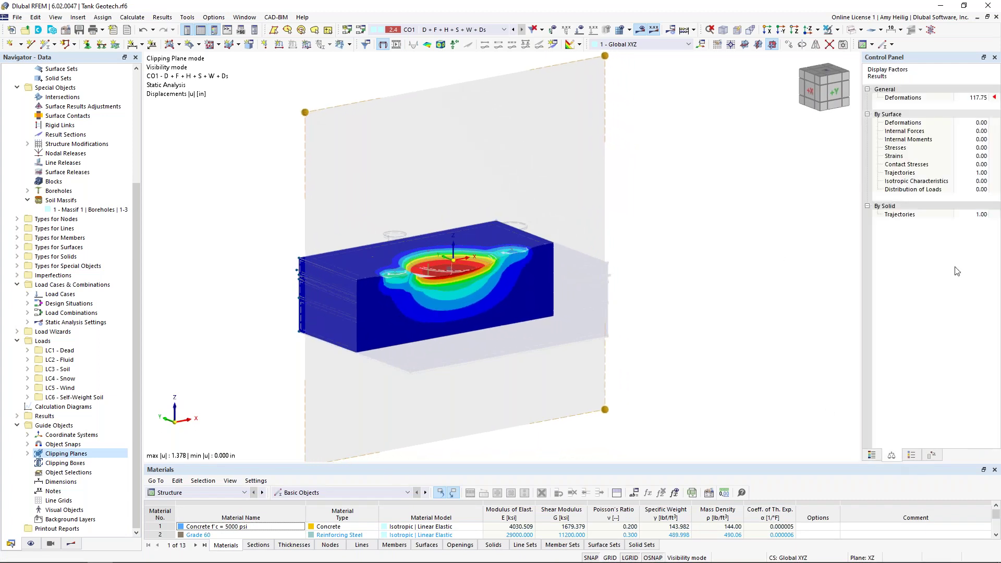
click(985, 100)
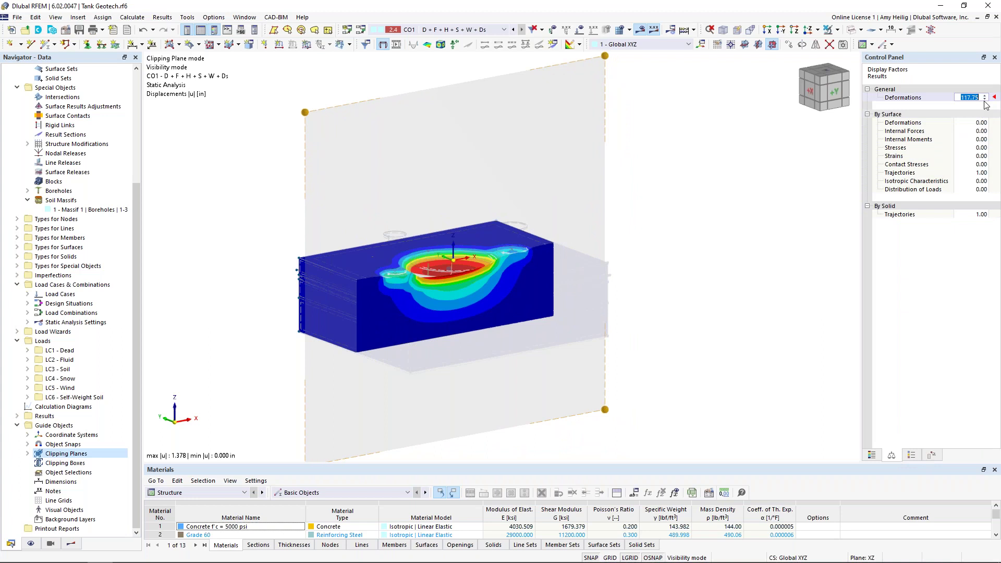
text(8)
key(Return)
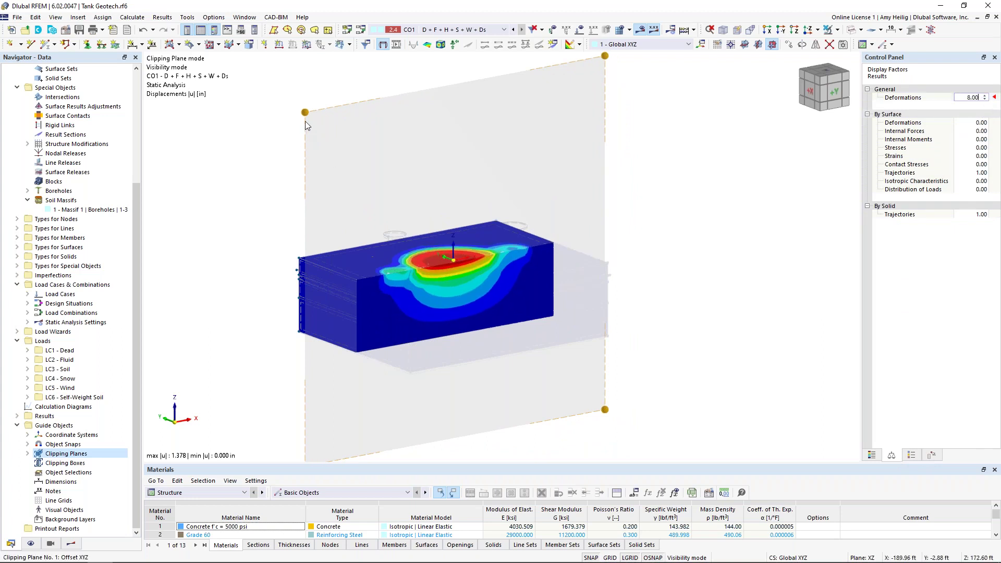
Shift the clipping plane through the soil massif and view the deformation cross-section from the front.
mouse_move(311, 117)
mouse_down()
mouse_move(282, 101)
mouse_move(320, 130)
mouse_move(293, 105)
mouse_move(320, 128)
mouse_move(308, 114)
mouse_up()
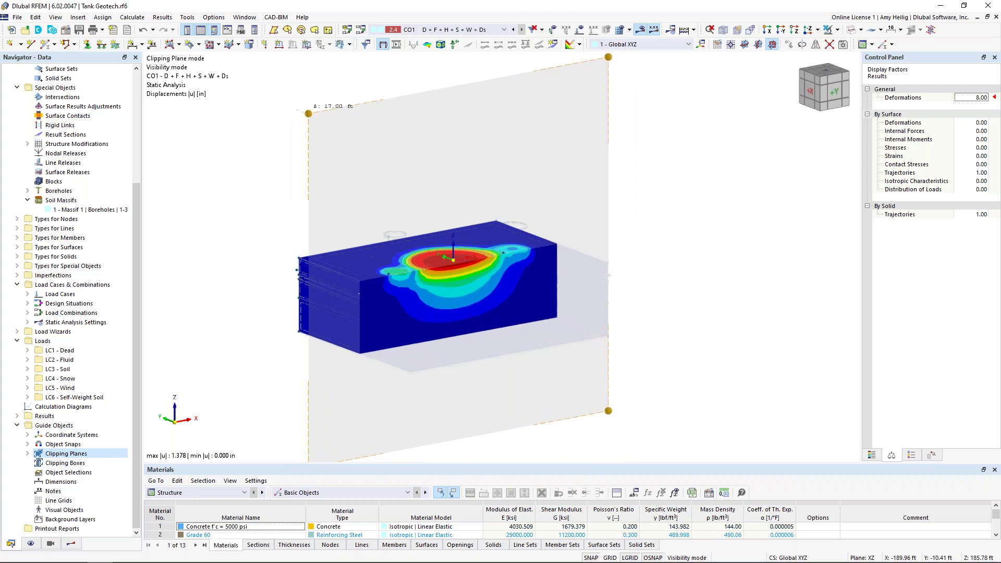
ctrl+middle_drag(727, 330, 478, 319)
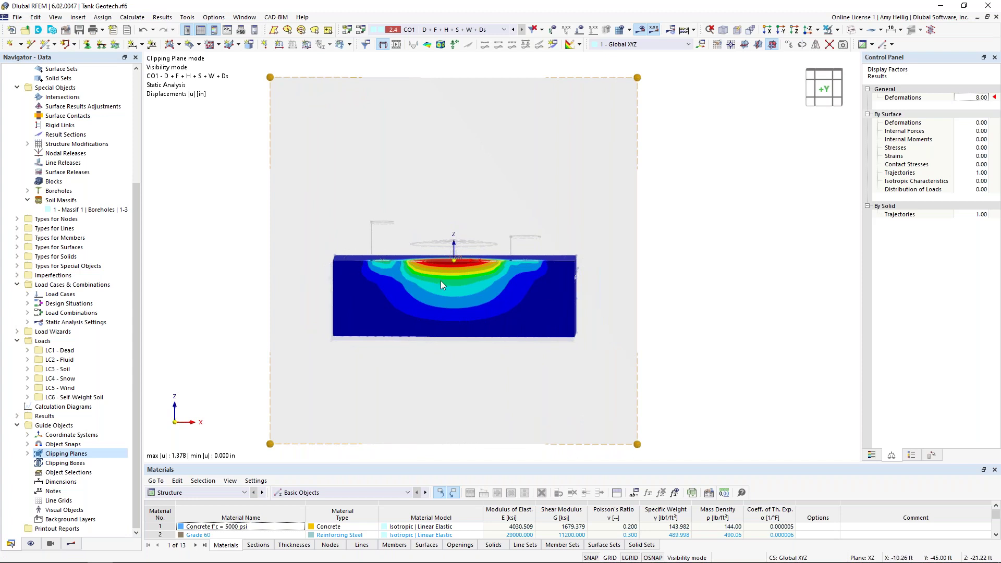
scroll(441, 282, up, 5)
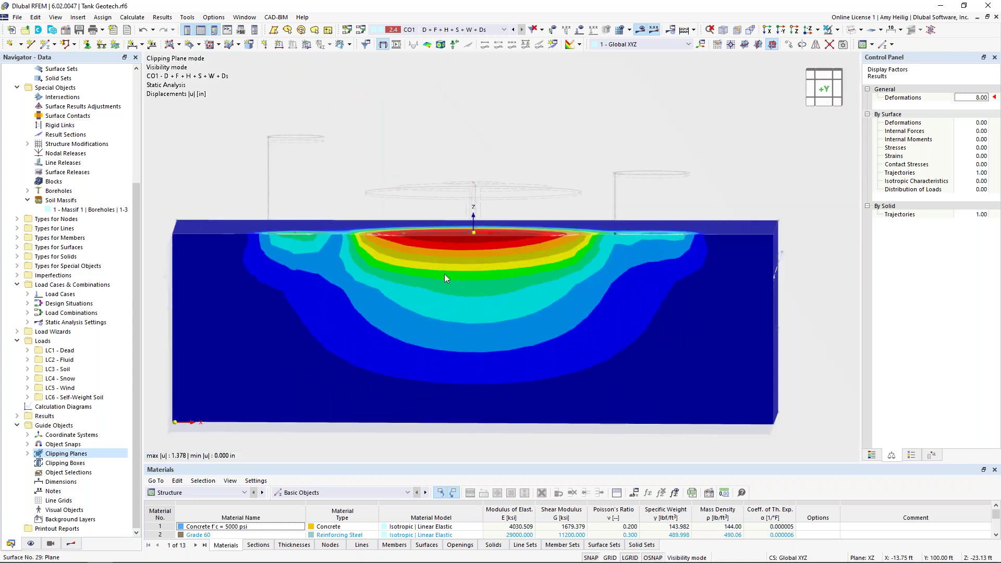
scroll(445, 273, down, 1)
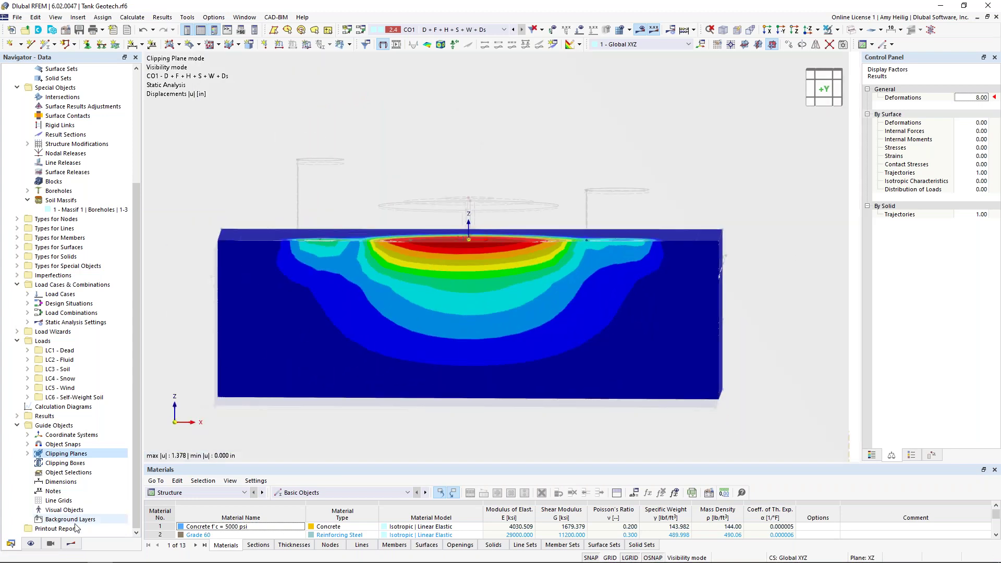
Replace the global deformations with the solids' basic stresses σz in the results display.
click(71, 544)
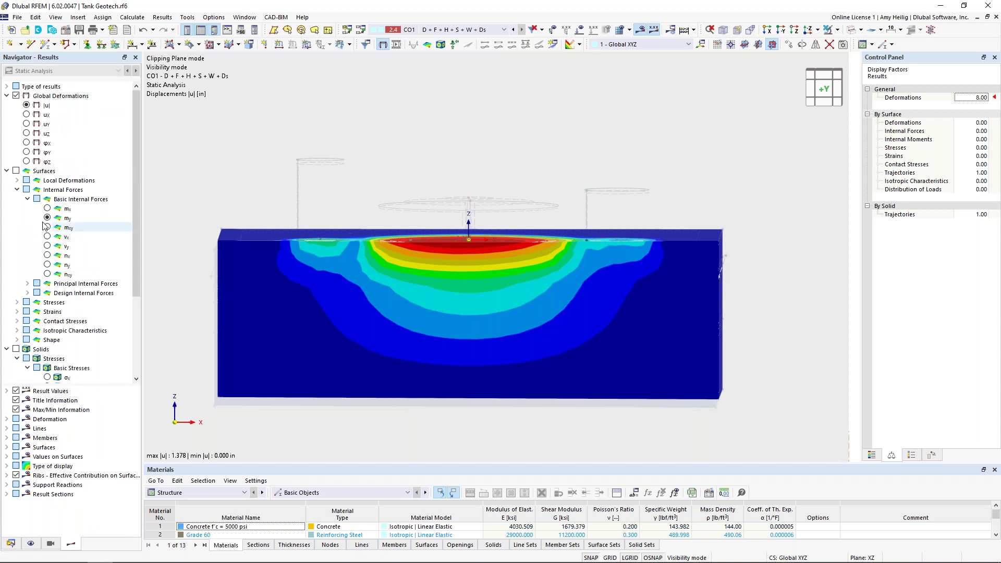
click(7, 171)
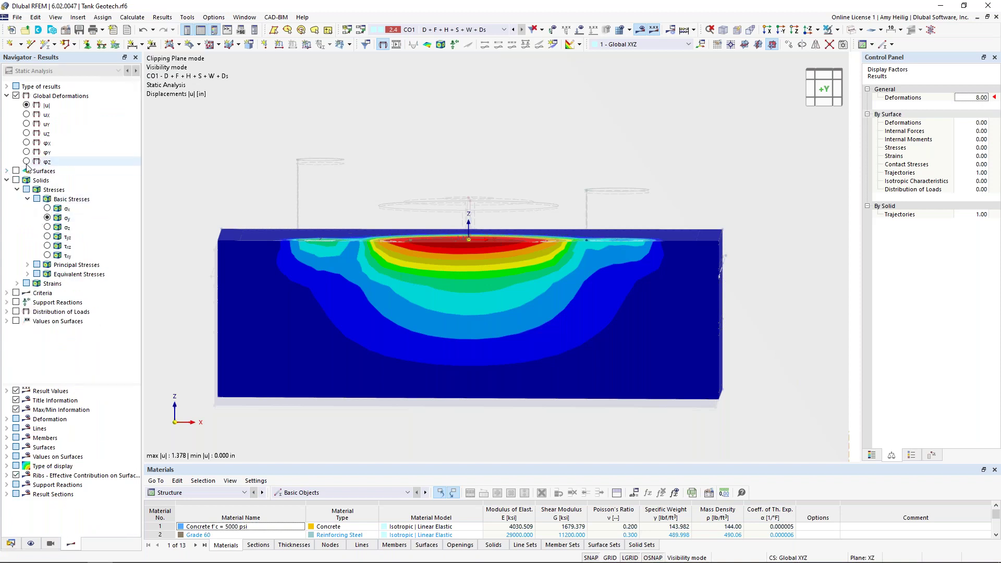
click(18, 182)
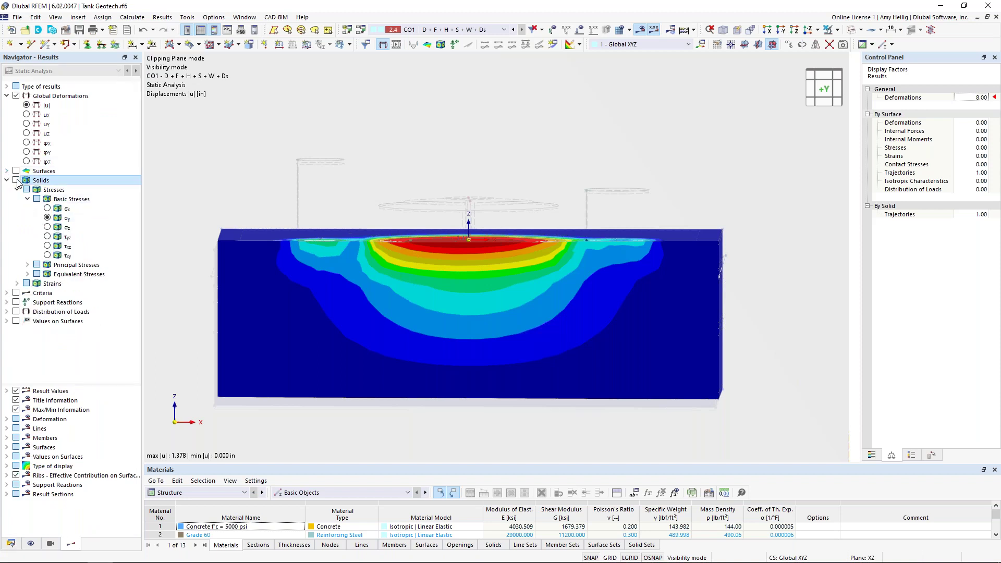
click(17, 181)
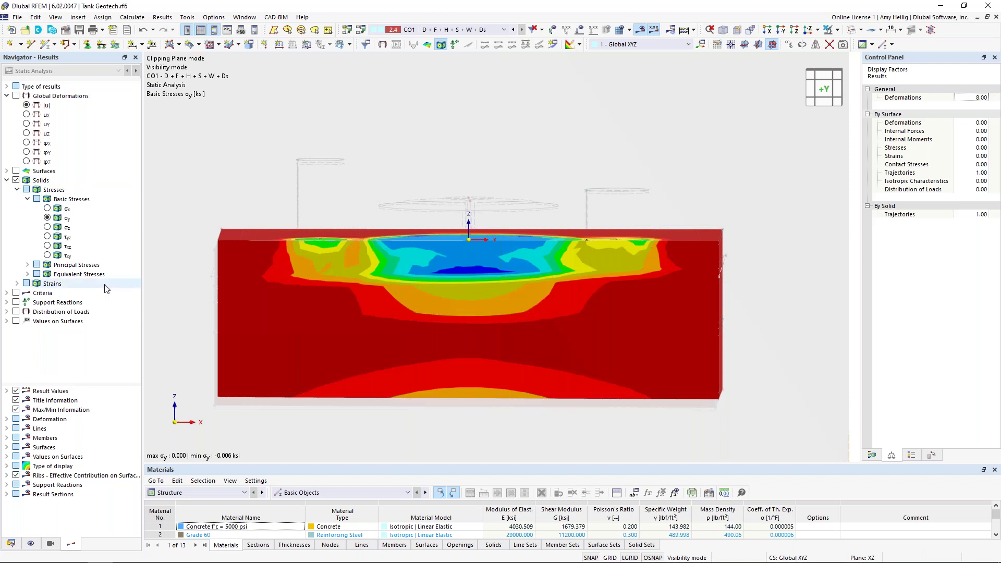
click(47, 228)
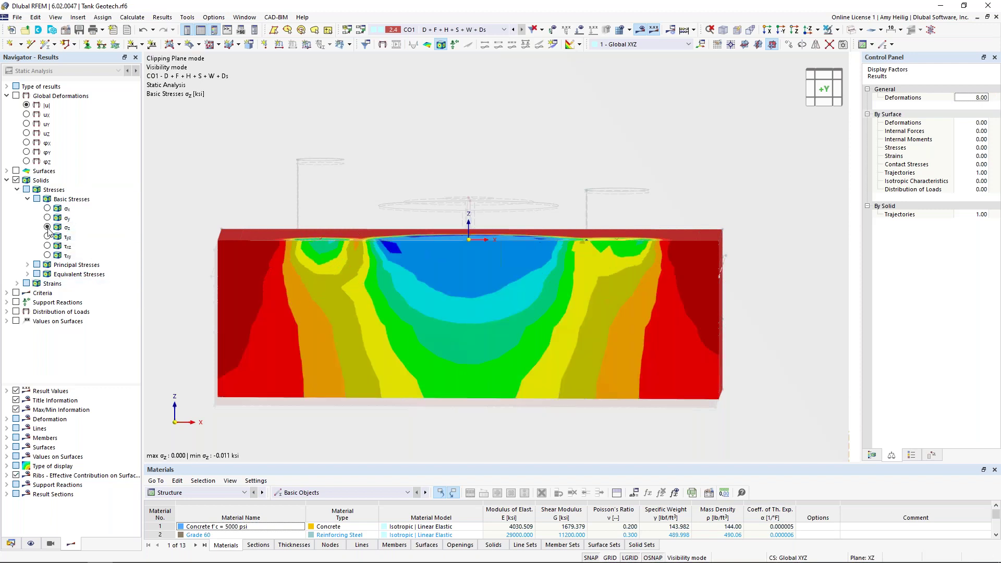
Move the clipping plane through the soil and examine the σz stress distribution beneath the tanks obliquely and from the front.
middle_drag(430, 314, 433, 306)
scroll(440, 308, up, 2)
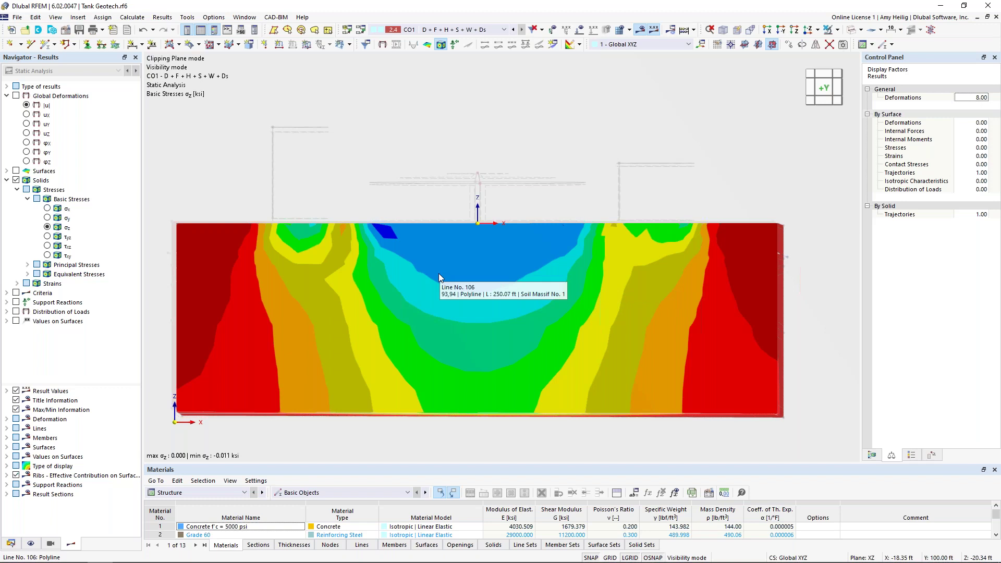
ctrl+middle_drag(360, 265, 447, 287)
scroll(448, 288, down, 2)
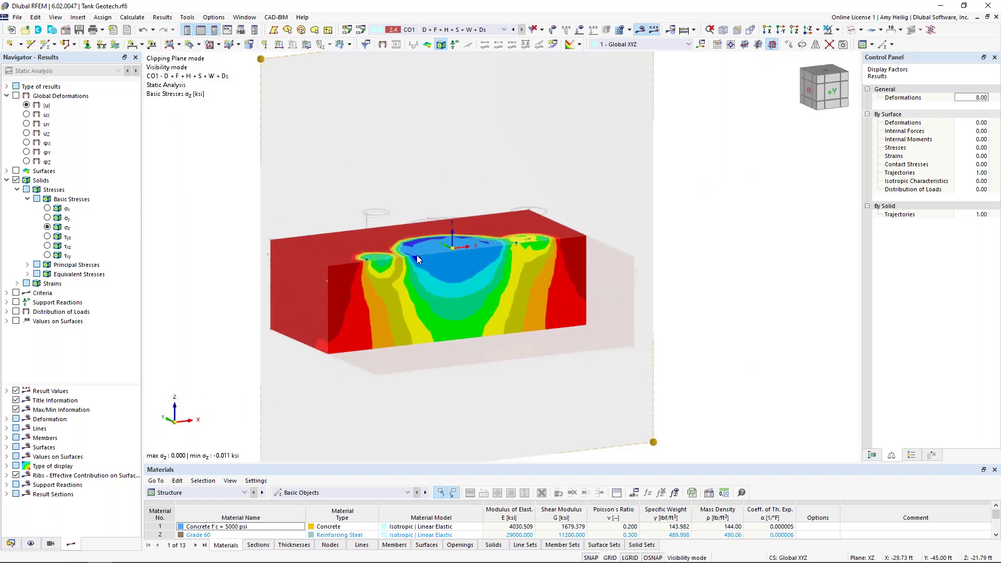
drag(261, 61, 258, 96)
ctrl+middle_drag(670, 311, 607, 285)
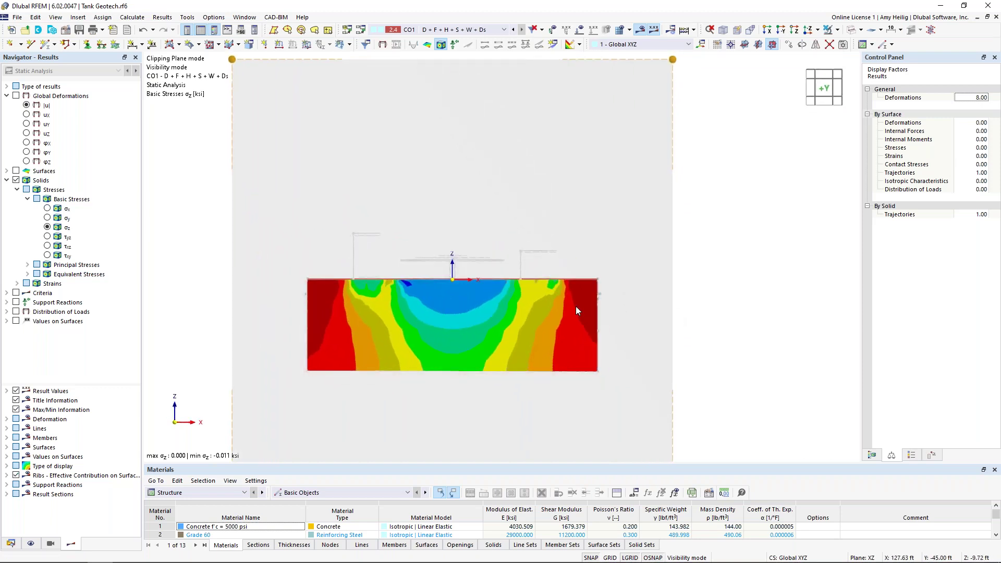
scroll(465, 354, up, 2)
scroll(468, 355, up, 1)
middle_drag(465, 411, 497, 393)
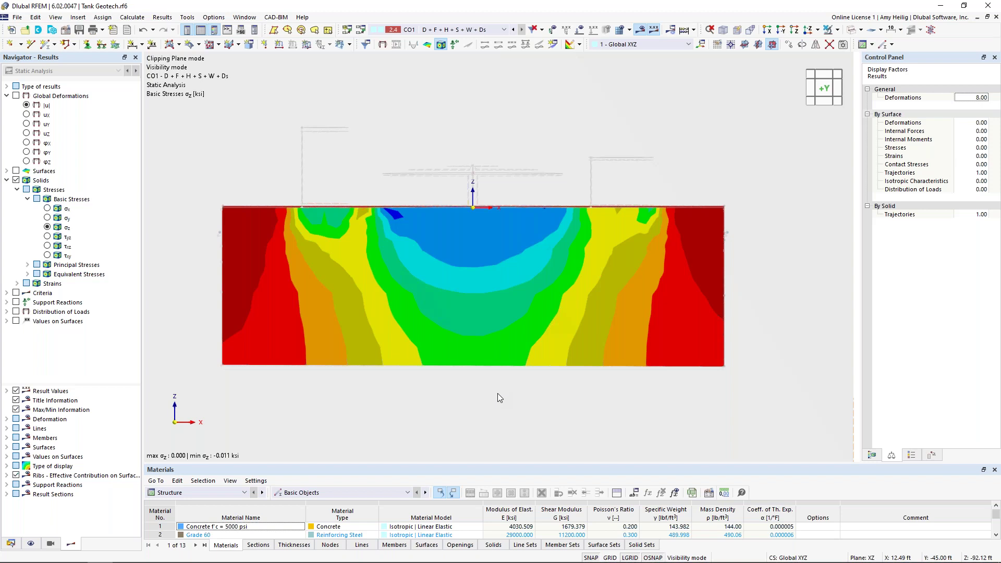
Switch to the PowerPoint slide show of the reinforced concrete tank design presentation.
key(super+Tab)
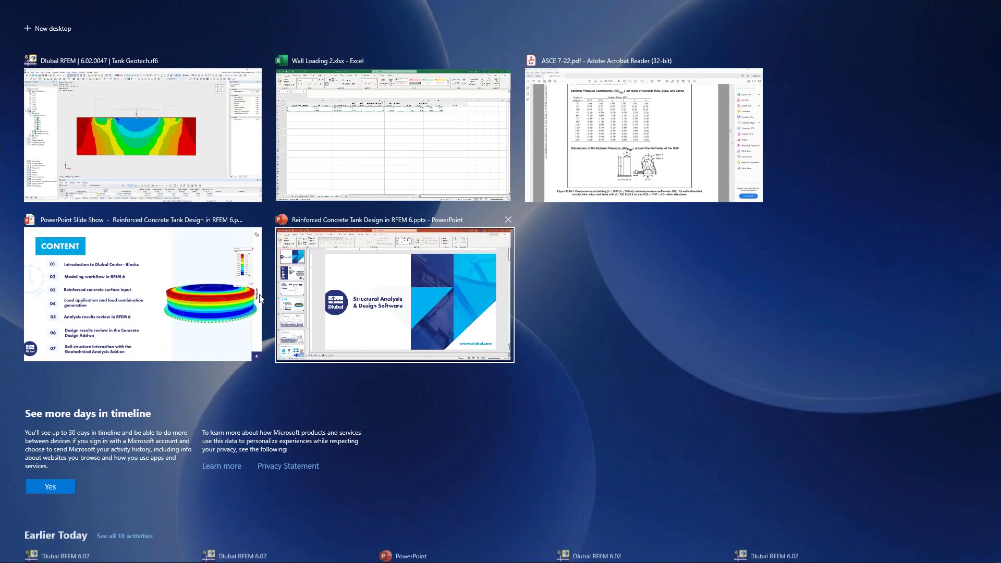
click(229, 294)
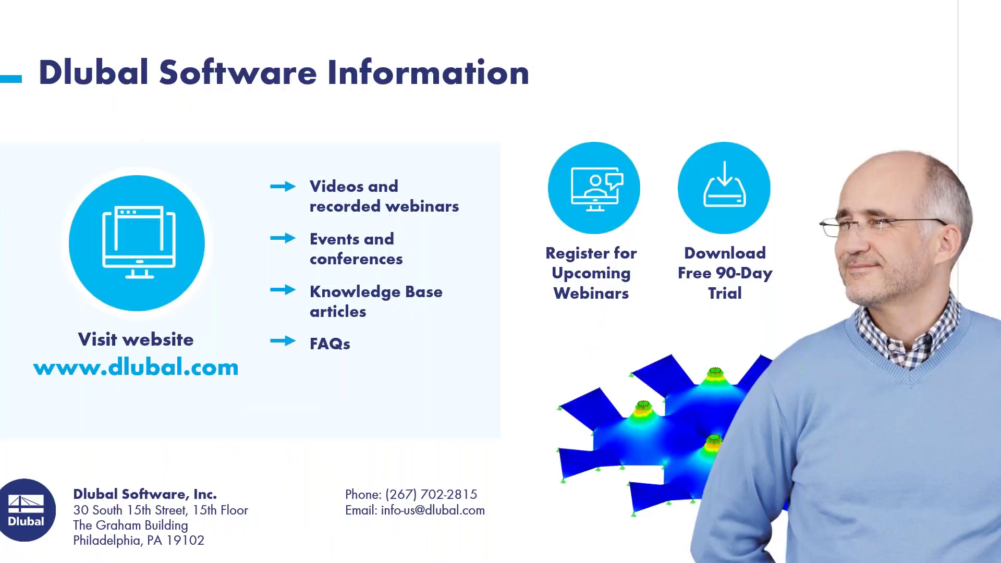